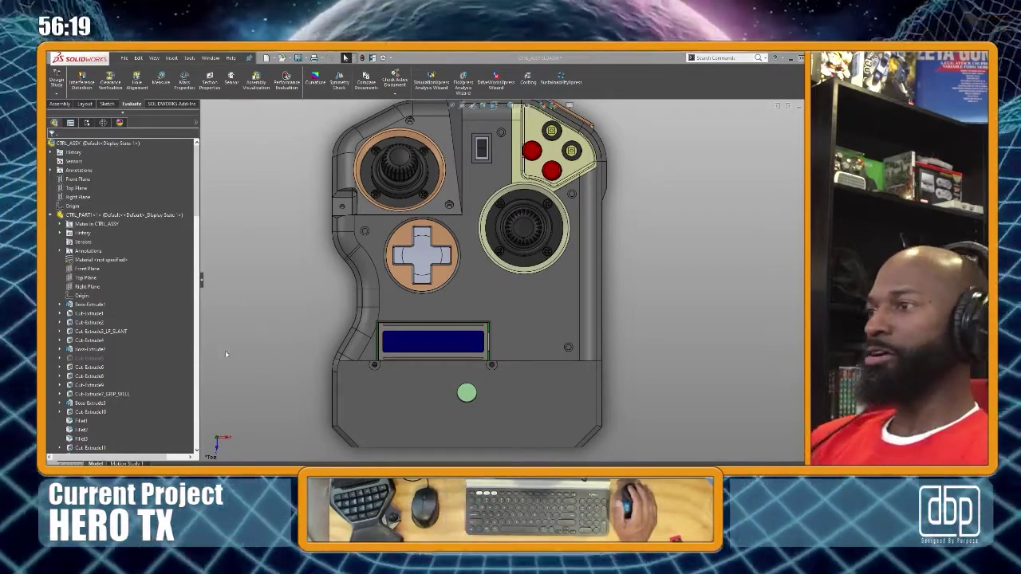
Examine the controller assembly from above and from its grip side, including the thumbsticks, D-pad, screen and contoured edge
middle_click_drag(455, 303, 466, 276)
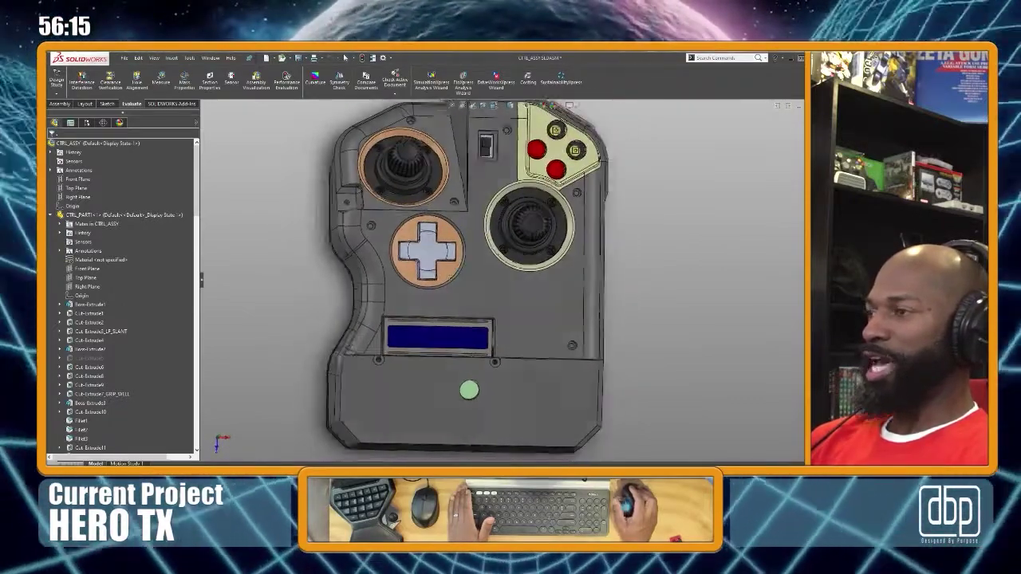
scroll(503, 289, "up", 4)
scroll(503, 287, "down", 2)
middle_click_drag(589, 292, 588, 275)
middle_click_drag(499, 223, 545, 216)
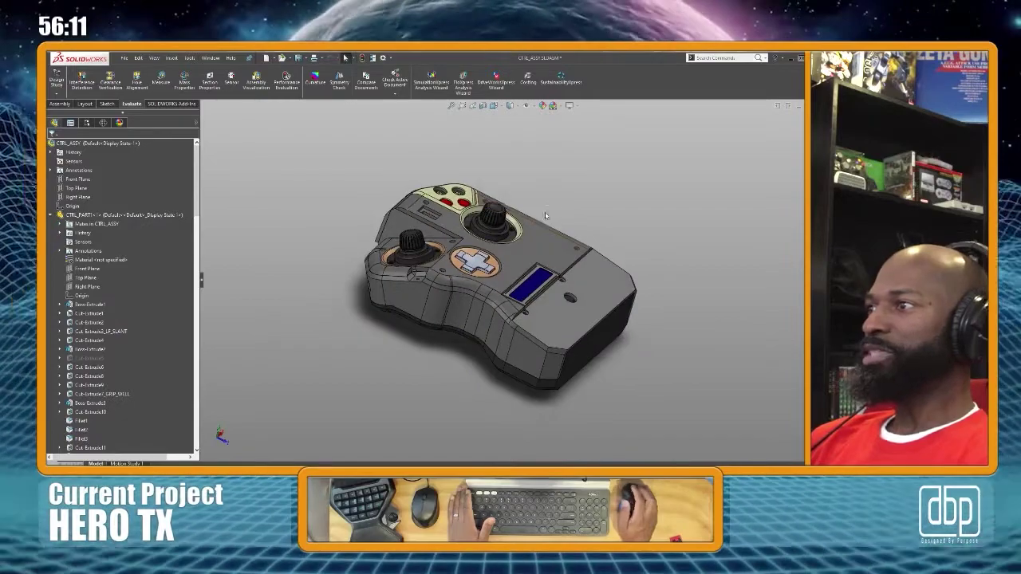
scroll(523, 273, "down", 2)
mouse_move(522, 272)
middle_mouse_down()
mouse_move(524, 216)
mouse_move(548, 240)
mouse_move(507, 272)
middle_mouse_up()
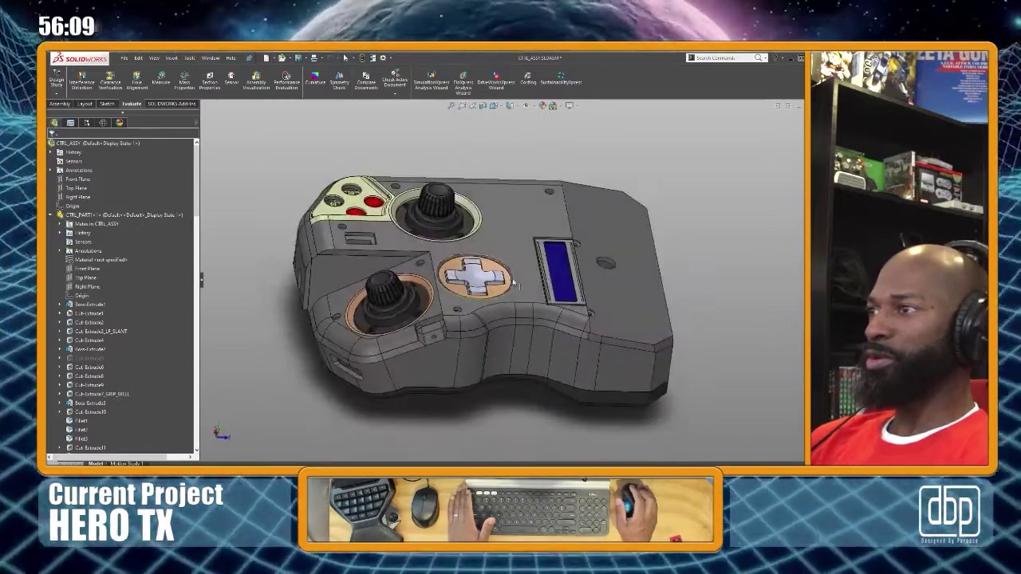
scroll(507, 274, "up", 3)
scroll(508, 274, "down", 2)
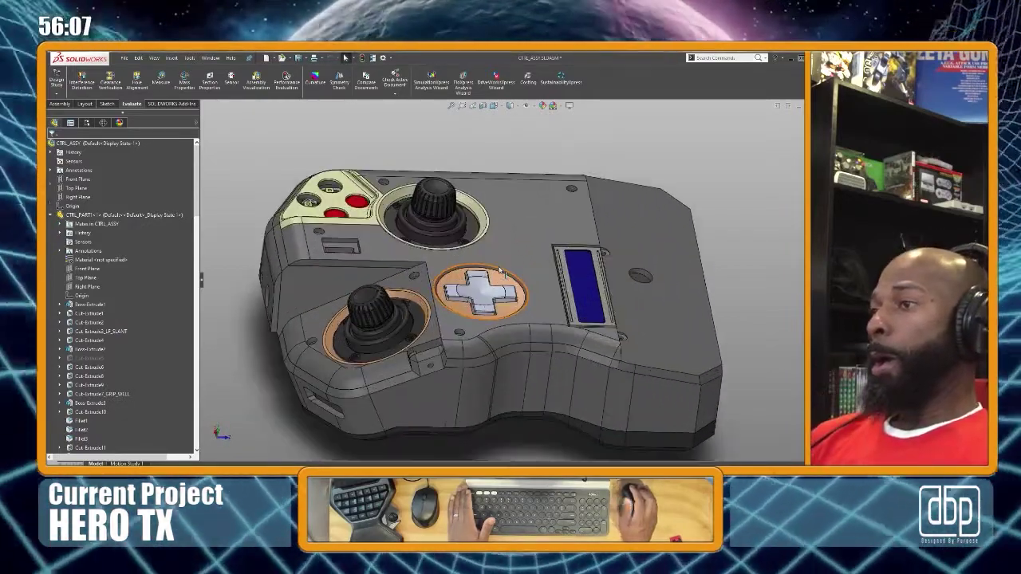
middle_click_drag(505, 275, 497, 238)
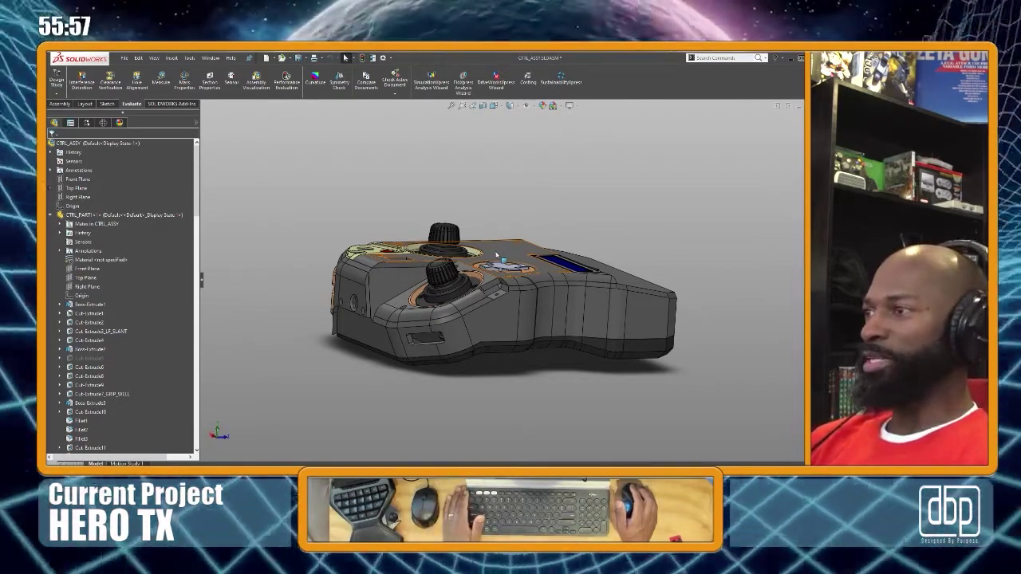
scroll(496, 254, "down", 2)
middle_click_drag(495, 251, 521, 285)
scroll(532, 246, "up", 2)
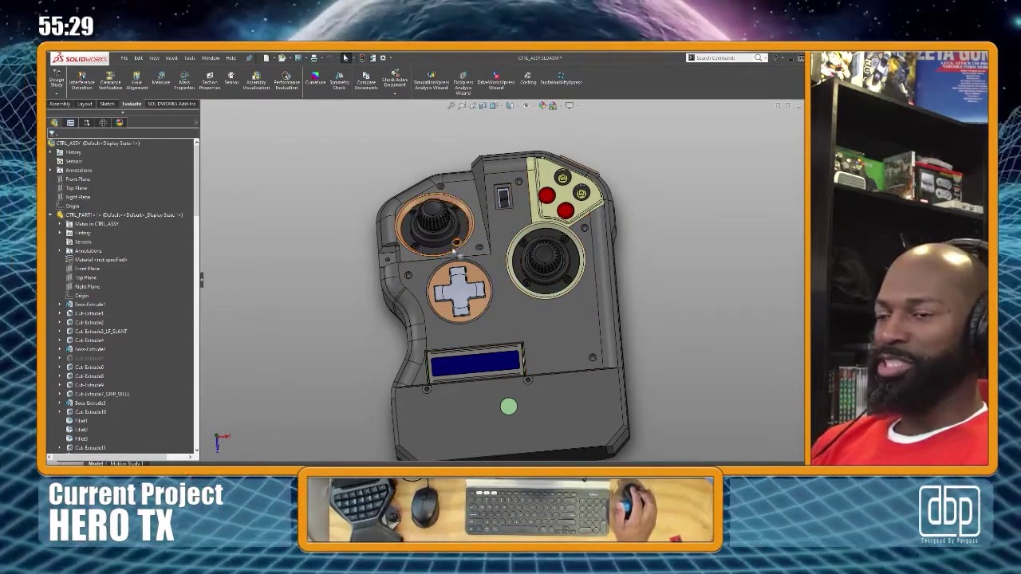
middle_click_drag(469, 383, 451, 283)
scroll(586, 324, "up", 2)
scroll(586, 324, "down", 2)
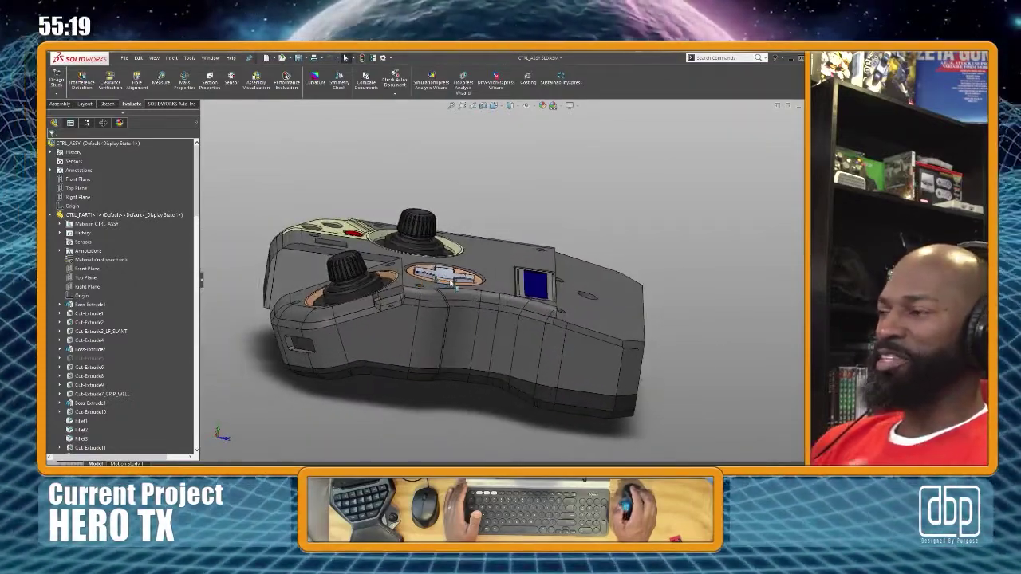
scroll(438, 292, "up", 2)
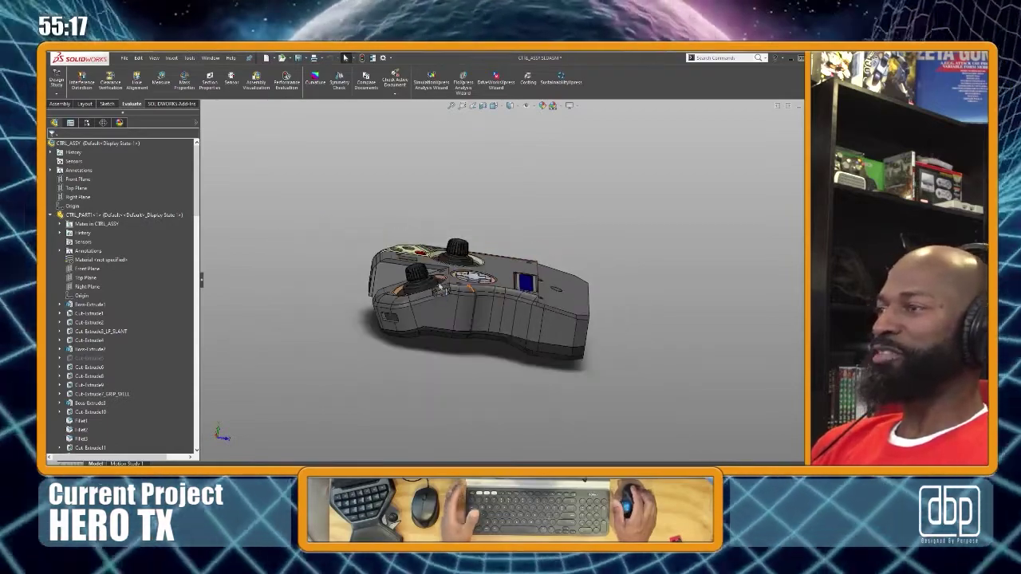
scroll(438, 292, "down", 1)
middle_click_drag(517, 276, 436, 397)
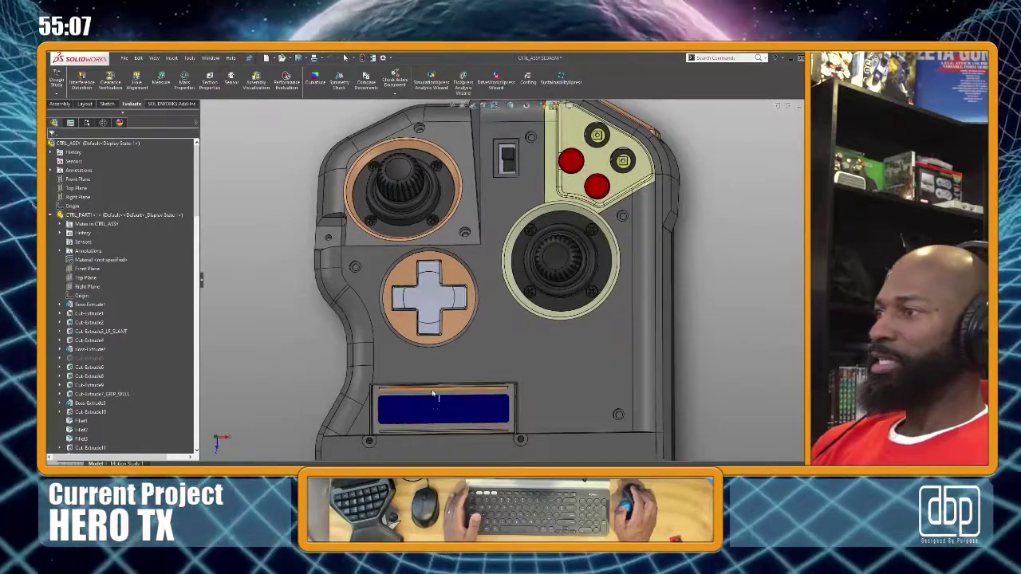
scroll(433, 391, "up", 1)
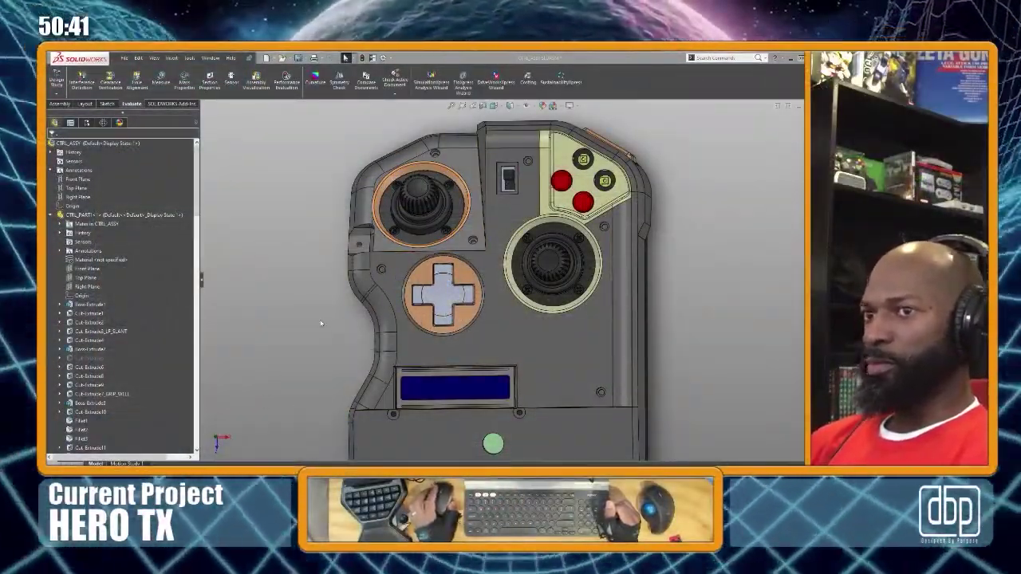
Examine the controller's front face and the buttons and bumpers at its upper corner from several angles
scroll(353, 323, "up", 2)
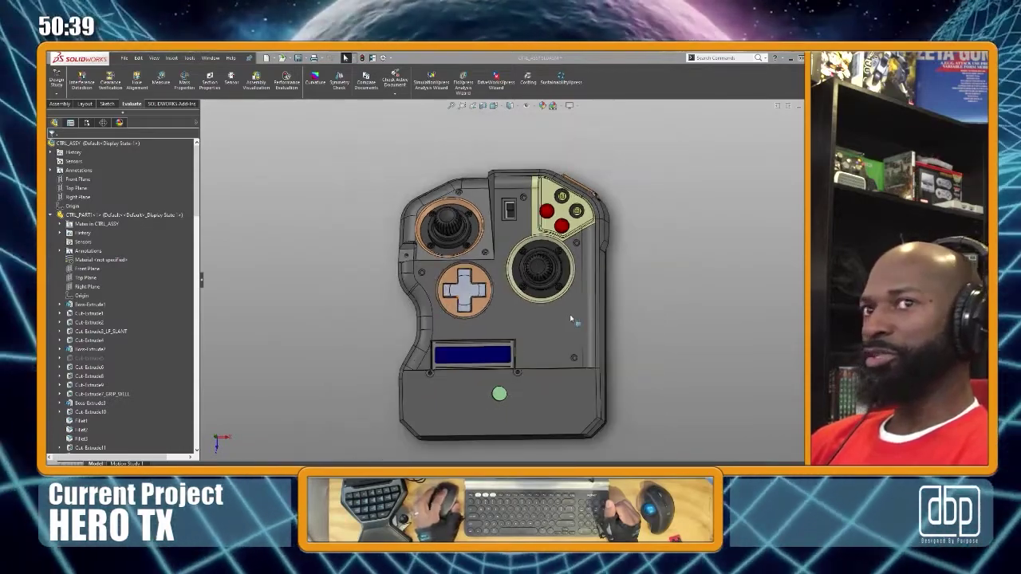
scroll(517, 319, "down", 2)
scroll(518, 322, "up", 3)
scroll(526, 321, "down", 3)
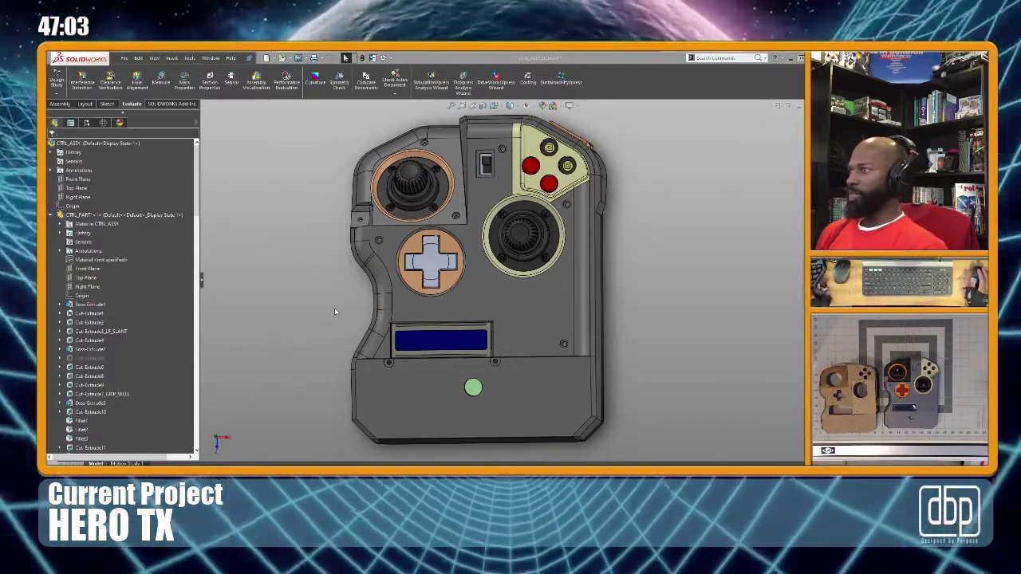
scroll(334, 308, "up", 2)
scroll(558, 287, "down", 4)
scroll(580, 287, "up", 5)
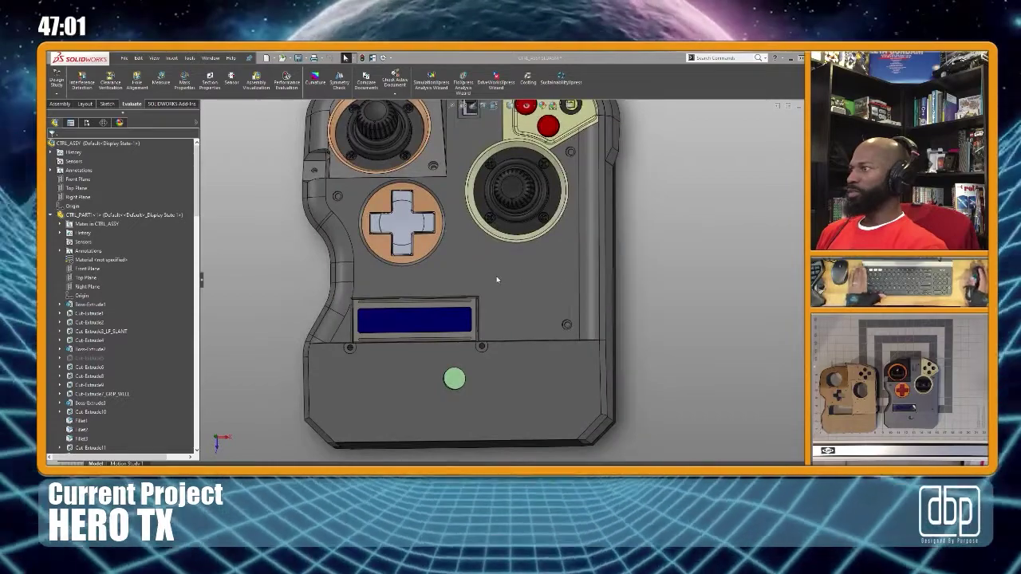
middle_click_drag(509, 244, 523, 209)
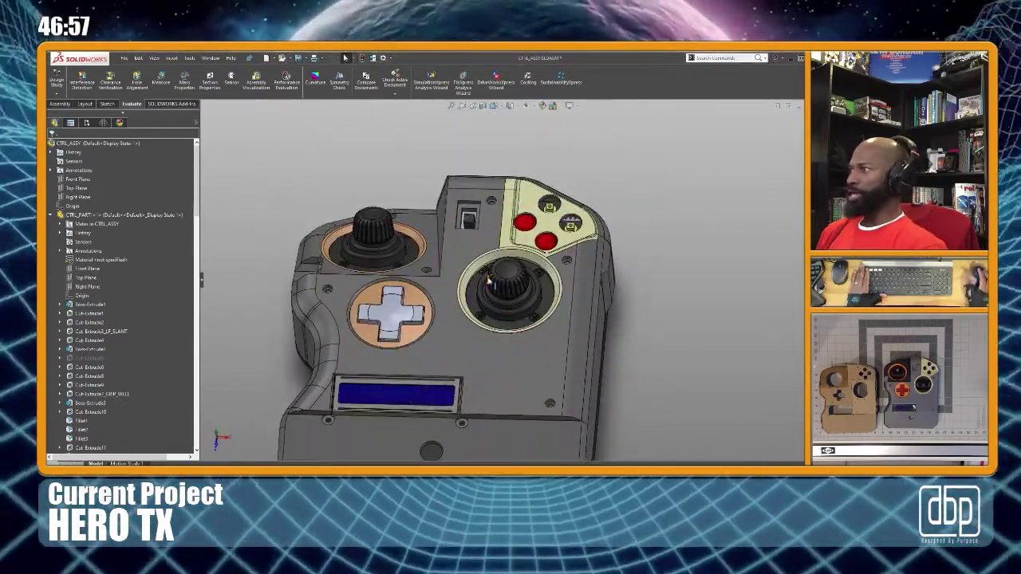
middle_click_drag(649, 195, 604, 241)
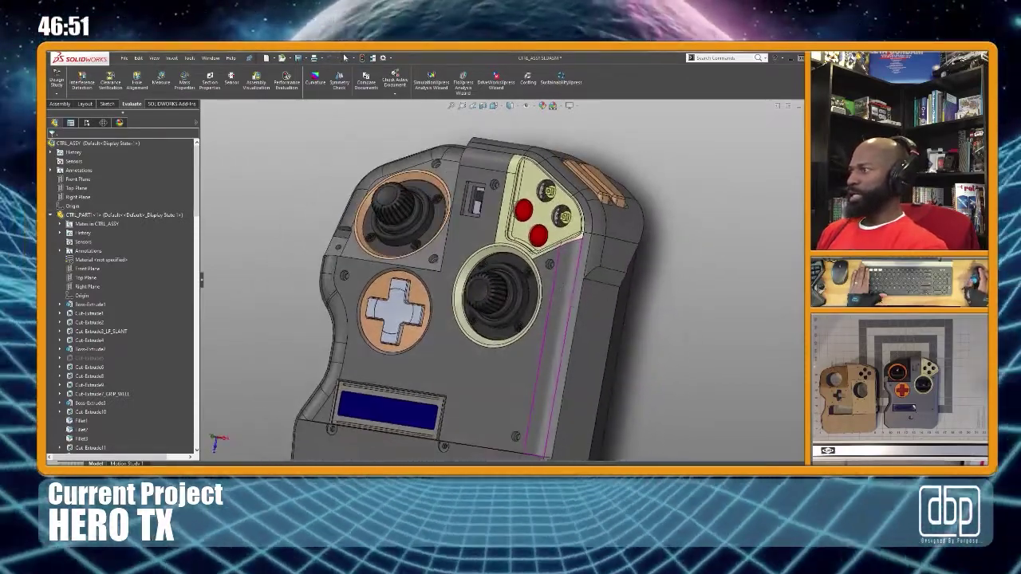
scroll(604, 240, "down", 3)
scroll(589, 261, "up", 4)
Make the main controller body component transparent so the internal components can be seen
middle_click_drag(539, 297, 480, 321)
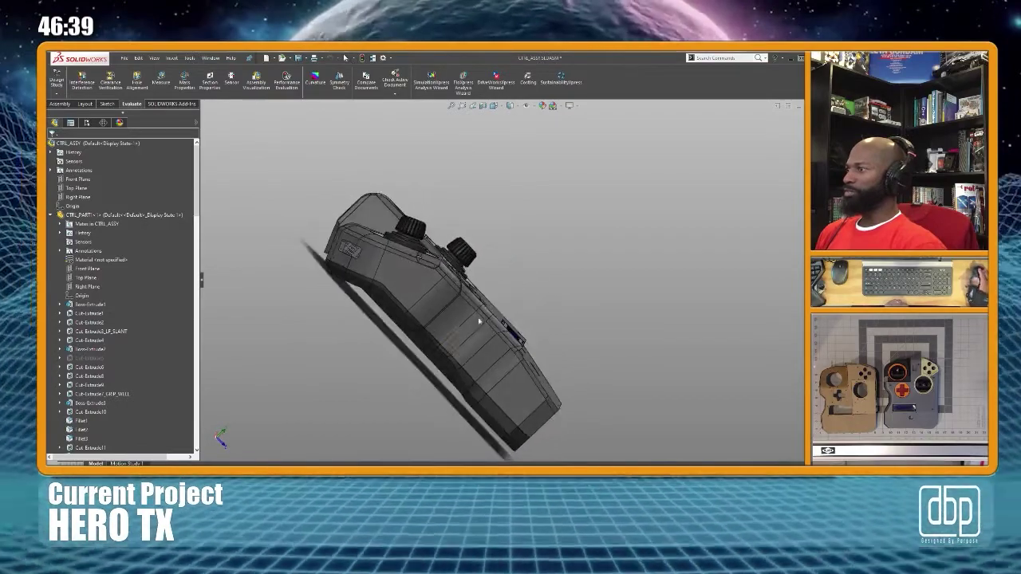
left_click(456, 317)
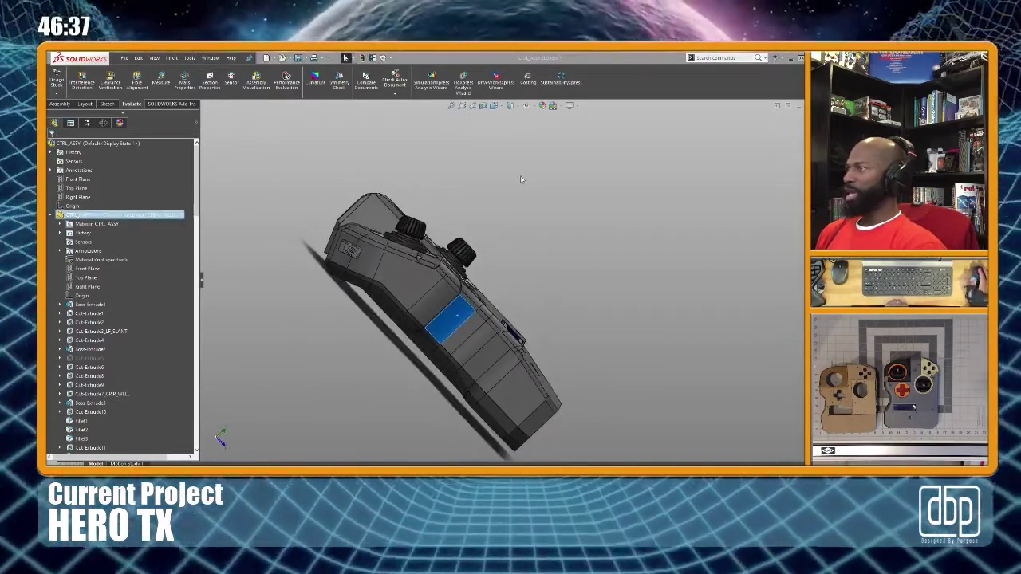
scroll(519, 231, "up", 1)
middle_click_drag(519, 231, 492, 365)
scroll(438, 326, "down", 3)
middle_click_drag(412, 339, 451, 310)
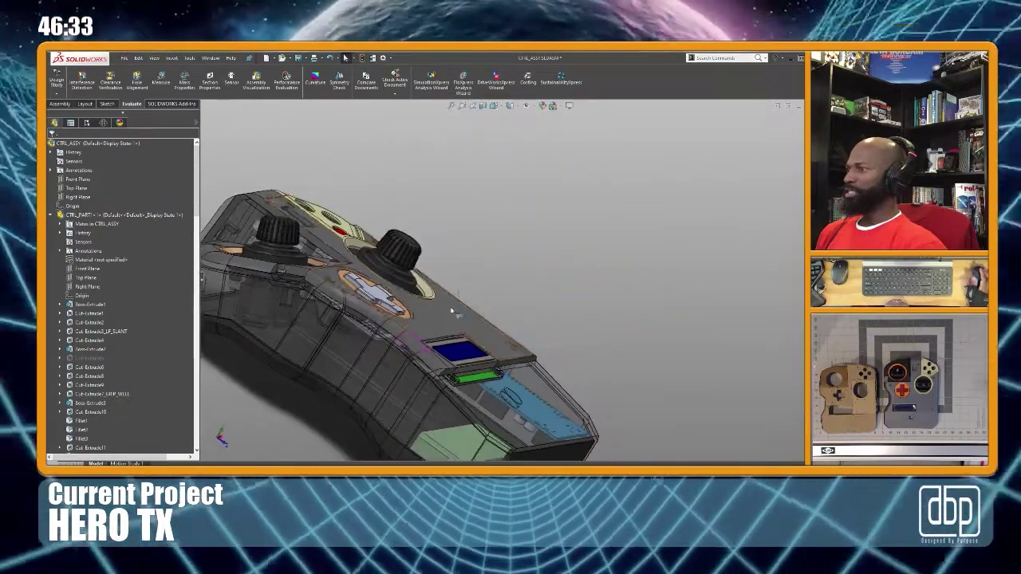
scroll(451, 311, "up", 5)
Select the complete bottom-half component of the controller body
left_click(449, 422)
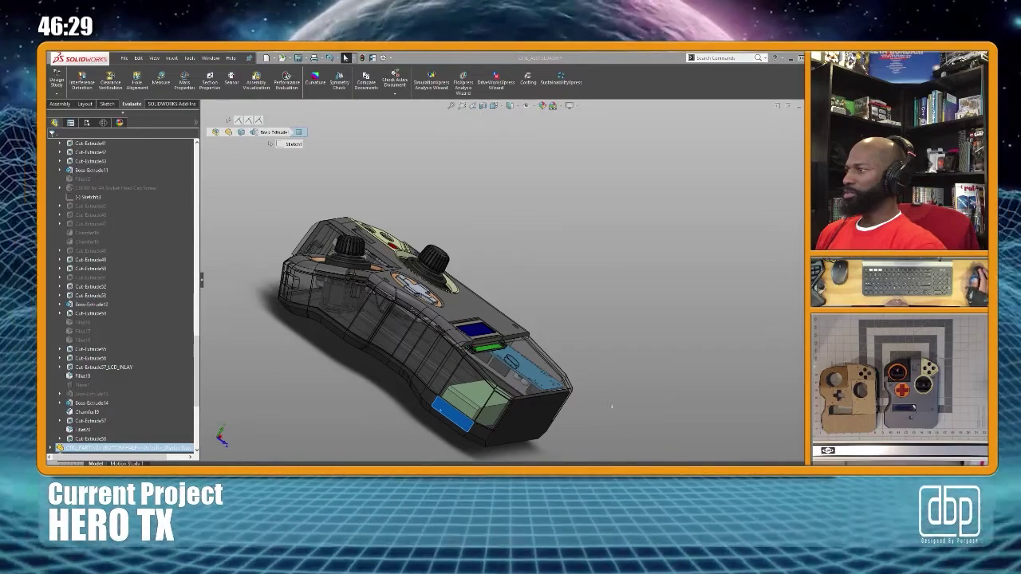
scroll(576, 412, "down", 4)
left_click(495, 432)
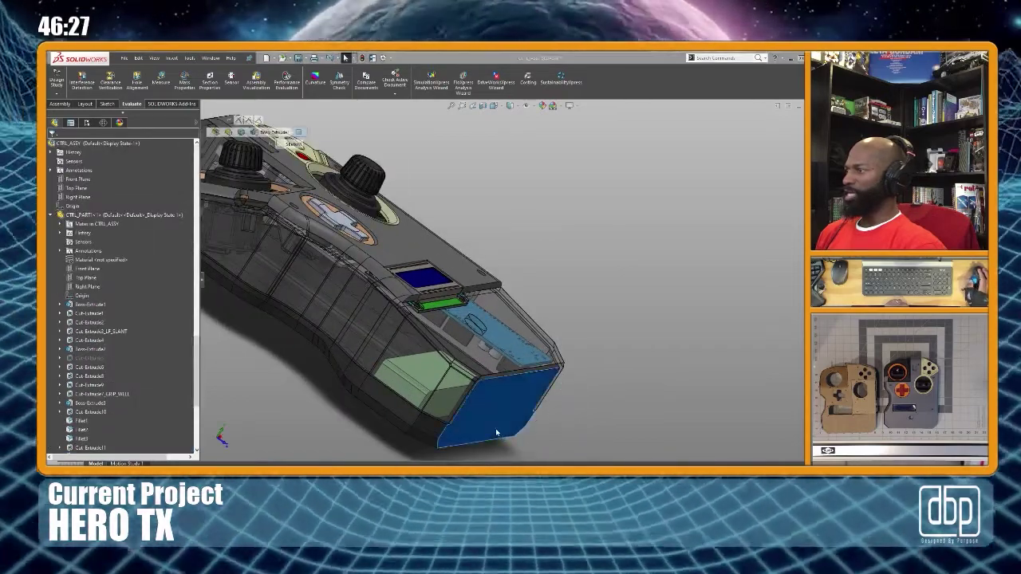
key("Escape")
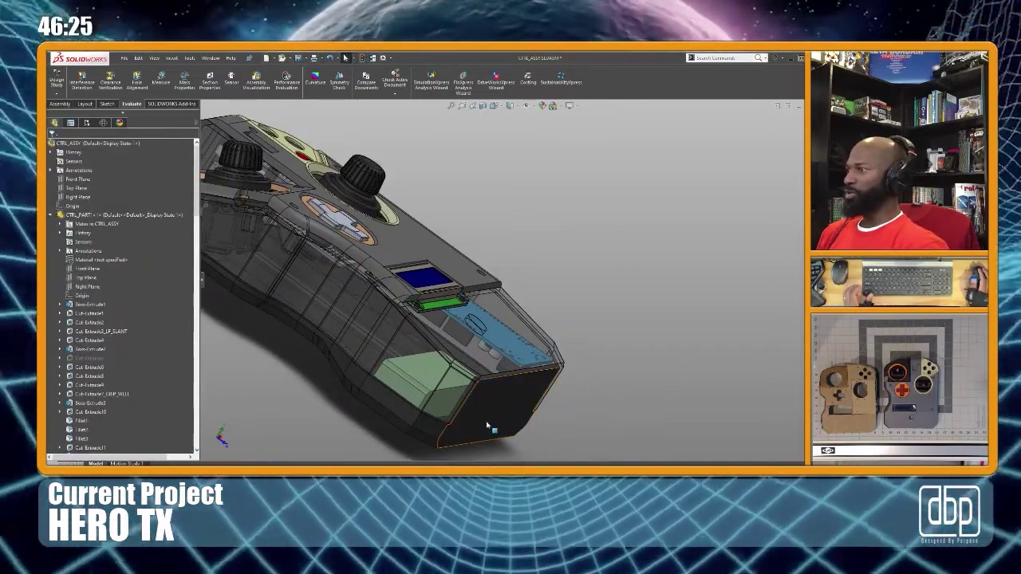
left_click(488, 427)
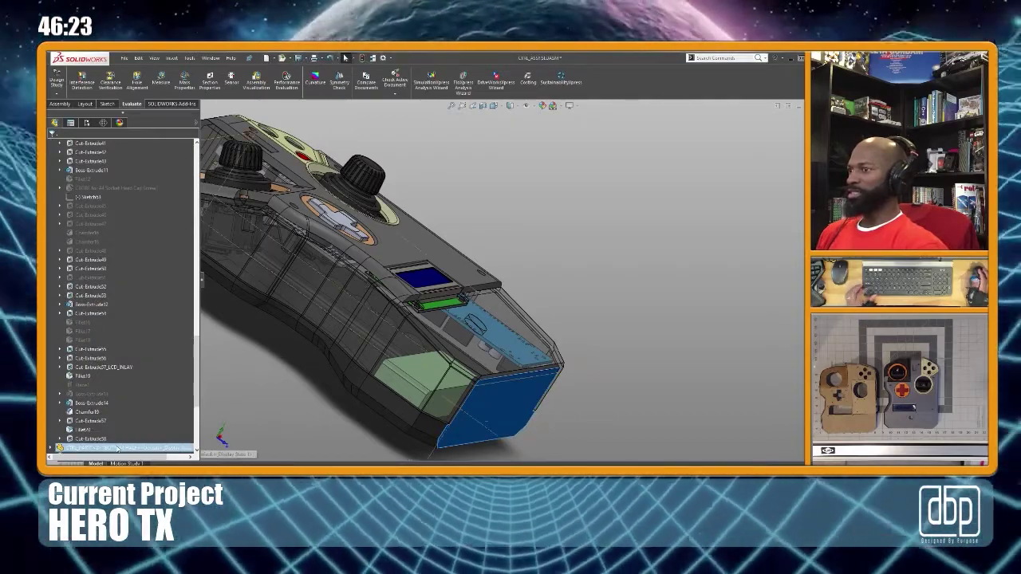
left_click(531, 339)
mouse_move(530, 338)
middle_mouse_down()
mouse_move(479, 355)
mouse_move(554, 320)
mouse_move(531, 338)
mouse_move(574, 328)
mouse_move(542, 337)
middle_mouse_up()
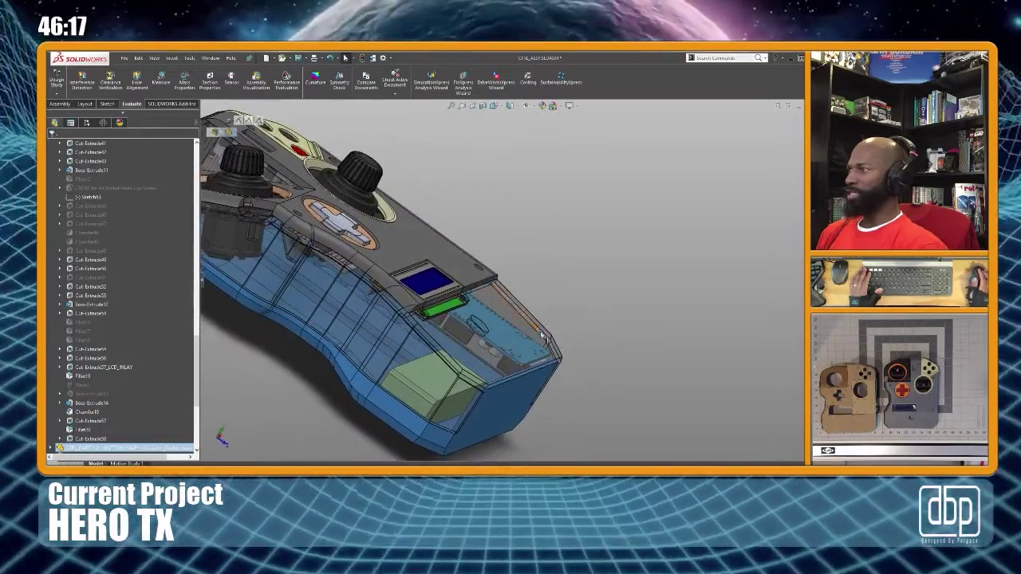
Select the complete transparent main body component of the controller
left_click(543, 337)
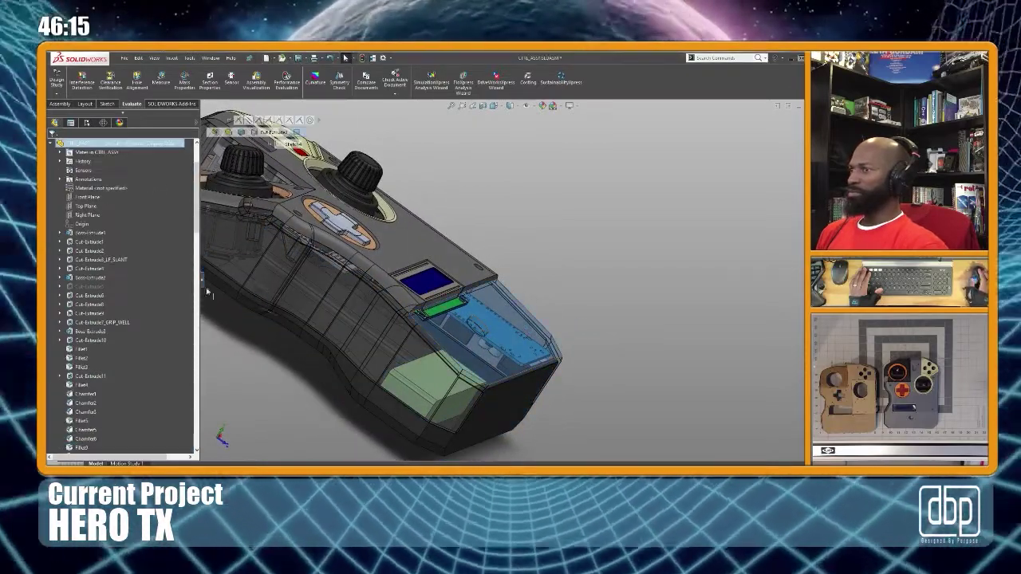
scroll(167, 271, "up", 3)
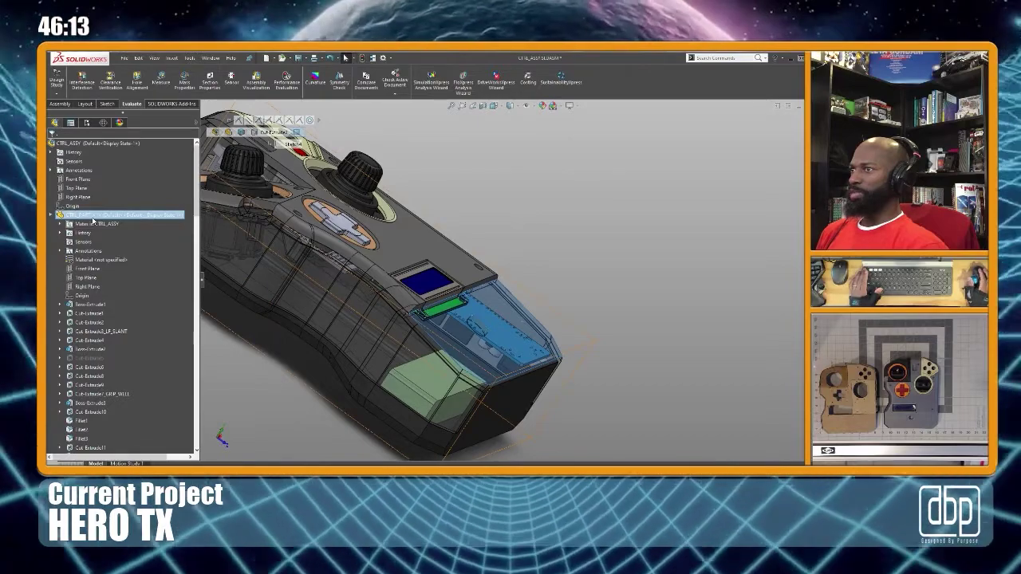
left_click(93, 218)
scroll(515, 279, "up", 3)
middle_click_drag(473, 255, 472, 206)
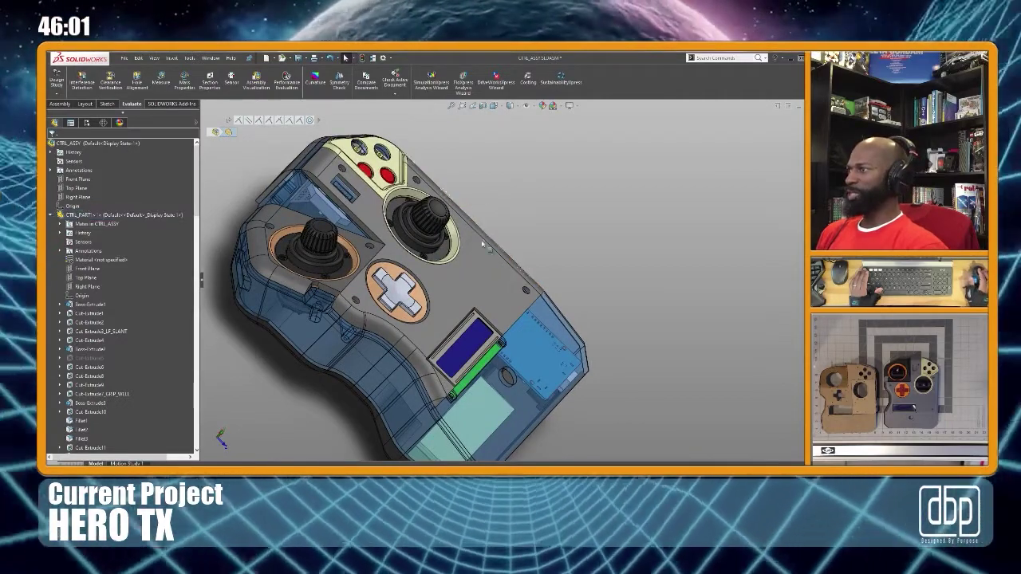
Select the main face plate, followed by the inner plate beside the upper thumbstick
left_click(466, 270)
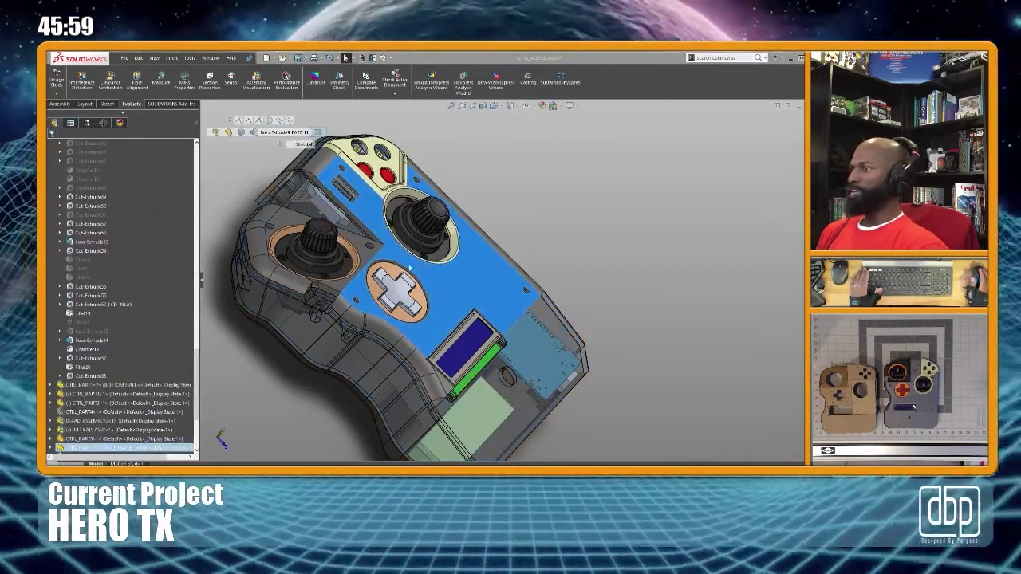
left_click(367, 254)
middle_click_drag(418, 273, 373, 244)
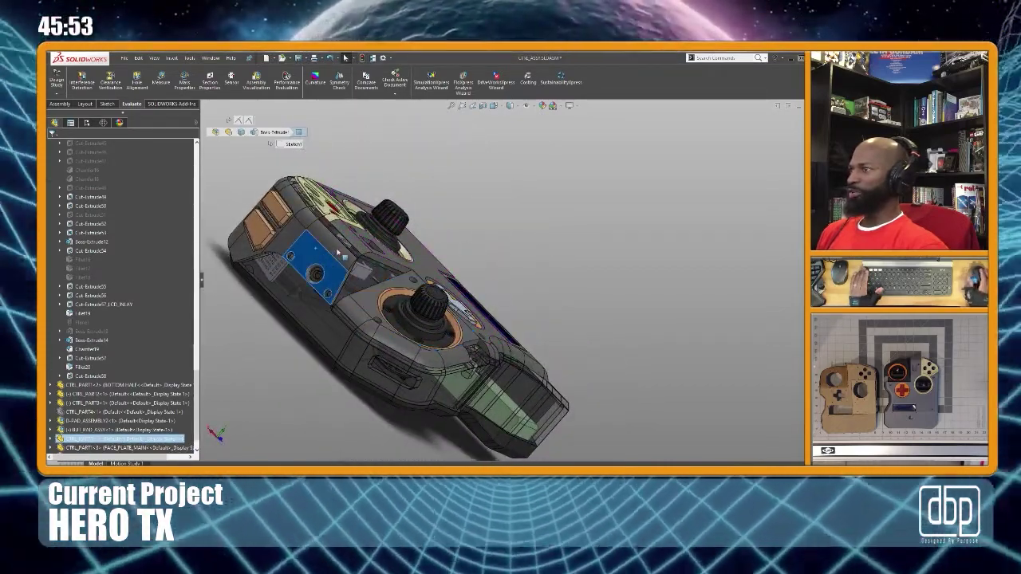
Select the complete bumper plate component at the controller's shoulder
middle_click_drag(339, 250, 431, 234)
scroll(317, 253, "up", 3)
mouse_move(371, 283)
middle_mouse_down()
mouse_move(329, 272)
mouse_move(373, 275)
middle_mouse_up()
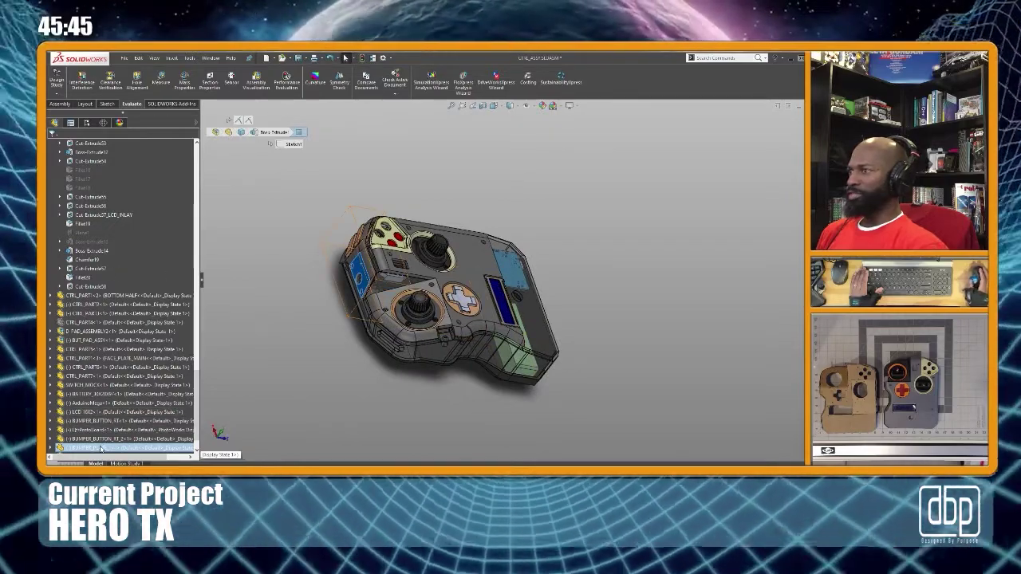
middle_click_drag(375, 278, 503, 280)
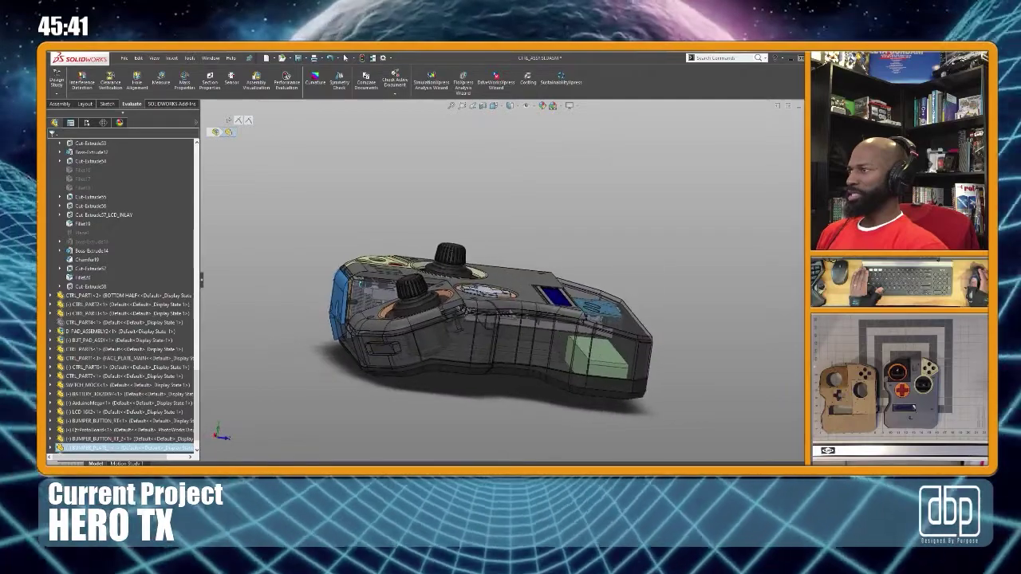
Examine the selected bumper plate, the internal board and battery through the transparent body, and the assembly's top view
scroll(350, 320, "down", 4)
middle_click_drag(349, 320, 421, 342)
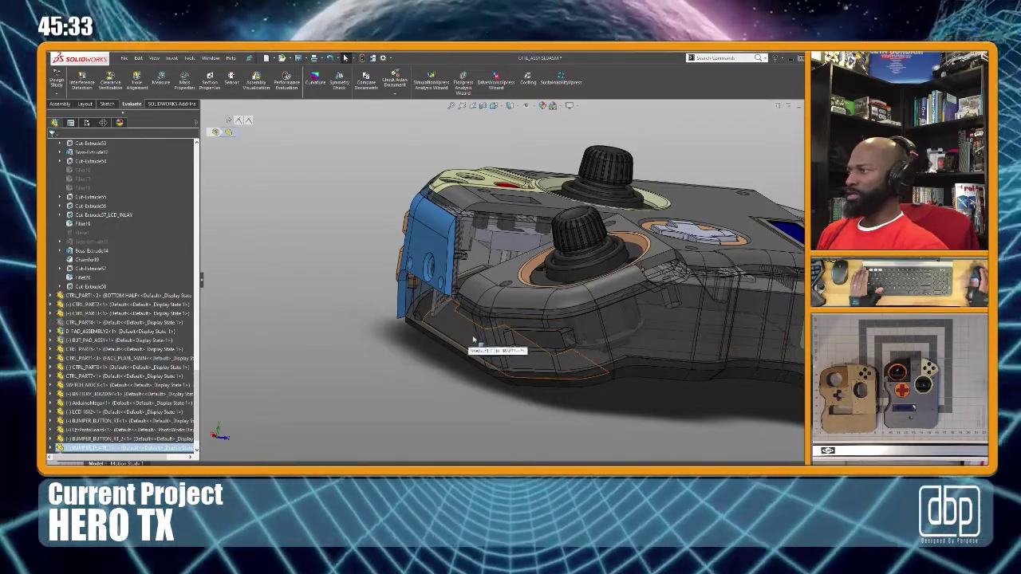
middle_click_drag(471, 342, 525, 393)
middle_click_drag(467, 367, 524, 372)
scroll(524, 371, "up", 2)
middle_click_drag(552, 326, 695, 193)
scroll(695, 193, "down", 3)
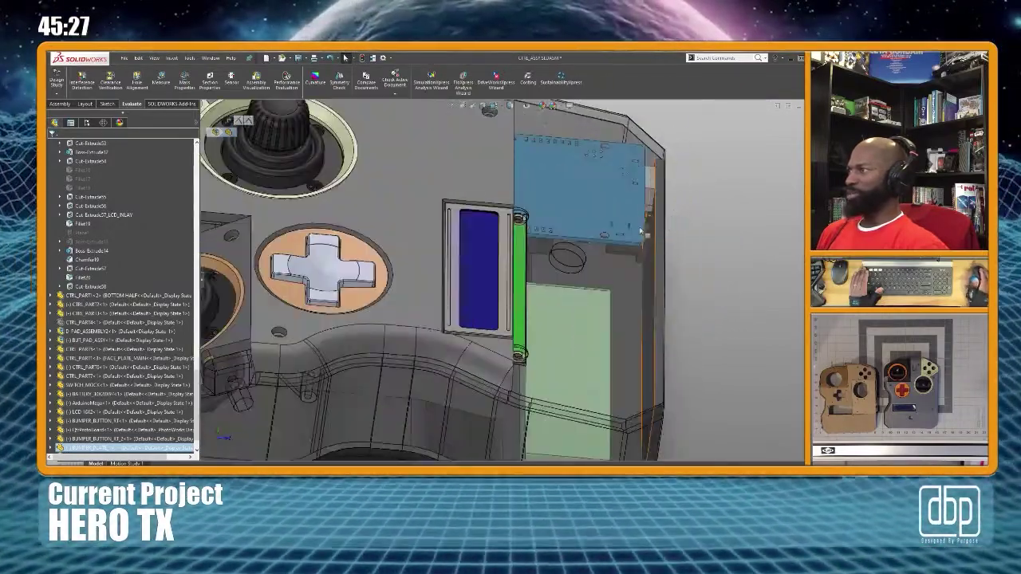
scroll(616, 268, "up", 3)
middle_click_drag(608, 282, 602, 228)
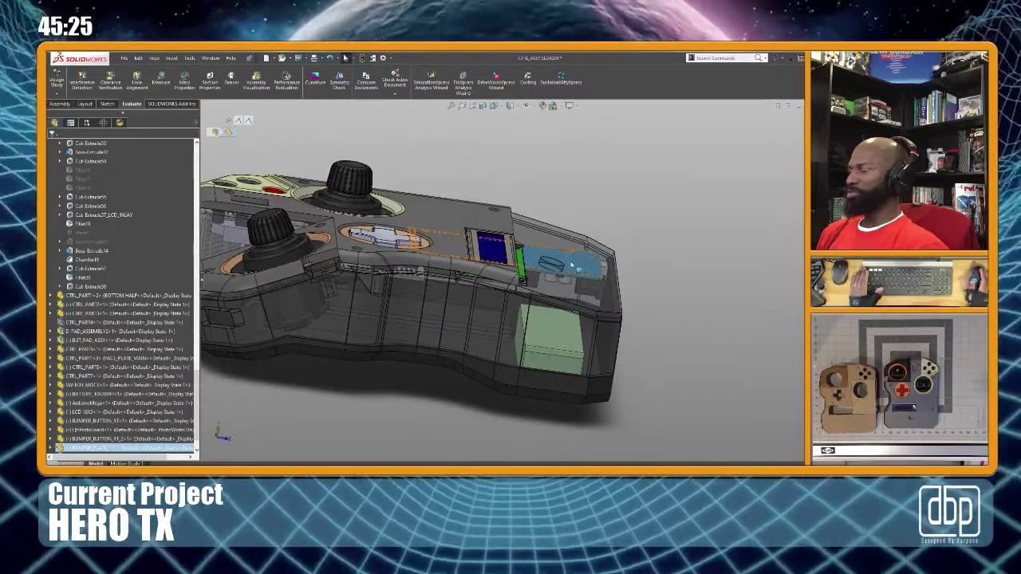
scroll(583, 252, "up", 3)
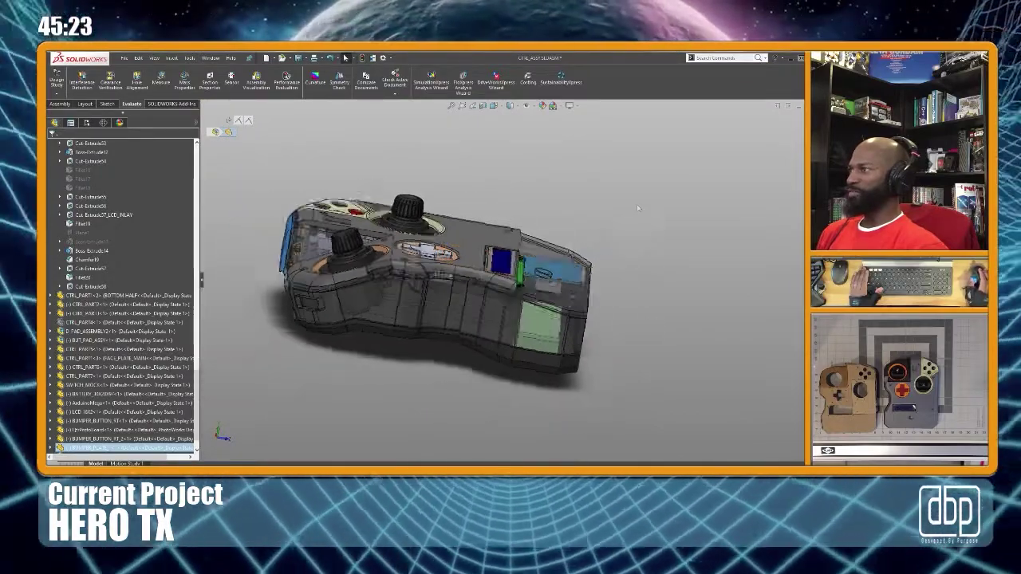
key("ctrl+5")
scroll(634, 188, "down", 5)
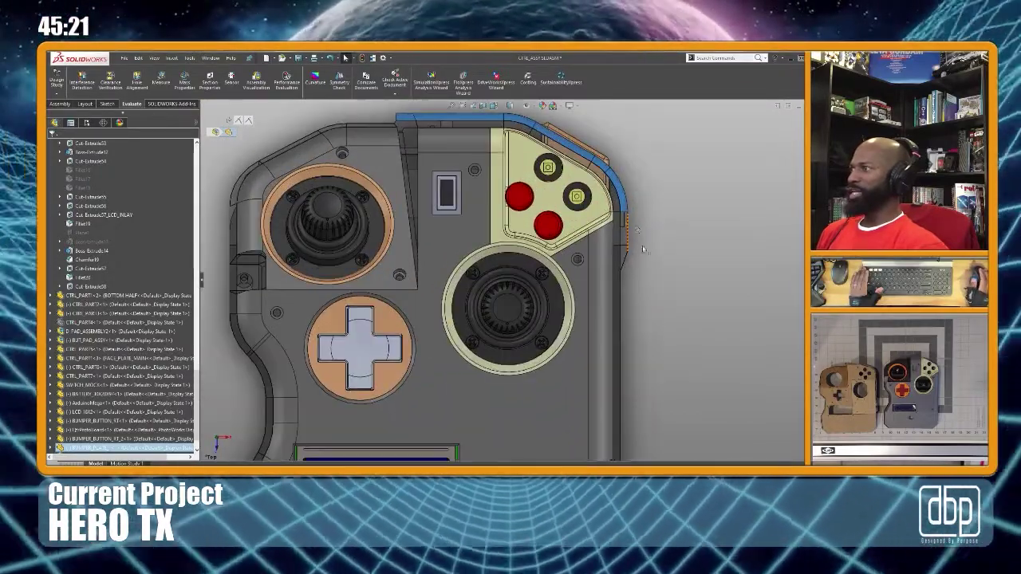
Reselect the complete bumper plate component instead of its single corner face
scroll(636, 223, "up", 5)
scroll(575, 174, "down", 3)
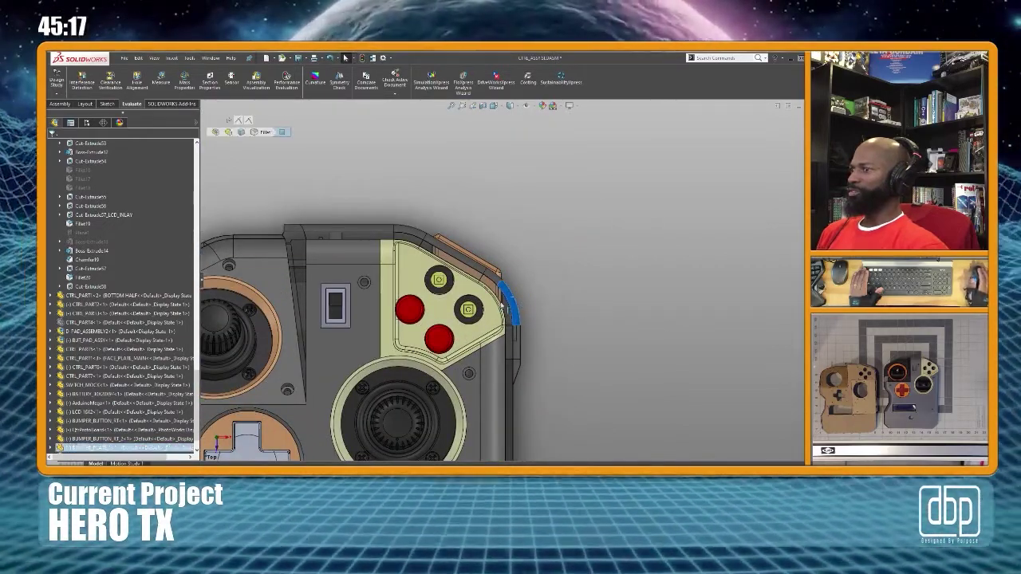
left_click(93, 449)
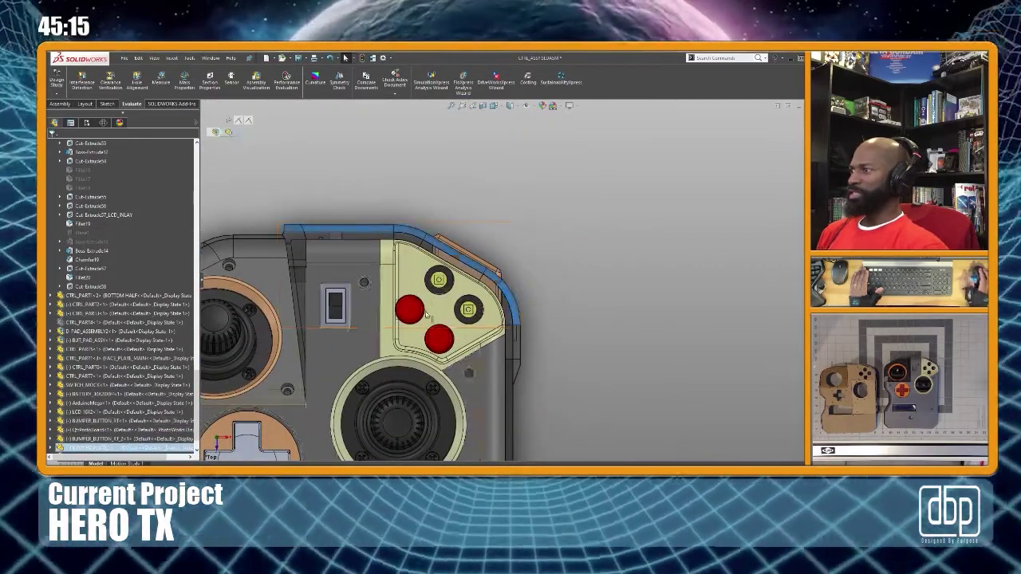
Examine the selected bumper plate's button openings, screw holes and wraparound corner from the shoulder, side and above
middle_click_drag(540, 304, 602, 258)
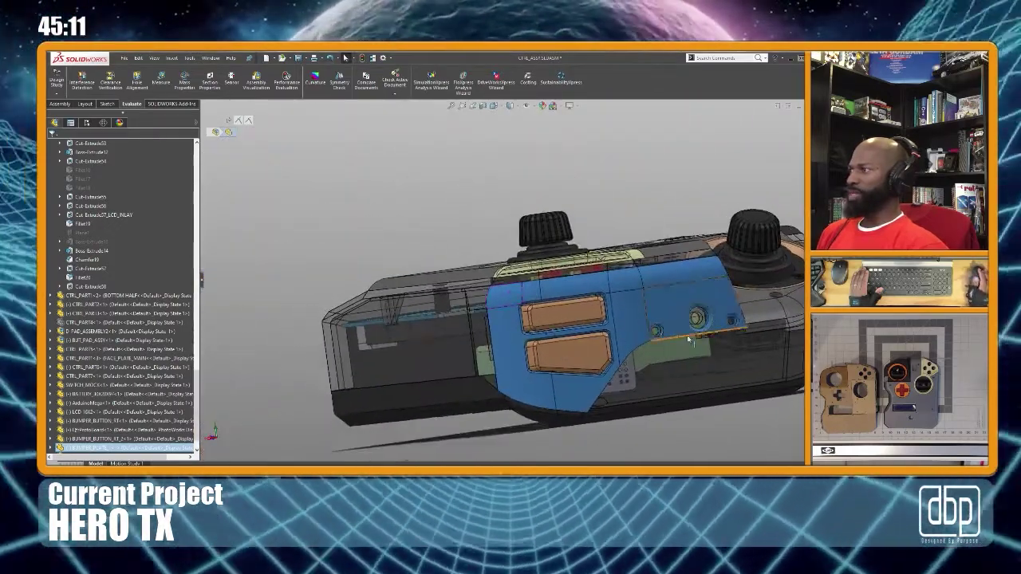
scroll(690, 340, "down", 2)
middle_click_drag(683, 343, 638, 326)
scroll(653, 347, "up", 1)
scroll(653, 347, "up", 2)
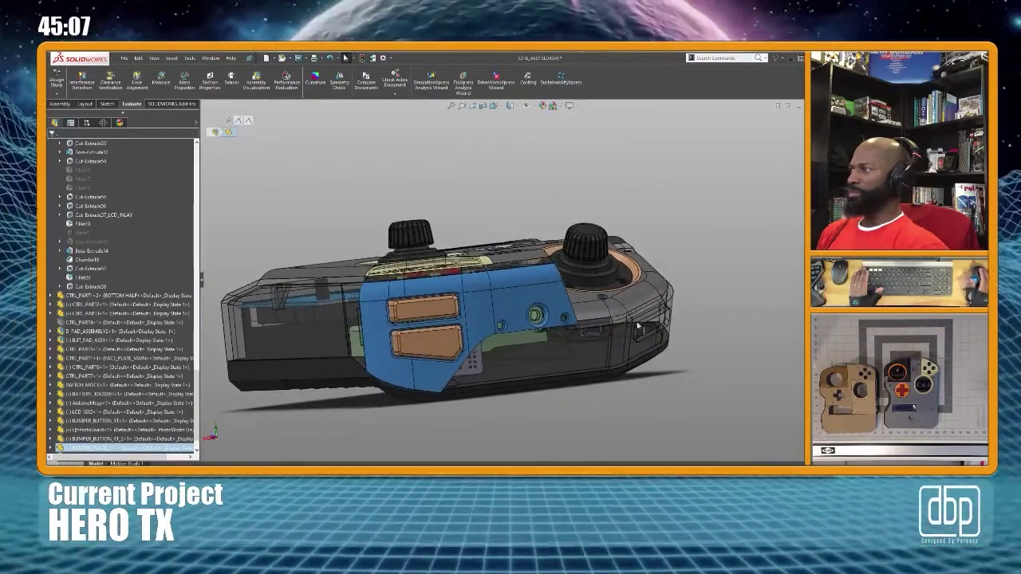
scroll(558, 318, "down", 3)
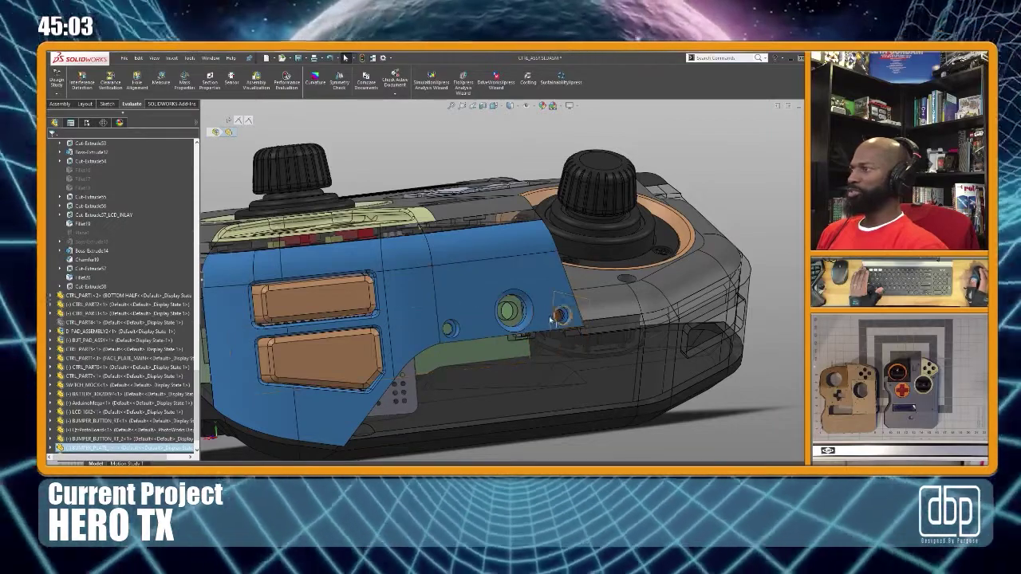
scroll(457, 322, "up", 3)
middle_click_drag(466, 315, 446, 322)
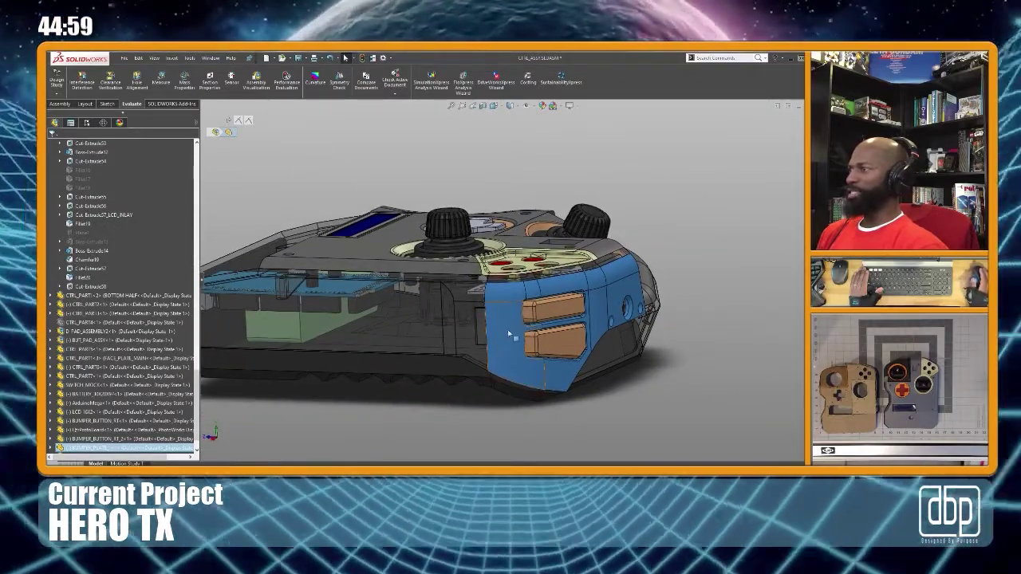
scroll(495, 309, "down", 3)
middle_click_drag(497, 311, 499, 364)
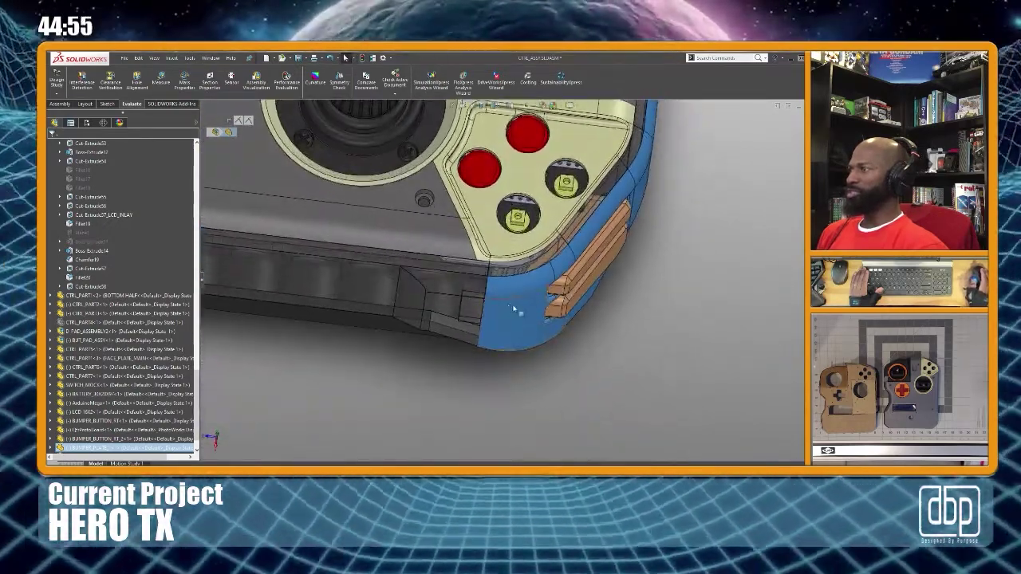
scroll(594, 283, "up", 4)
middle_click_drag(594, 283, 430, 210)
middle_click_drag(370, 218, 320, 172)
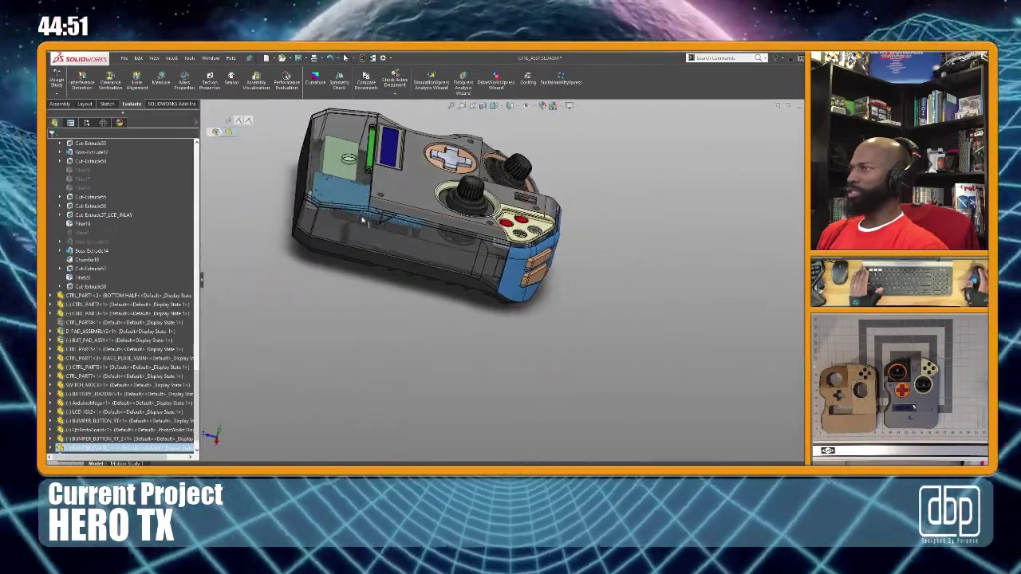
Turn off the transparency of the controller's main body component and clear the selection
left_click(309, 164)
scroll(131, 146, "up", 10)
left_click(131, 146)
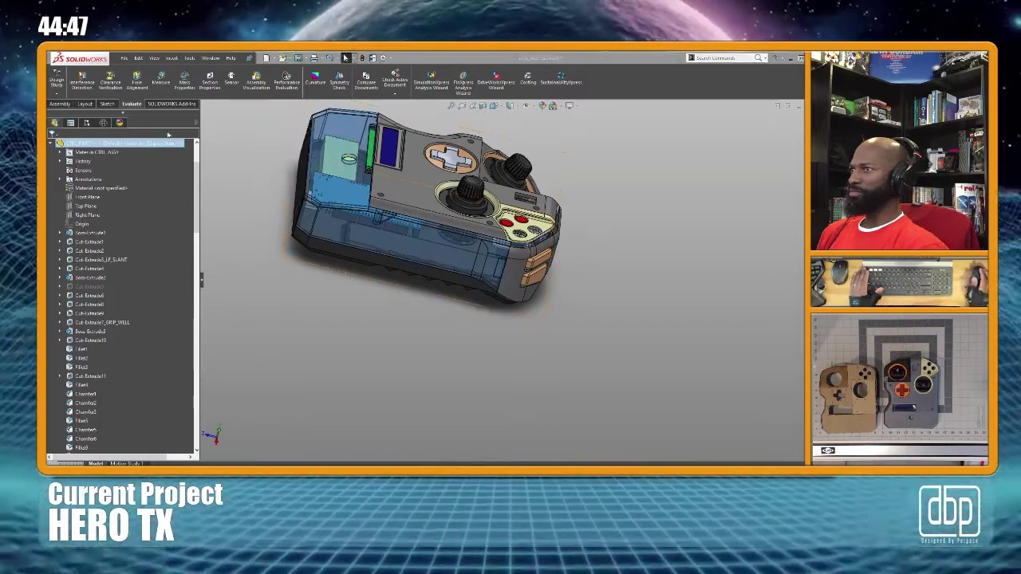
left_click(199, 118)
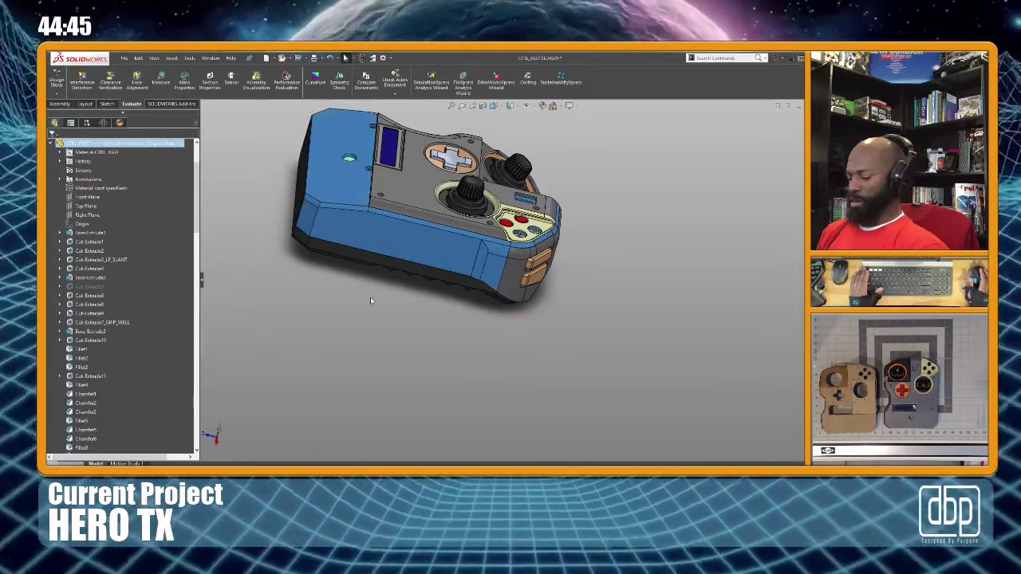
key("f")
scroll(600, 317, "down", 2)
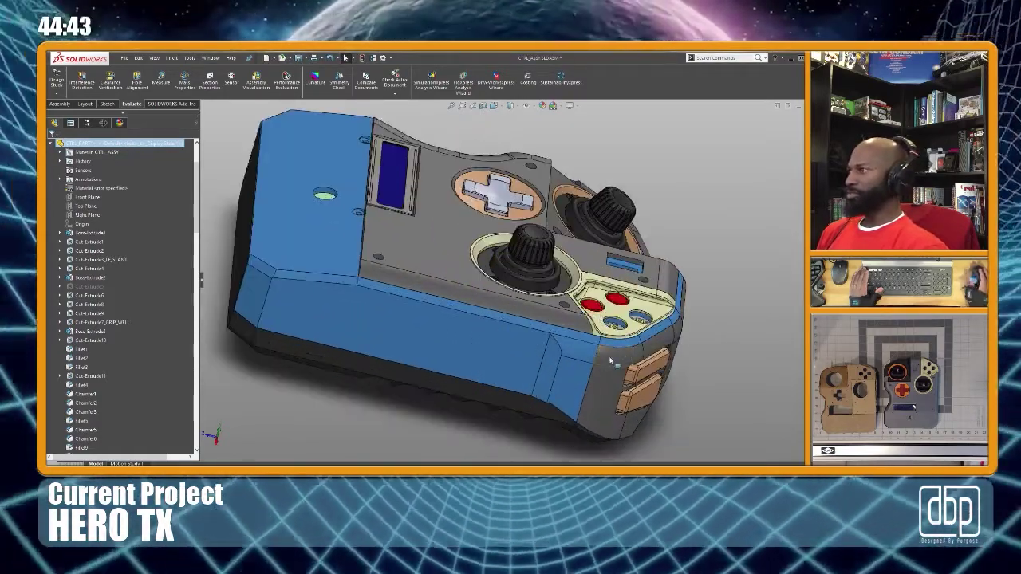
middle_click_drag(601, 317, 720, 346)
left_click(726, 358)
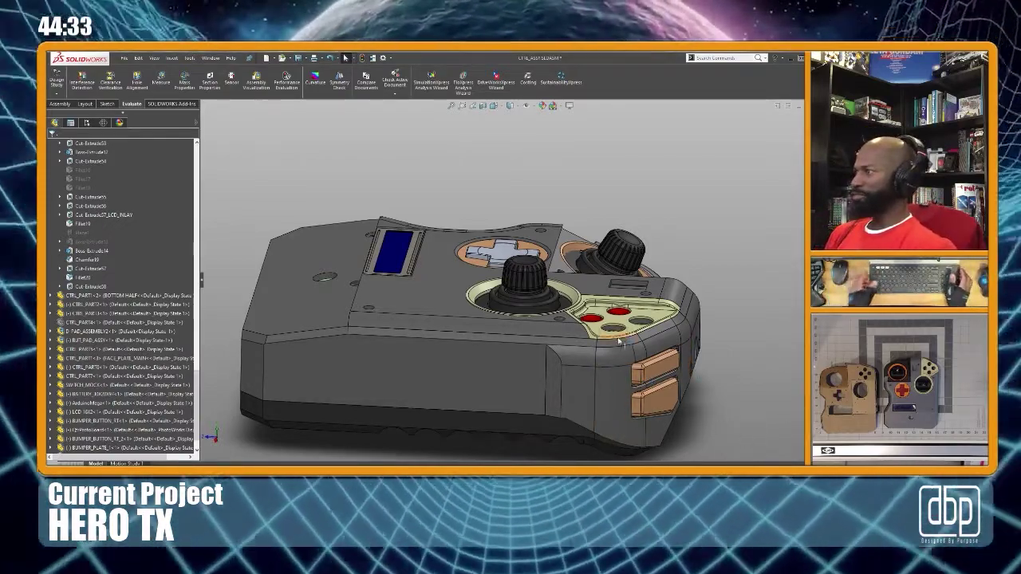
Examine the bumper plate's seam with the main body beside the face buttons and select the plate's end face
scroll(635, 344, "down", 2)
scroll(633, 345, "down", 5)
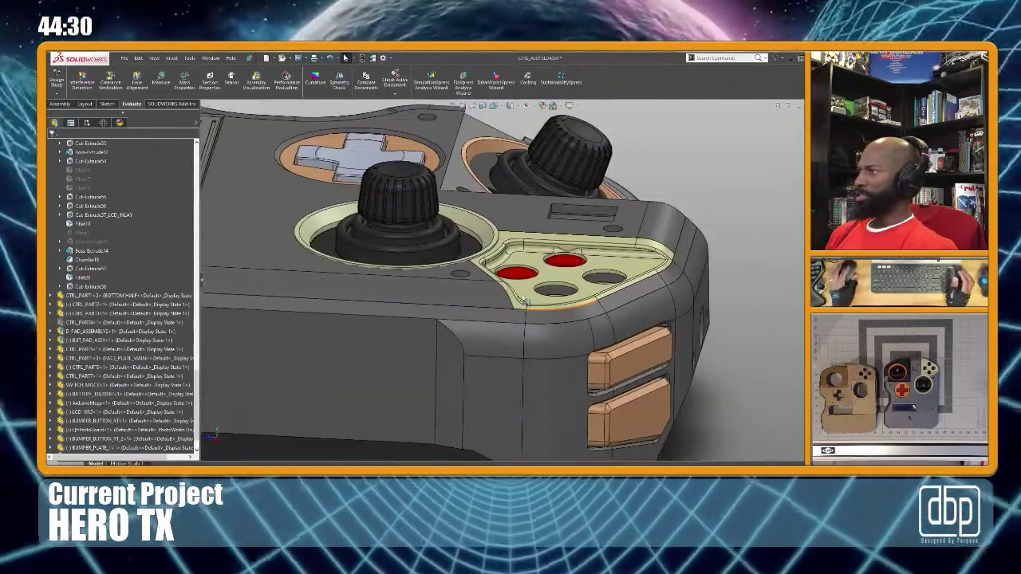
scroll(522, 299, "down", 1)
middle_click_drag(629, 349, 520, 364)
scroll(550, 352, "up", 2)
left_click(531, 348)
scroll(519, 364, "down", 6)
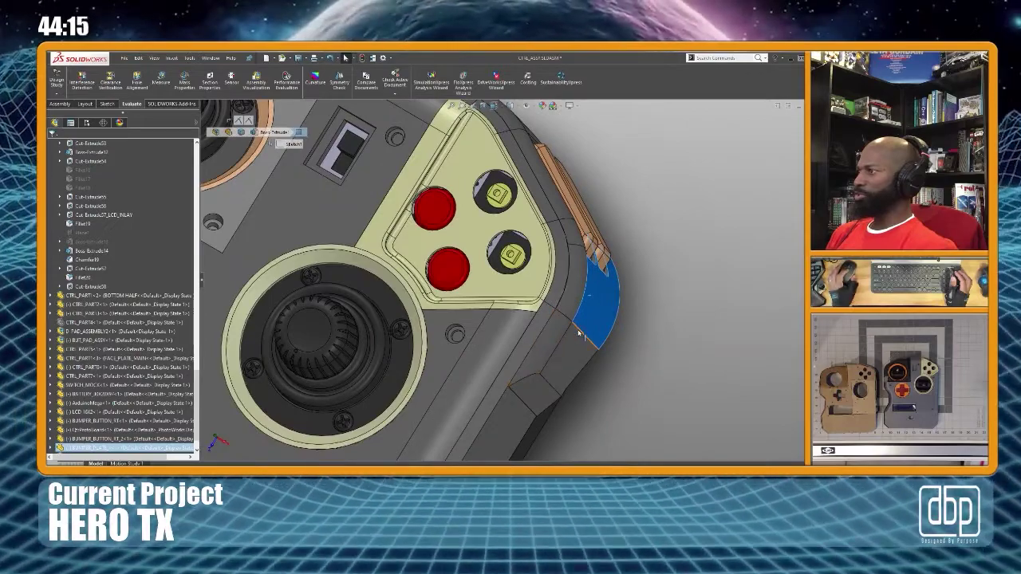
Select the main body's fillet face next to the bumper plate, inspect its Boss-Extrude14 feature, and clear the selection
mouse_move(579, 334)
middle_mouse_down()
mouse_move(573, 313)
mouse_move(567, 322)
middle_mouse_up()
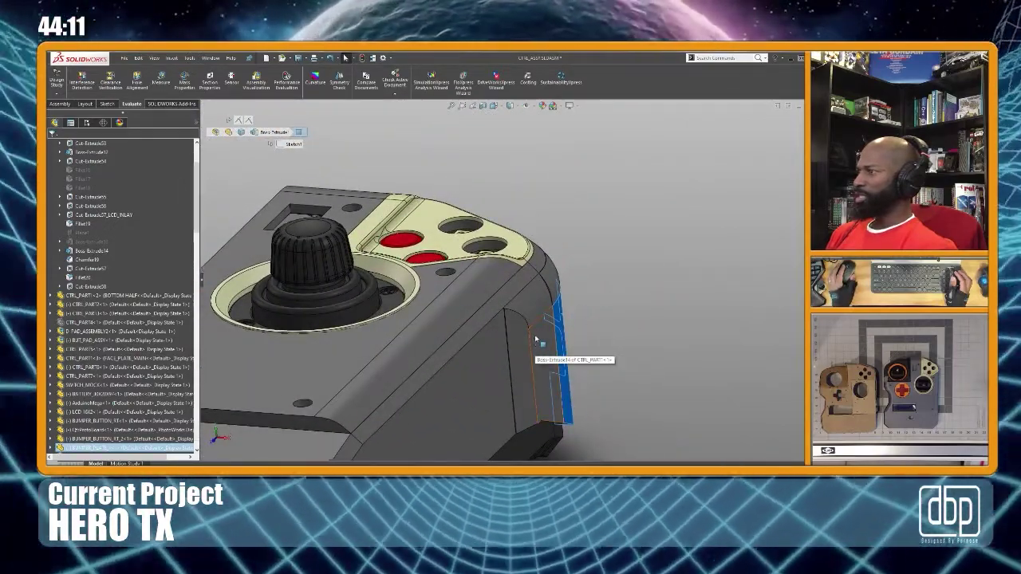
left_click(527, 313)
left_click(520, 307)
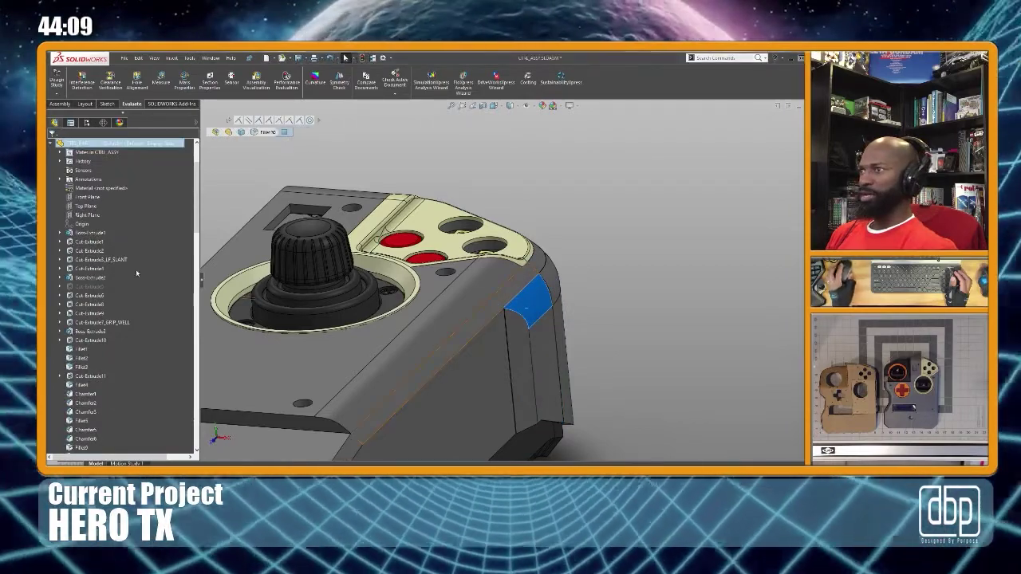
scroll(125, 271, "down", 10)
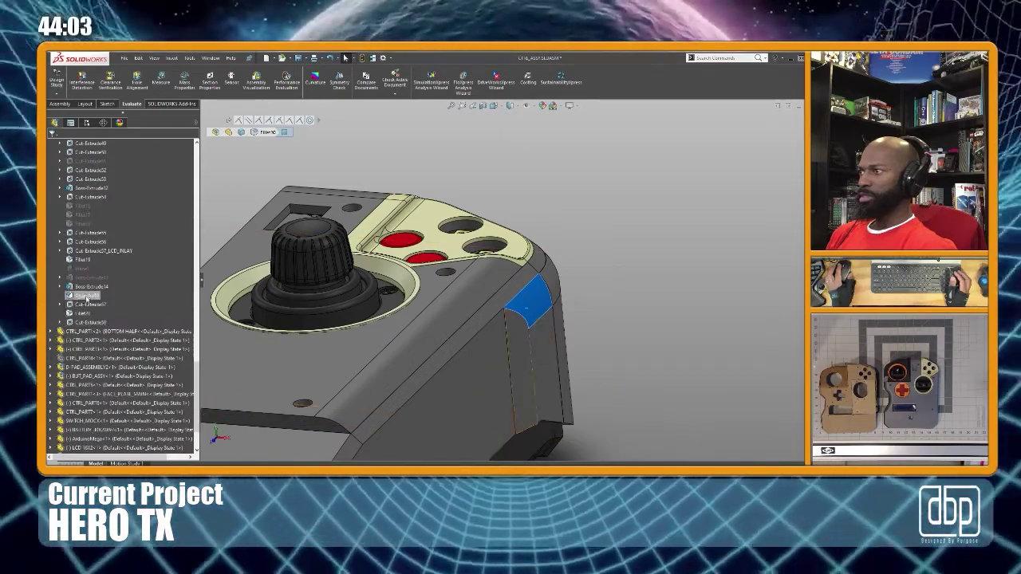
left_click(80, 286)
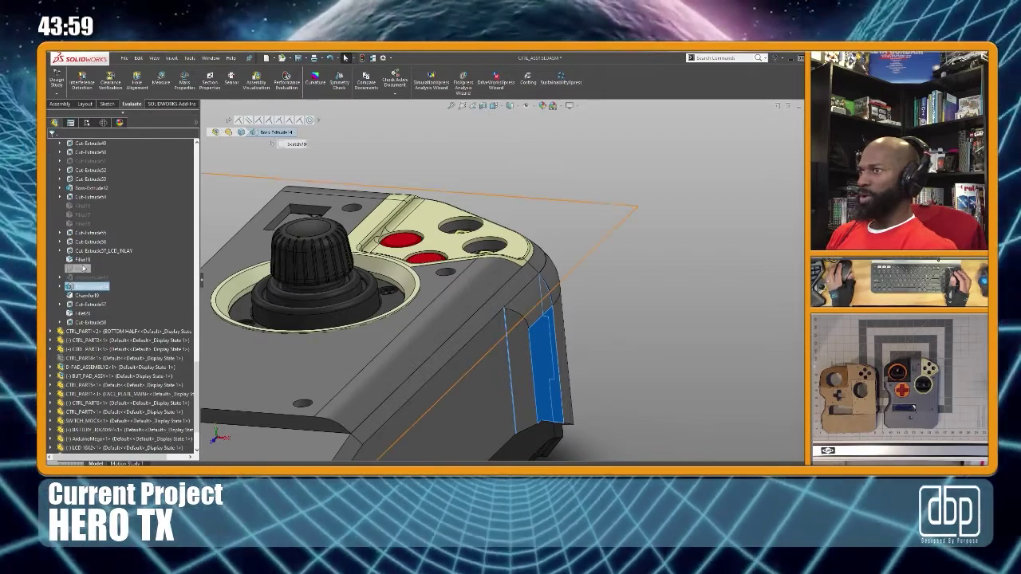
left_click(625, 275)
Hide the bumper plate component around the two shoulder buttons
scroll(607, 277, "down", 2)
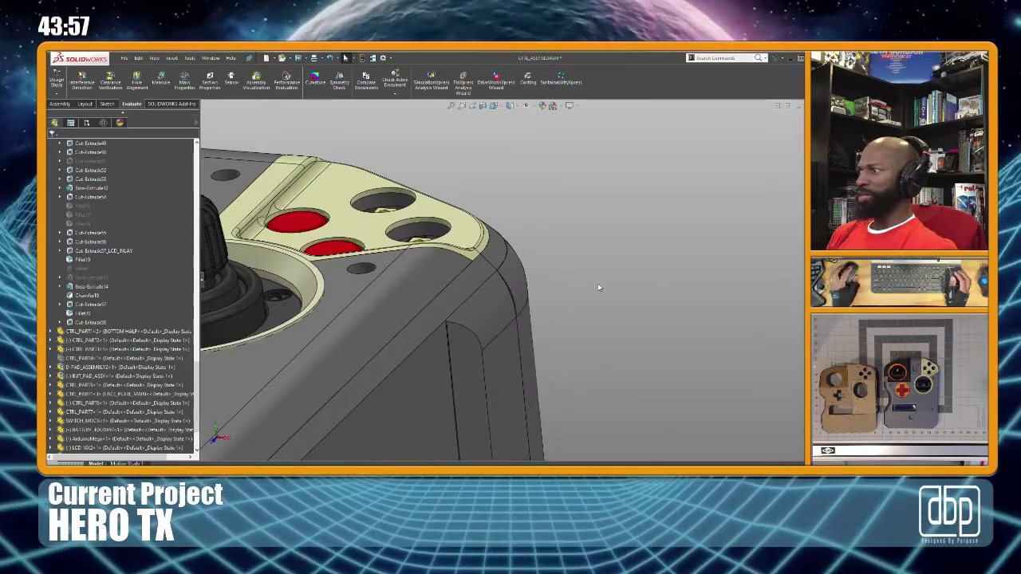
scroll(598, 283, "up", 2)
middle_click(533, 312)
middle_click_drag(562, 263, 545, 333)
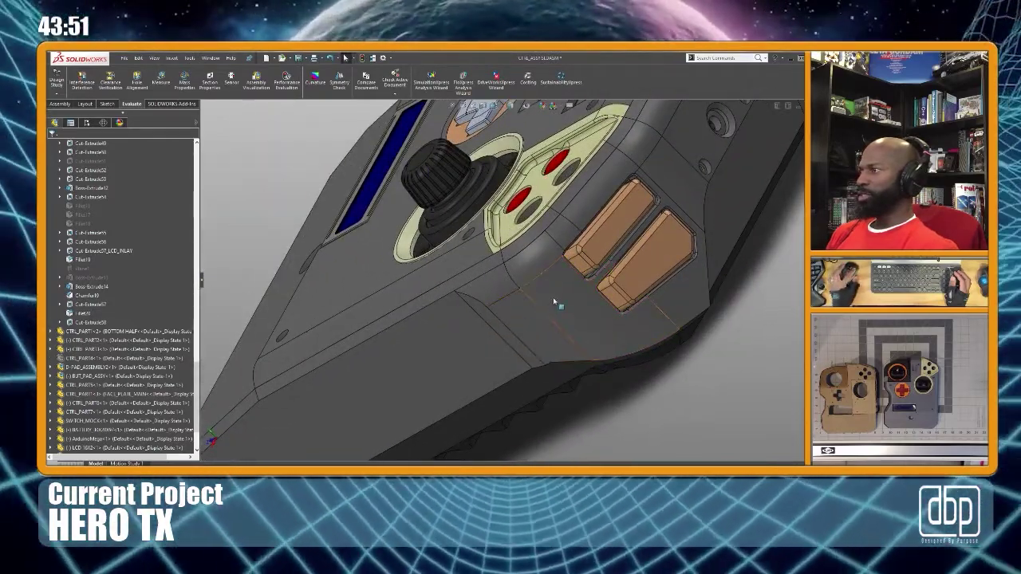
left_click(554, 299)
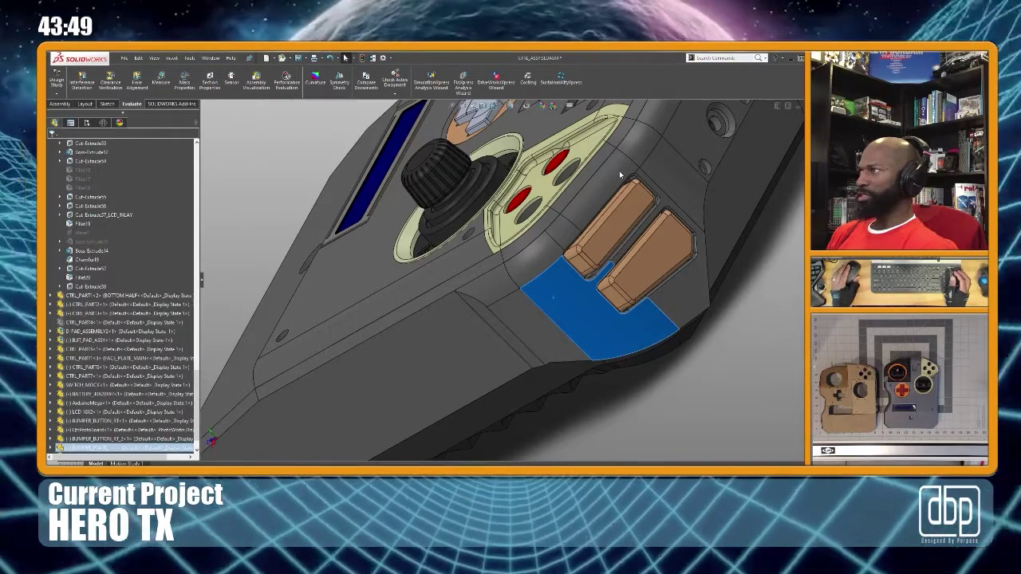
key("Tab")
Examine the narrow recess in the main body's edge beside the bumper buttons from several angles
scroll(595, 244, "down", 4)
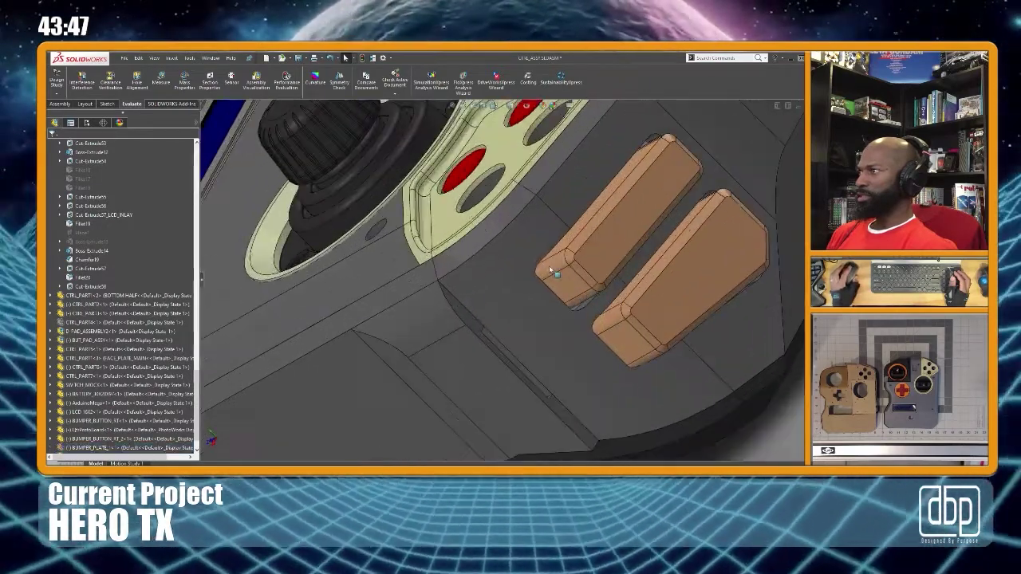
middle_click_drag(564, 290, 528, 325)
scroll(522, 311, "up", 6)
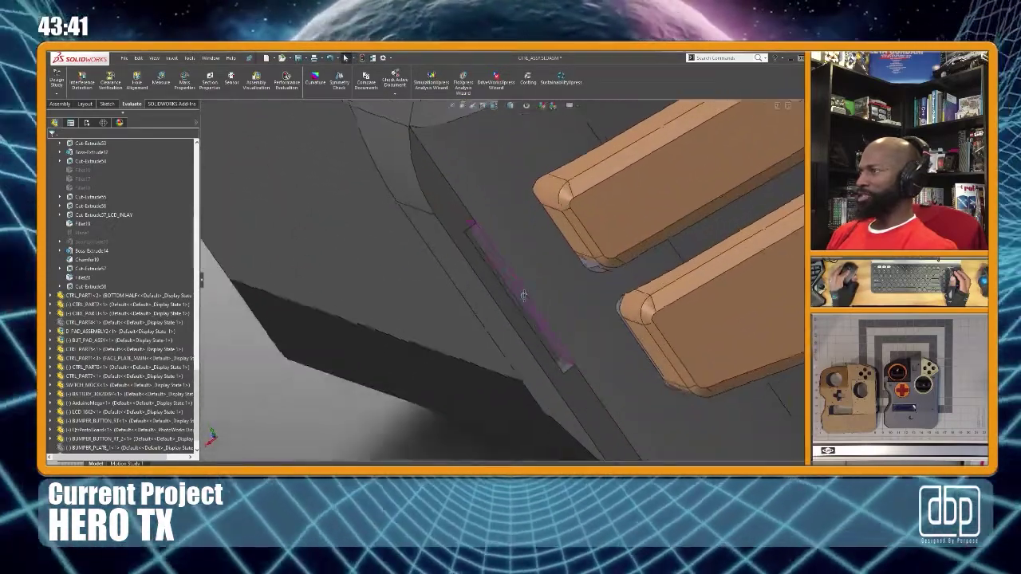
middle_click_drag(515, 289, 506, 257)
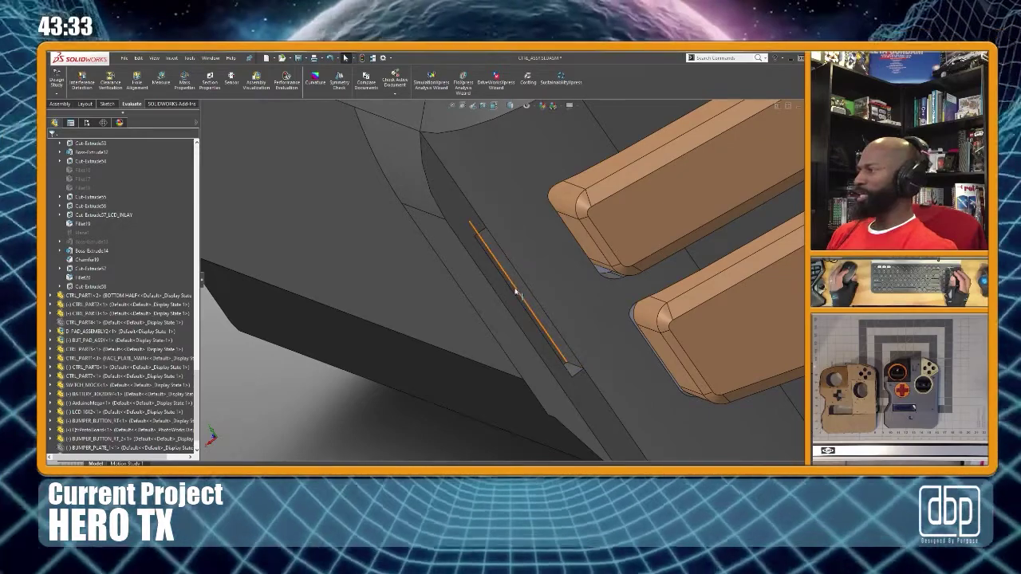
scroll(540, 311, "up", 3)
middle_click_drag(540, 285, 517, 283)
scroll(516, 283, "down", 2)
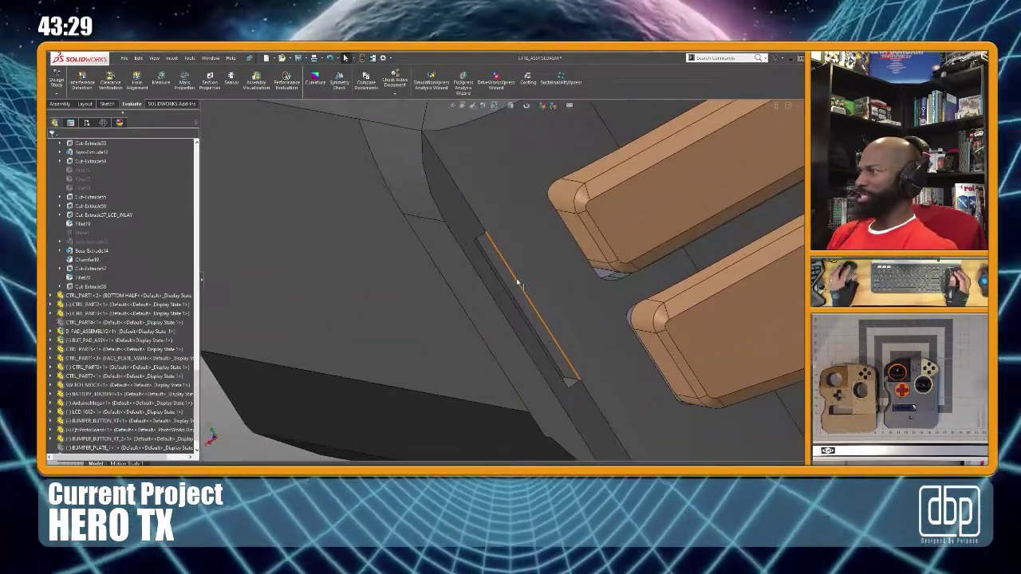
scroll(516, 282, "up", 4)
mouse_move(515, 280)
middle_mouse_down()
mouse_move(525, 260)
mouse_move(515, 298)
middle_mouse_up()
Examine the whole controller and its exposed shoulder corner around the bumper buttons with the plate hidden
scroll(527, 274, "up", 6)
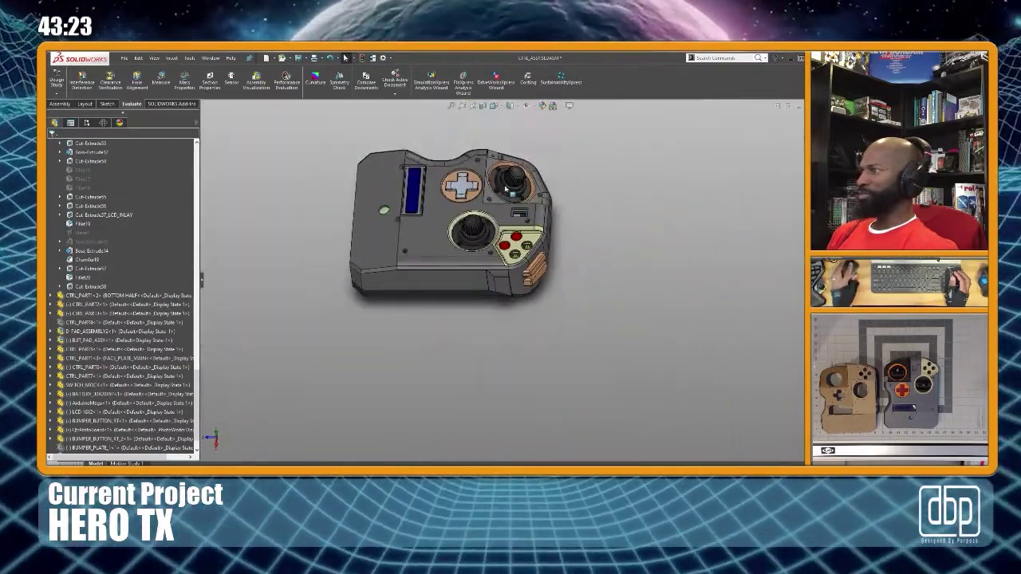
middle_click_drag(520, 177, 531, 243, "ctrl")
scroll(531, 242, "down", 3)
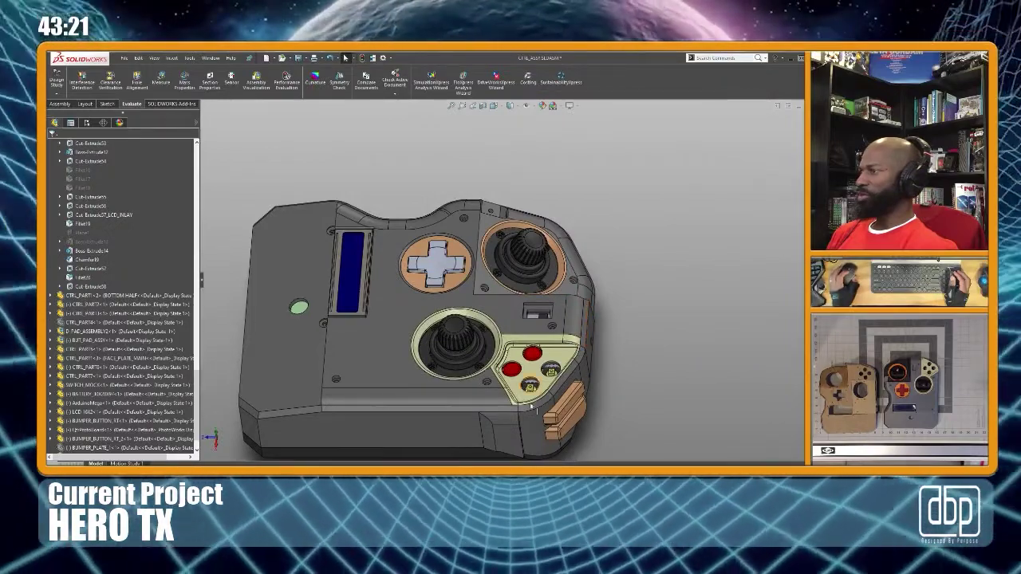
scroll(531, 399, "up", 1)
scroll(517, 381, "down", 3)
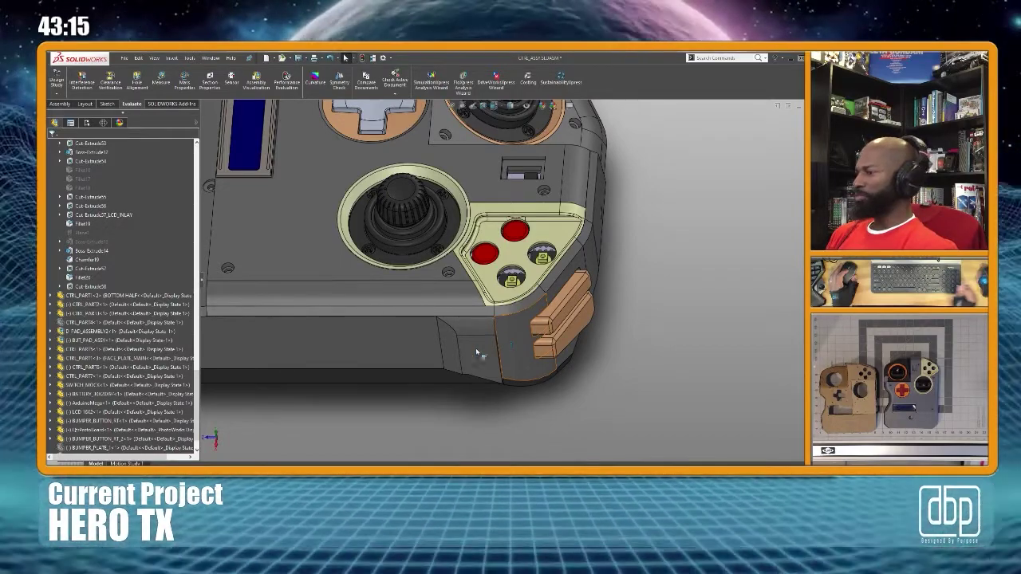
scroll(478, 341, "down", 2)
middle_click_drag(517, 357, 531, 329)
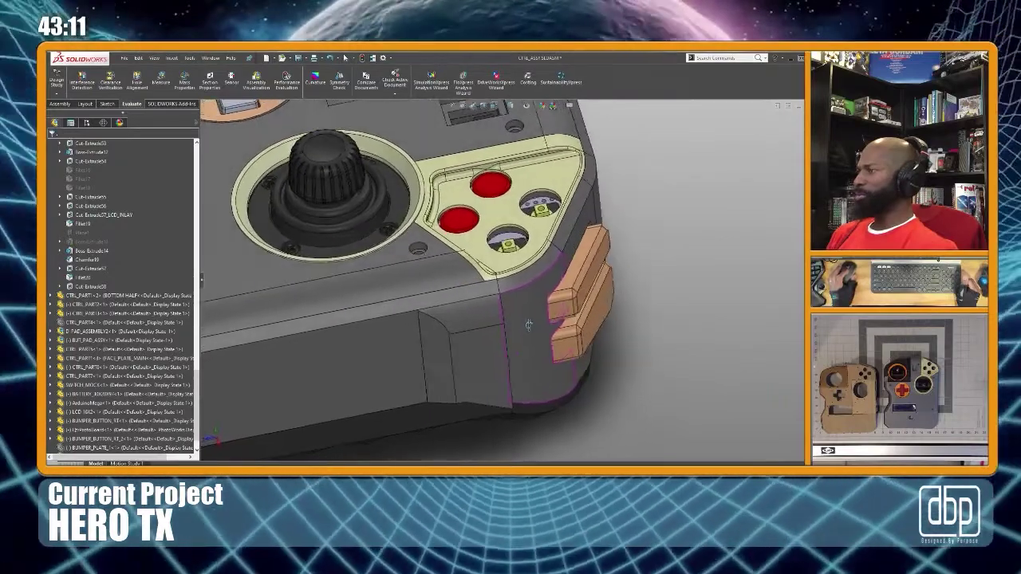
Show the hidden bumper plate component again and clear the selection
scroll(147, 370, "down", 1)
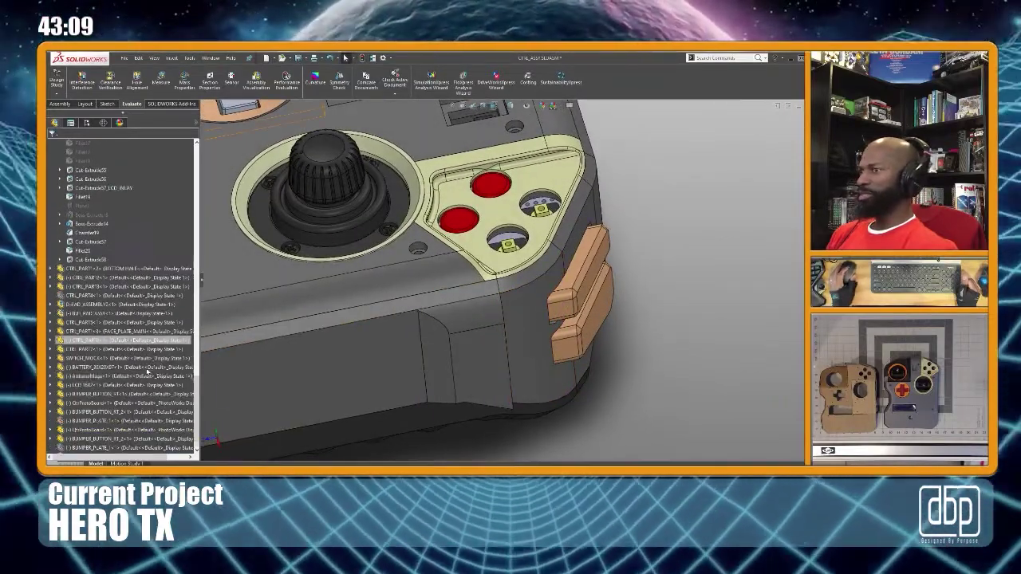
left_click(89, 421)
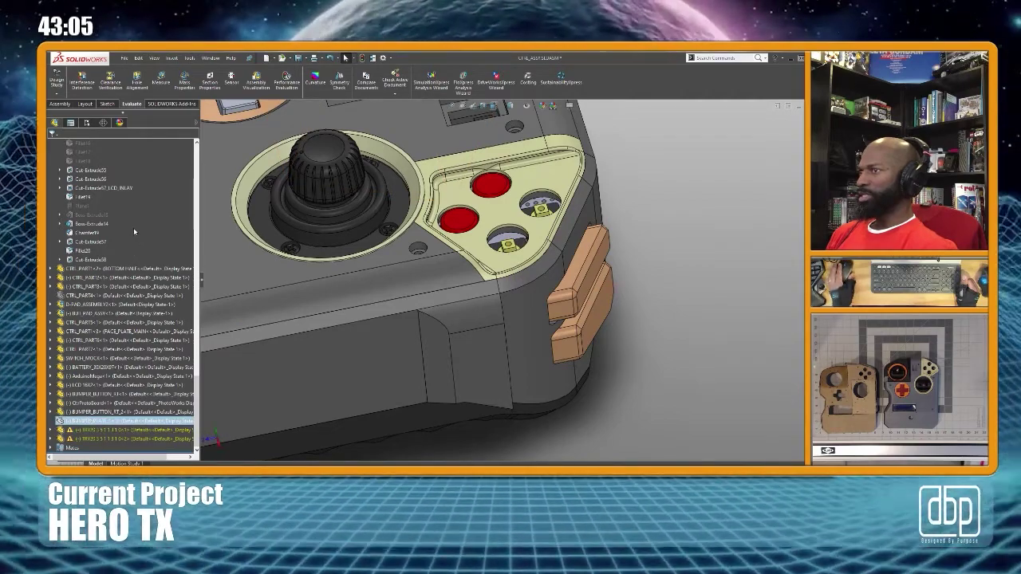
left_click(632, 295)
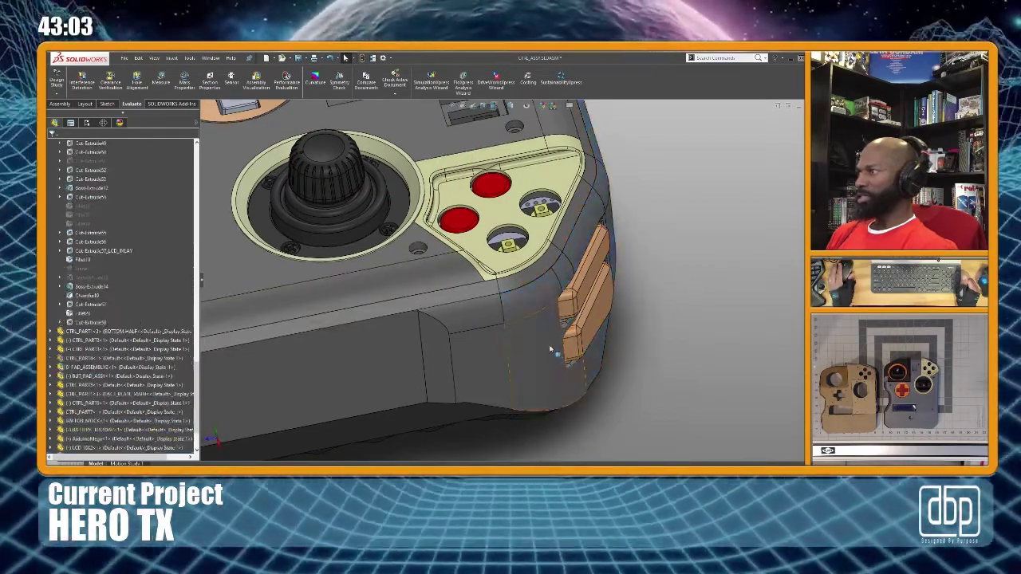
Select the bumper plate's end face, switch to the plate's own part document, and view the whole part
left_click(549, 345)
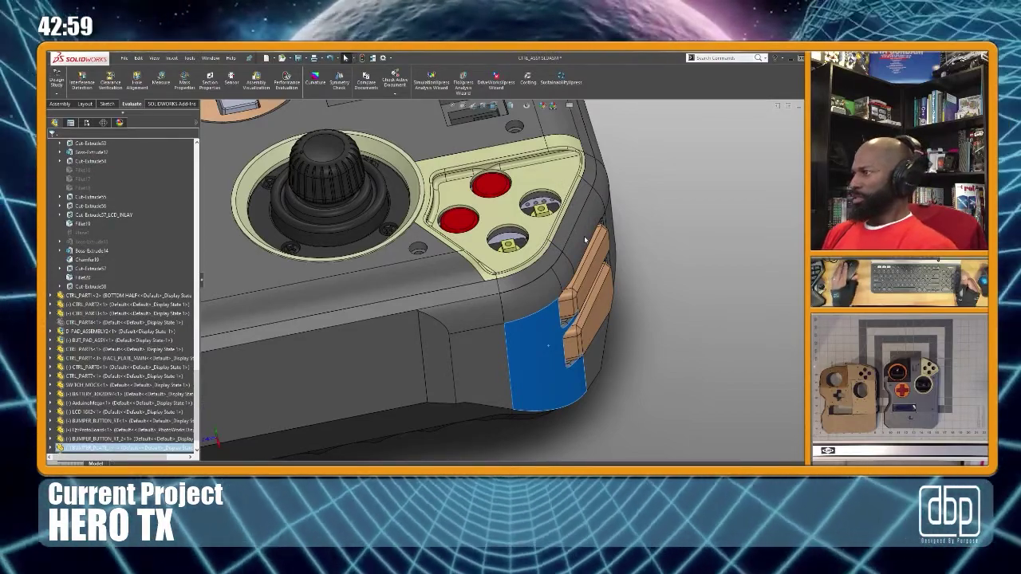
key("ctrl+Tab")
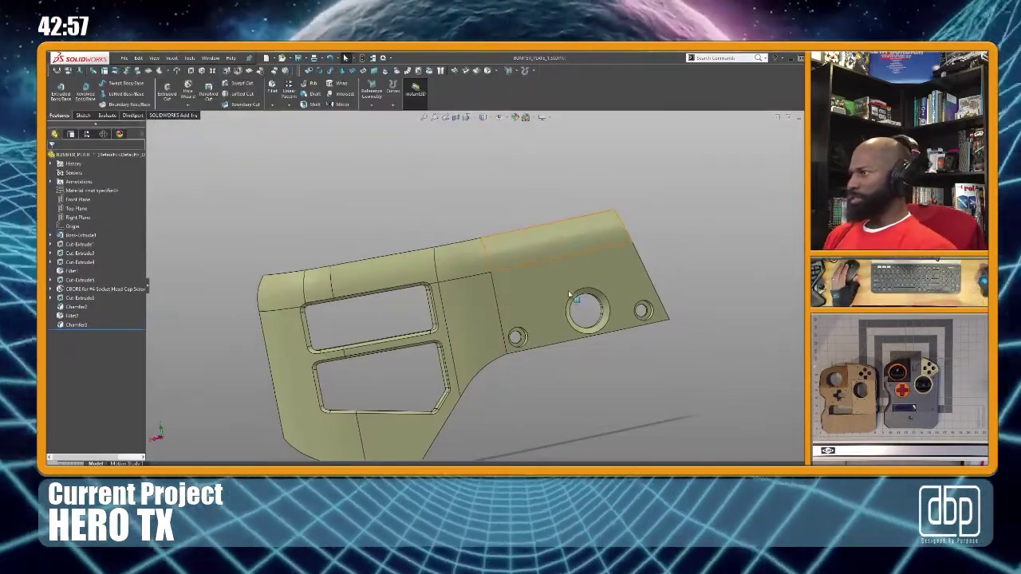
scroll(491, 275, "up", 2)
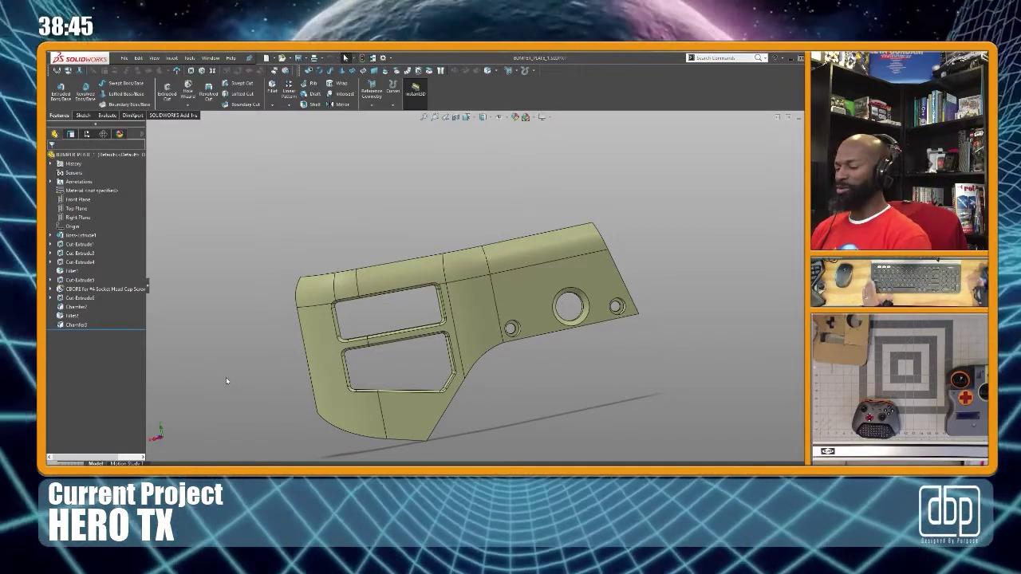
Return to the controller assembly, select the bumper plate's end face beside the bumper buttons, and undo the last change
key("ctrl+Tab")
scroll(397, 336, "up", 3)
middle_click_drag(527, 293, 532, 315)
left_click(536, 323)
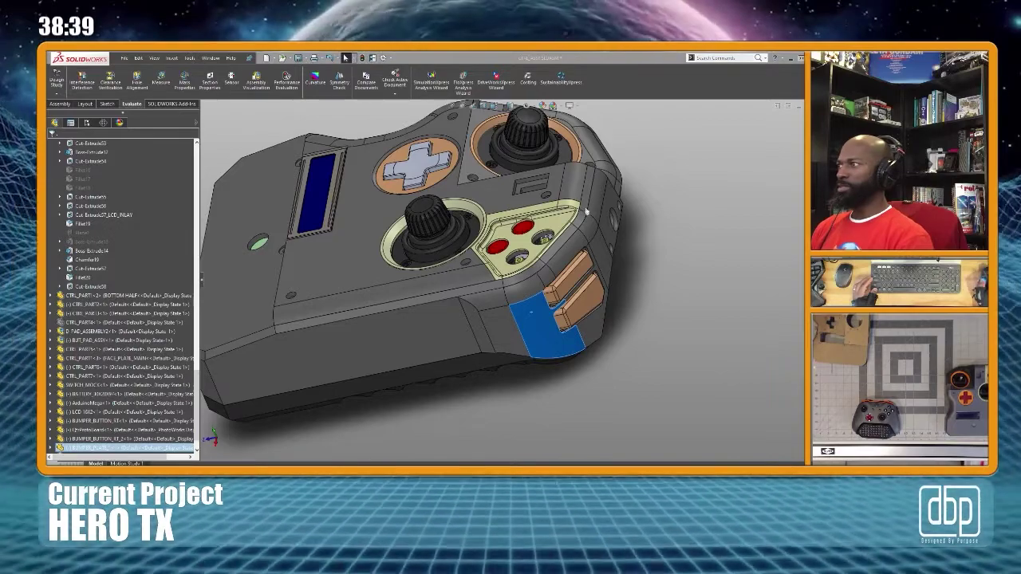
key("ctrl+z")
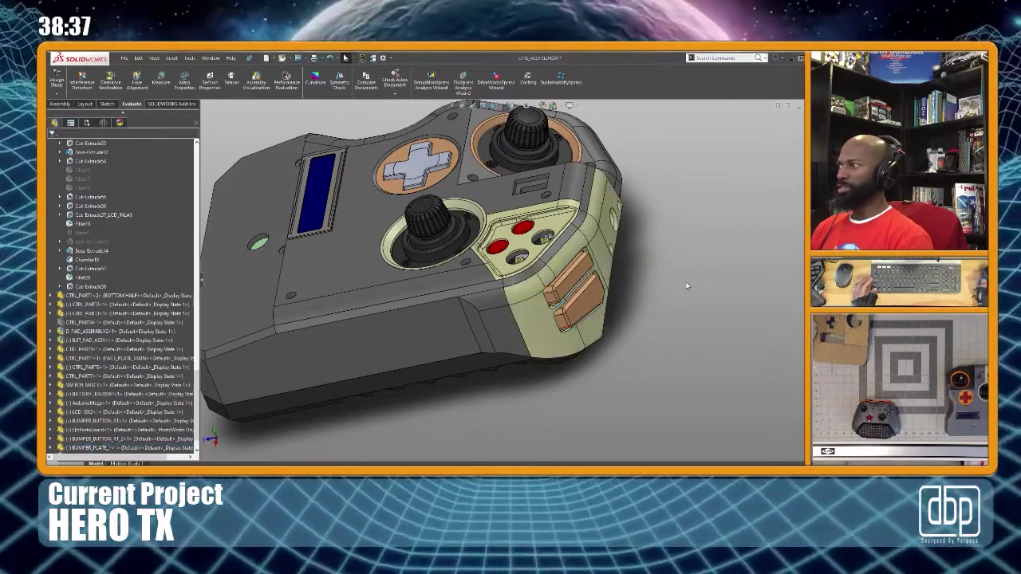
Examine the whole controller and its bumper corner from above and from oblique angles
scroll(514, 279, "up", 3)
scroll(534, 252, "down", 3)
middle_click_drag(534, 252, 513, 279)
scroll(523, 273, "up", 2)
scroll(513, 278, "up", 3)
scroll(595, 284, "down", 4)
middle_click_drag(595, 284, 638, 351)
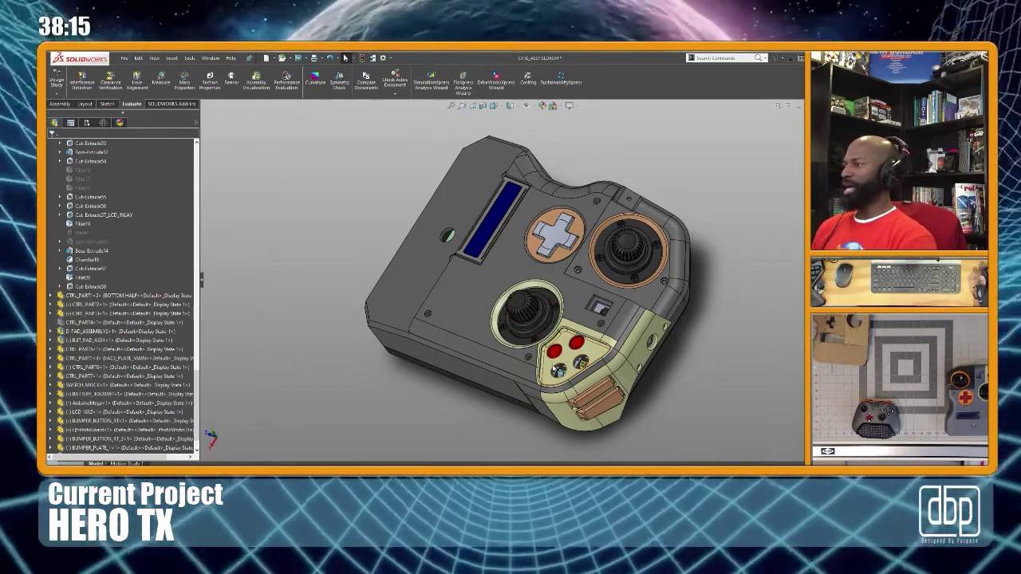
middle_click_drag(556, 387, 569, 281)
scroll(580, 341, "up", 3)
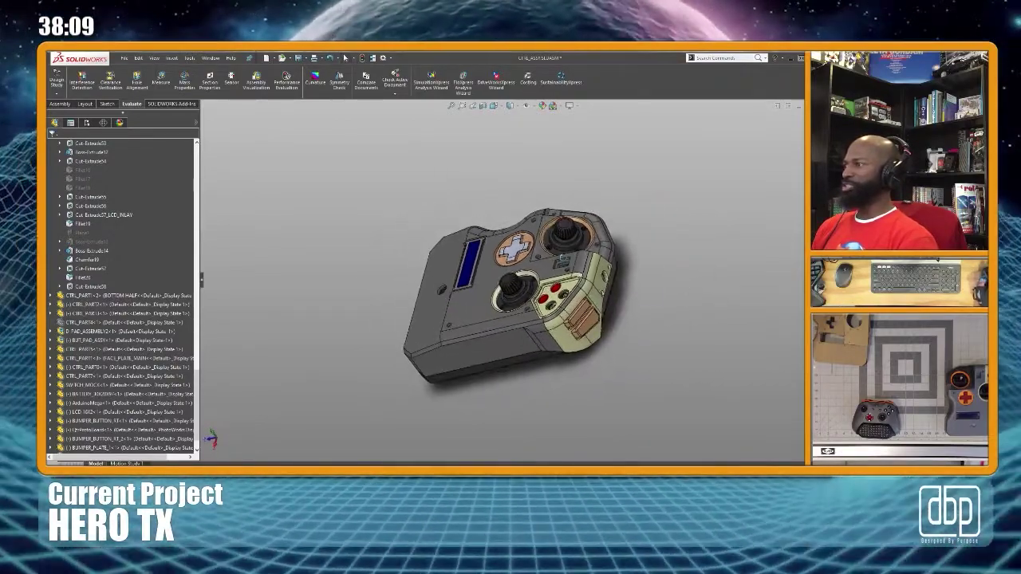
Examine the bumper plate's buttons, screw holes and edges against the main body from low front and raised angles
middle_click_drag(619, 254, 581, 244)
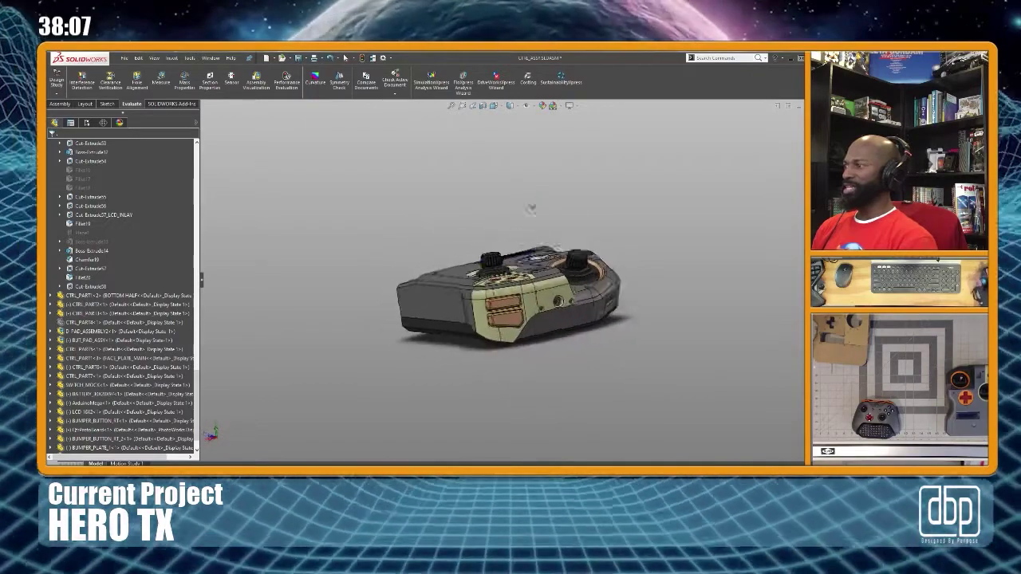
mouse_move(506, 307)
middle_mouse_down()
mouse_move(471, 303)
mouse_move(493, 292)
mouse_move(498, 313)
middle_mouse_up()
scroll(496, 292, "down", 3)
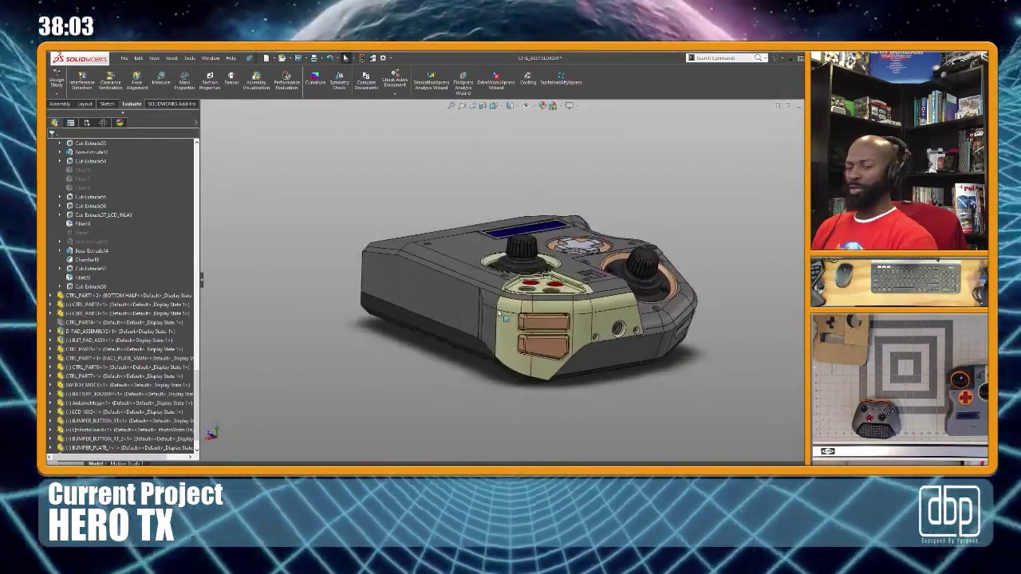
scroll(498, 312, "up", 3)
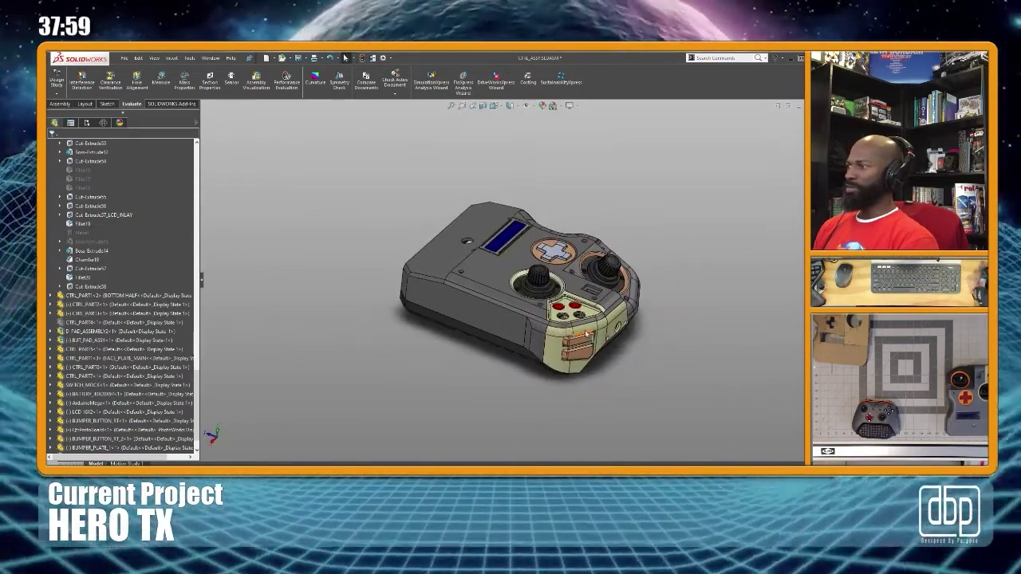
scroll(587, 334, "down", 3)
middle_click_drag(587, 334, 508, 281)
scroll(506, 287, "down", 1)
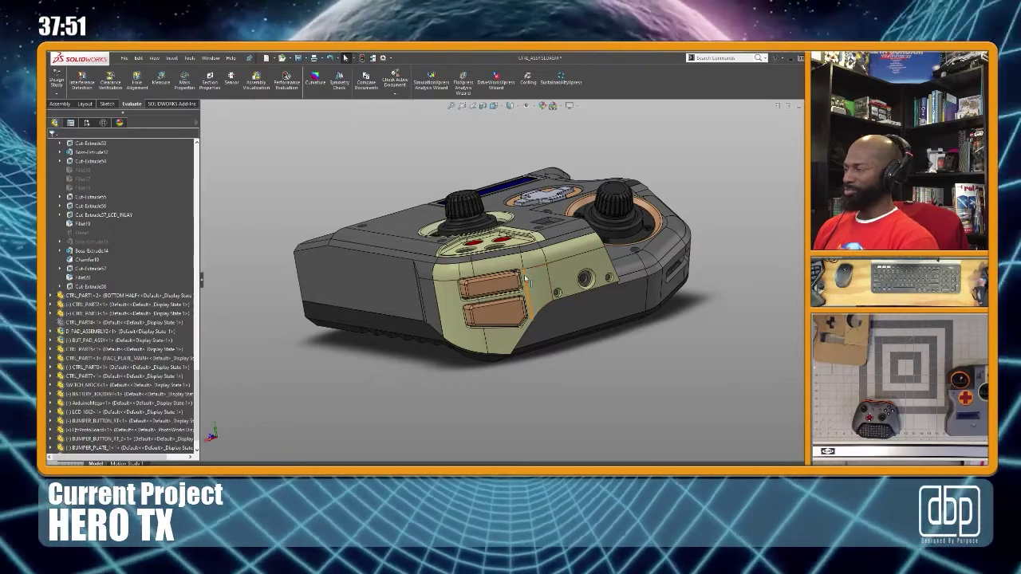
middle_click_drag(540, 267, 430, 150)
scroll(547, 297, "up", 2)
middle_click_drag(556, 304, 530, 319)
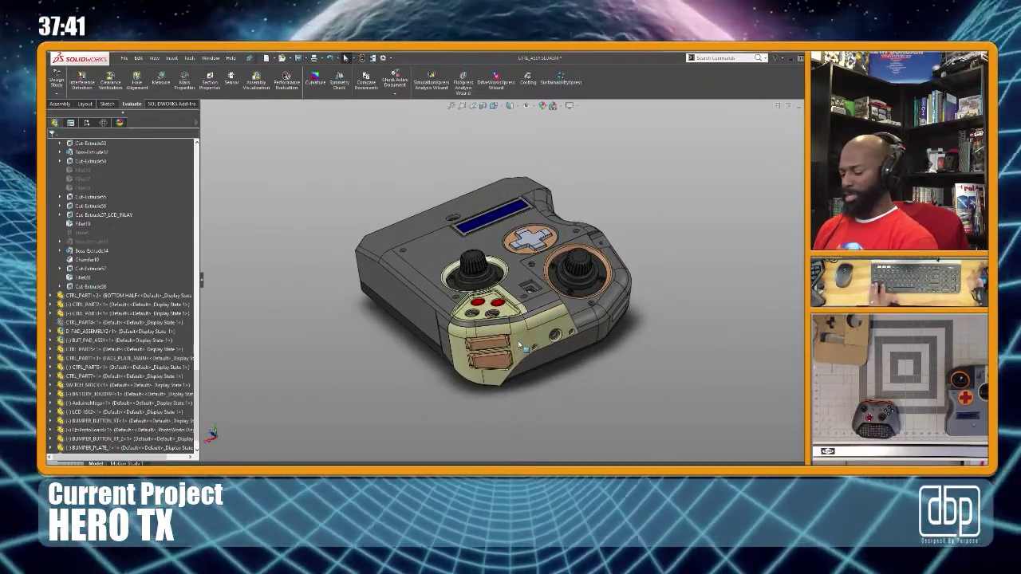
middle_click_drag(519, 345, 517, 427)
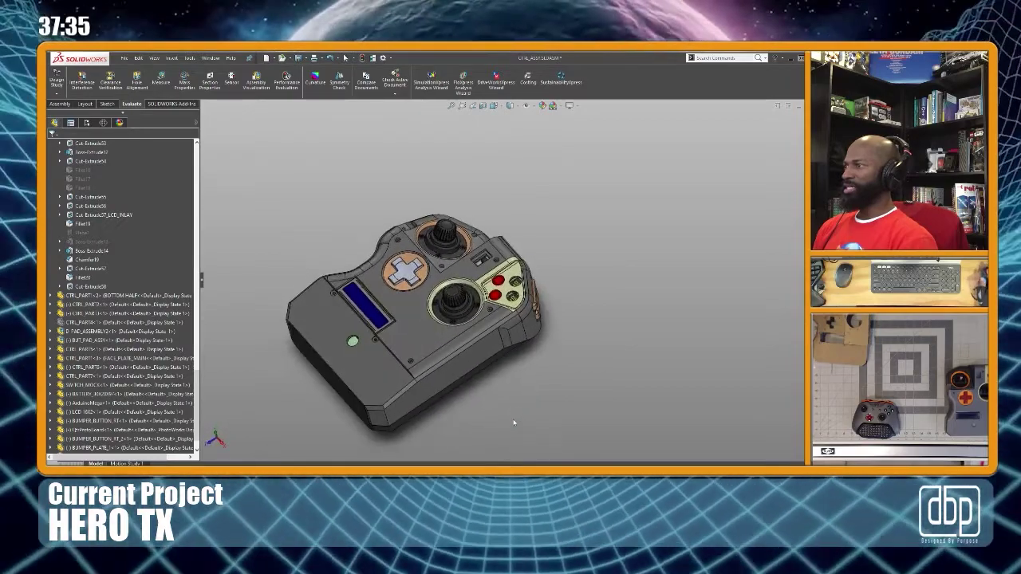
middle_click_drag(503, 336, 493, 351)
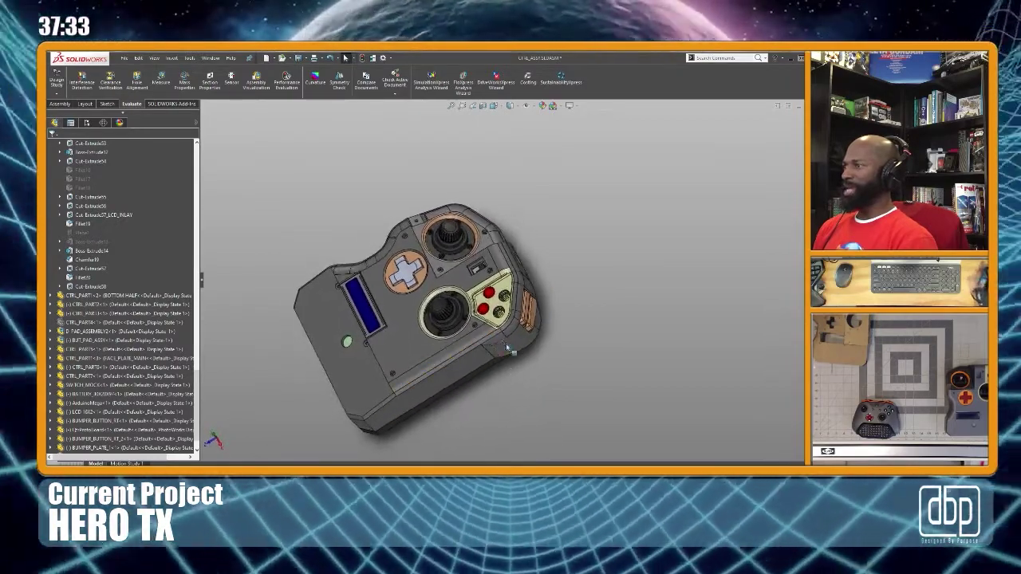
Select the main body's long edge fillet, shoulder corner, top face plate and long side face in turn to compare their shapes
left_click(481, 342)
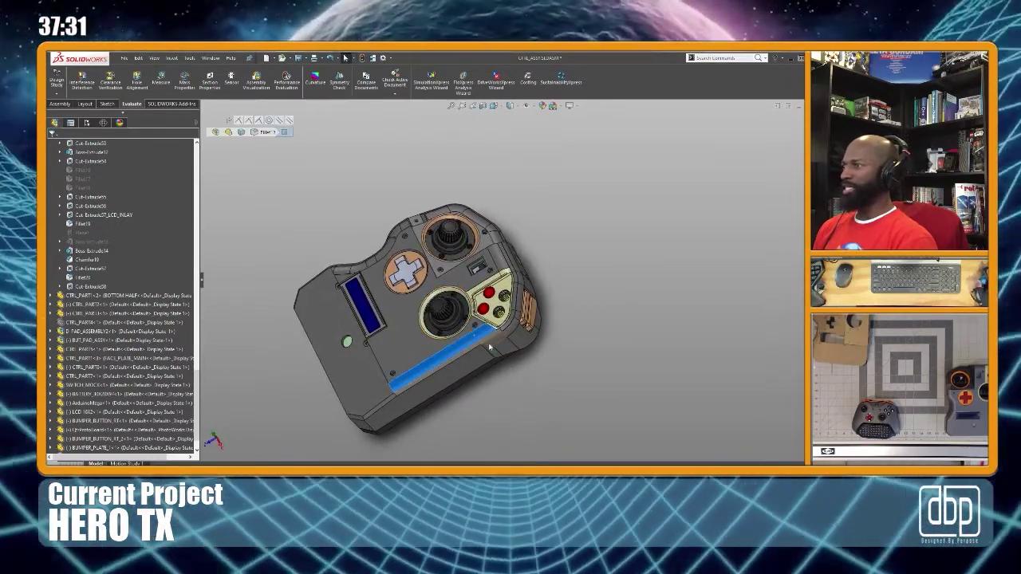
left_click(508, 347)
left_click(523, 341)
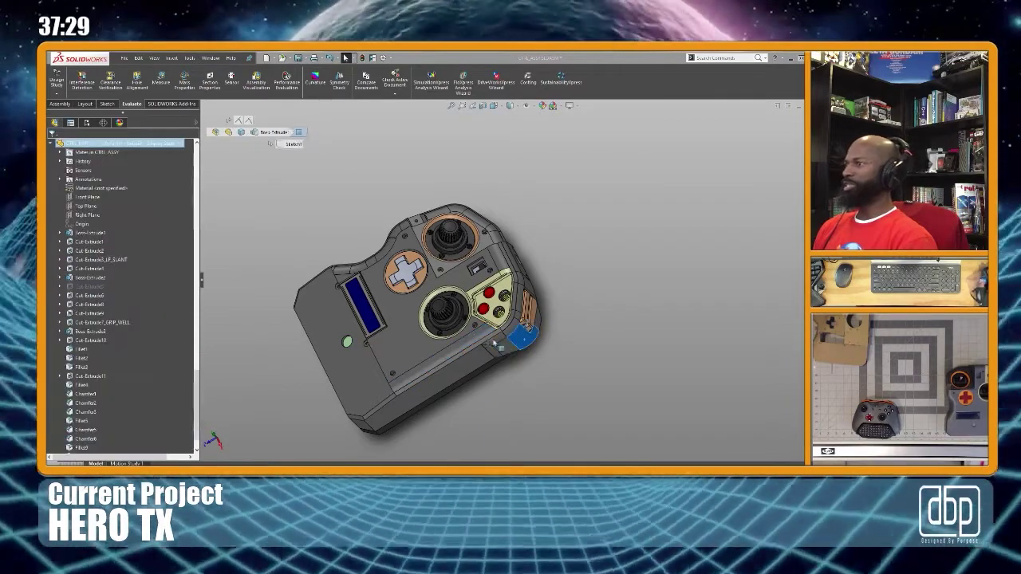
left_click(424, 339)
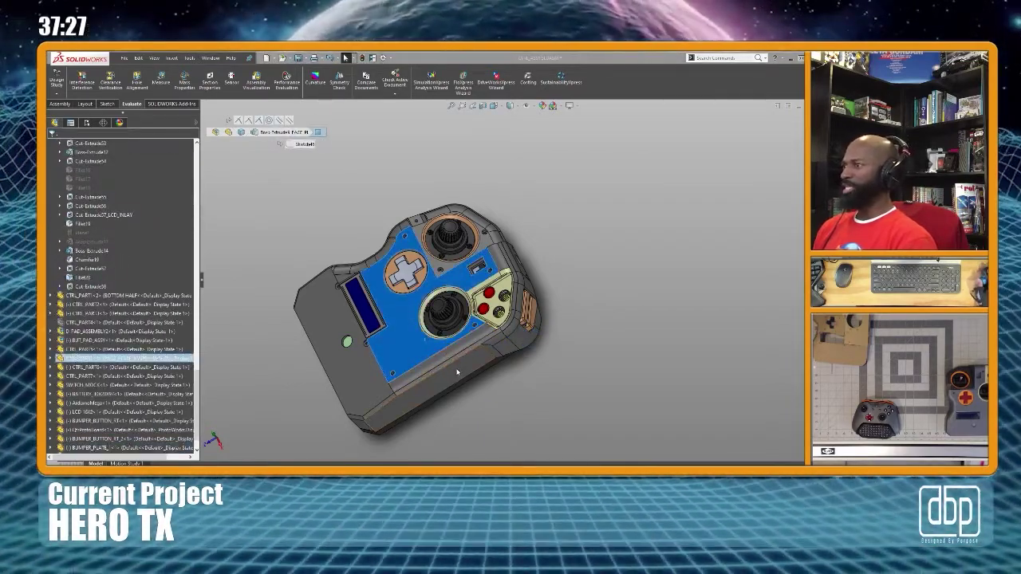
left_click(457, 368)
middle_click_drag(458, 368, 509, 293)
scroll(509, 294, "up", 6)
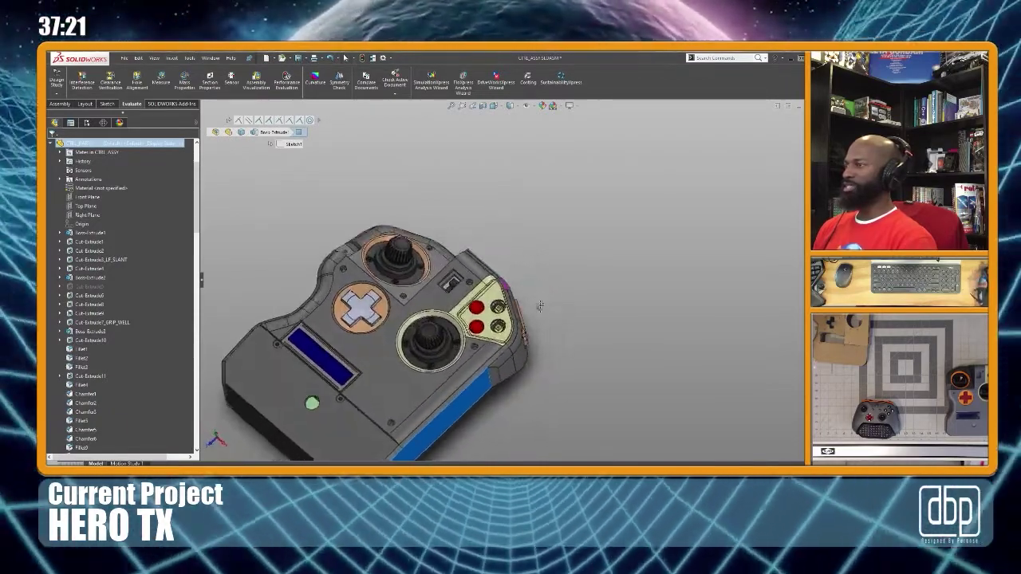
mouse_move(501, 308)
middle_mouse_down()
mouse_move(501, 299)
mouse_move(494, 320)
middle_mouse_up()
middle_click_drag(532, 378, 556, 316)
scroll(507, 267, "up", 3)
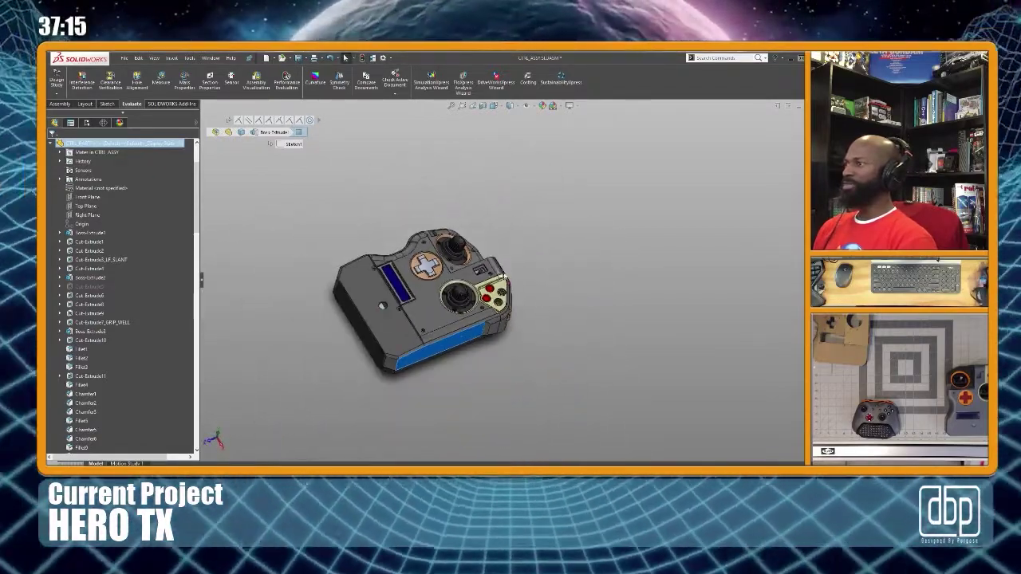
Clear the selection and examine the seam around the bumper buttons and the adjoining shoulder face up close
scroll(483, 266, "down", 3)
middle_click_drag(503, 258, 472, 269)
scroll(475, 277, "down", 4)
scroll(464, 278, "up", 4)
left_click(473, 268)
middle_click_drag(608, 300, 599, 334)
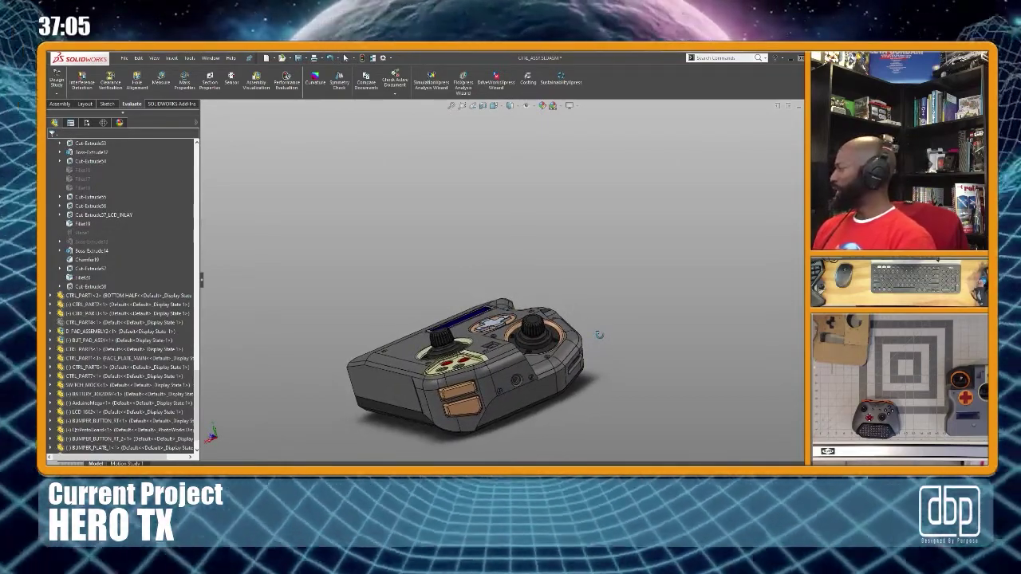
middle_click_drag(599, 335, 591, 323)
scroll(592, 322, "up", 2)
scroll(496, 349, "down", 2)
middle_click_drag(497, 346, 454, 342)
scroll(454, 342, "down", 2)
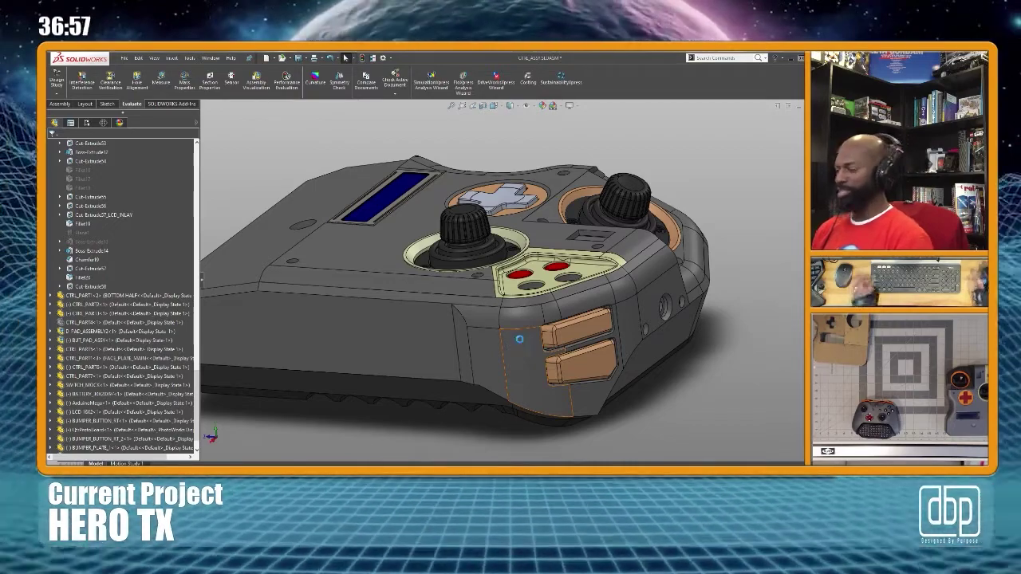
Switch to the bumper plate's part document and change the whole part's colour to grey (RGB 128, 128, 128)
key("ctrl+Tab")
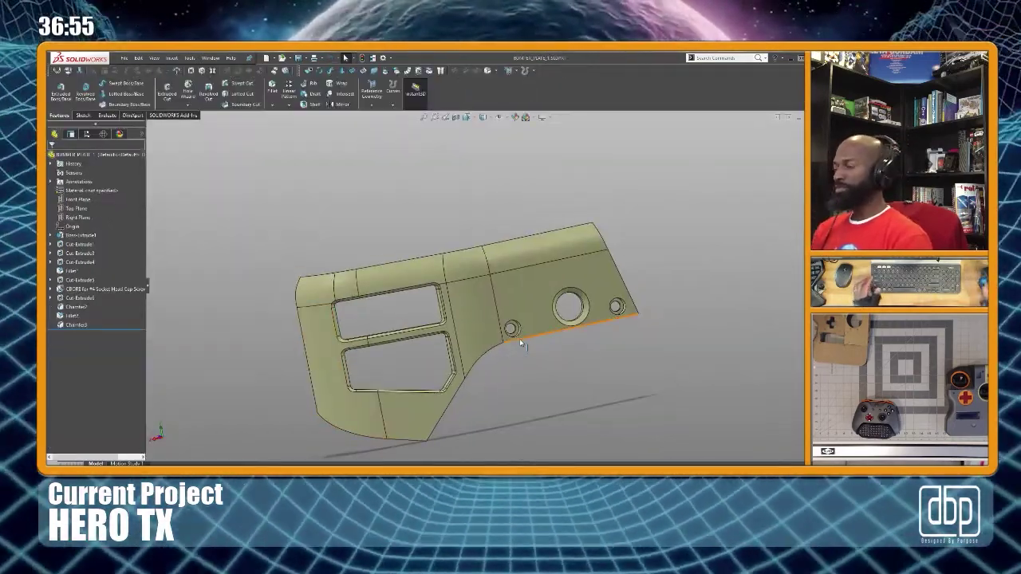
middle_click_drag(520, 343, 497, 325)
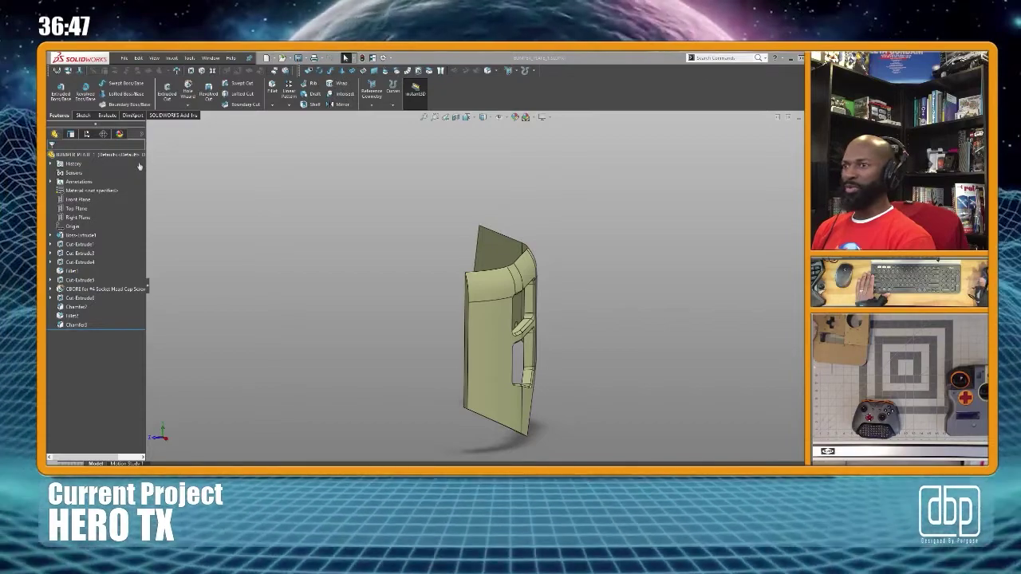
left_click(131, 200)
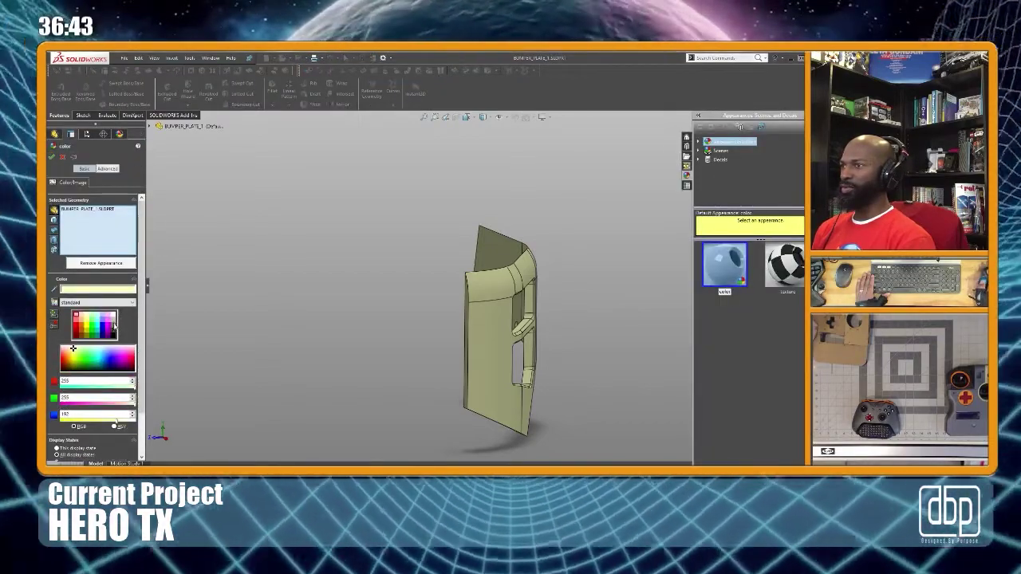
left_click(113, 324)
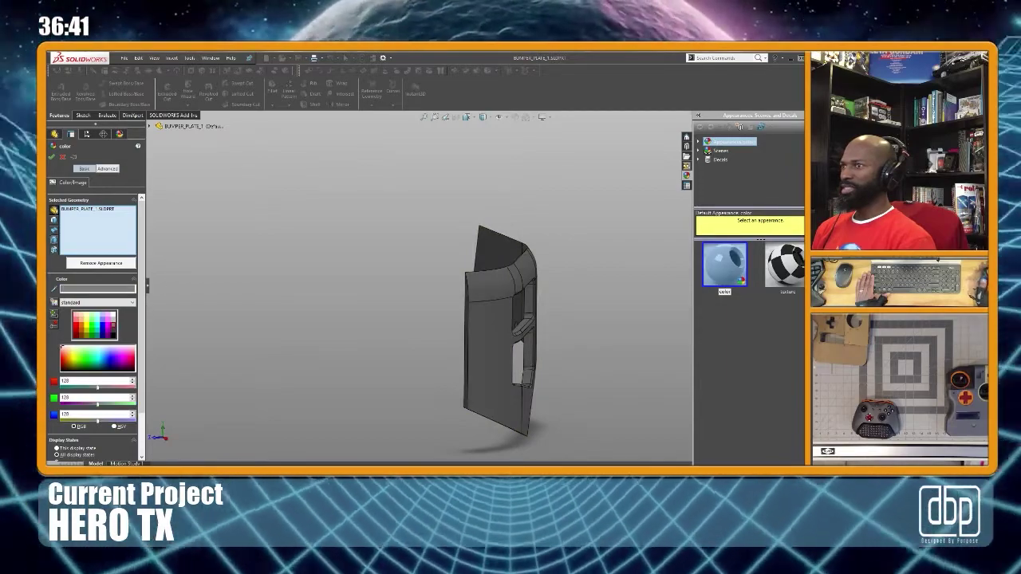
left_click(52, 157)
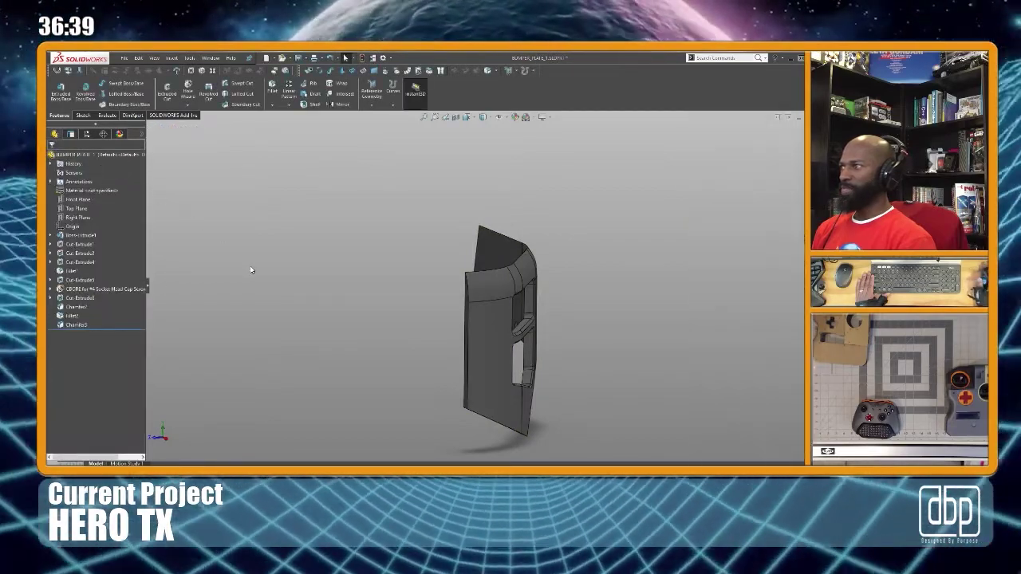
Start a sketch on the narrow inner end face beside the button openings, viewed square-on, with no drawing tool active
middle_click_drag(305, 310, 597, 262)
scroll(598, 263, "down", 4)
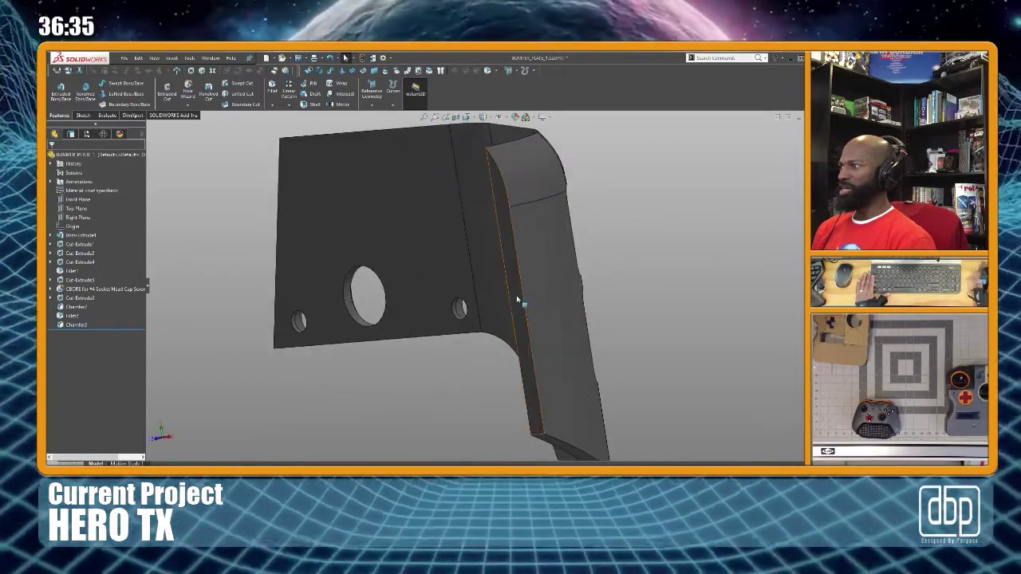
key("ctrl+8")
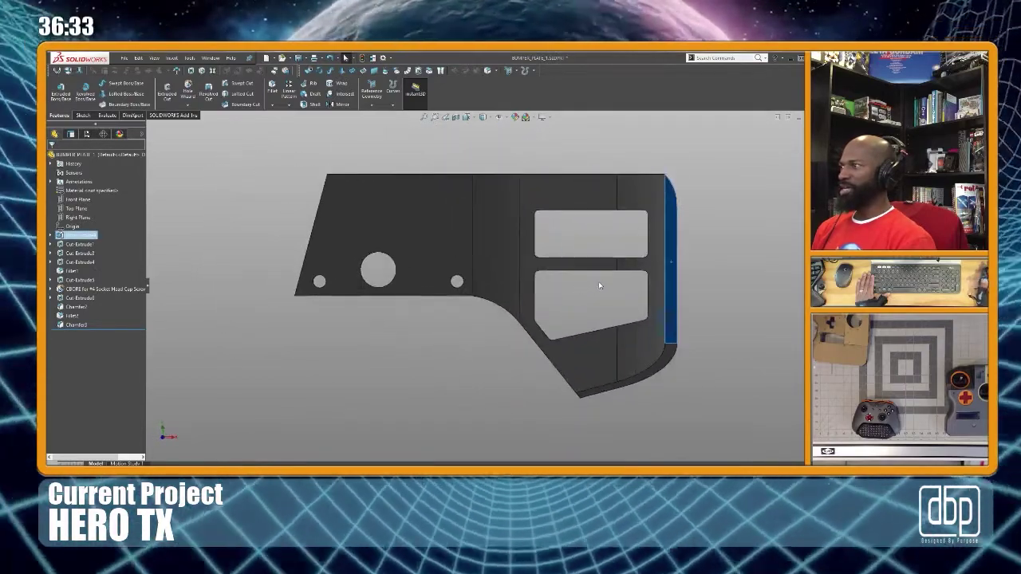
scroll(676, 257, "down", 3)
scroll(667, 257, "down", 1)
scroll(650, 249, "up", 1)
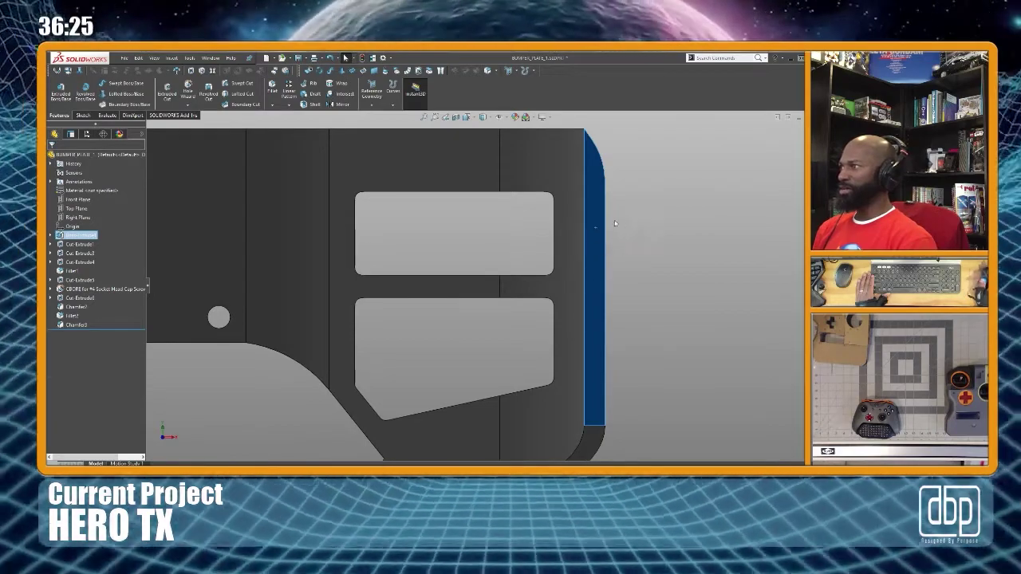
key("s")
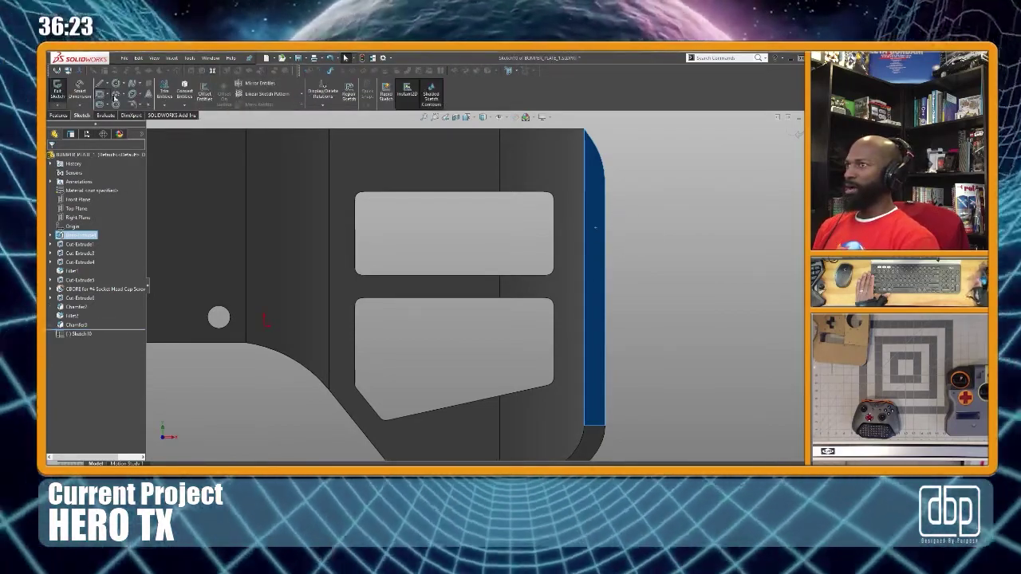
left_click(100, 94)
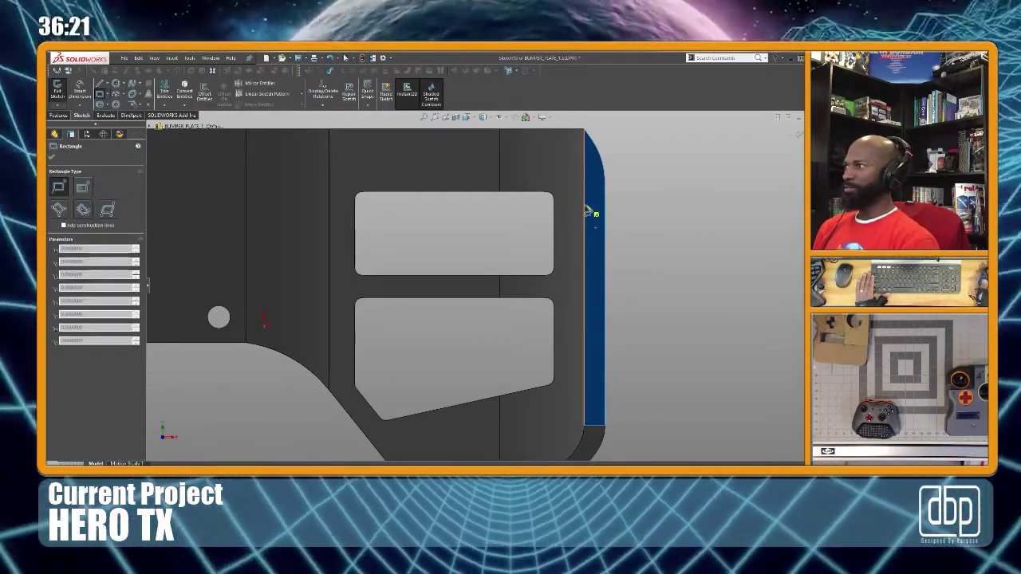
key("Escape")
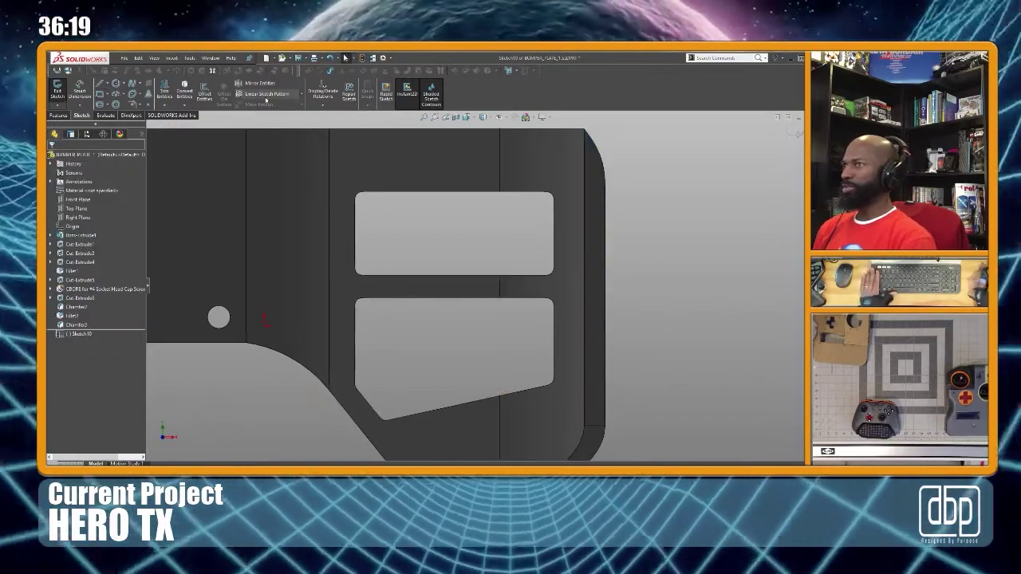
Sketch a horizontal construction line from the midpoint of the end face's inner long edge outward past the plate
left_click(103, 106)
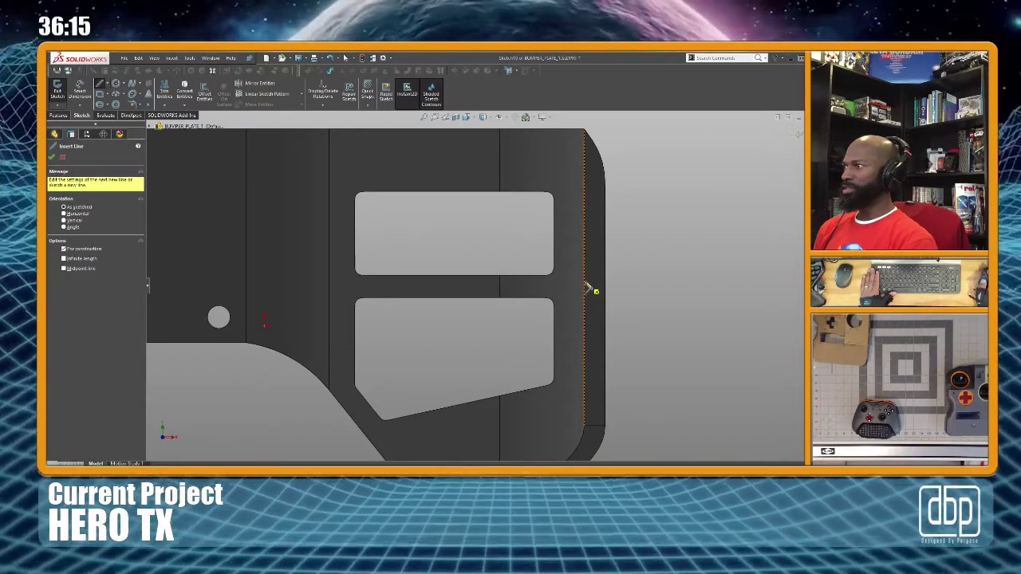
left_click(585, 278)
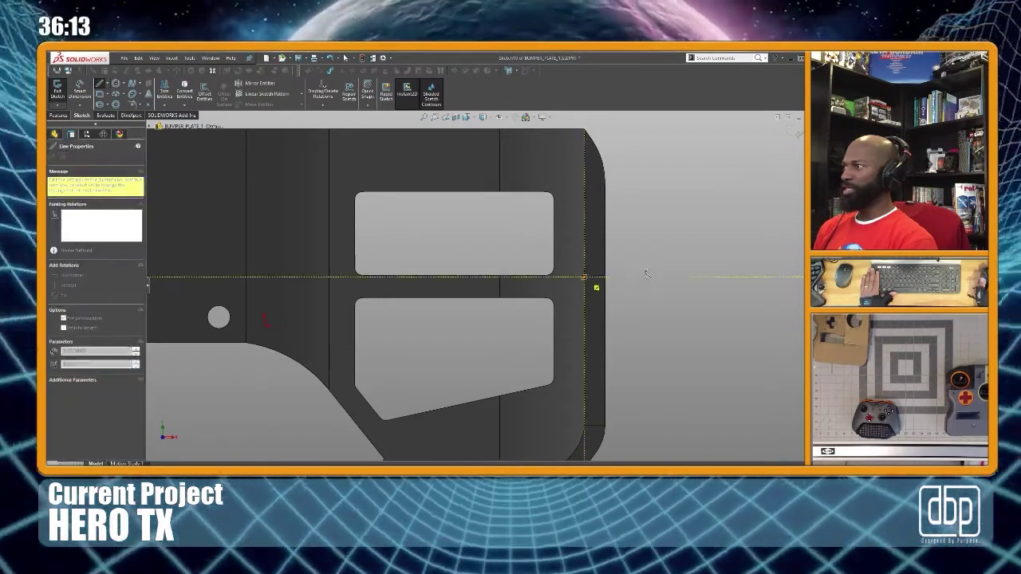
left_click(659, 278)
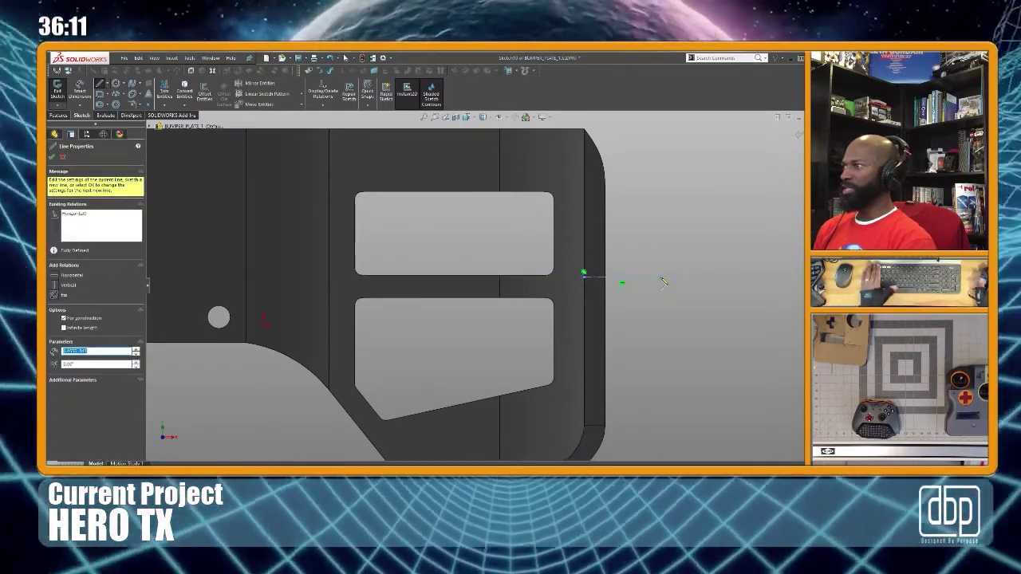
key("Escape")
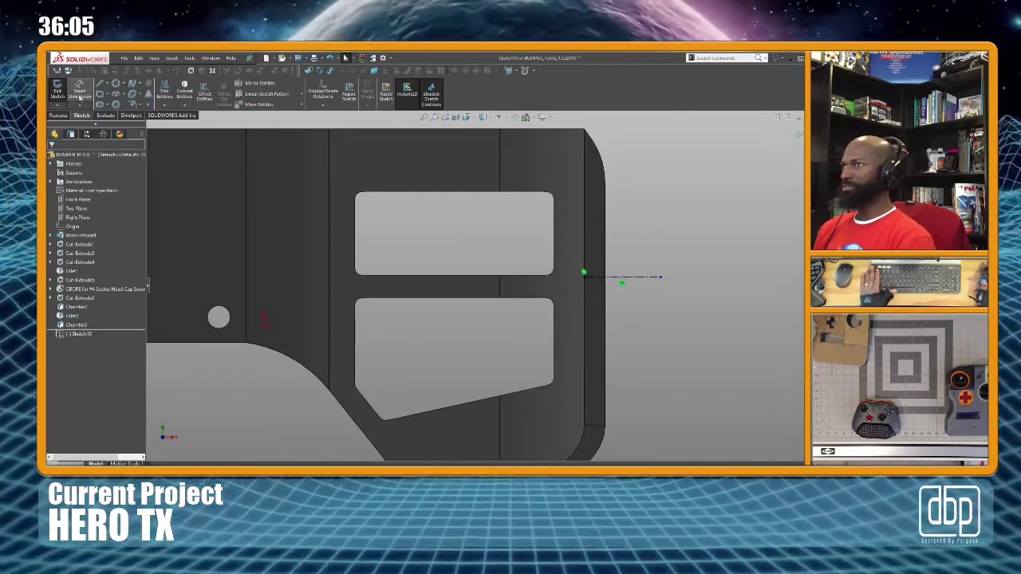
Sketch a narrow upright rectangle about 0.06 in wide along the end face's inner edge, spanning the construction line
key("r")
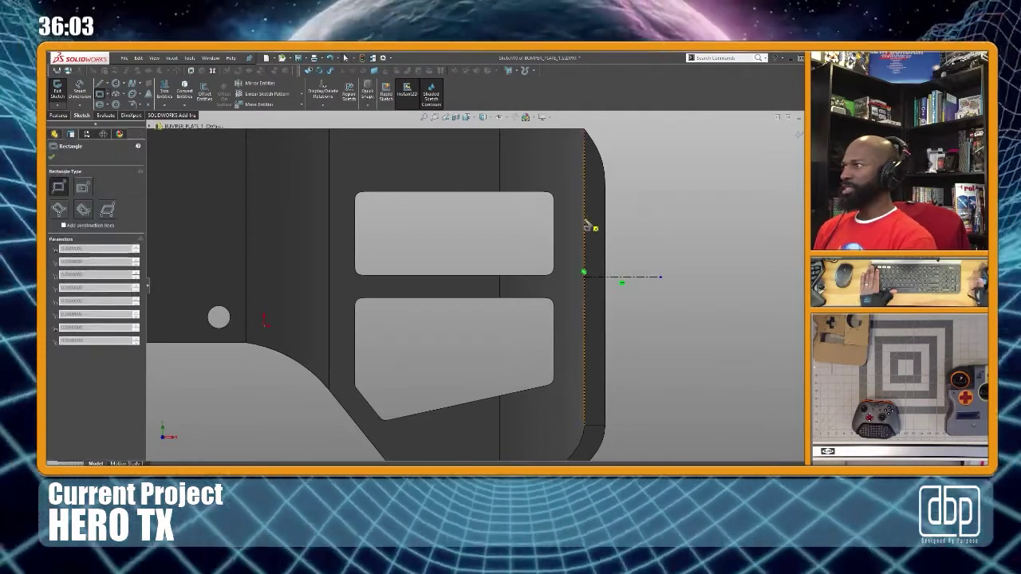
left_click(587, 221)
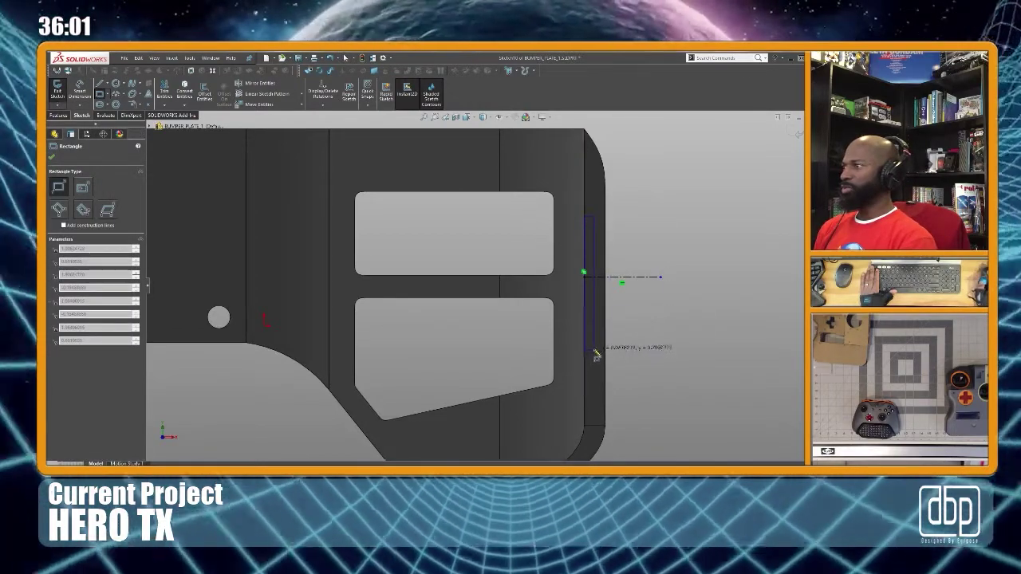
left_click(595, 349)
key("Escape")
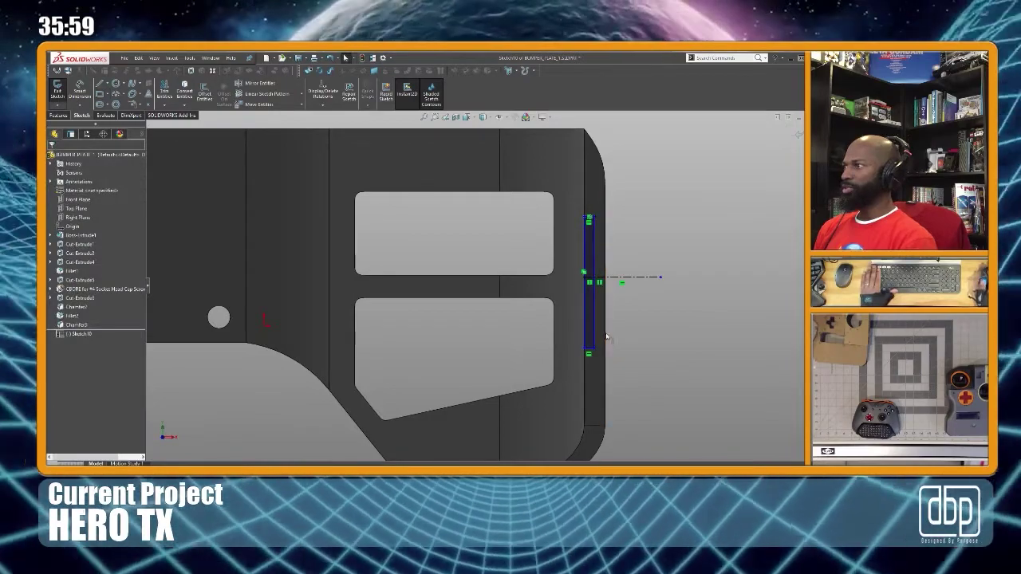
Centre the rectangle vertically on the construction line with a midpoint relation
left_click(594, 300)
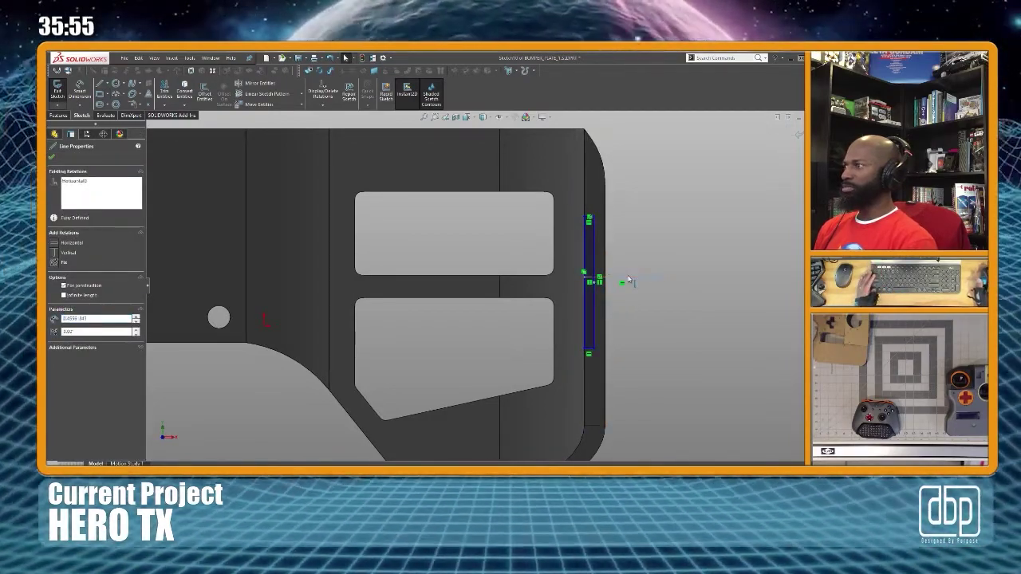
left_click(623, 282, "ctrl")
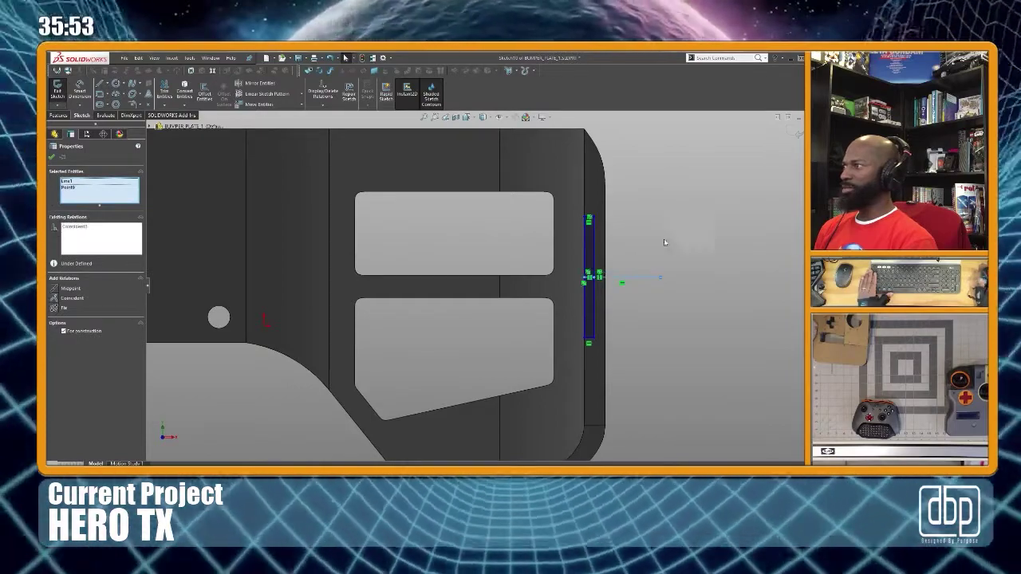
left_click(683, 324)
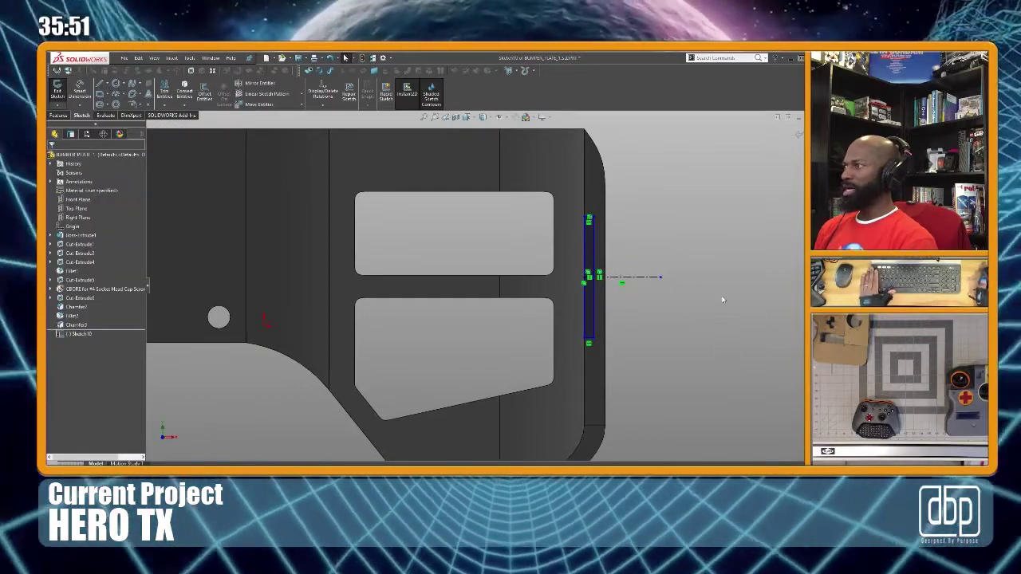
Dimension the rectangle 0.75 in high and 0.06 in wide
key("d")
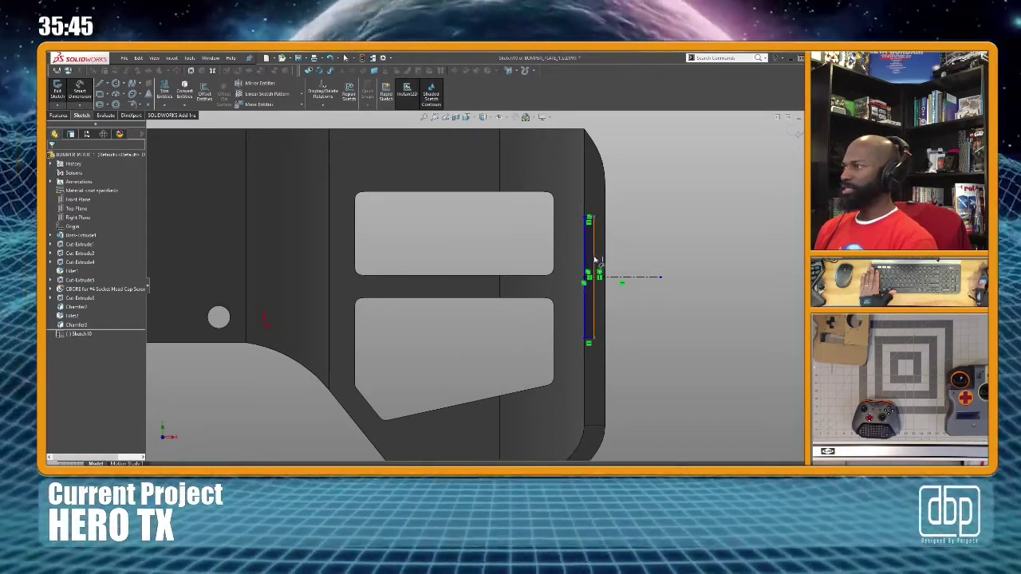
left_click(595, 268)
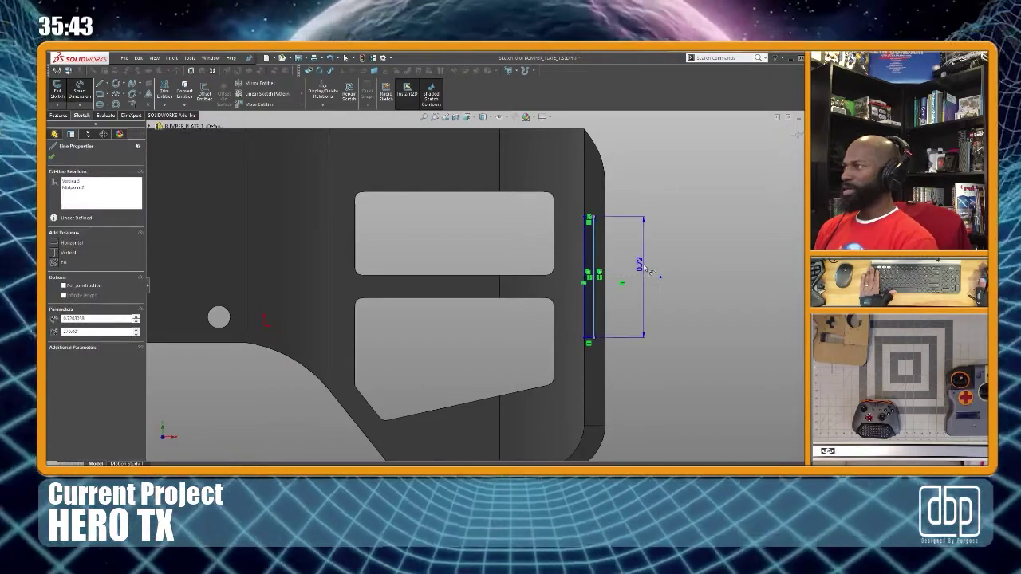
left_click(643, 267)
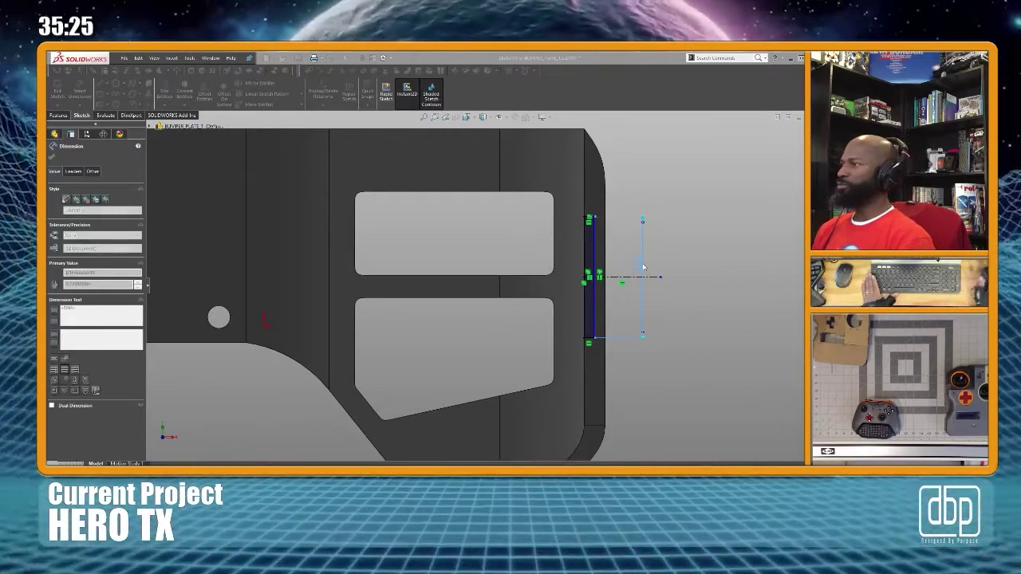
scroll(589, 216, "down", 3)
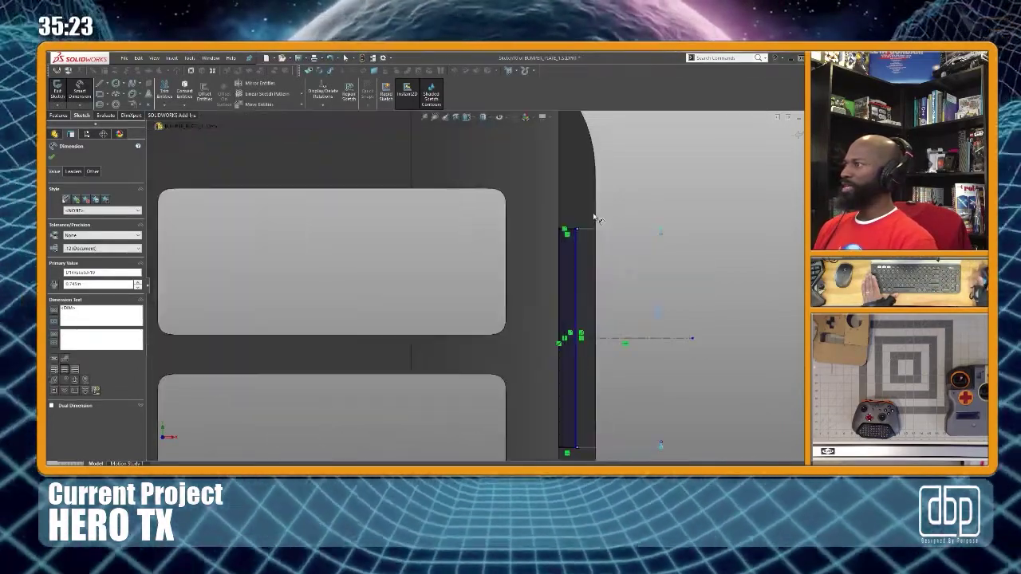
left_click(648, 190)
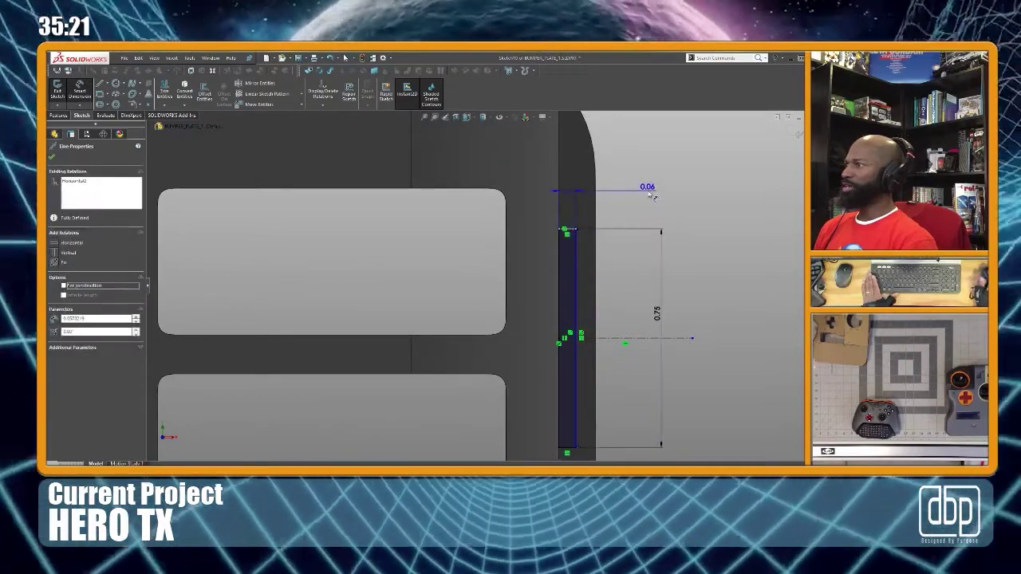
left_click(655, 201)
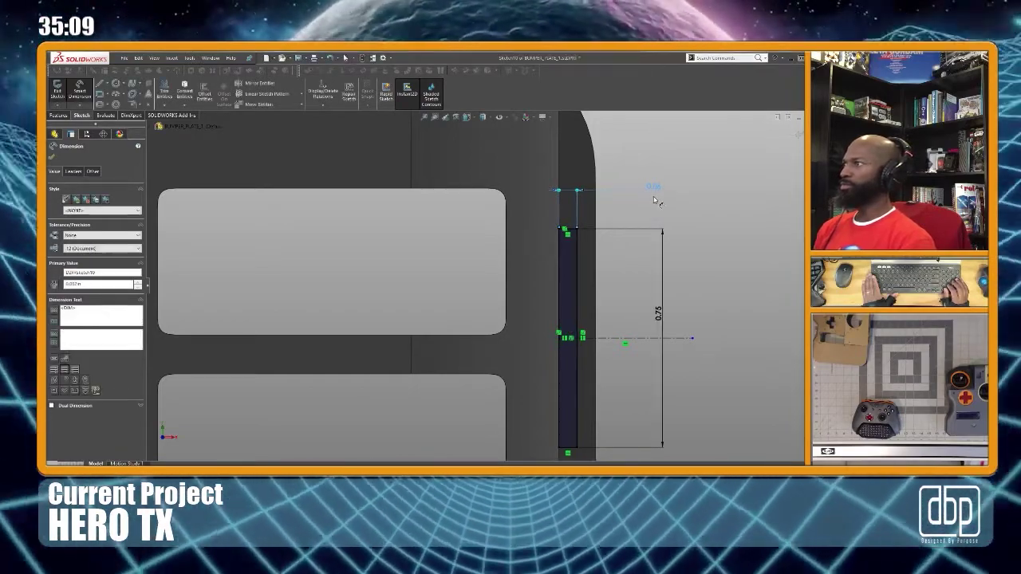
scroll(625, 220, "up", 2)
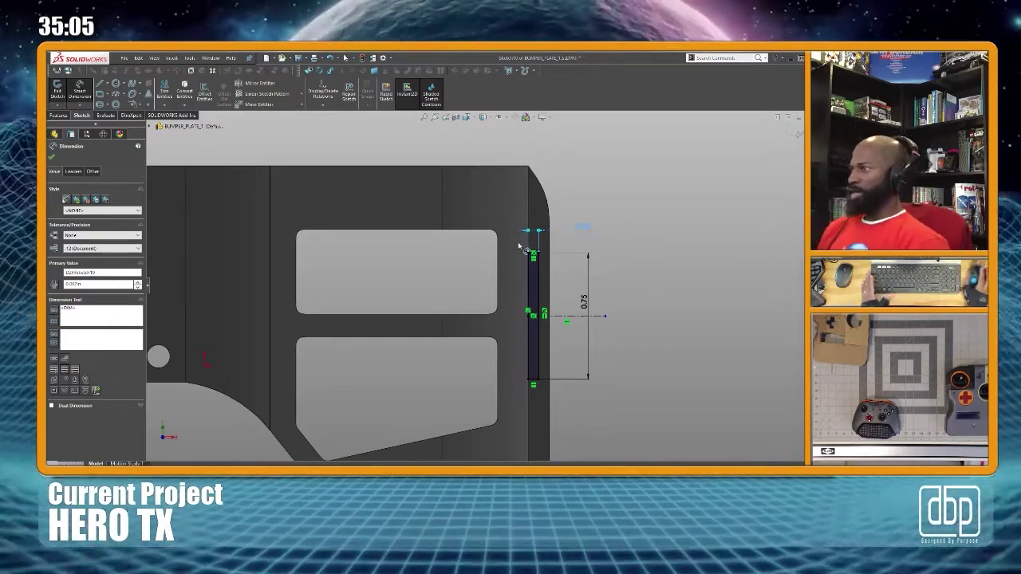
Extrude the rectangle as a 0.25 in blind boss from the end face, merged with the plate
left_click(59, 115)
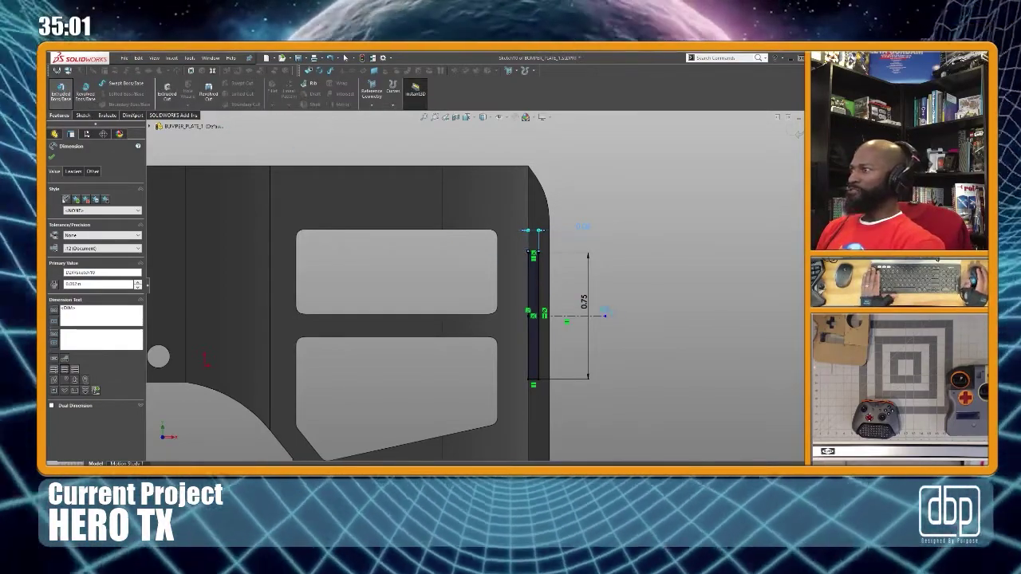
left_click(61, 89)
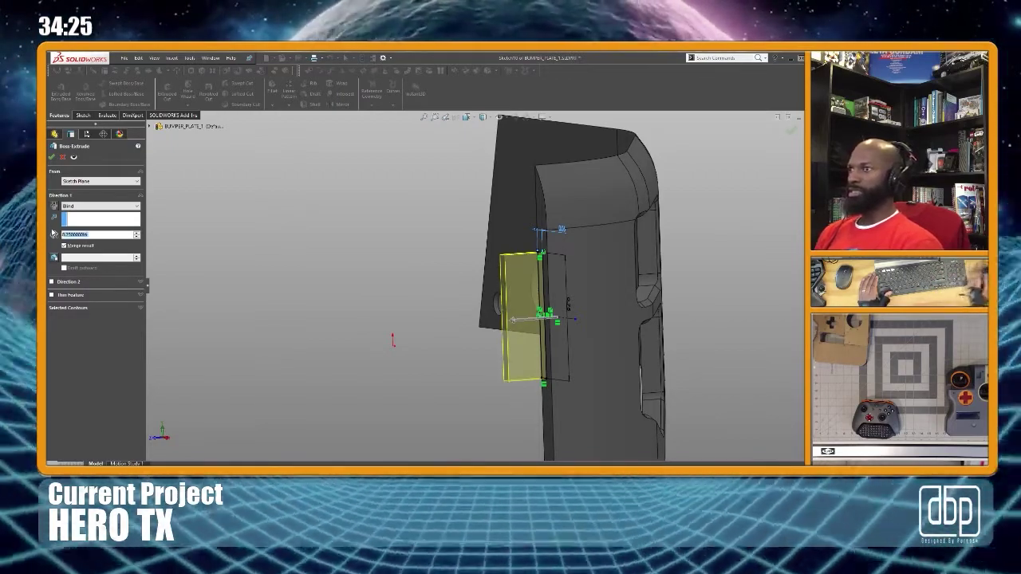
left_click(52, 157)
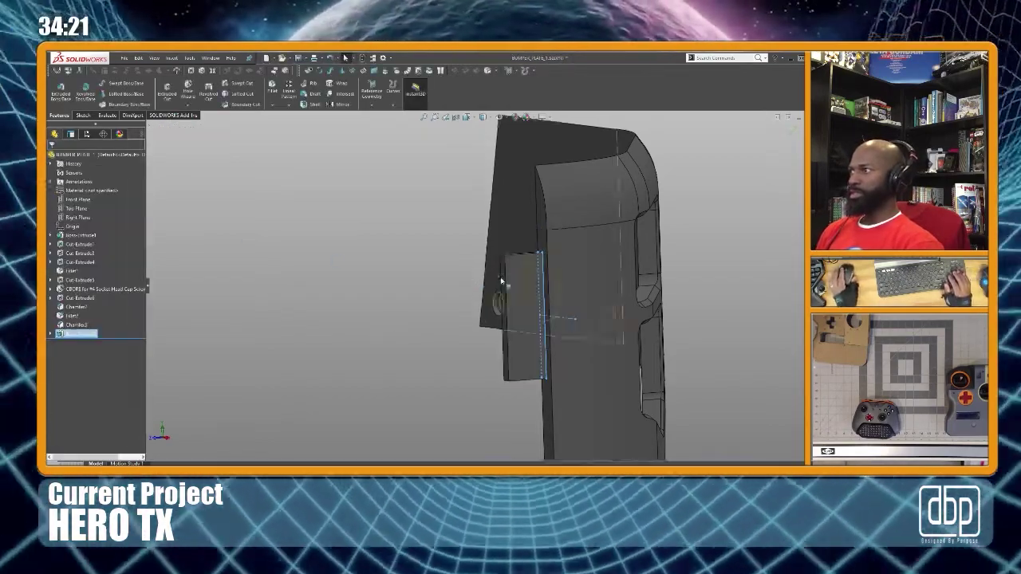
Examine the new tab on the bumper plate's end from above, the side and at oblique angles, with nothing selected
scroll(502, 281, "up", 3)
scroll(509, 264, "down", 3)
mouse_move(511, 279)
middle_mouse_down()
mouse_move(460, 276)
mouse_move(477, 321)
mouse_move(482, 284)
mouse_move(554, 319)
mouse_move(529, 290)
mouse_move(497, 333)
mouse_move(614, 238)
mouse_move(582, 255)
mouse_move(555, 296)
mouse_move(635, 327)
mouse_move(604, 205)
mouse_move(595, 302)
mouse_move(562, 291)
mouse_move(518, 236)
mouse_move(520, 283)
mouse_move(588, 273)
mouse_move(577, 248)
mouse_move(565, 266)
mouse_move(464, 277)
mouse_move(403, 255)
mouse_move(588, 242)
mouse_move(558, 293)
mouse_move(566, 272)
mouse_move(547, 292)
mouse_move(521, 269)
middle_mouse_up()
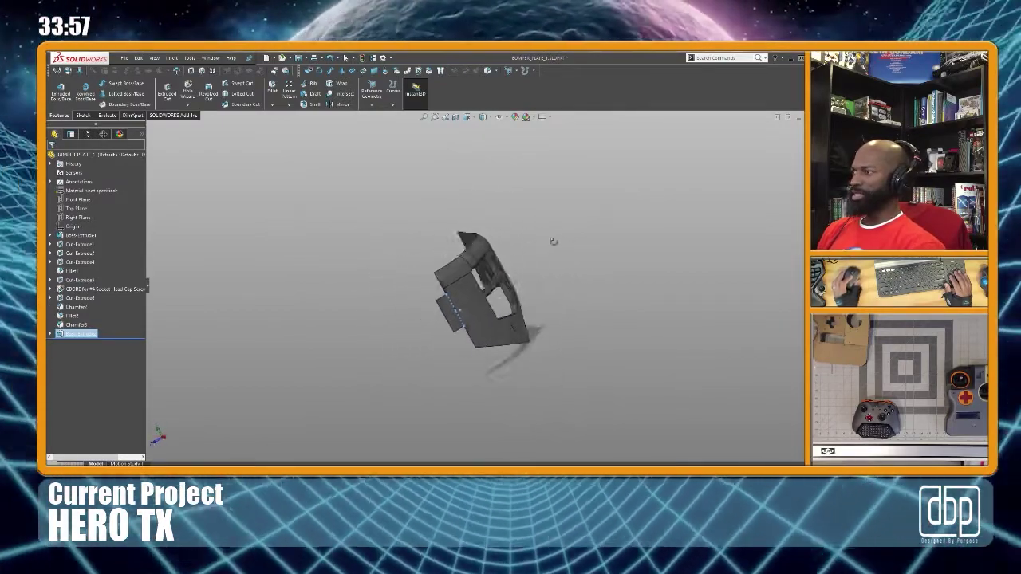
middle_click_drag(588, 257, 509, 320)
key("ctrl+5")
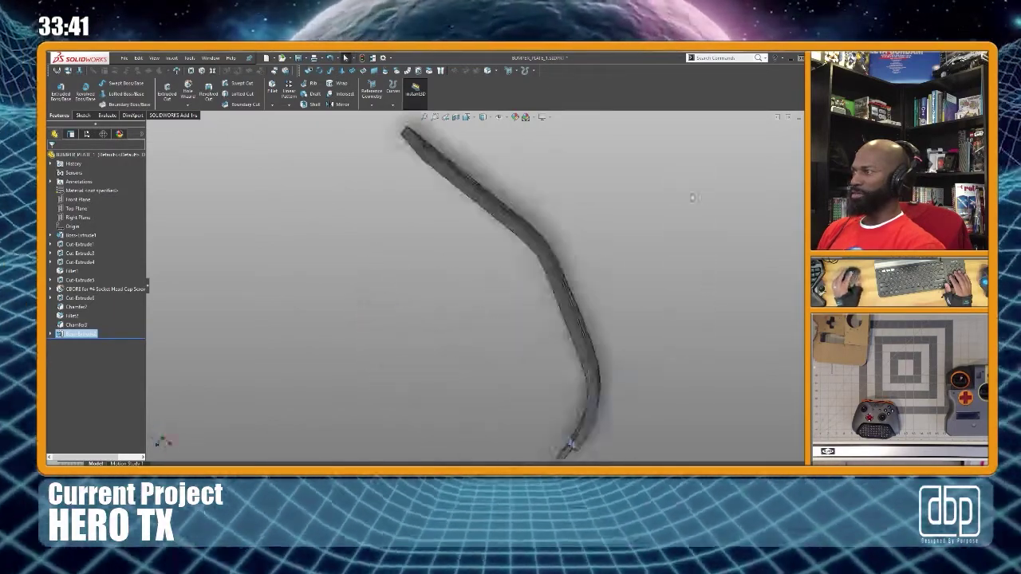
scroll(514, 265, "down", 3)
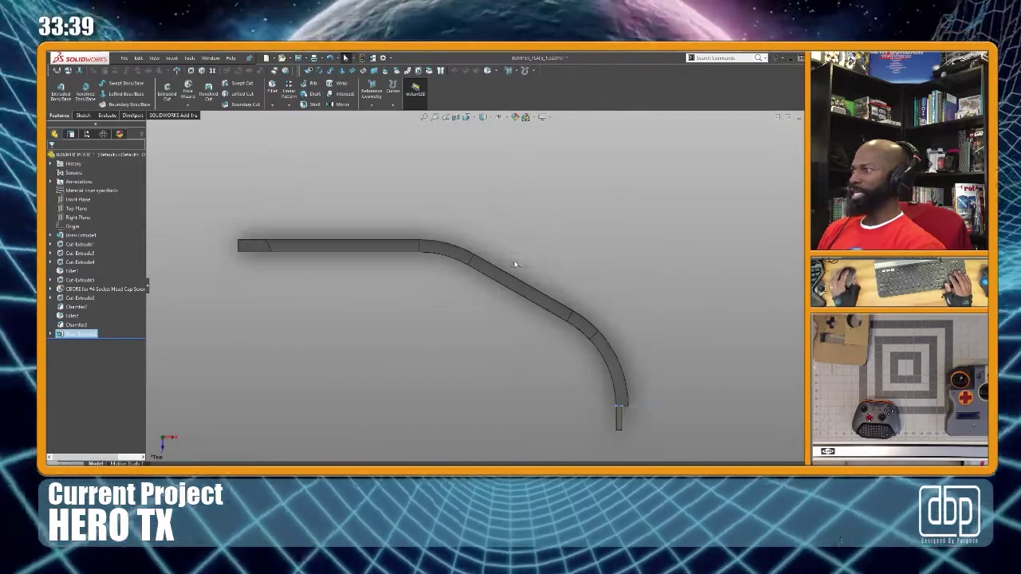
scroll(514, 258, "up", 2)
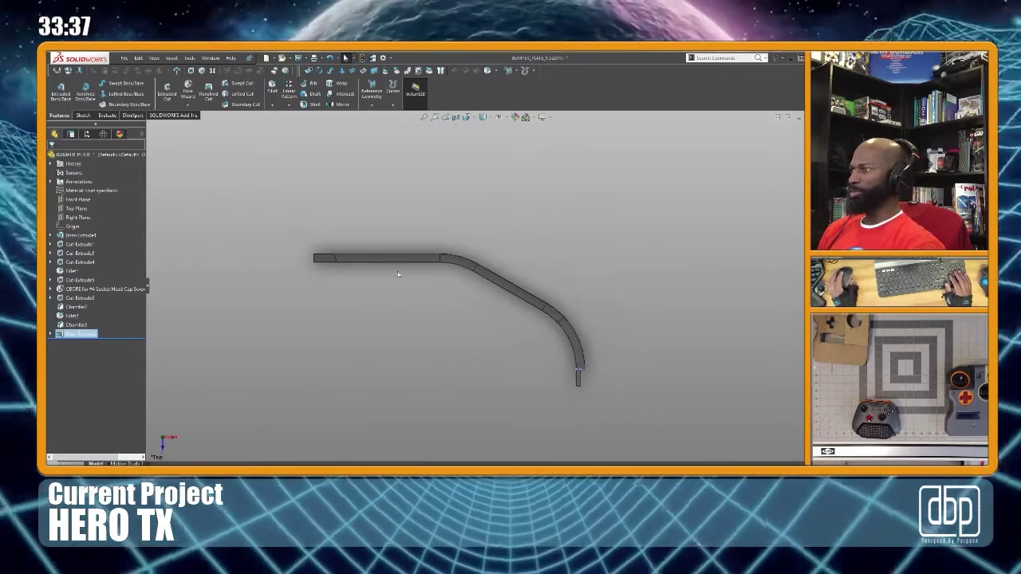
middle_click_drag(547, 318, 541, 251)
middle_click_drag(554, 338, 435, 311)
scroll(453, 313, "down", 2)
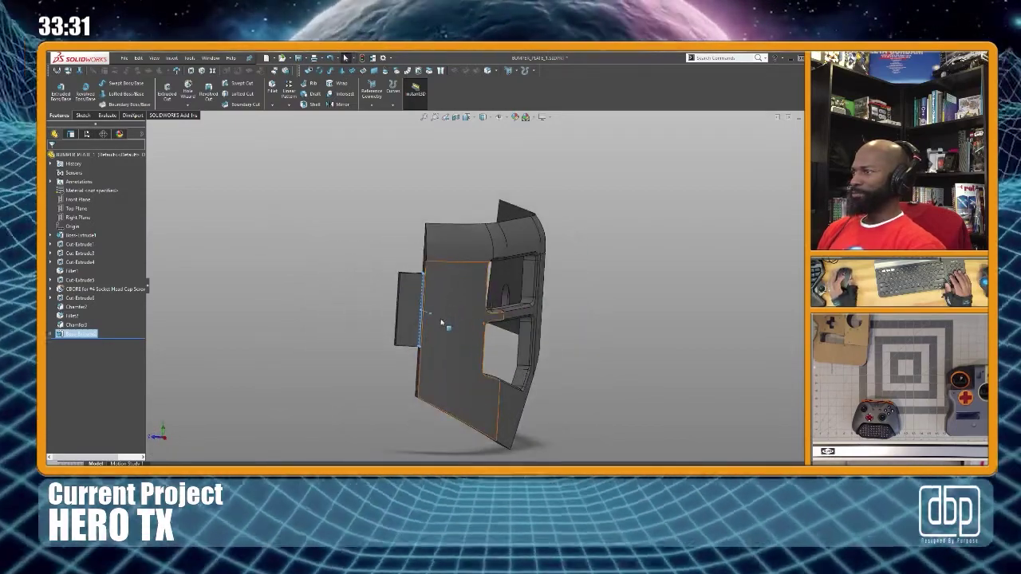
mouse_move(451, 315)
middle_mouse_down()
mouse_move(468, 296)
mouse_move(438, 304)
middle_mouse_up()
scroll(435, 326, "up", 2)
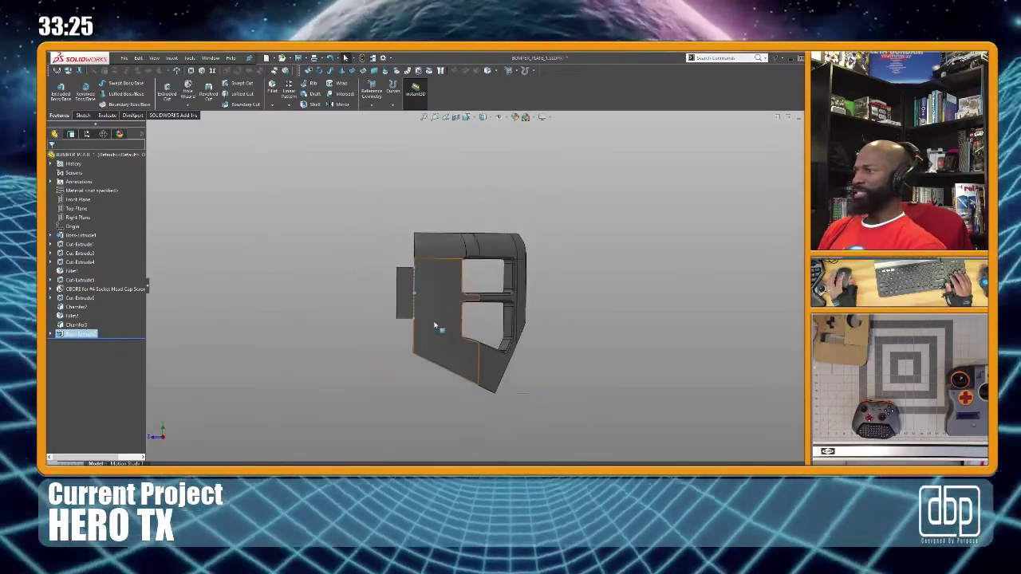
middle_click_drag(534, 362, 438, 352)
middle_click_drag(494, 316, 548, 306)
left_click(608, 273)
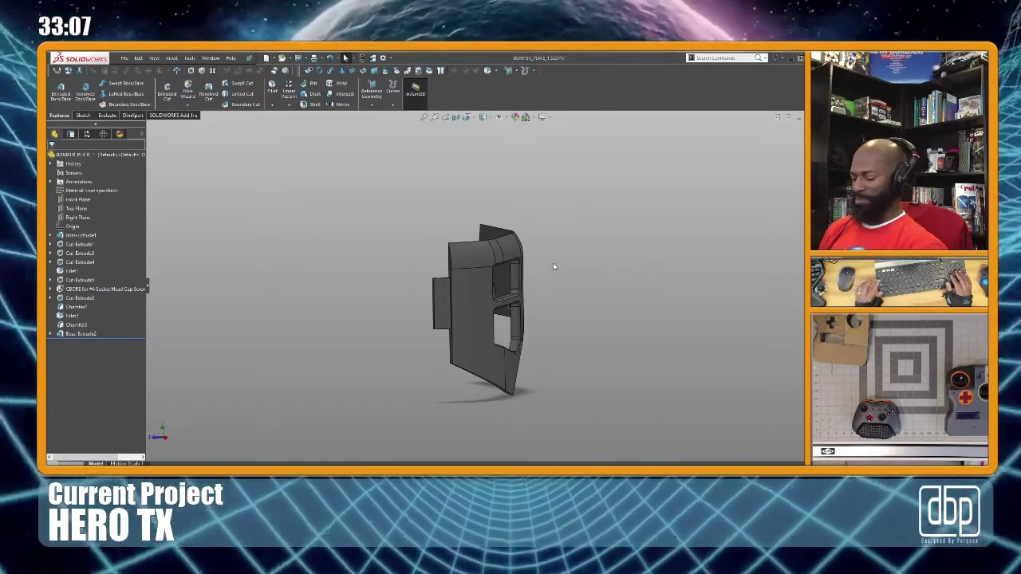
Switch to the controller assembly and make the top-half shell transparent at the face beside the bumper plate
key("ctrl+Tab")
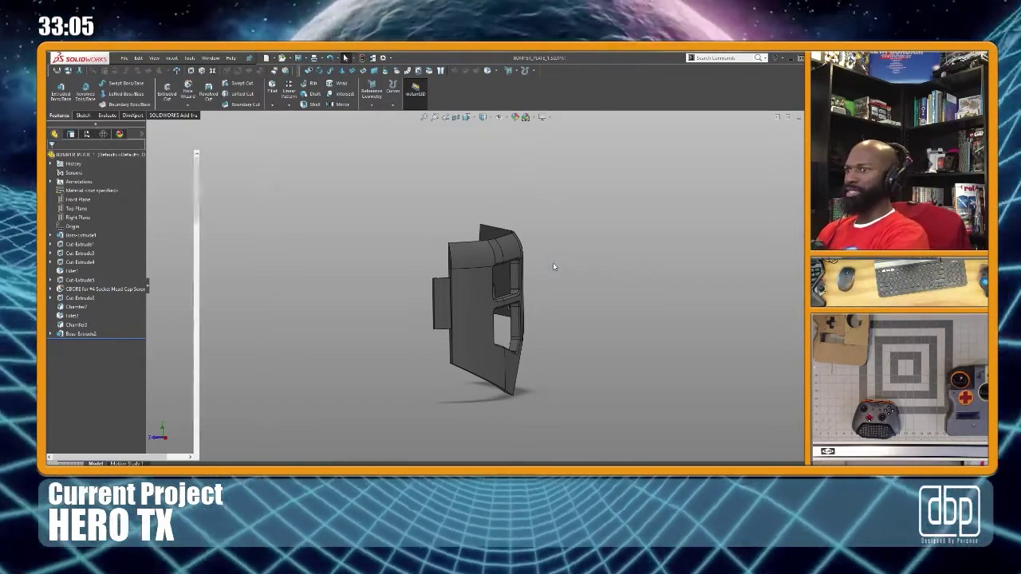
key("ctrl+Tab")
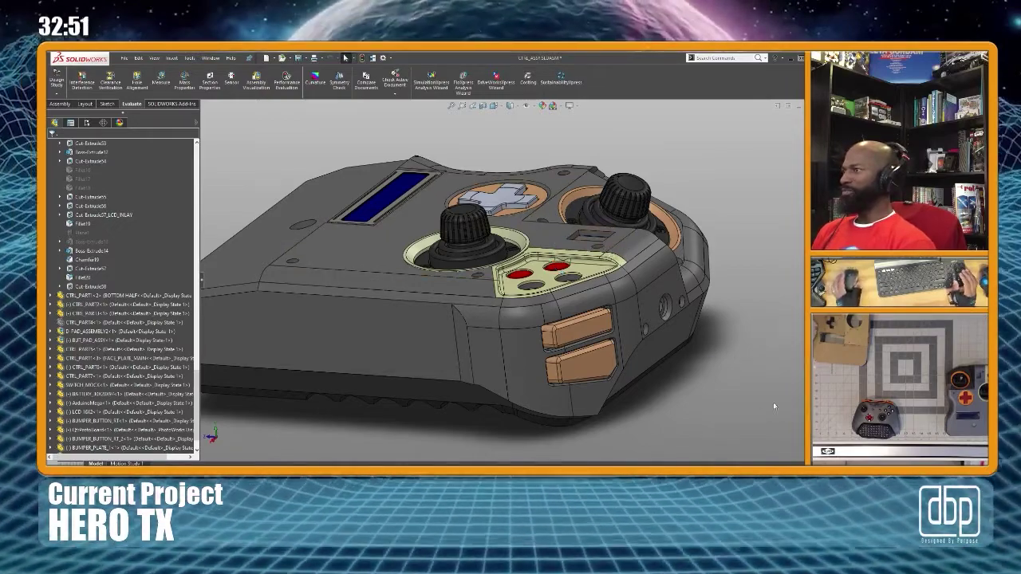
scroll(486, 303, "down", 2)
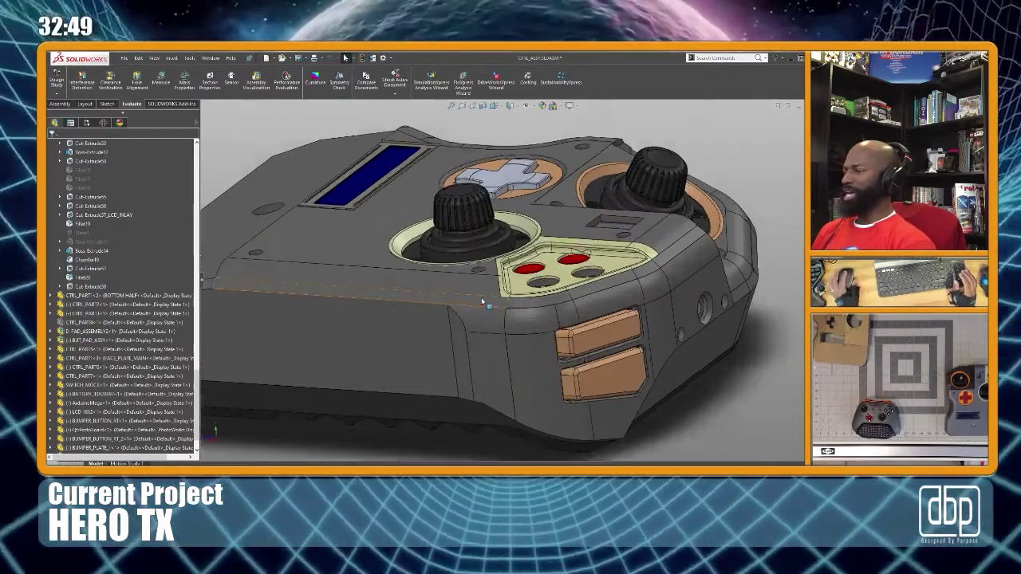
scroll(498, 326, "up", 3)
middle_click_drag(557, 338, 494, 343)
scroll(515, 338, "down", 3)
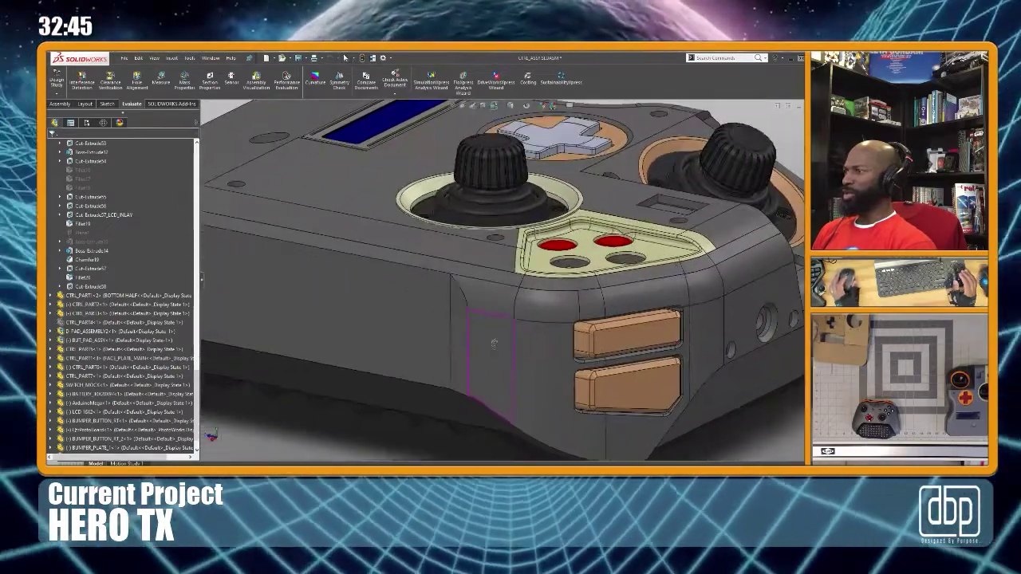
left_click(495, 345)
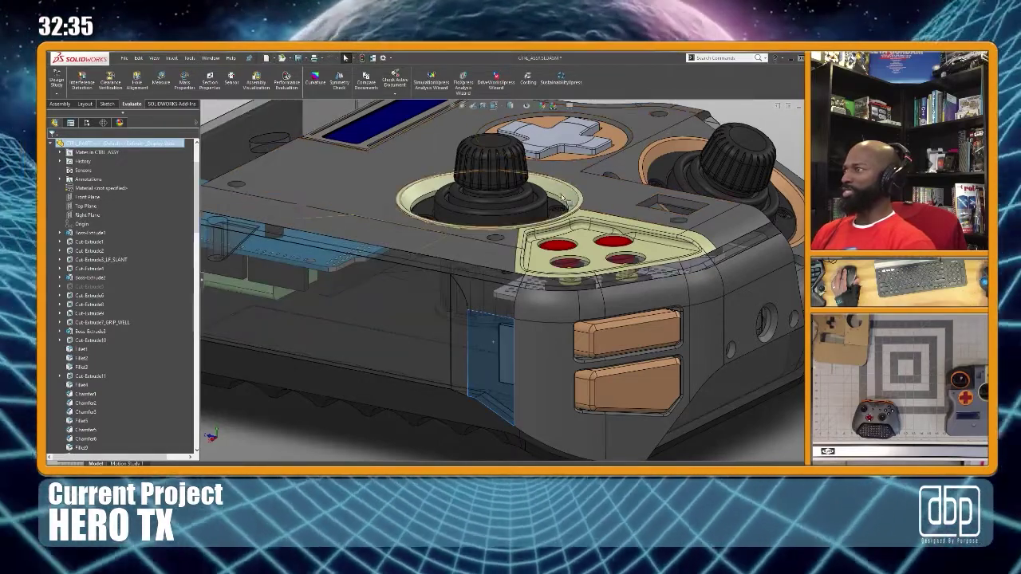
Inspect how the bumper plate's tab sits behind the transparent shell wall, including its upper corner and the ledge below it
scroll(498, 337, "up", 3)
scroll(501, 335, "down", 5)
scroll(524, 320, "up", 3)
middle_click_drag(520, 292, 532, 231)
scroll(520, 222, "up", 4)
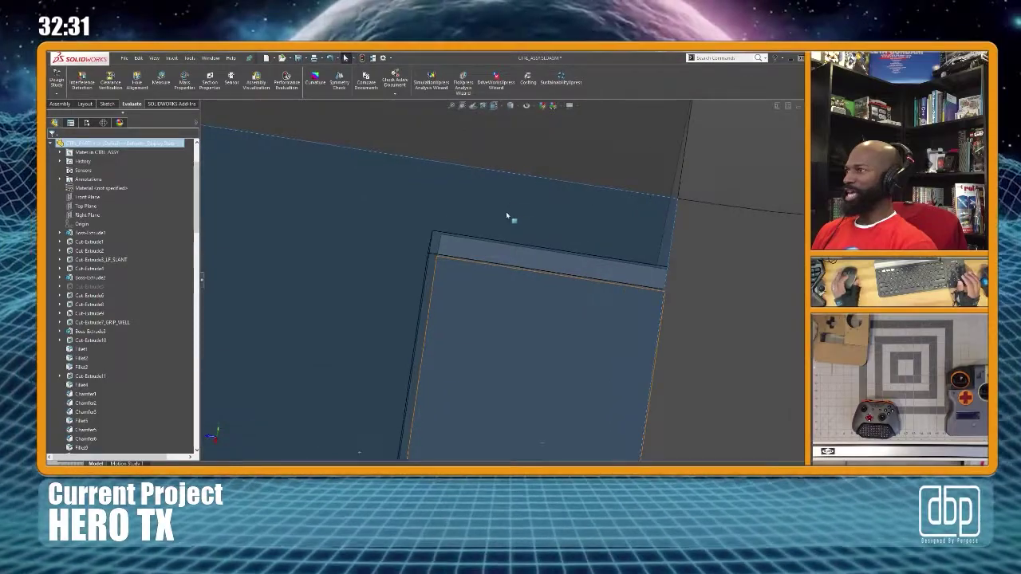
mouse_move(466, 256)
middle_mouse_down()
mouse_move(469, 214)
mouse_move(459, 266)
middle_mouse_up()
scroll(483, 326, "down", 8)
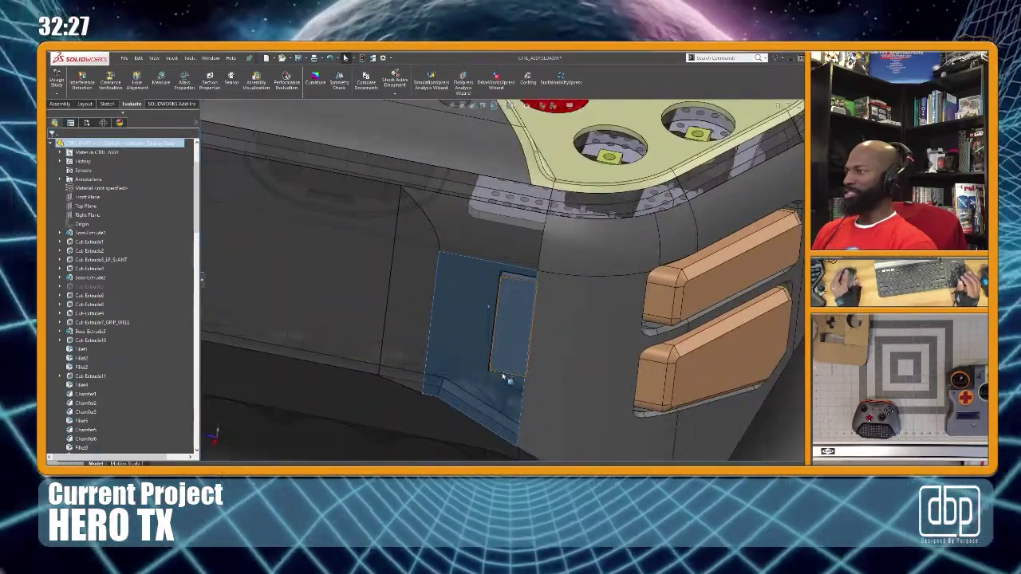
scroll(505, 375, "up", 5)
middle_click_drag(509, 363, 506, 316)
scroll(522, 303, "down", 8)
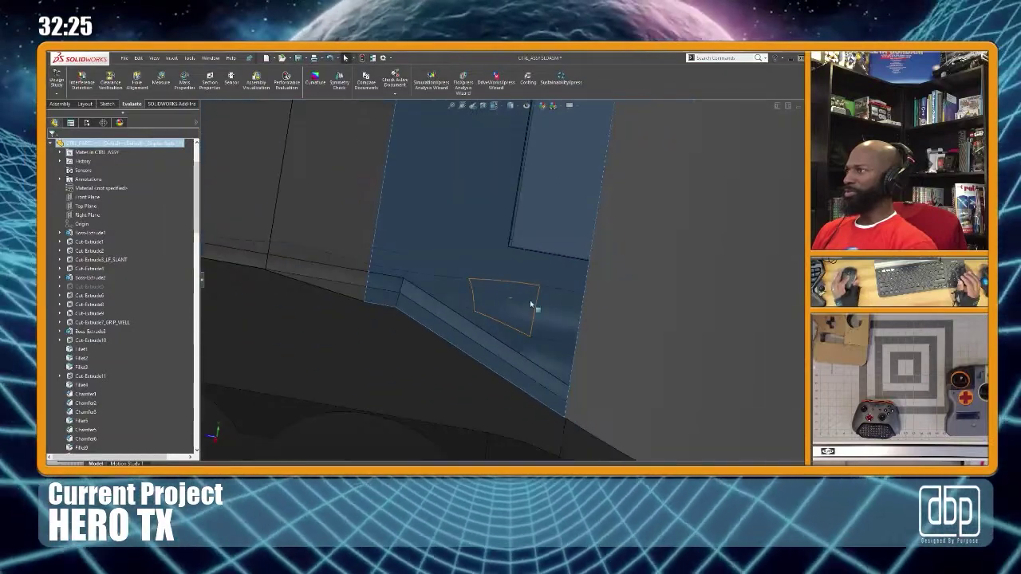
scroll(527, 283, "down", 4)
scroll(536, 180, "up", 4)
middle_click_drag(559, 279, 486, 274)
scroll(485, 274, "down", 6)
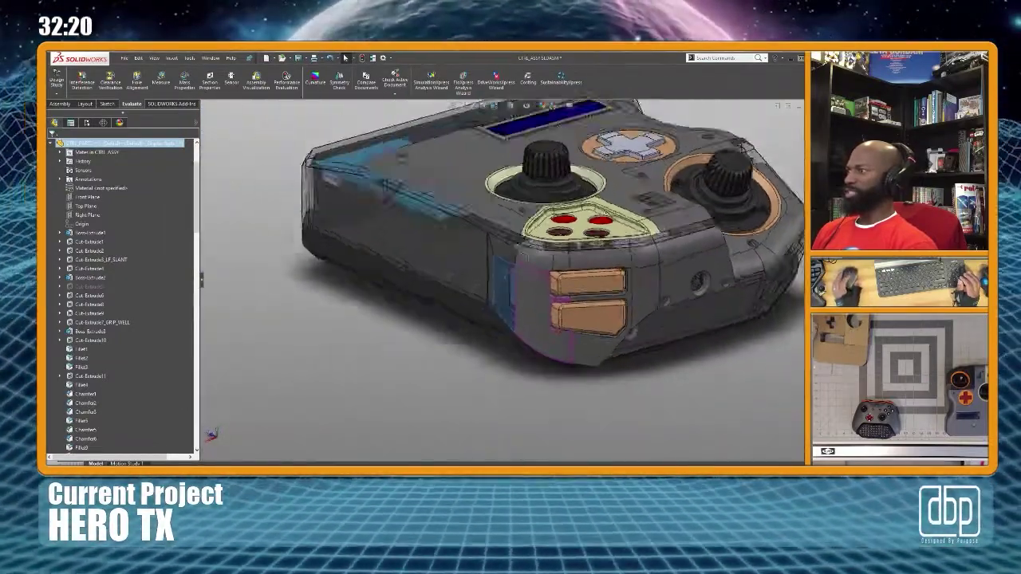
Examine the tab's overlap with the shell from the grip side and check the bumper plate and buttons from the front
middle_click_drag(485, 274, 519, 323)
scroll(503, 287, "up", 3)
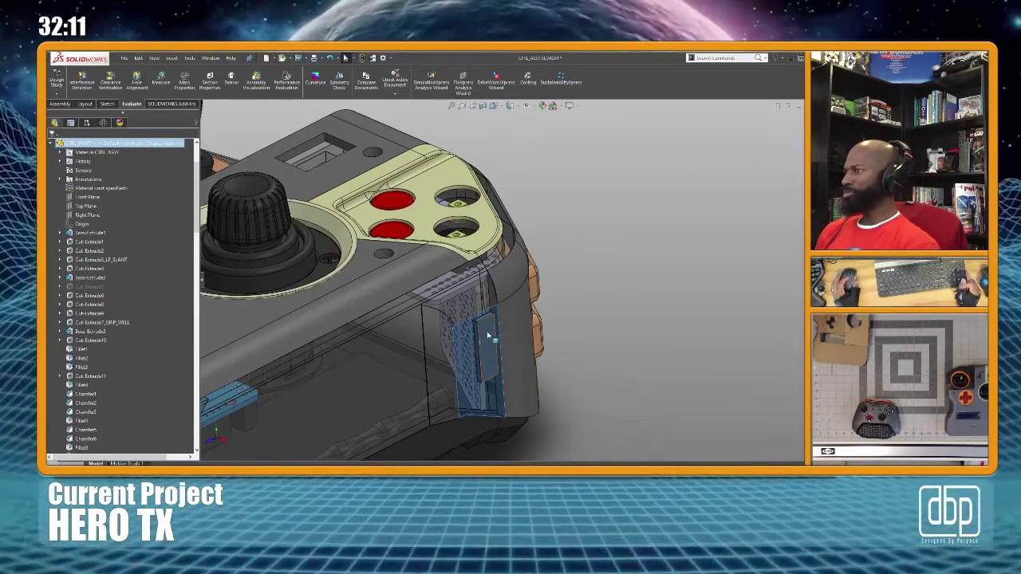
middle_click_drag(488, 335, 519, 369)
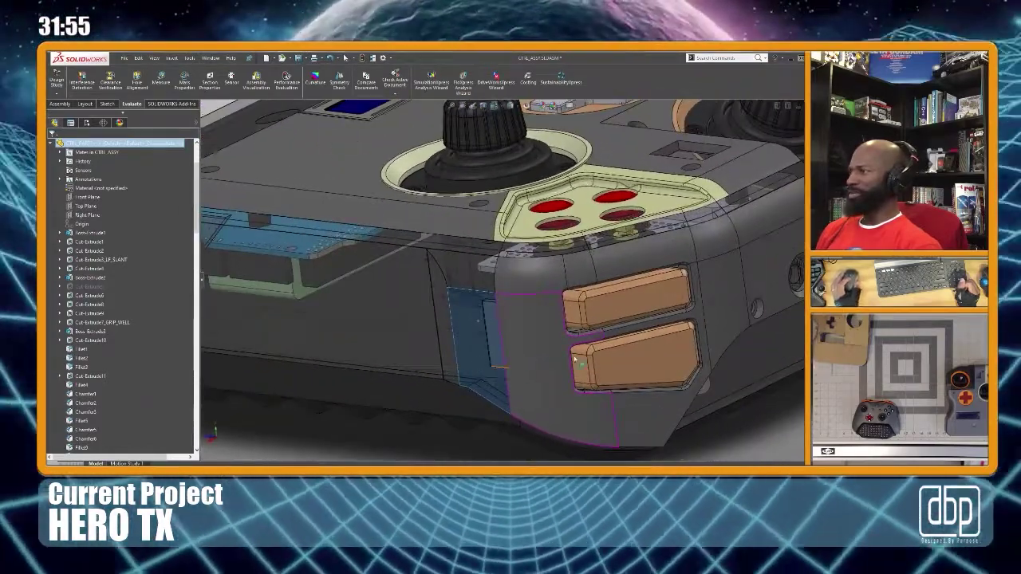
scroll(623, 335, "up", 3)
scroll(683, 226, "down", 3)
mouse_move(605, 284)
middle_mouse_down()
mouse_move(598, 263)
mouse_move(576, 260)
mouse_move(572, 282)
mouse_move(598, 270)
middle_mouse_up()
scroll(575, 291, "down", 2)
middle_click(580, 292)
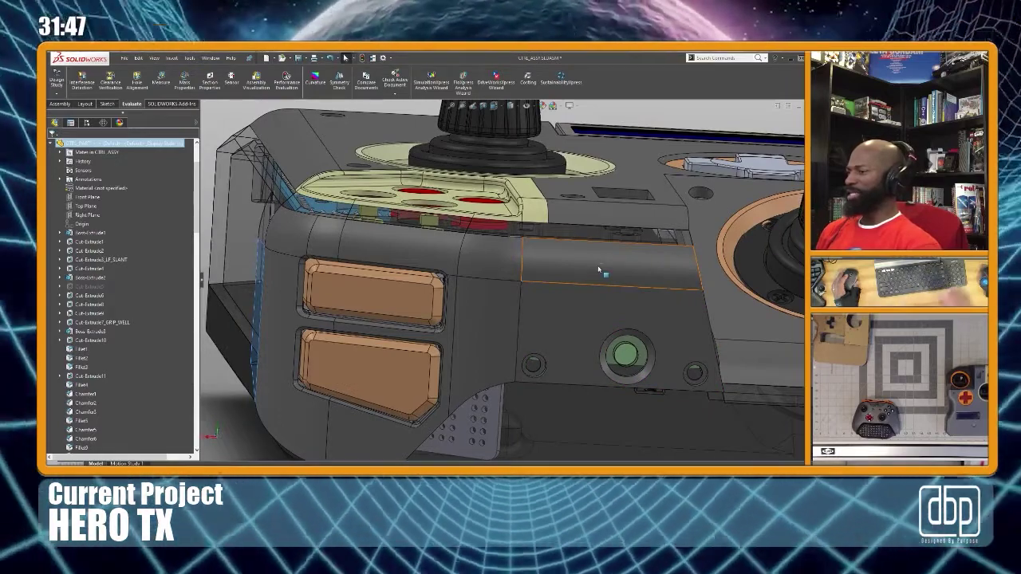
Inspect the bumper plate's tab through the transparent shell wall, from the button side and from underneath
middle_click_drag(590, 264, 535, 344)
scroll(573, 302, "up", 2)
middle_click(575, 303)
scroll(546, 286, "up", 3)
scroll(535, 344, "up", 3)
middle_click_drag(435, 279, 502, 294)
scroll(620, 351, "down", 2)
middle_click_drag(564, 354, 540, 316)
scroll(539, 315, "down", 4)
middle_click_drag(511, 263, 511, 335)
middle_click_drag(511, 341, 433, 274)
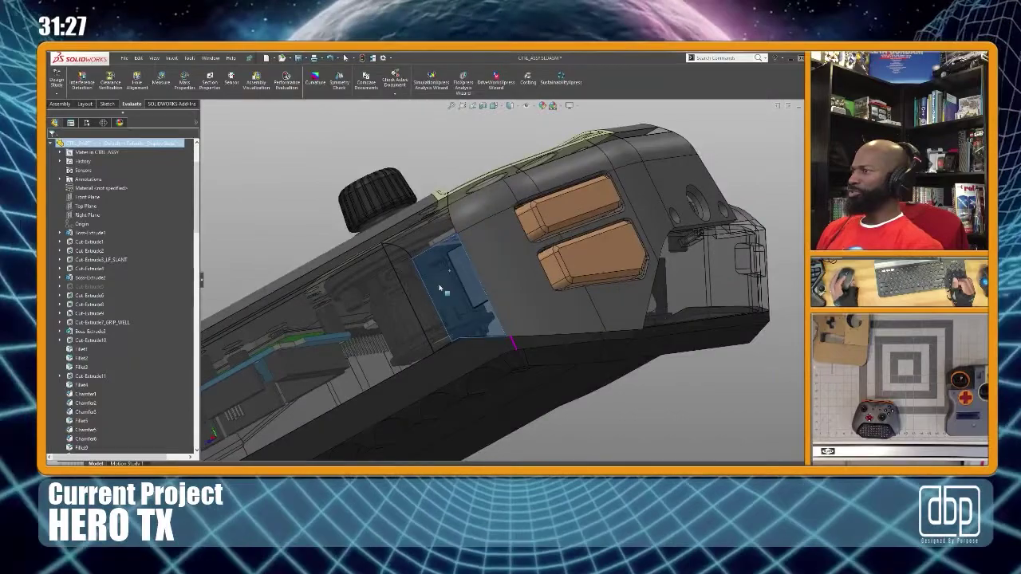
scroll(626, 310, "down", 4)
middle_click_drag(563, 339, 399, 290)
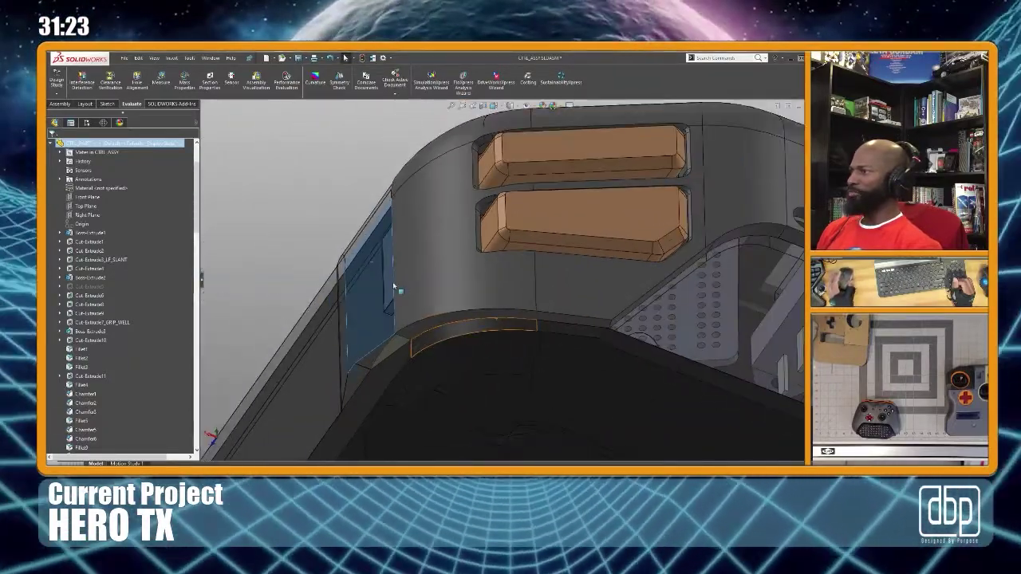
middle_click_drag(445, 322, 511, 279)
middle_click_drag(511, 319, 445, 311)
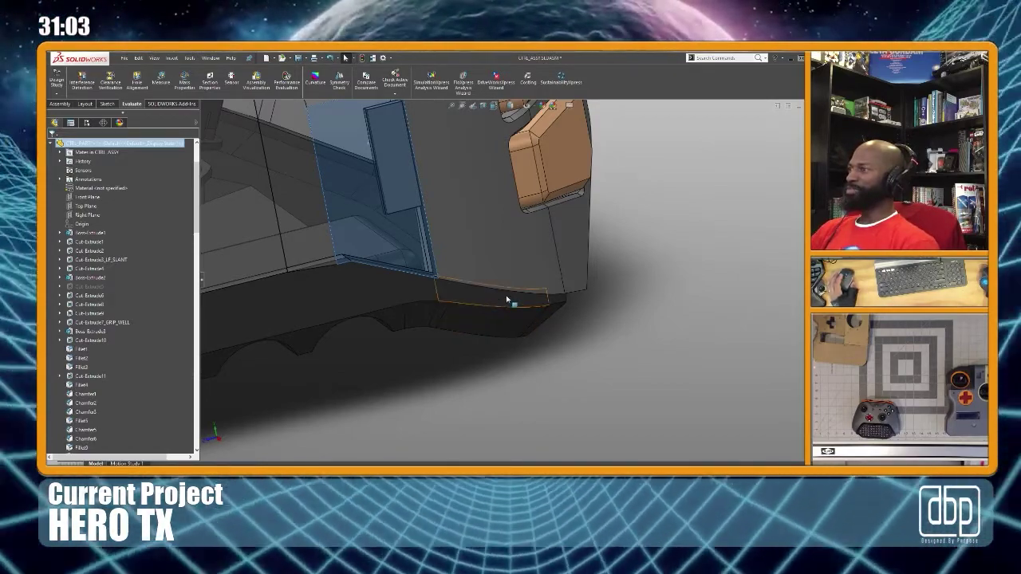
Examine the bumper plate's lower edge and outer corner where they overhang the bottom shell, with the selection cleared
middle_click_drag(495, 264, 502, 290)
scroll(464, 233, "down", 2)
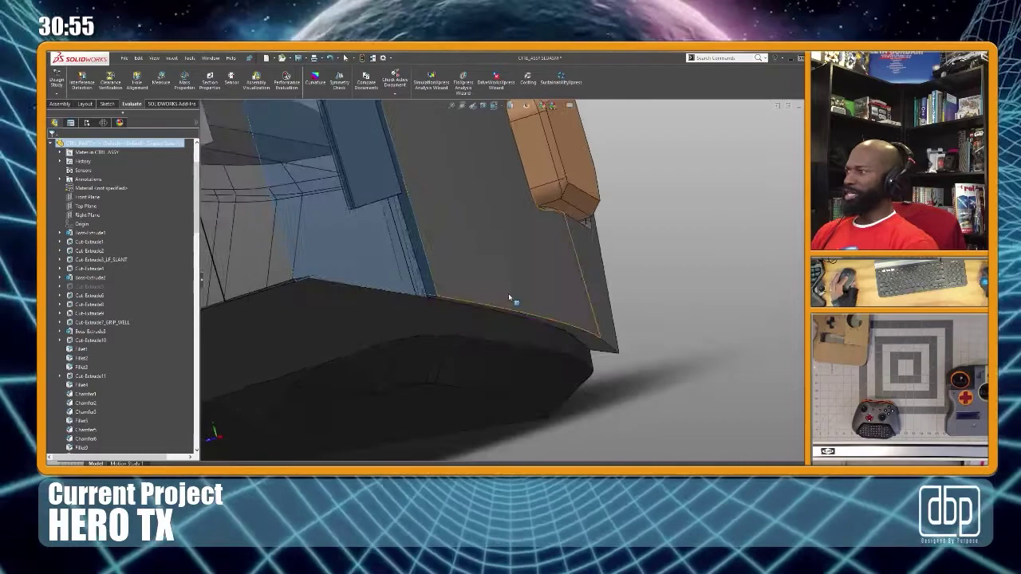
middle_click_drag(578, 362, 569, 327)
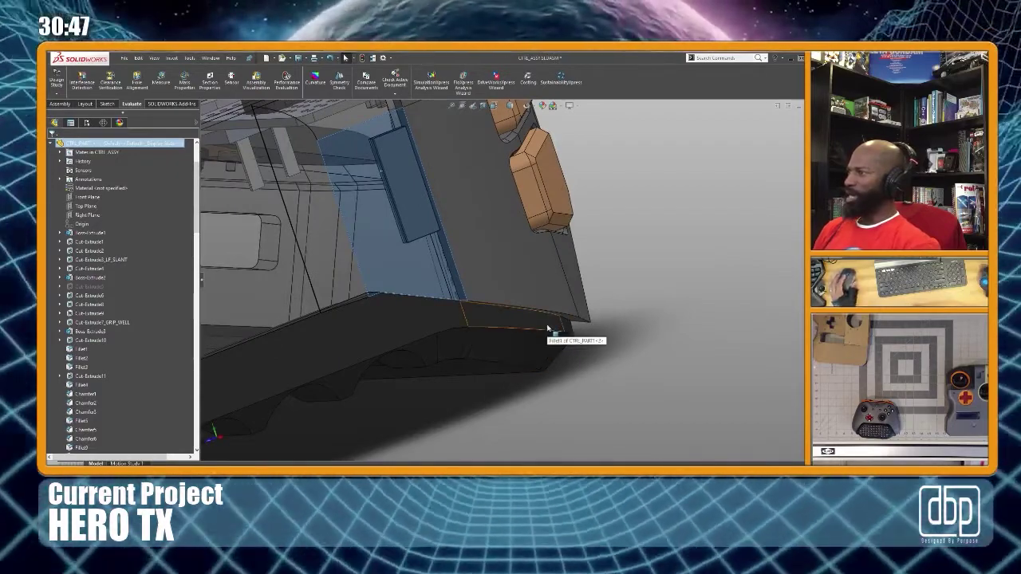
left_click(548, 324)
middle_click_drag(582, 331, 498, 285)
left_click(627, 392)
scroll(615, 363, "up", 2)
middle_click_drag(559, 352, 538, 303)
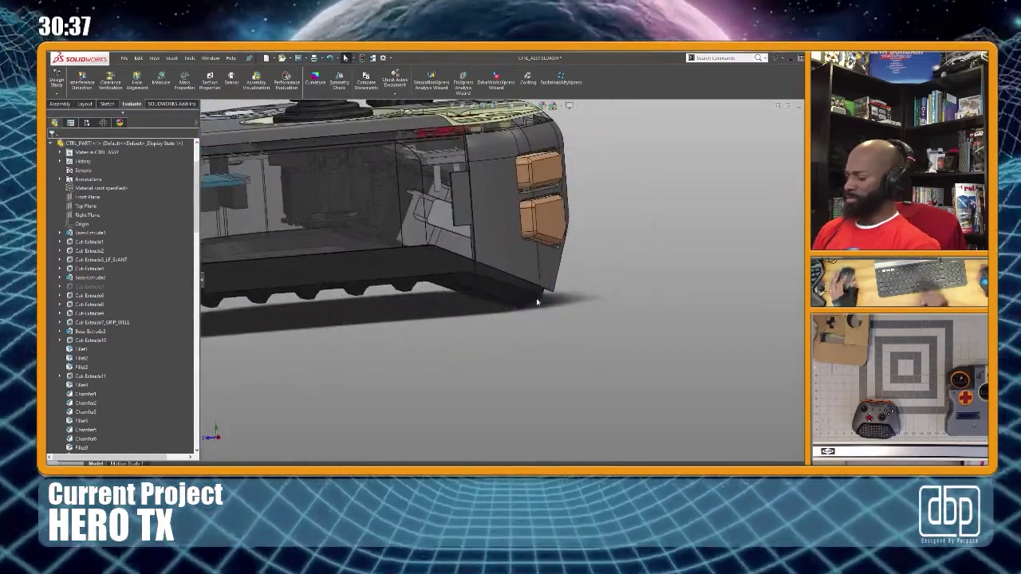
key("f")
scroll(679, 342, "down", 1)
scroll(679, 342, "down", 5)
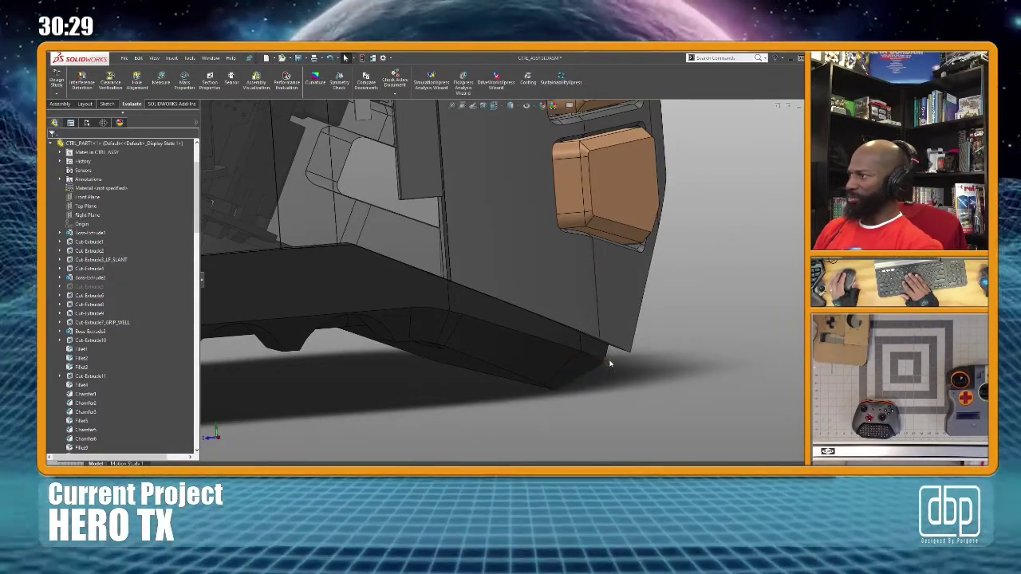
scroll(627, 355, "down", 3)
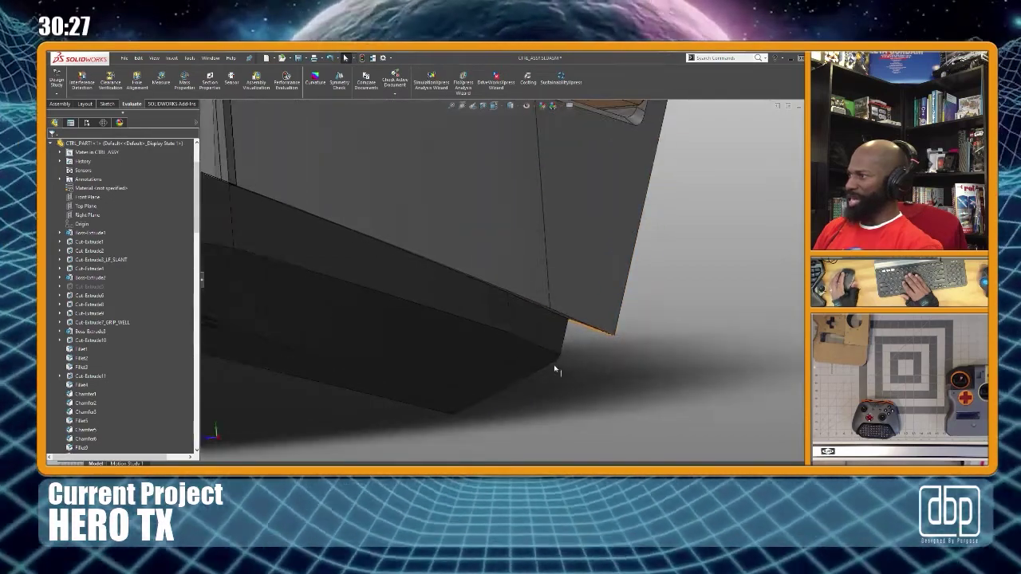
middle_click_drag(540, 371, 543, 334)
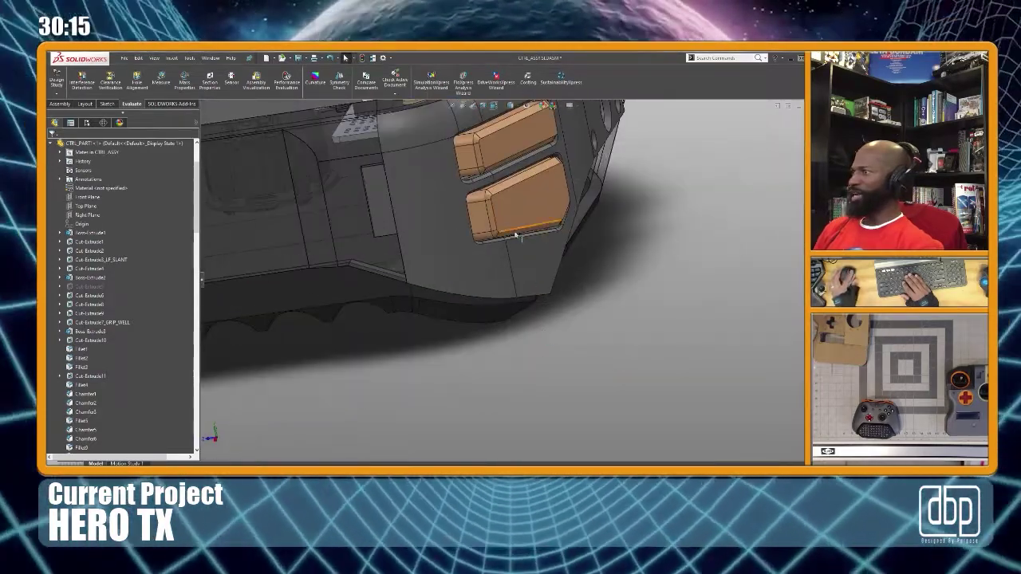
Open the bumper plate part from the assembly and bring its end profile into view
left_click(537, 266)
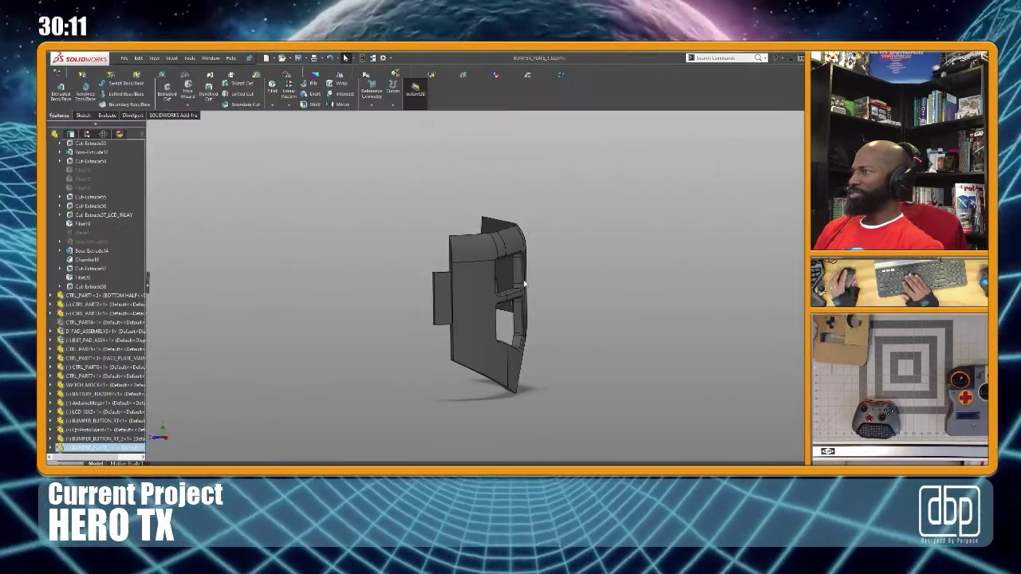
scroll(513, 341, "down", 2)
middle_click_drag(502, 343, 513, 311)
scroll(515, 319, "up", 3)
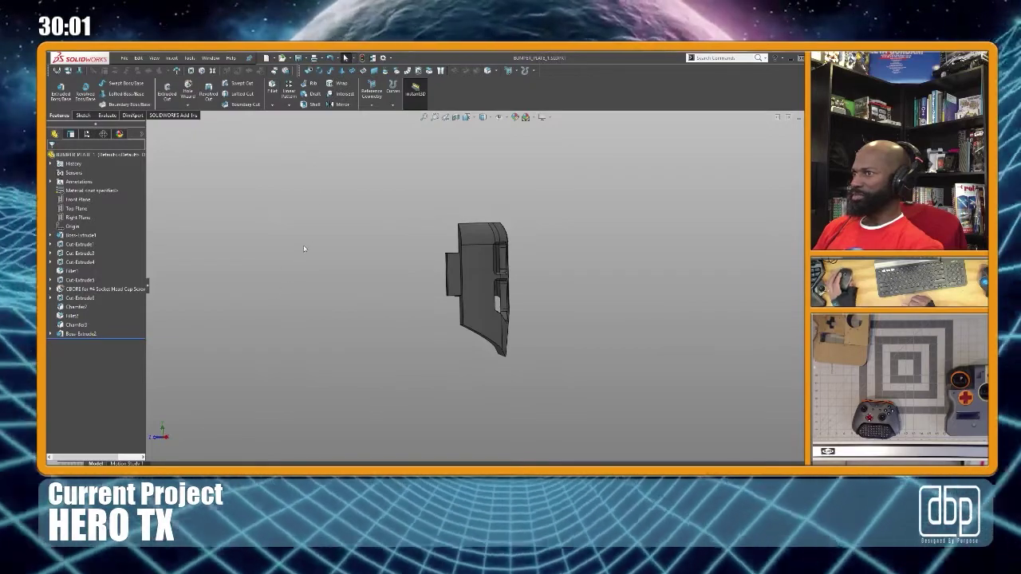
Start a 0.125 in distance-angle chamfer on the outer curved edge along the bumper plate's bottom
key("c")
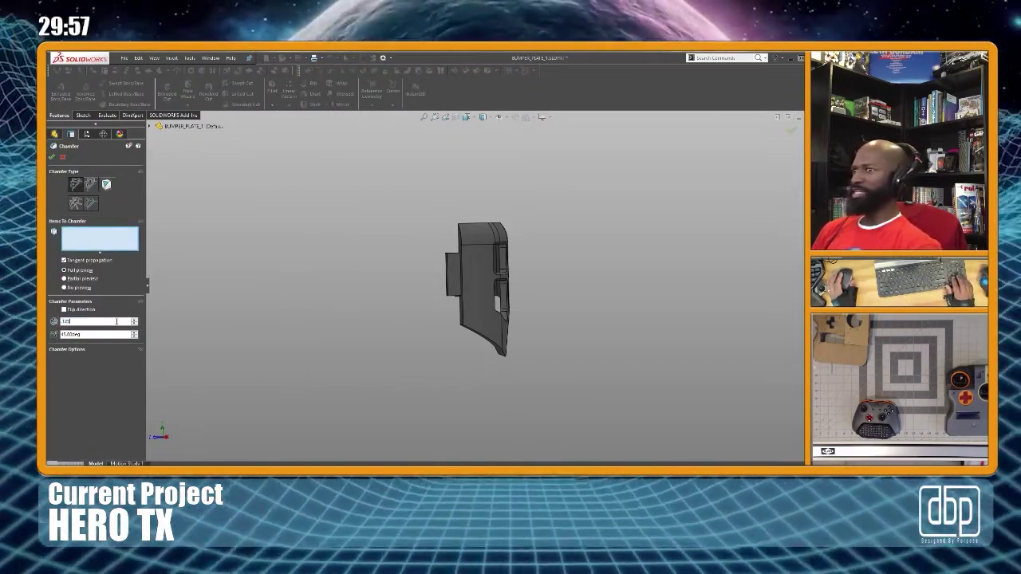
scroll(477, 345, "down", 4)
middle_click_drag(458, 328, 416, 284)
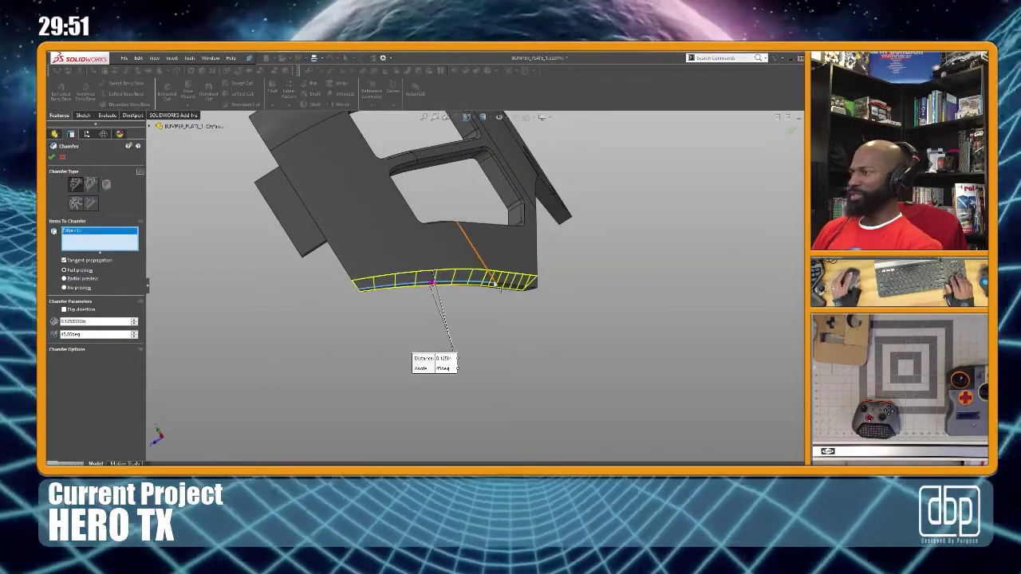
scroll(494, 284, "up", 5)
scroll(465, 206, "down", 4)
scroll(463, 278, "up", 1)
scroll(452, 278, "down", 1)
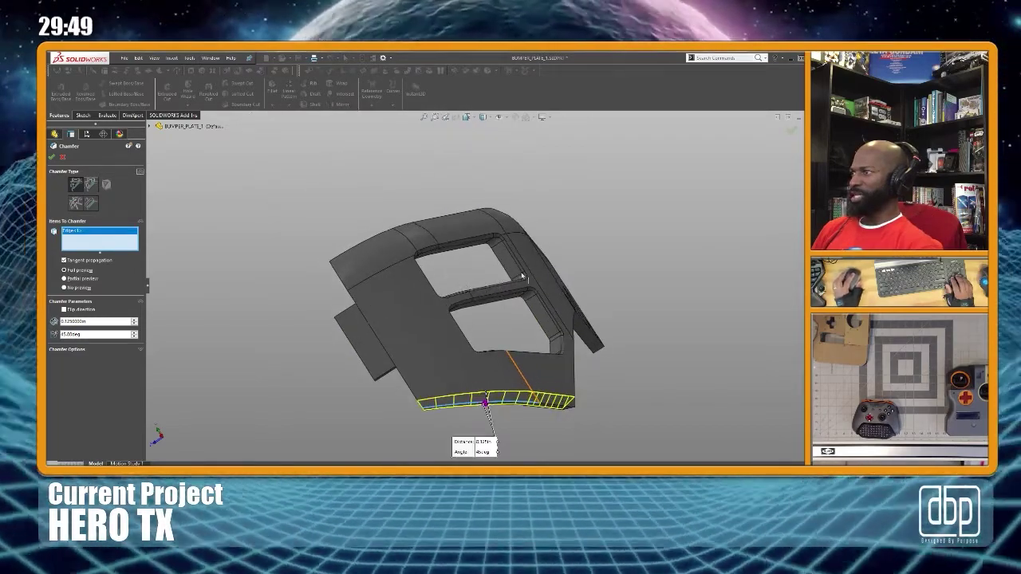
Check the chamfer preview along the bumper plate's bottom, set the chamfer angle to 60 degrees and apply it
scroll(514, 271, "up", 1)
scroll(518, 277, "down", 3)
scroll(521, 287, "up", 3)
middle_click_drag(519, 284, 455, 313)
scroll(454, 312, "up", 3)
scroll(444, 345, "down", 3)
middle_click_drag(440, 358, 328, 340)
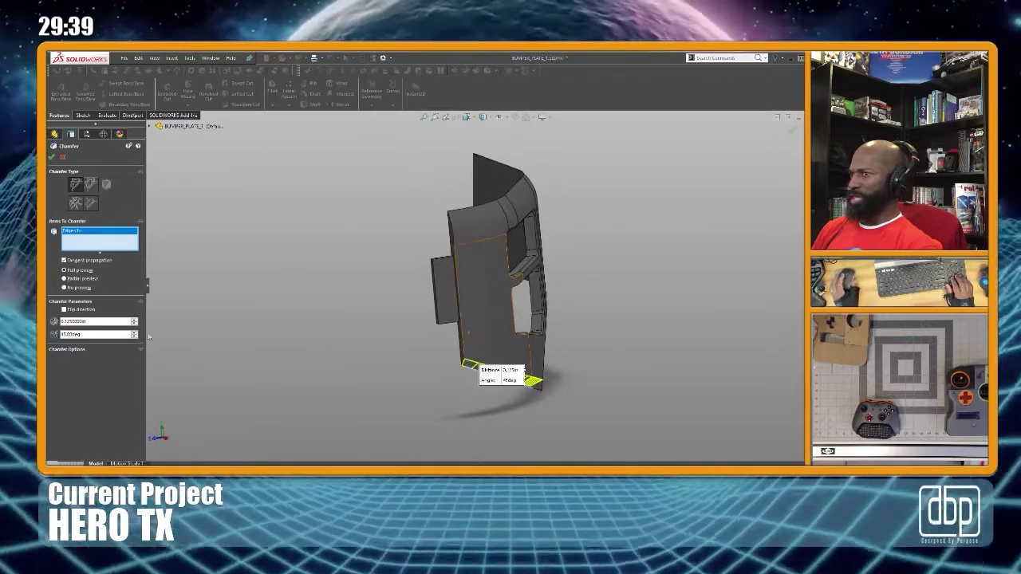
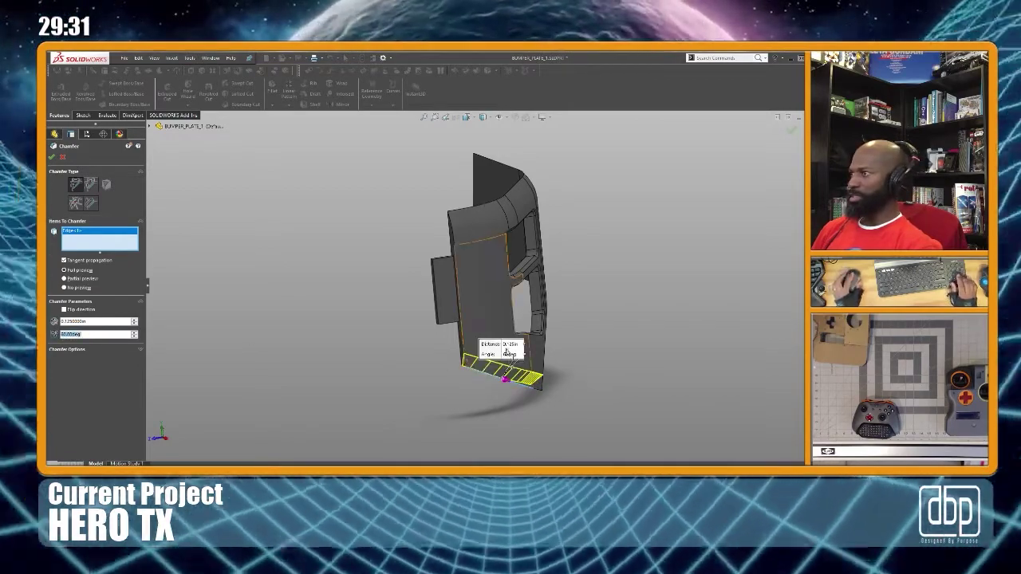
scroll(506, 349, "down", 3)
middle_click_drag(507, 349, 468, 366)
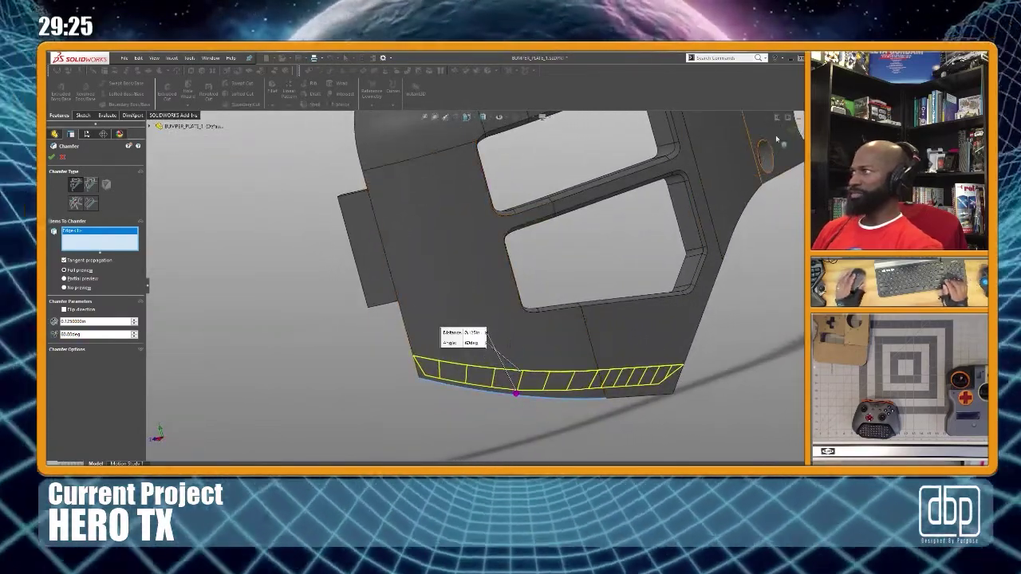
key("Return")
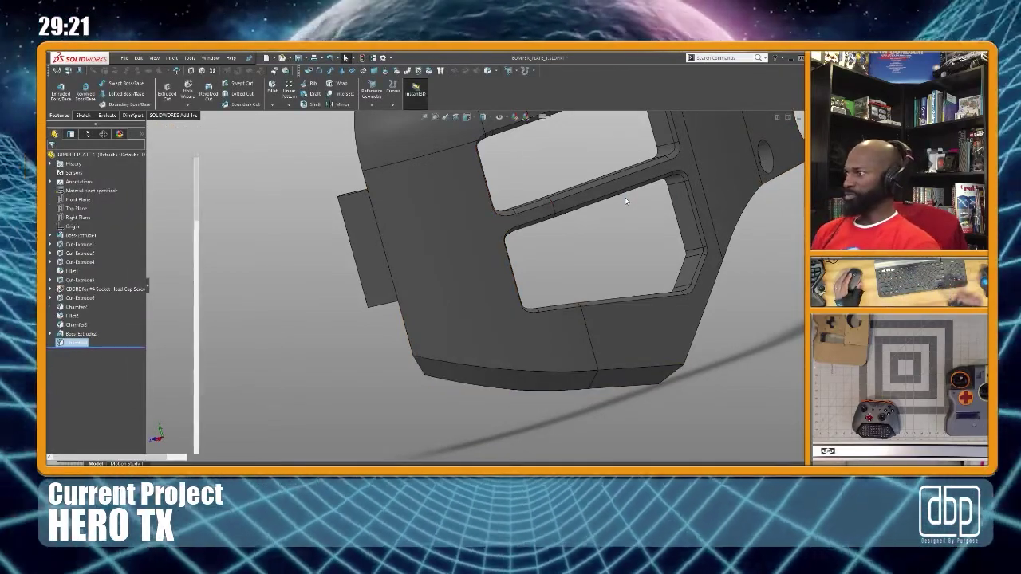
Return to the controller assembly, make the transparent top-half shell opaque again and clear the selection
scroll(499, 312, "up", 1)
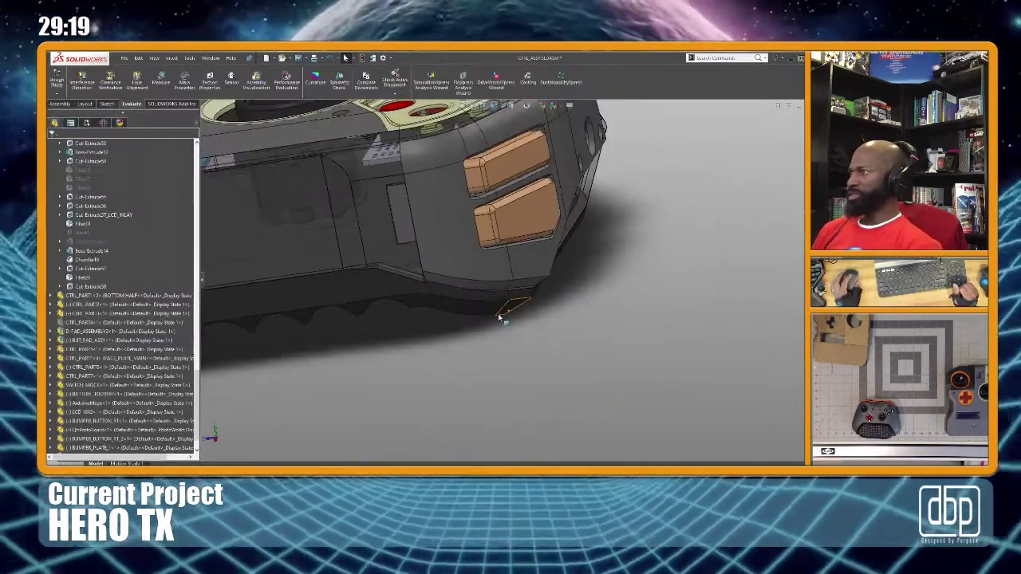
scroll(500, 313, "down", 3)
middle_click_drag(513, 274, 720, 289)
scroll(433, 262, "up", 2)
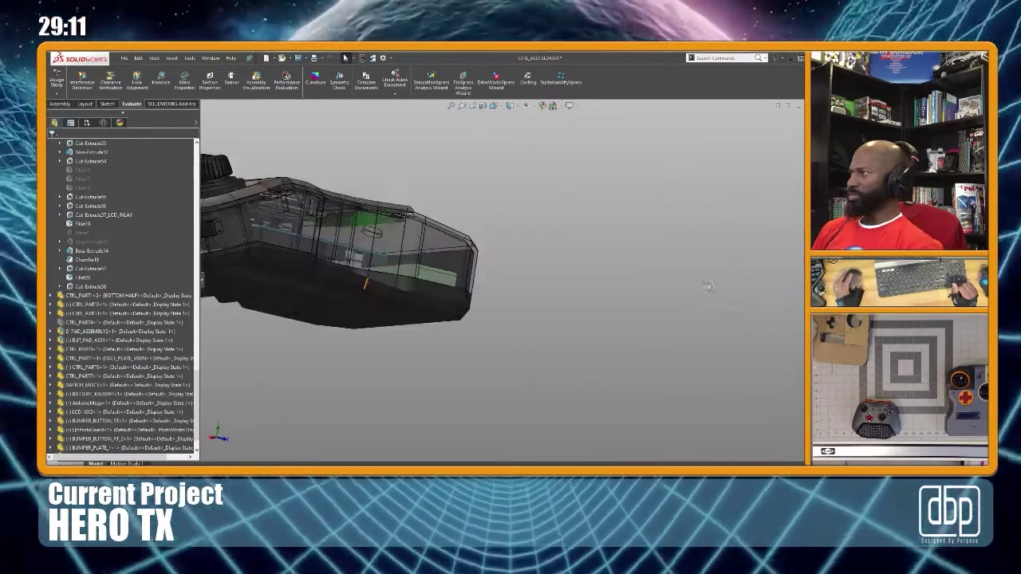
middle_click_drag(473, 273, 479, 274)
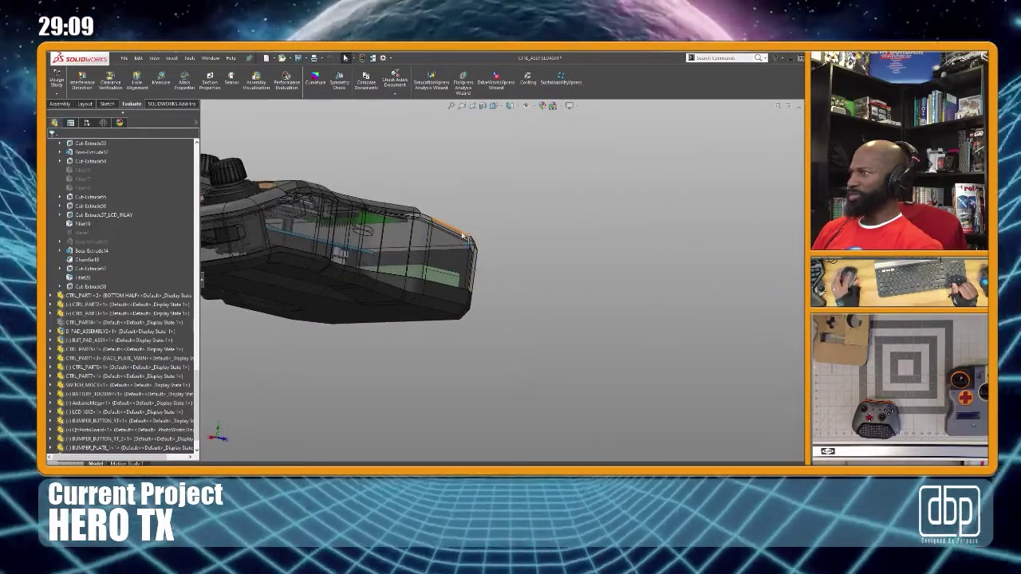
left_click(463, 237)
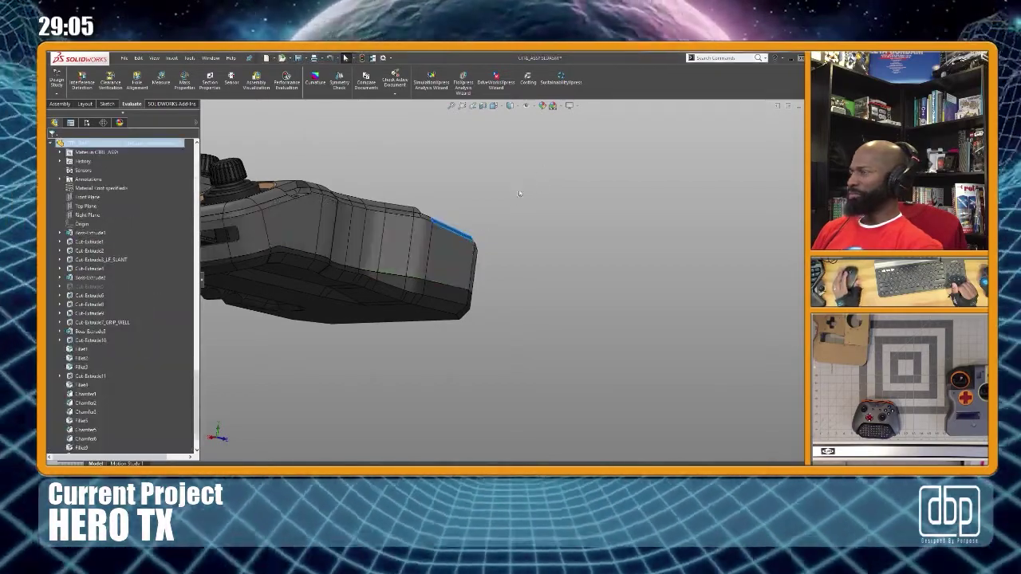
left_click(528, 191)
Inspect how the bumper plate's chamfered lower edge meets the bottom shell, from the end face, button side and underside
scroll(517, 281, "up", 3)
scroll(323, 303, "down", 8)
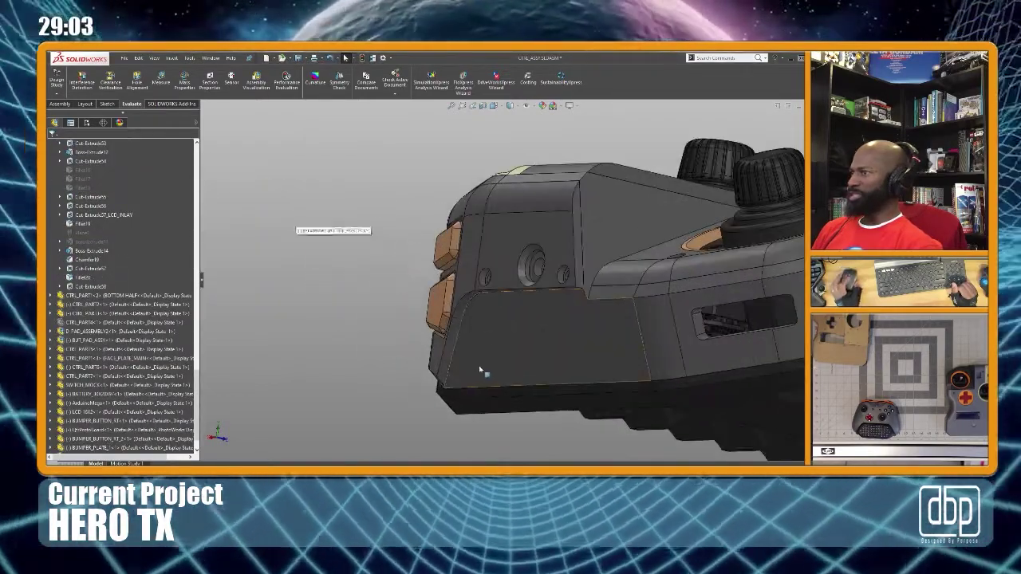
middle_click_drag(477, 369, 550, 374)
scroll(376, 365, "down", 3)
middle_click_drag(376, 364, 407, 346)
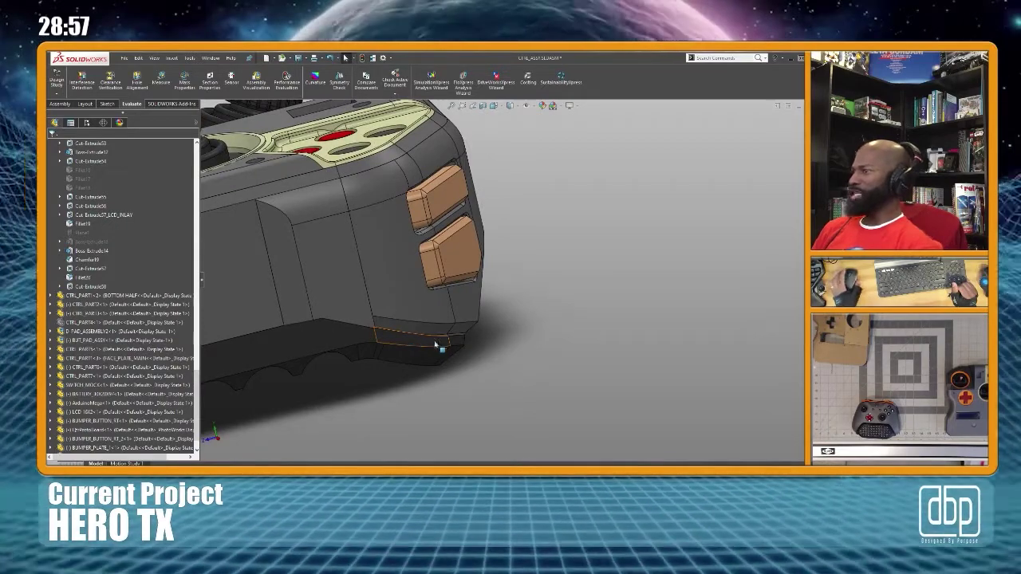
scroll(467, 340, "down", 2)
mouse_move(460, 319)
middle_mouse_down()
mouse_move(435, 292)
mouse_move(398, 291)
mouse_move(513, 327)
mouse_move(433, 335)
mouse_move(423, 327)
mouse_move(522, 335)
mouse_move(471, 322)
middle_mouse_up()
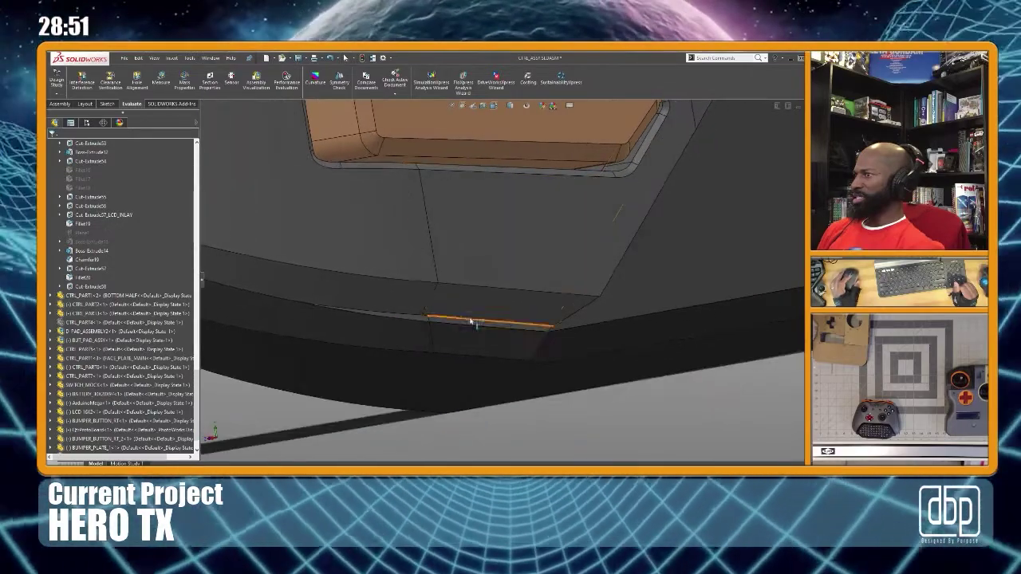
scroll(470, 322, "up", 3)
scroll(414, 260, "down", 3)
middle_click_drag(413, 301, 505, 320)
scroll(568, 263, "up", 3)
scroll(567, 241, "down", 3)
middle_click_drag(422, 306, 477, 217)
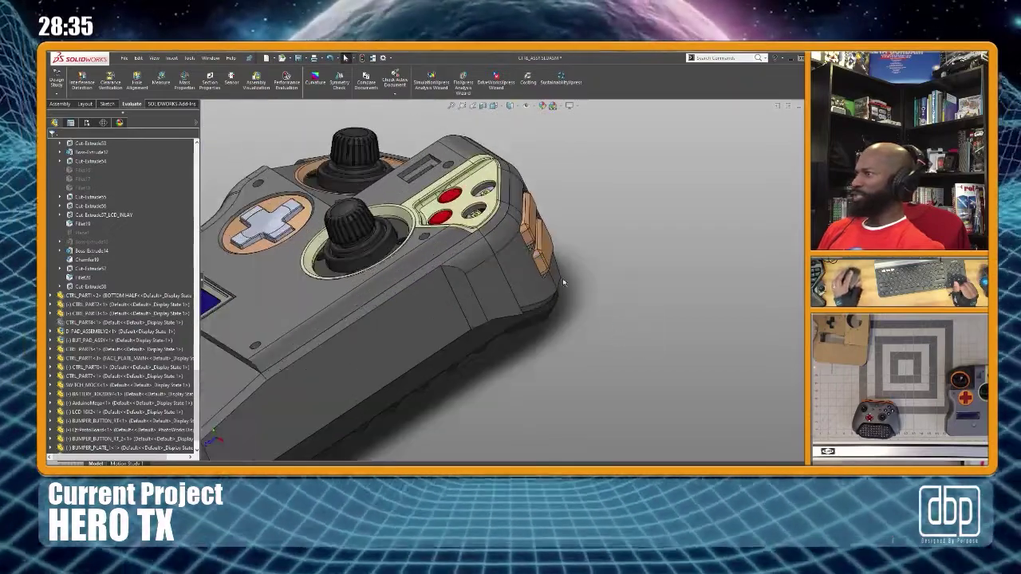
Compare the chamfered bumper corner with the adjoining top and bottom shell edges from the grip side and end face
scroll(568, 252, "down", 3)
middle_click_drag(549, 321, 549, 339)
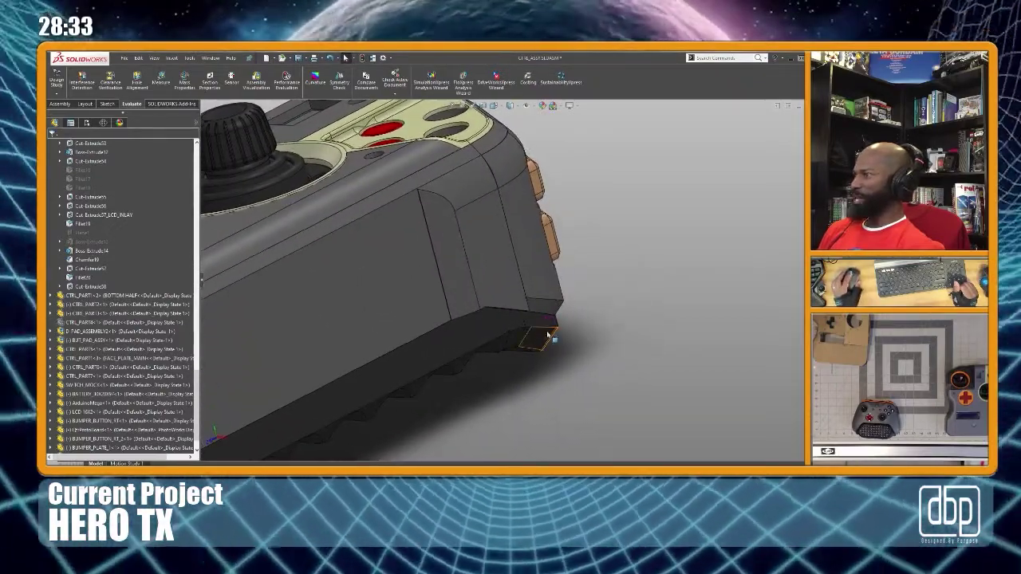
scroll(539, 319, "down", 3)
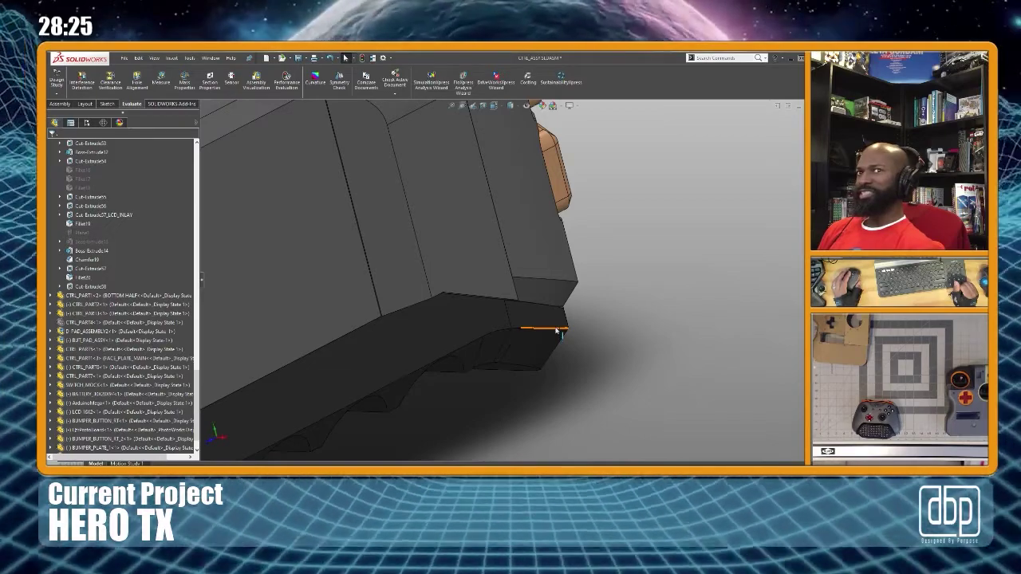
middle_click_drag(568, 303, 458, 349)
scroll(485, 354, "up", 6)
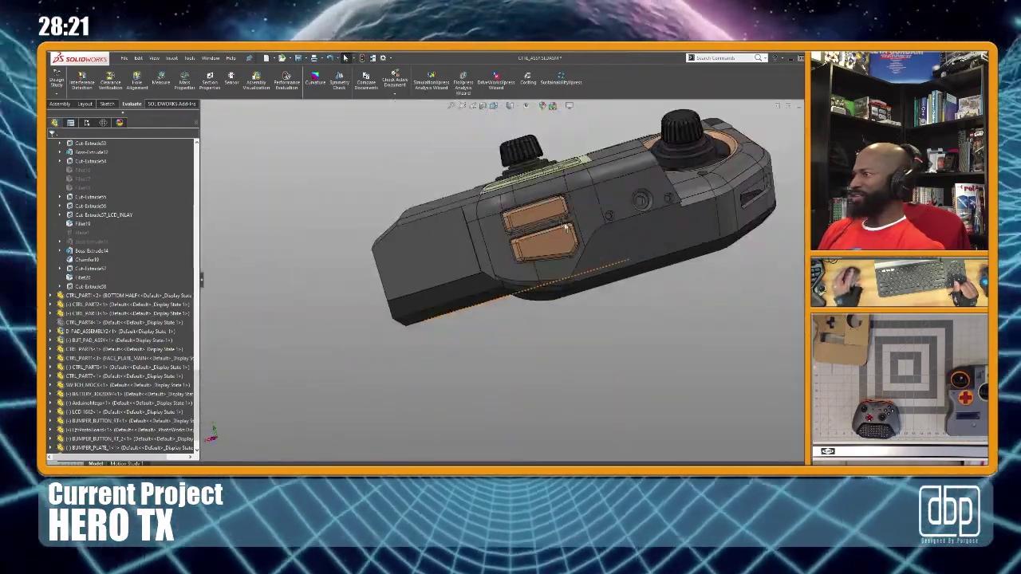
scroll(607, 245, "down", 1)
middle_click_drag(582, 266, 528, 293)
scroll(609, 300, "down", 3)
middle_click_drag(605, 259, 526, 249)
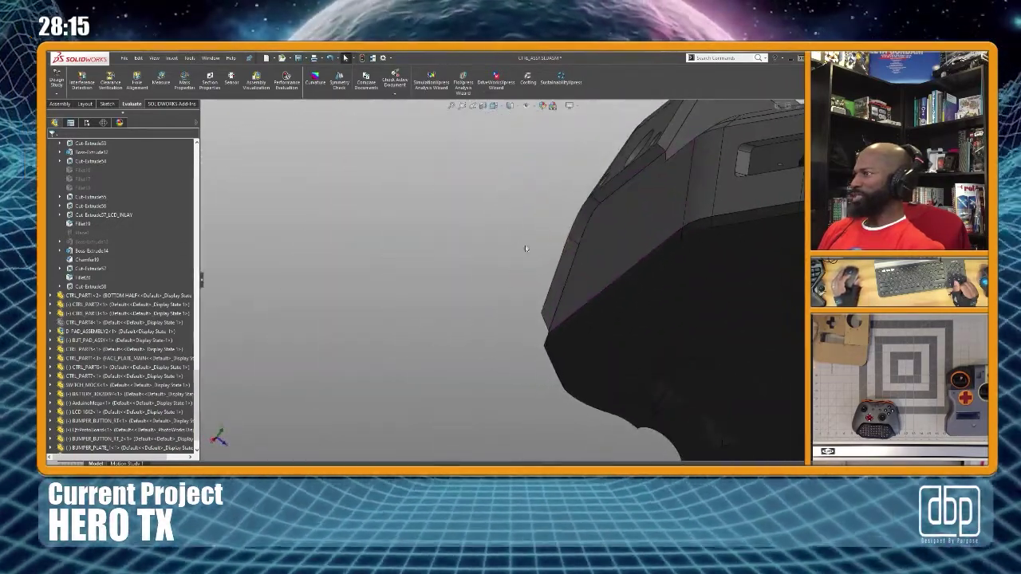
mouse_move(610, 238)
middle_mouse_down()
mouse_move(630, 239)
mouse_move(617, 238)
middle_mouse_up()
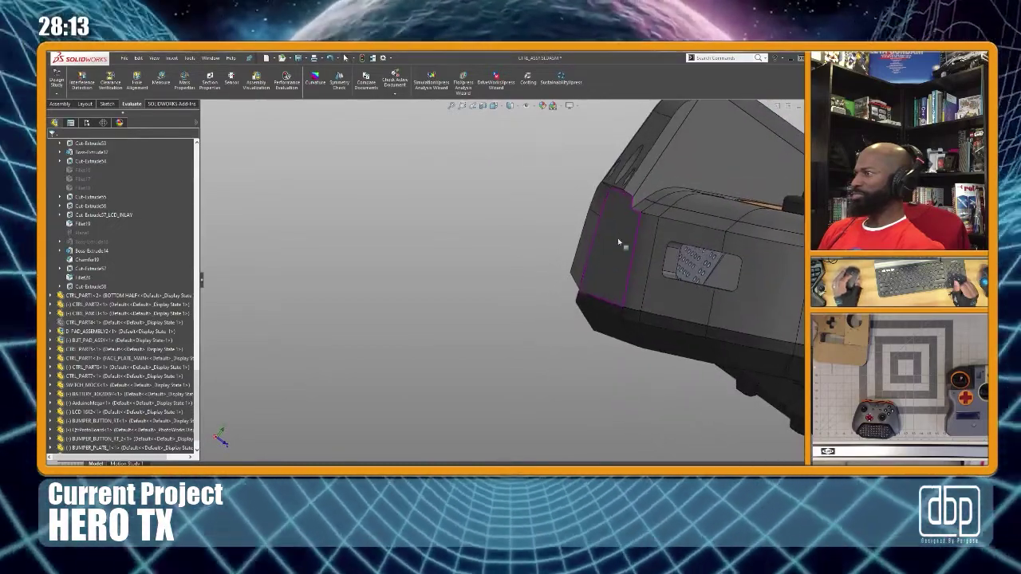
middle_click_drag(583, 273, 588, 282)
Open the top-half shell part from the assembly and bring its lower edge beside the bumper area into view
middle_click_drag(608, 295, 703, 285)
scroll(631, 281, "up", 4)
middle_click_drag(564, 283, 588, 259)
scroll(602, 307, "down", 4)
left_click(583, 246)
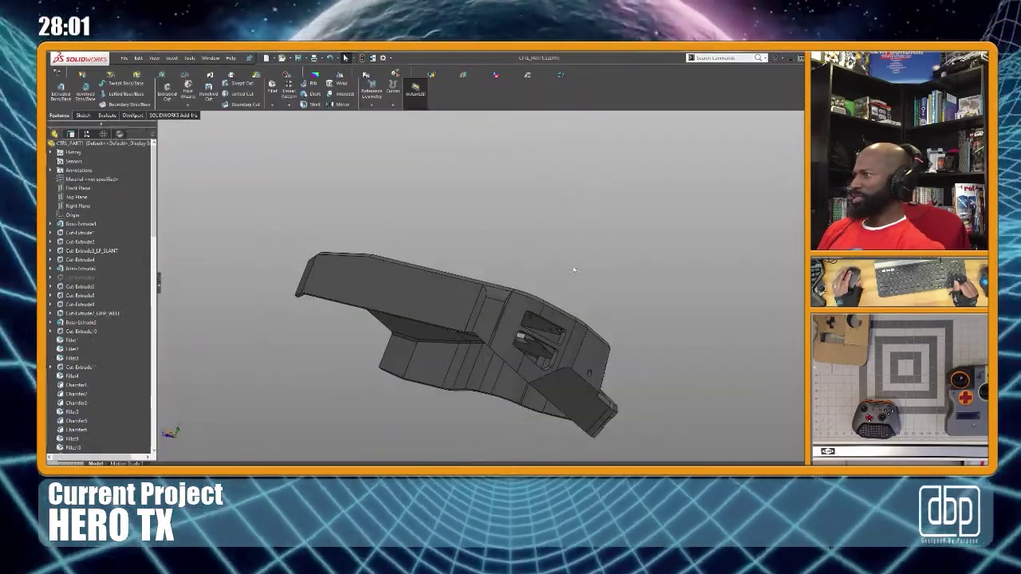
scroll(494, 342, "up", 2)
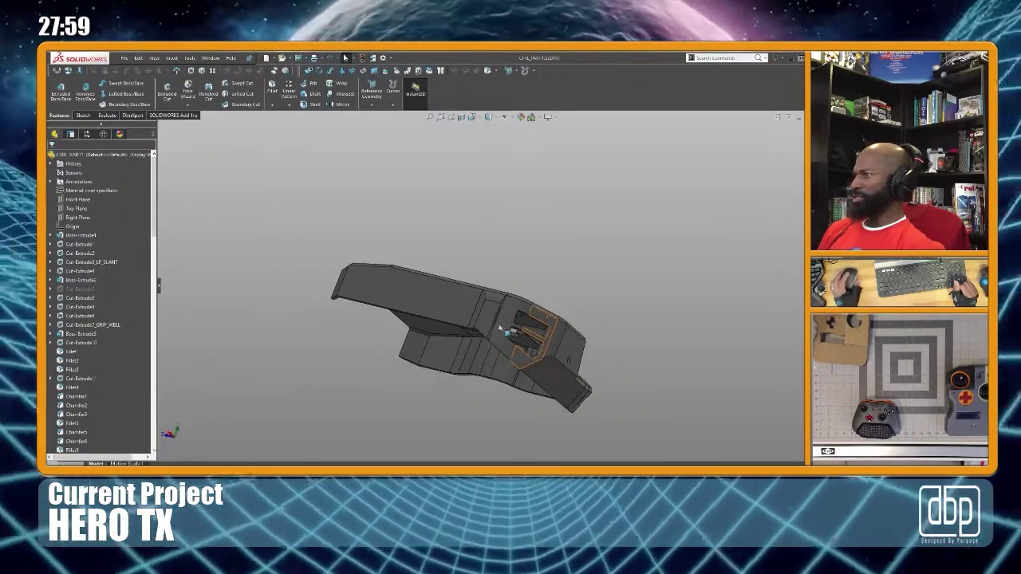
middle_click_drag(491, 303, 611, 363)
scroll(606, 355, "down", 5)
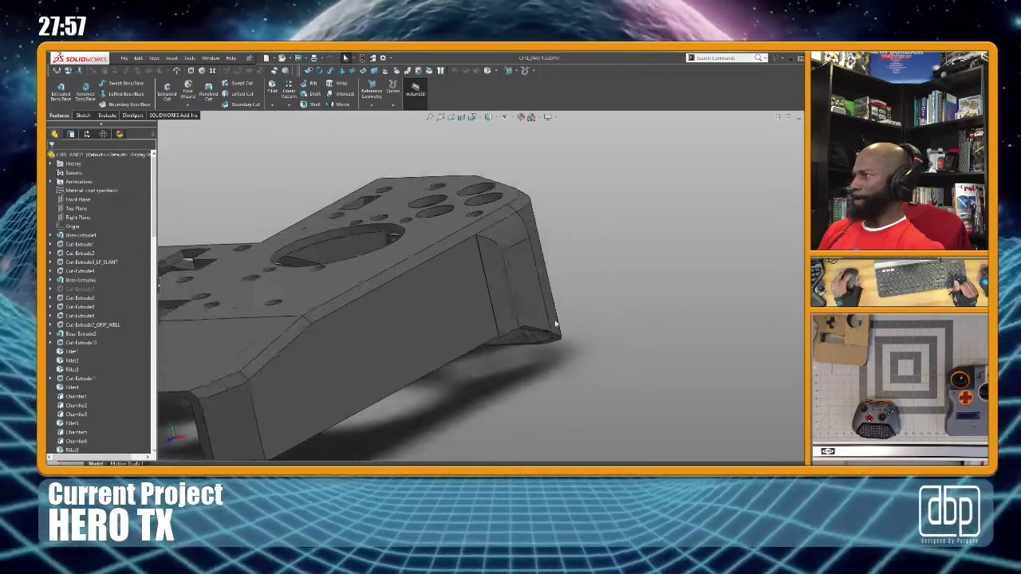
middle_click_drag(522, 329, 509, 311)
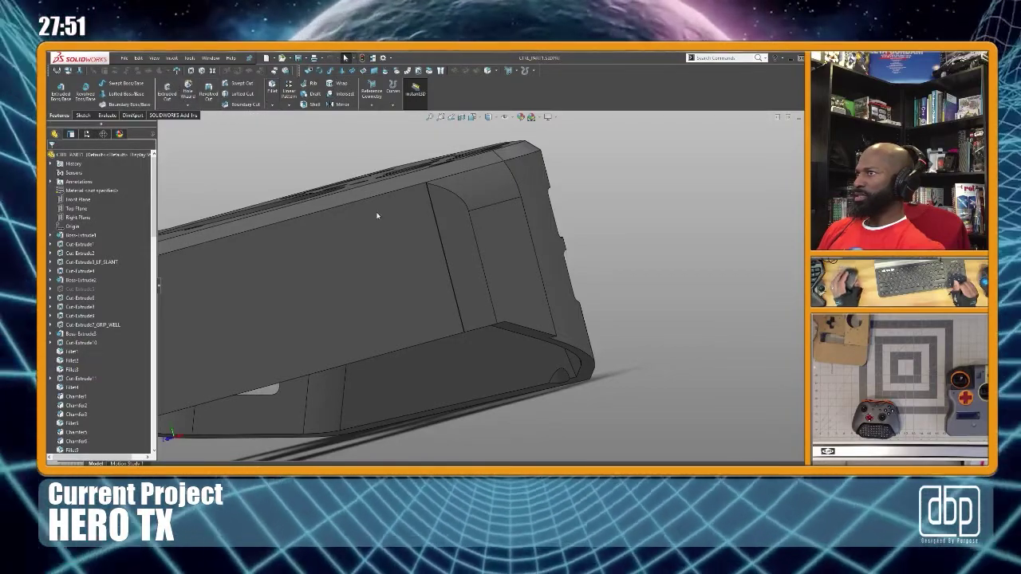
Set up a chamfer on the lower edge of the top-half shell's flat corner face, with a 0.125 in distance and 30-degree angle
key("c")
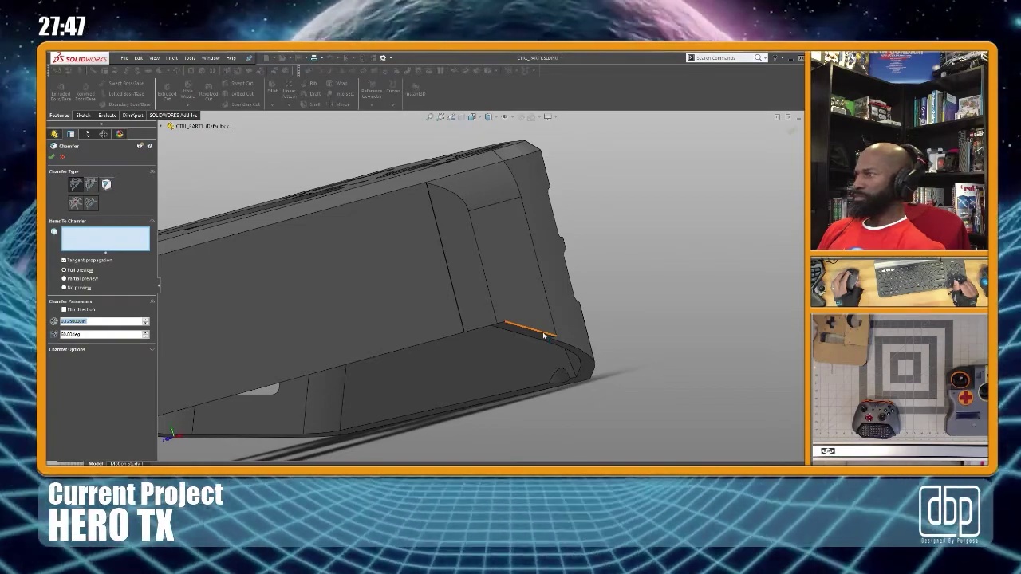
left_click(545, 335)
middle_click_drag(548, 334, 528, 332)
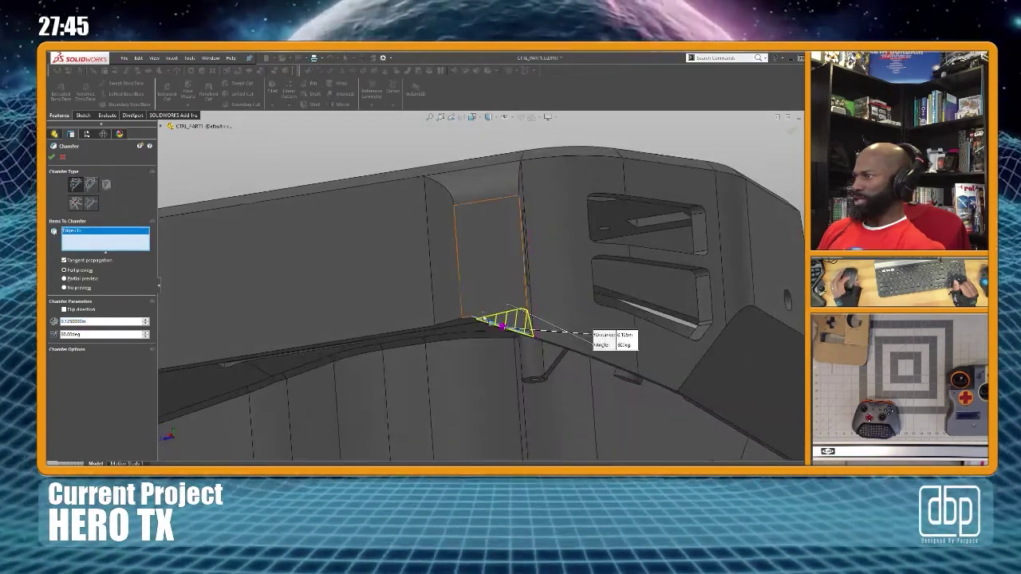
scroll(479, 307, "down", 3)
middle_click_drag(480, 309, 459, 285)
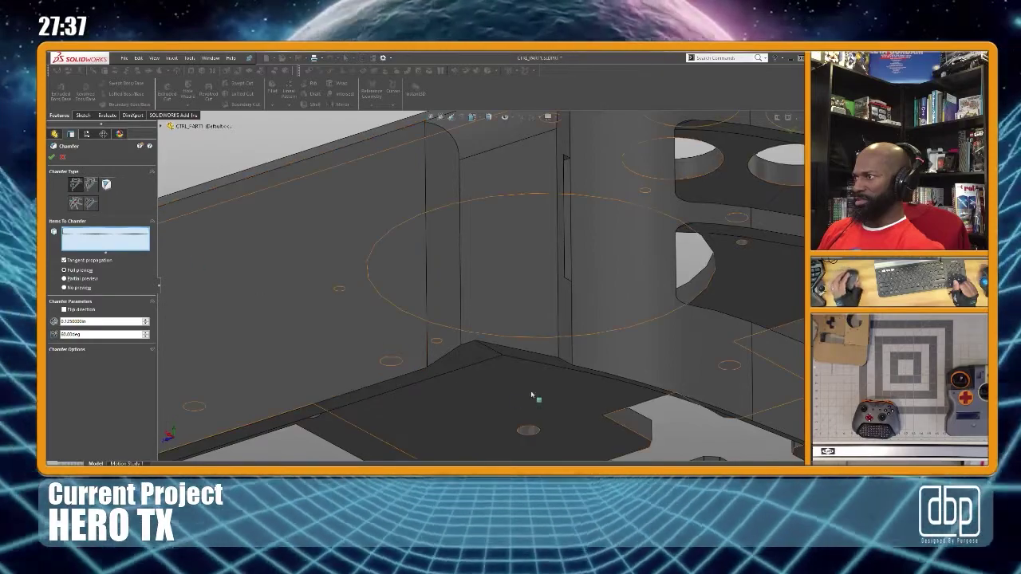
middle_click_drag(510, 358, 505, 335)
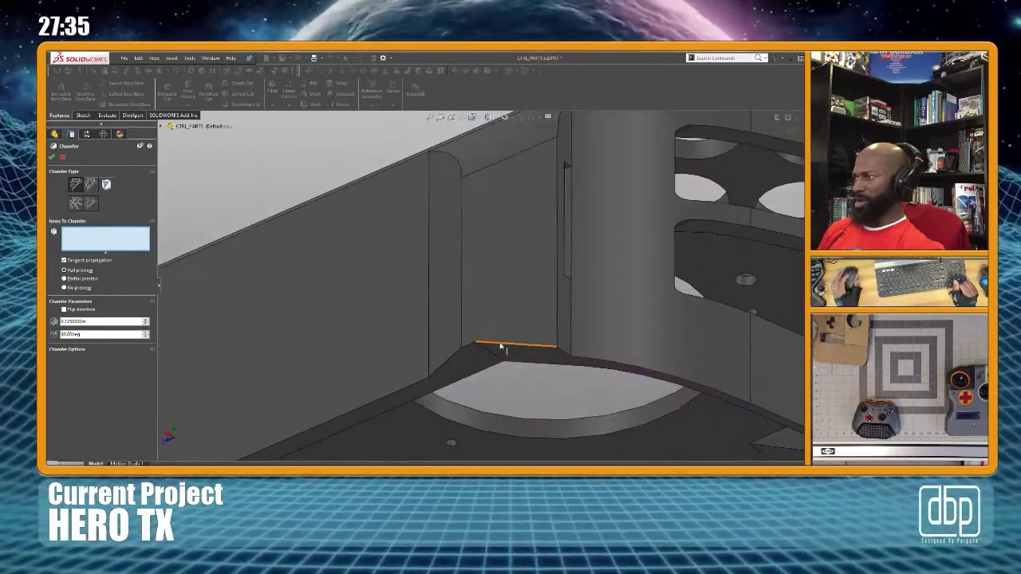
left_click(549, 349)
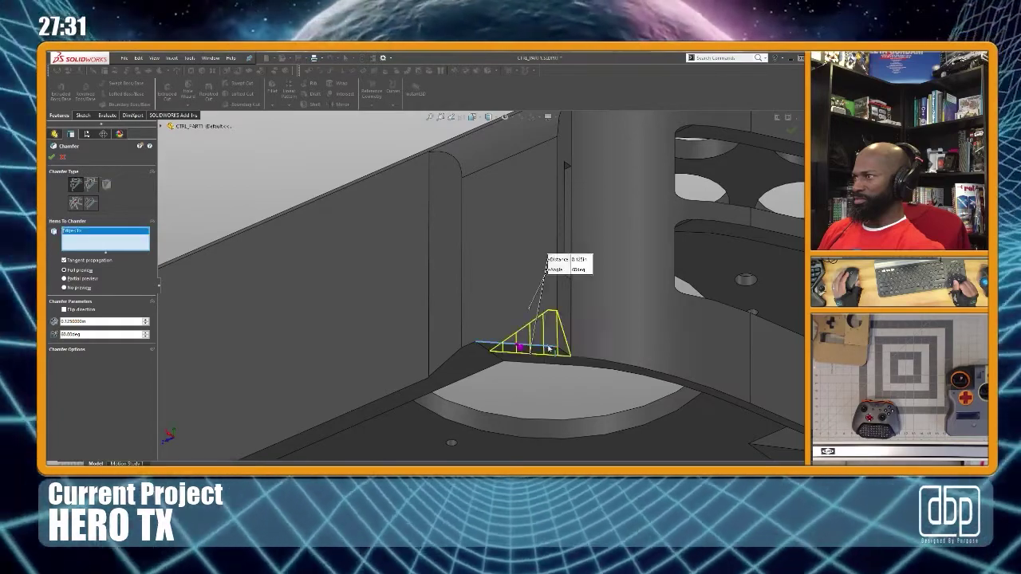
middle_click_drag(435, 325, 411, 327)
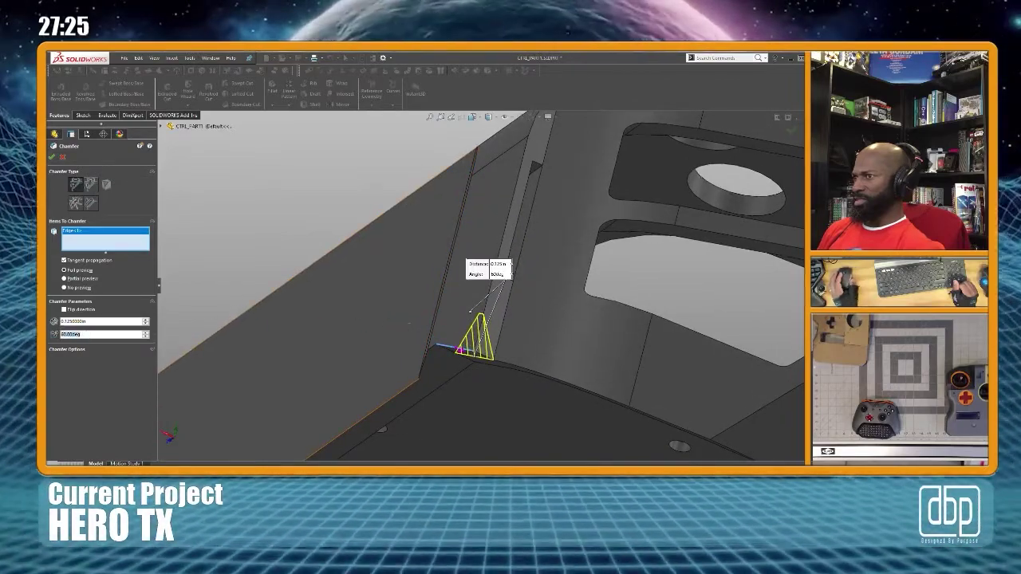
type("30")
key("Return")
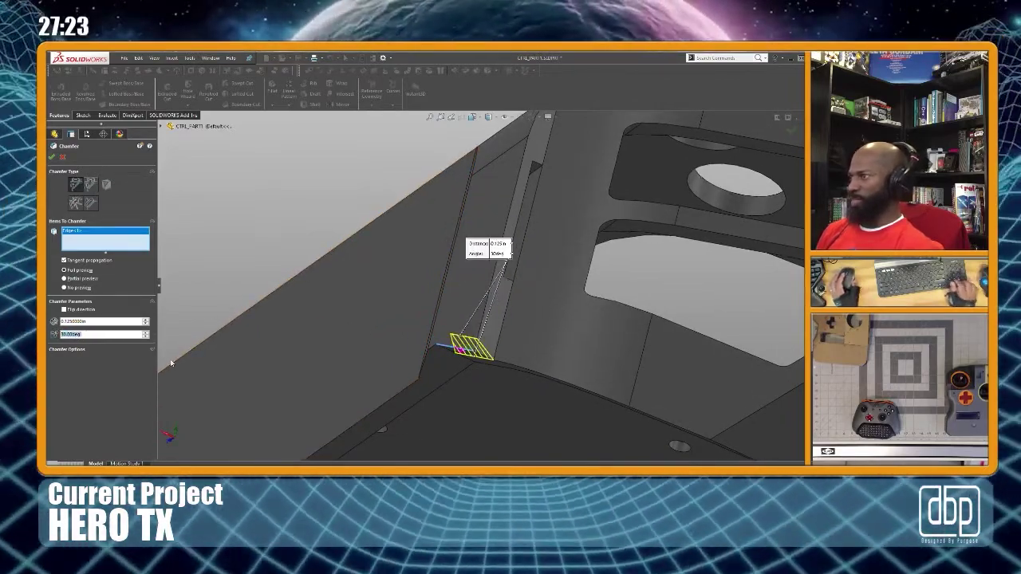
Add the adjoining short corner edge to the chamfer, apply it, and check the corner in the controller assembly
middle_click_drag(437, 384, 484, 360)
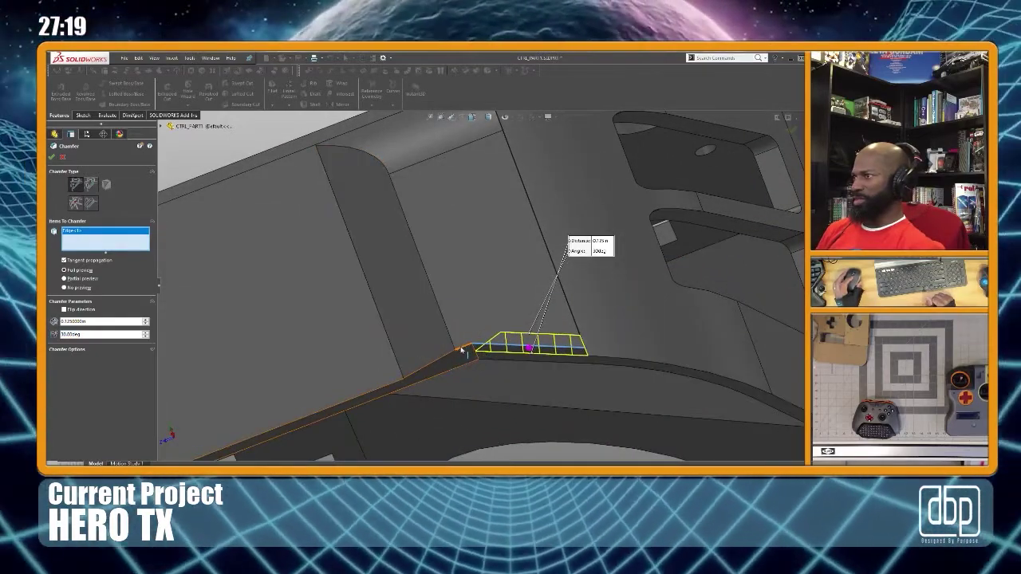
left_click(462, 351)
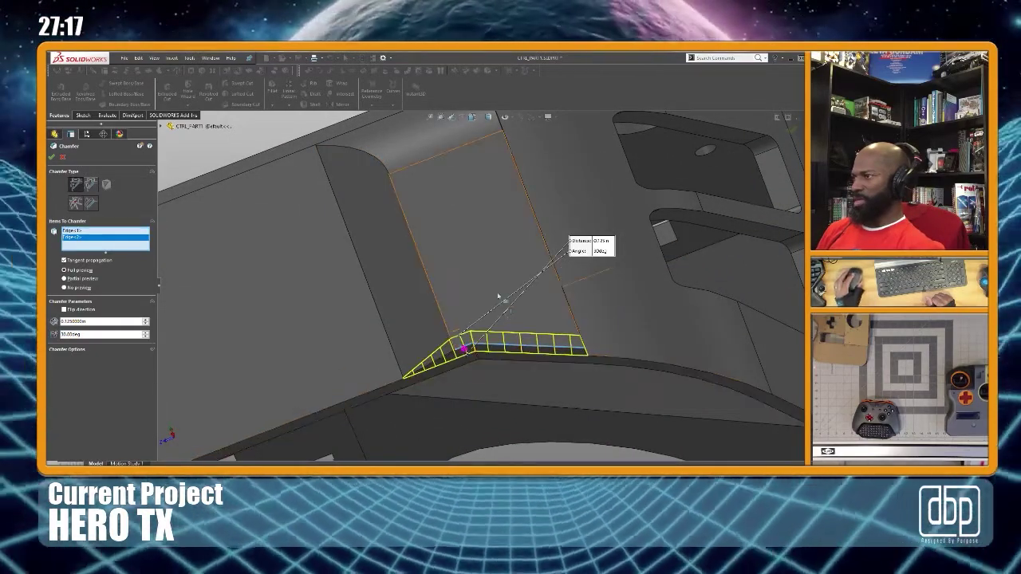
scroll(497, 296, "up", 2)
scroll(508, 282, "down", 2)
middle_click_drag(505, 305, 447, 317)
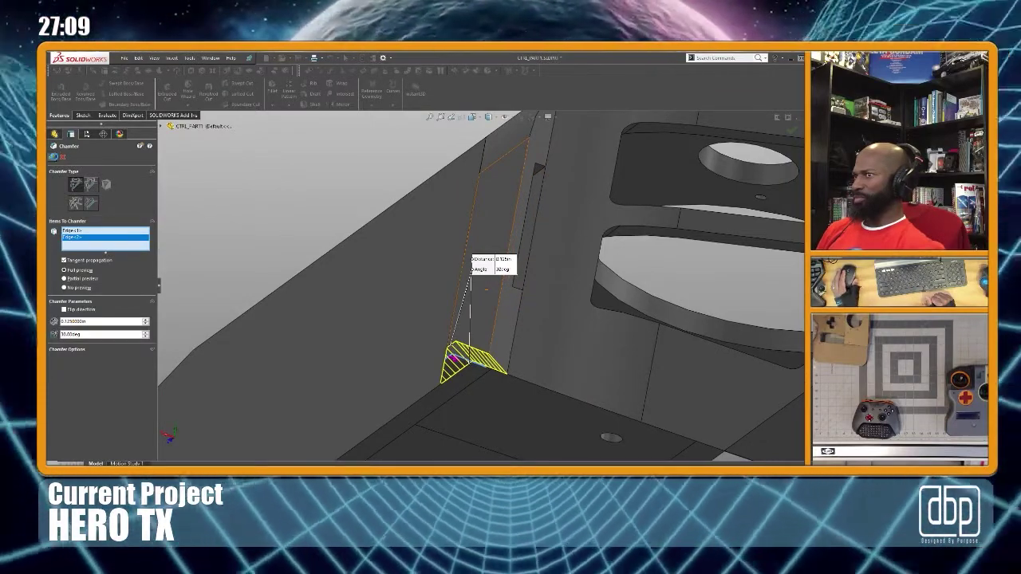
key("Return")
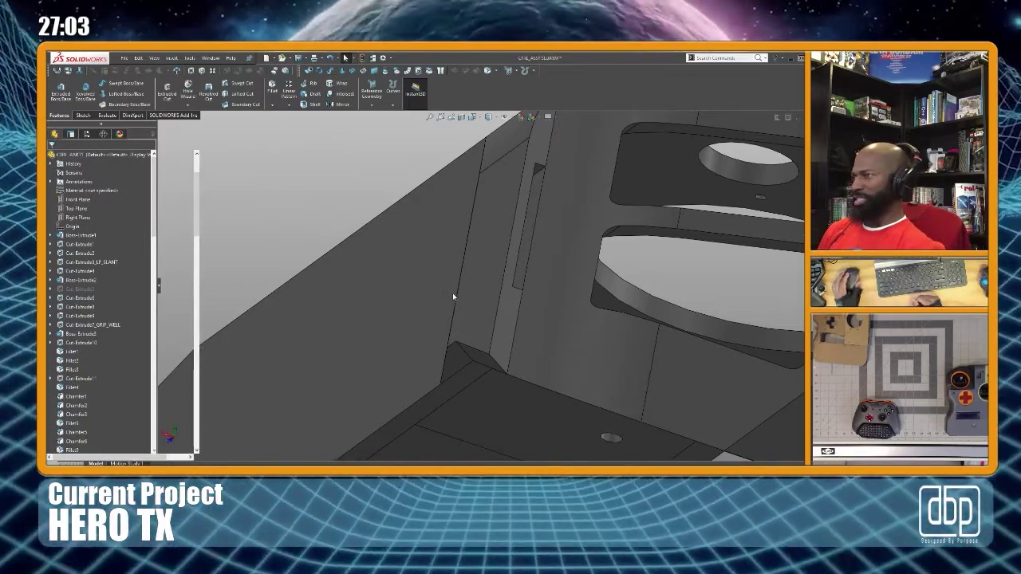
scroll(622, 216, "down", 4)
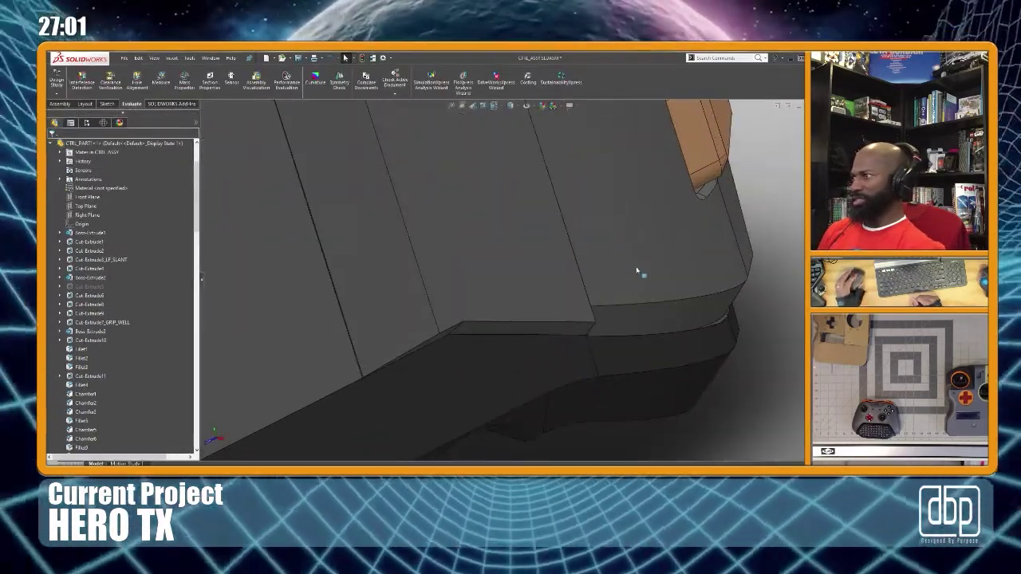
middle_click_drag(602, 294, 582, 264)
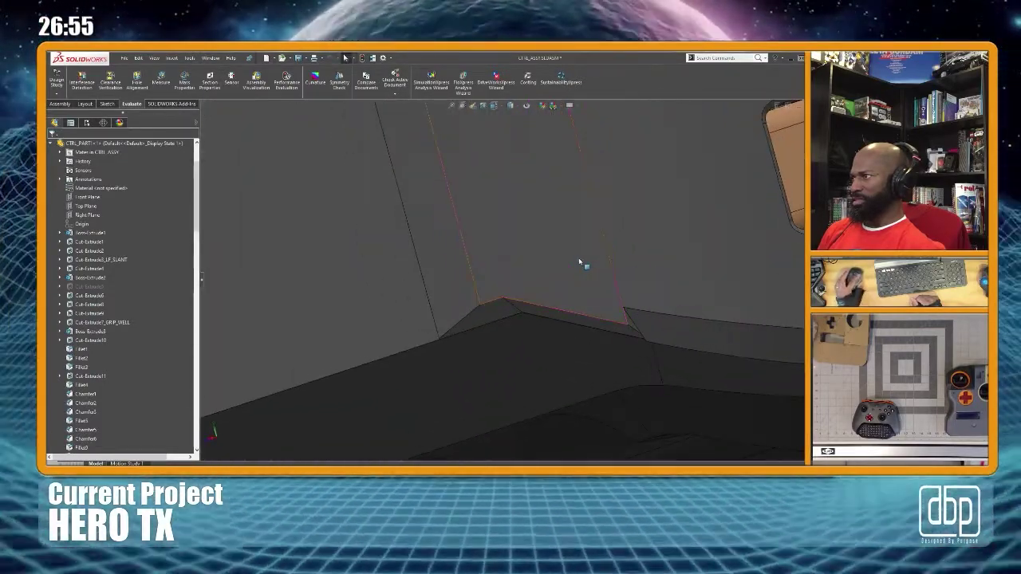
left_click(586, 269)
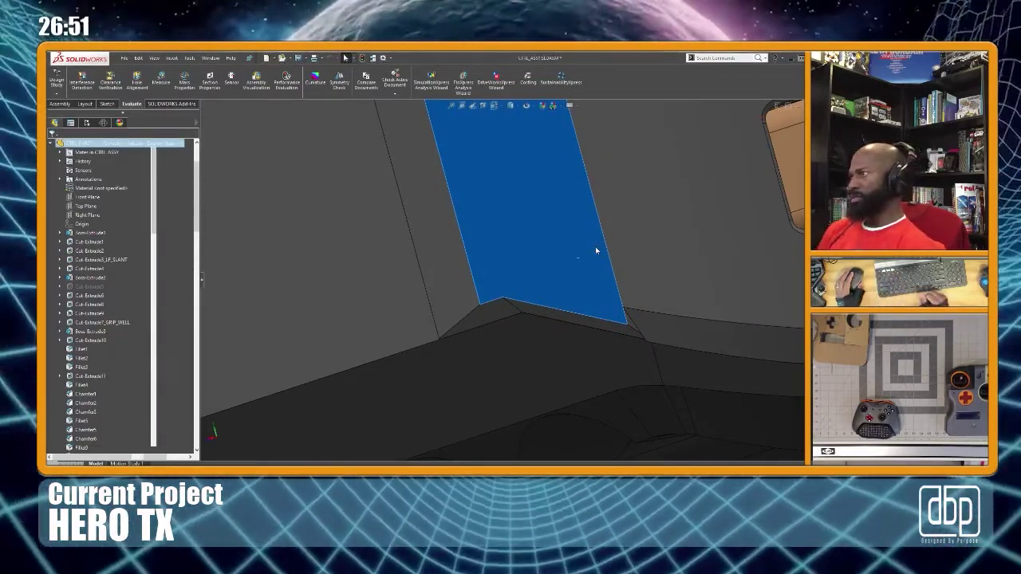
Change the new corner chamfer's angle to 45 degrees in the top-half shell part and compare the result in the assembly
key("ctrl+Tab")
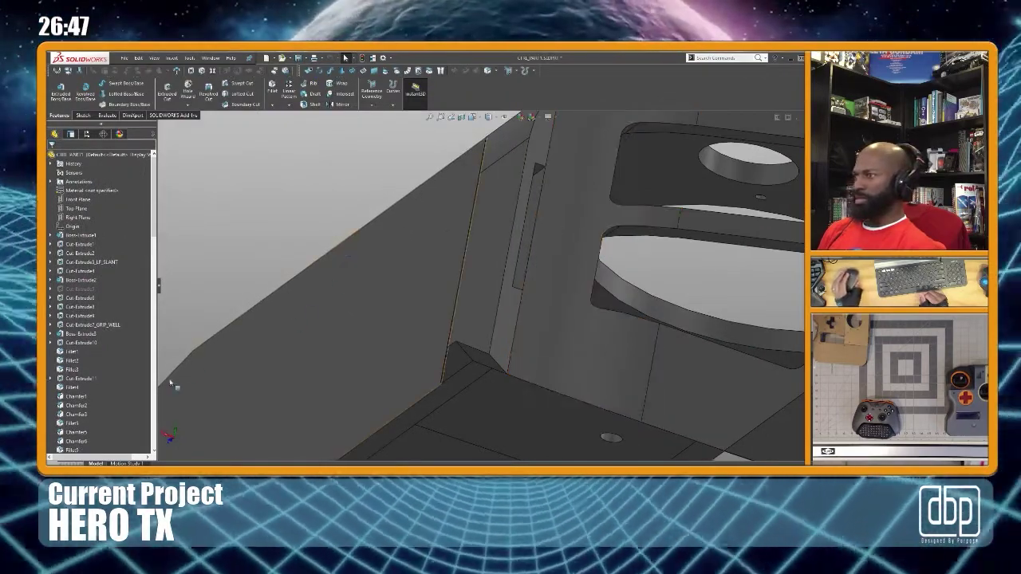
scroll(107, 384, "down", 15)
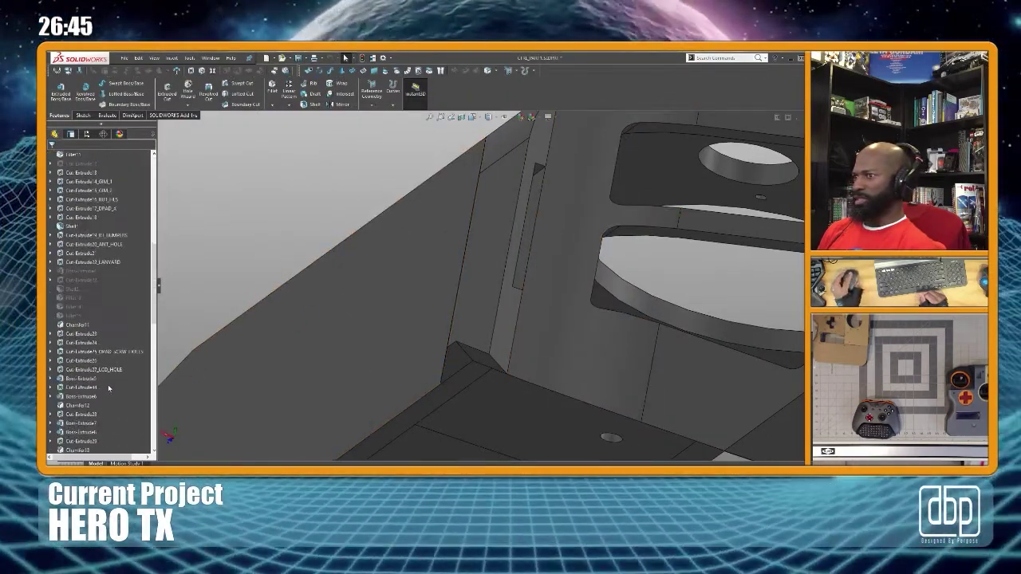
scroll(109, 384, "down", 5)
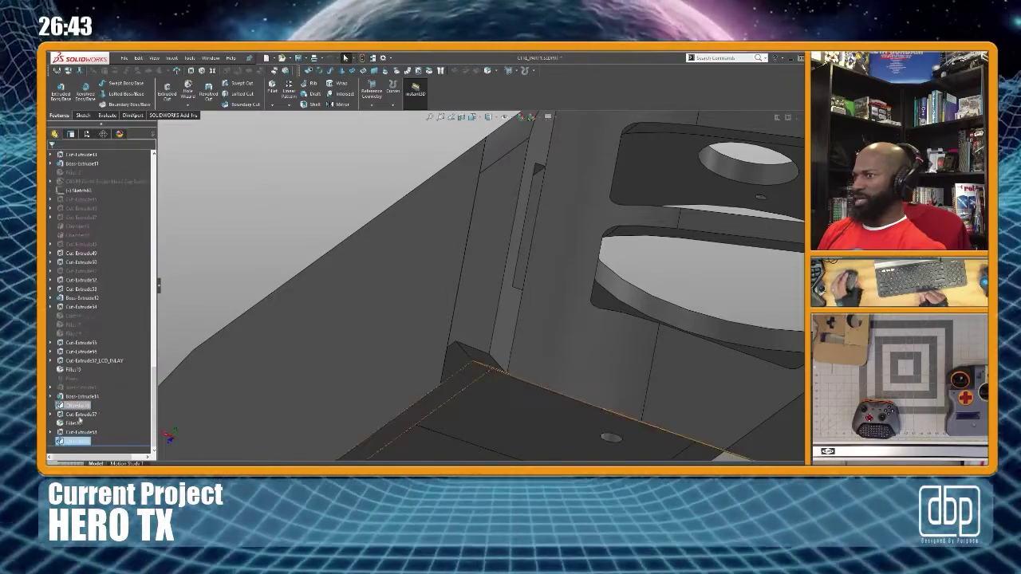
left_click(77, 441)
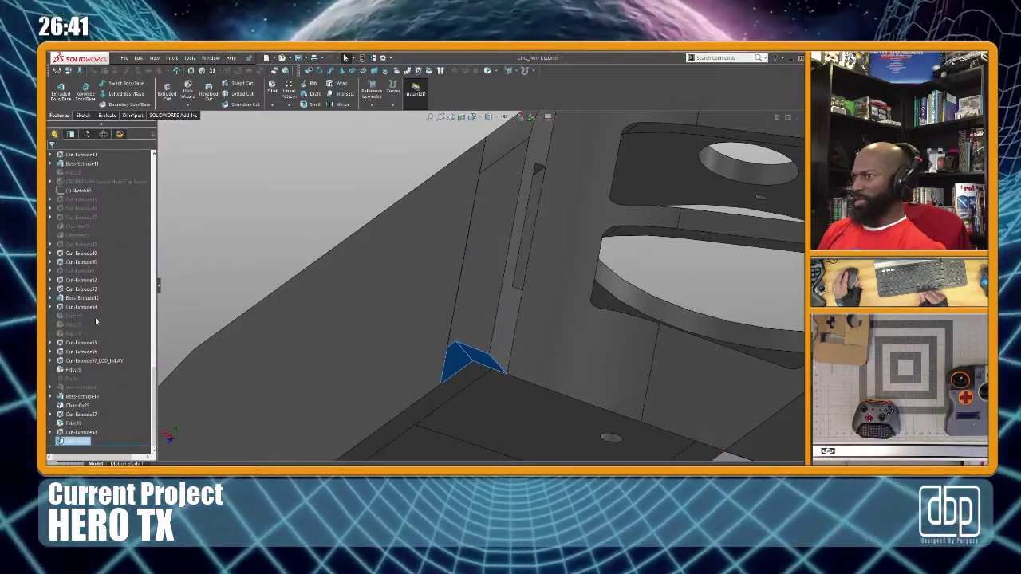
left_click(90, 310)
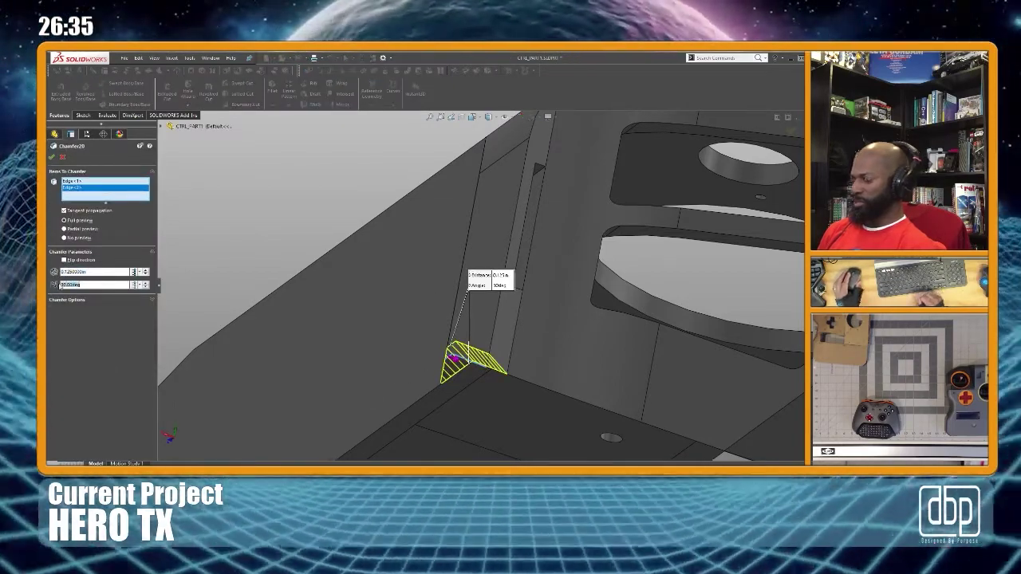
type("45")
key("Return")
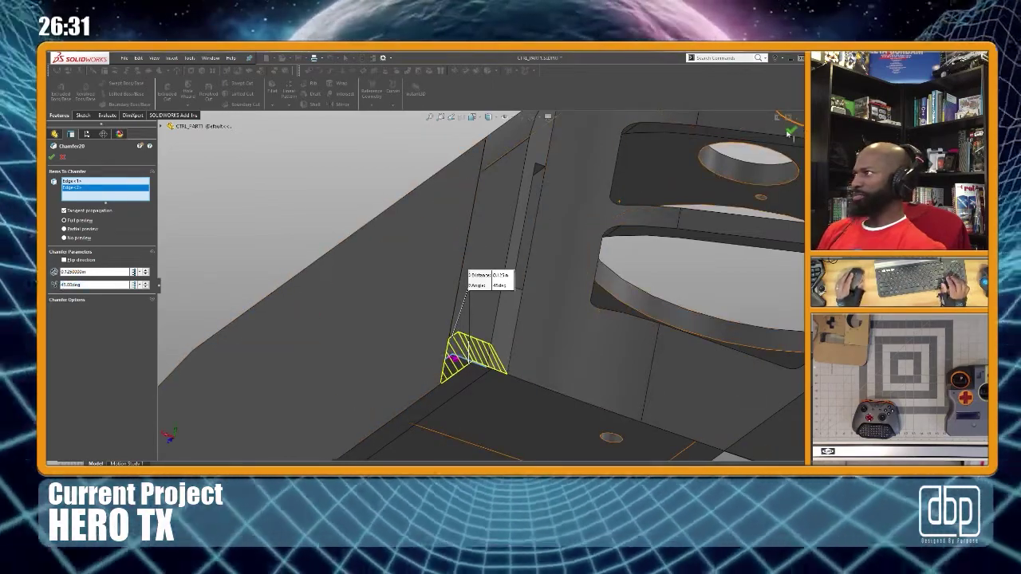
left_click(790, 131)
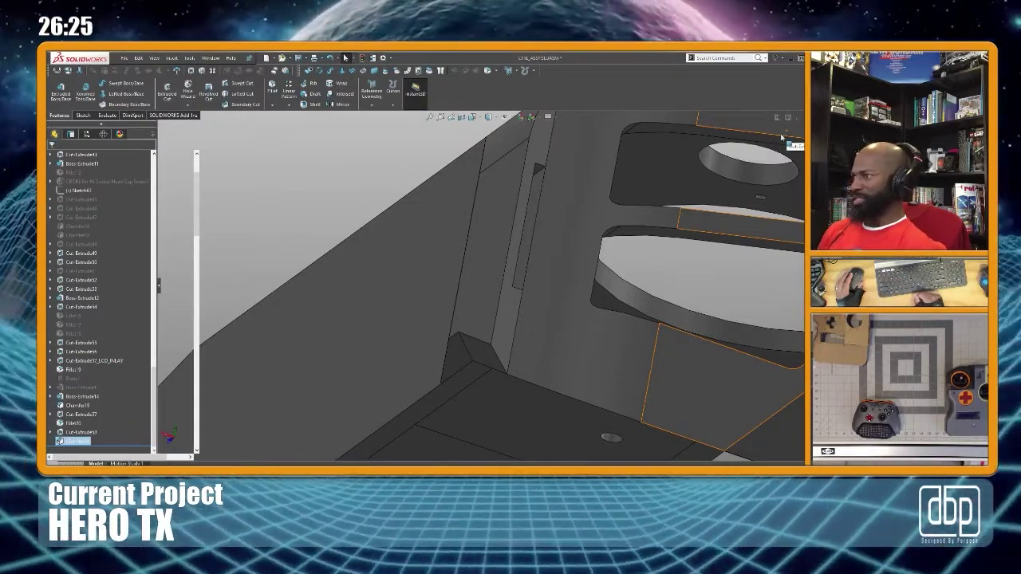
key("ctrl+Tab")
middle_click_drag(641, 308, 689, 324)
scroll(607, 311, "down", 3)
mouse_move(607, 311)
middle_mouse_down()
mouse_move(636, 300)
mouse_move(620, 334)
mouse_move(595, 326)
middle_mouse_up()
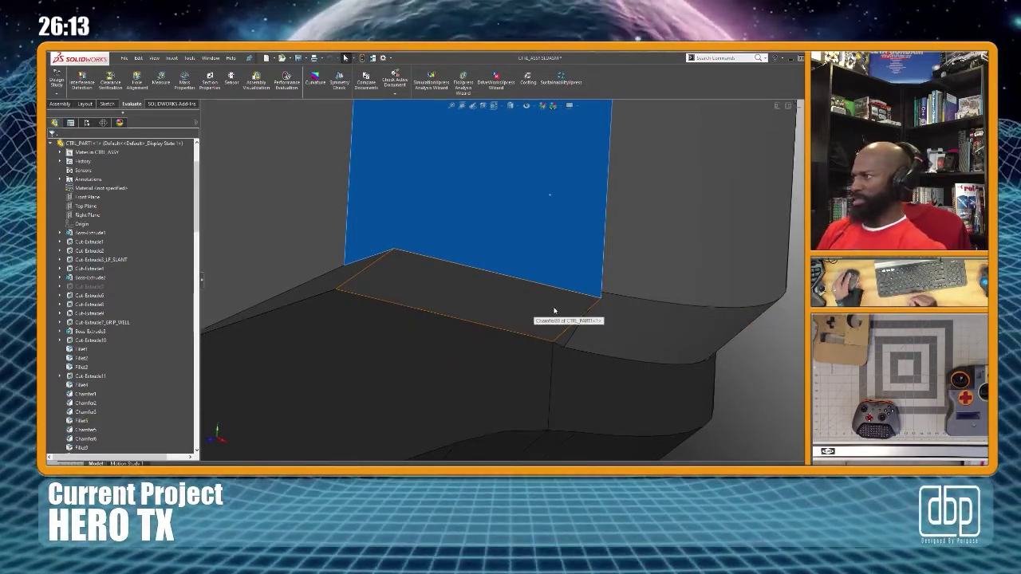
Reopen the corner chamfer in the shell part and set its angle to 60 degrees and its distance to 0.09375 in
key("ctrl+Tab")
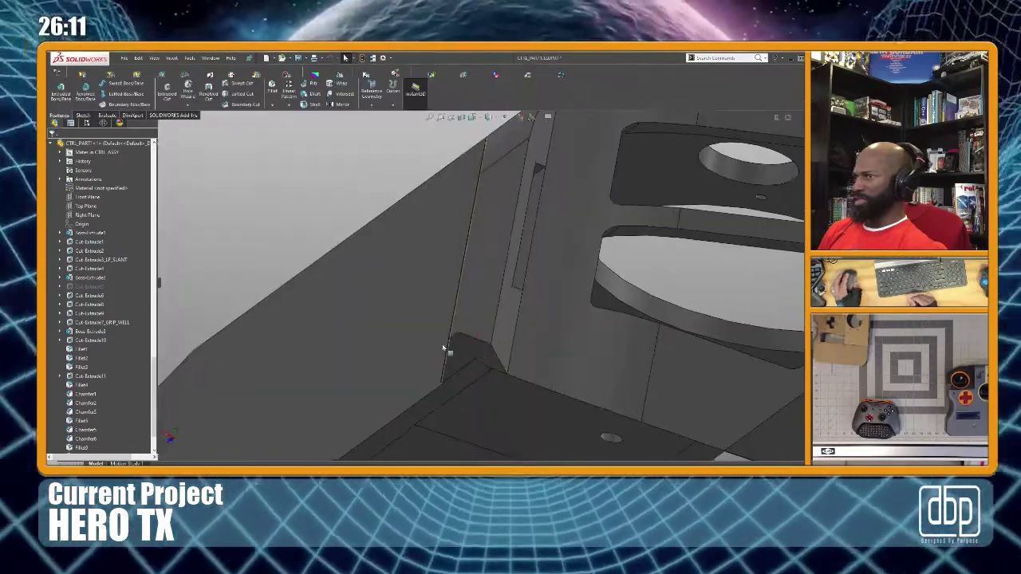
scroll(98, 399, "down", 2)
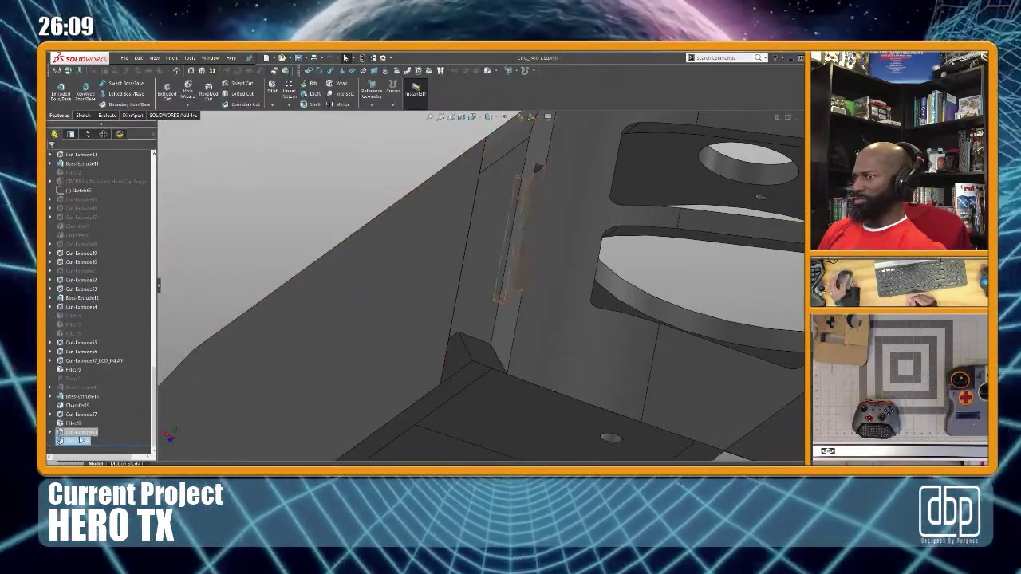
left_click(78, 441)
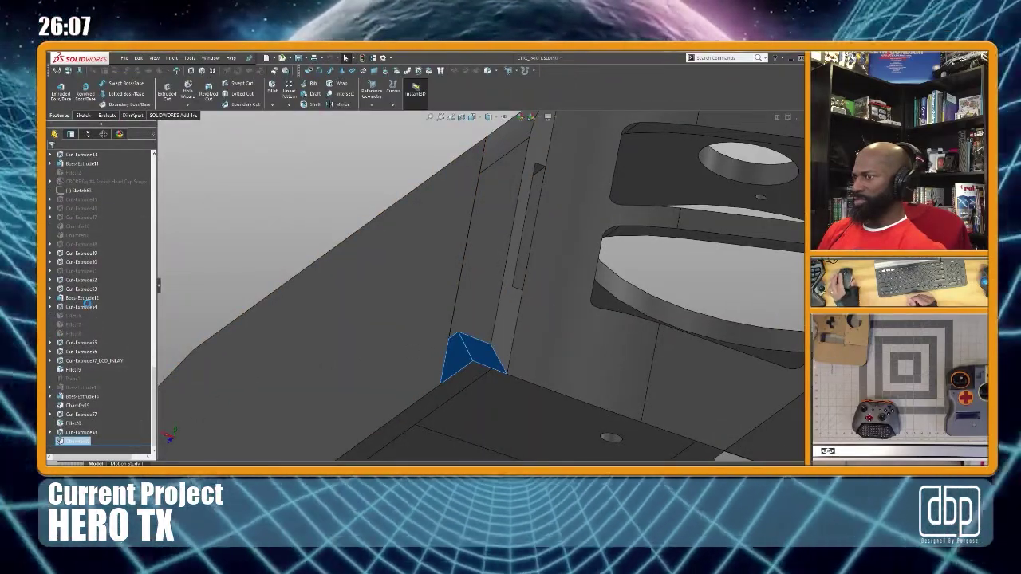
double_click(508, 361)
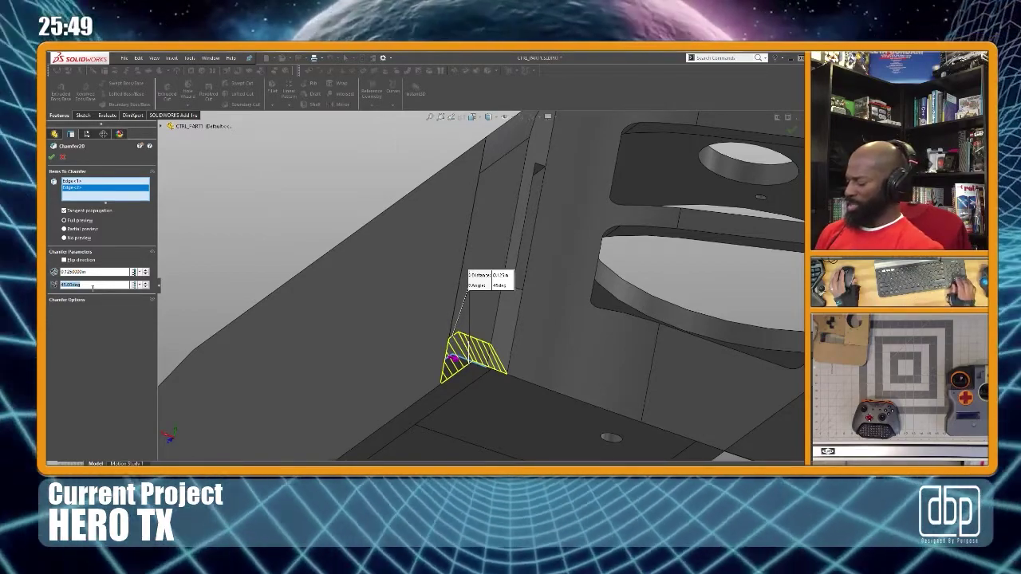
key("Return")
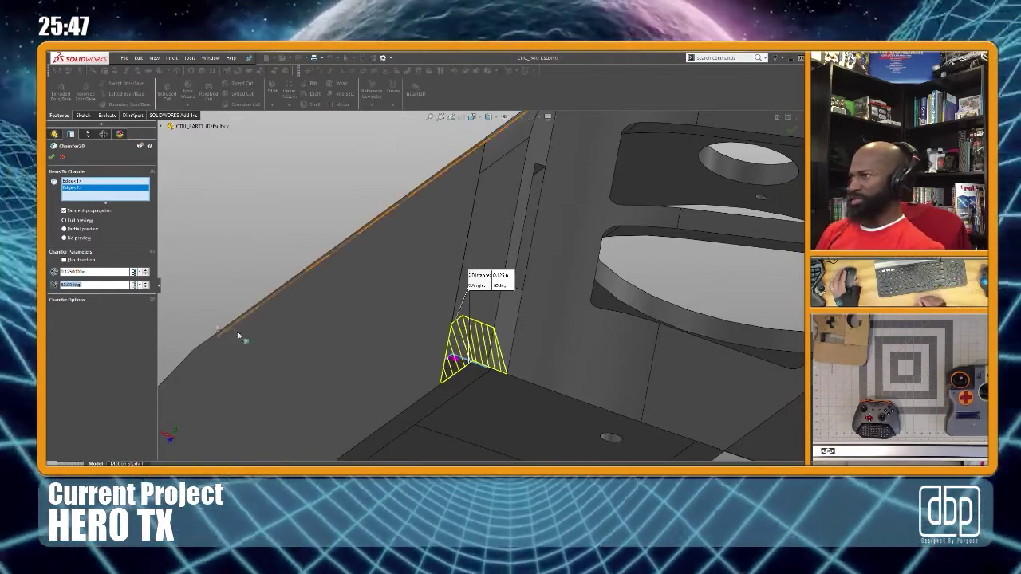
left_click(145, 276)
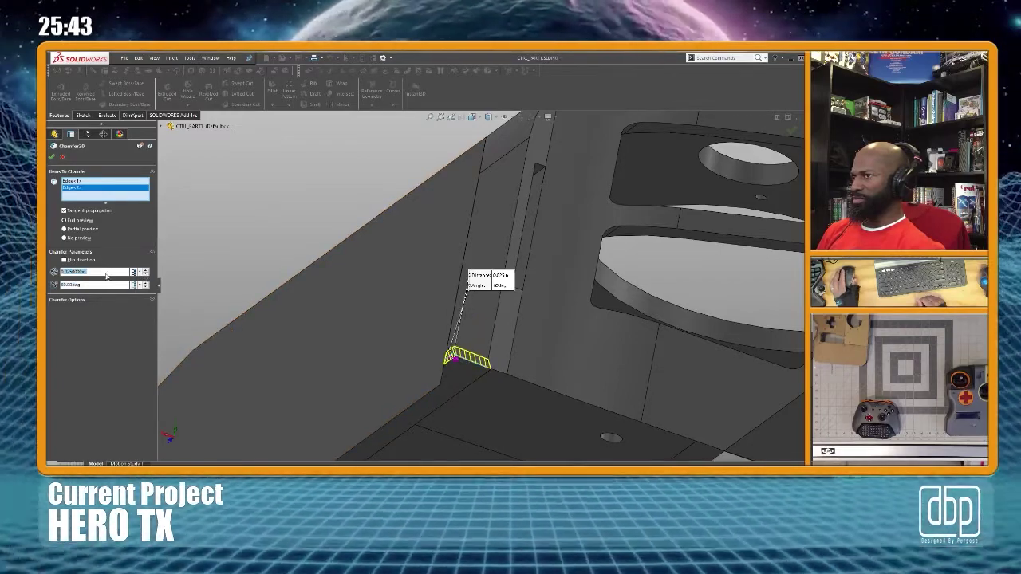
type(".09375")
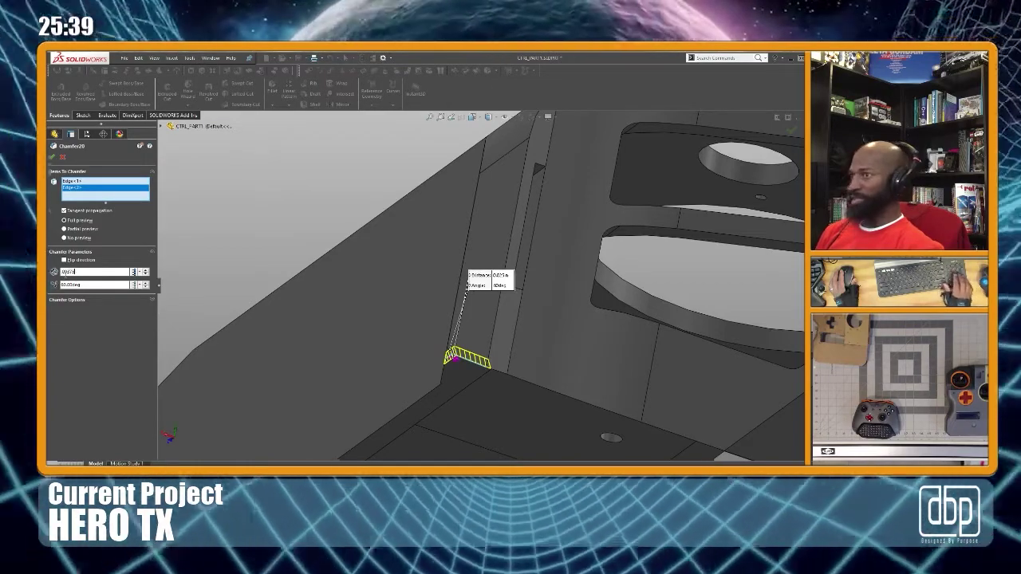
key("Return")
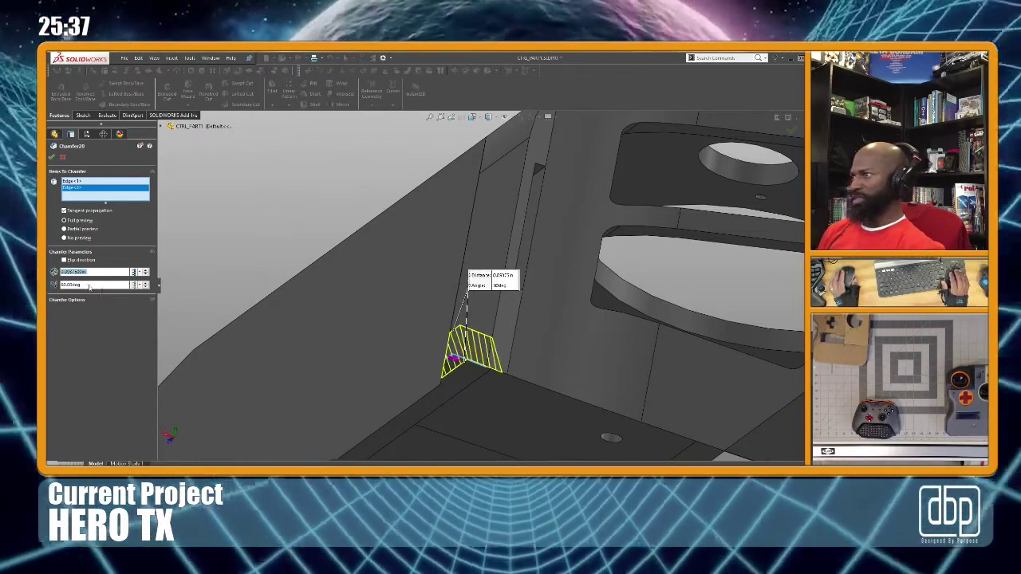
Reduce the corner chamfer's angle to 50 degrees, apply it, and check its fit against the neighbouring edges in the assembly
scroll(495, 374, "down", 3)
middle_click_drag(462, 339, 422, 319)
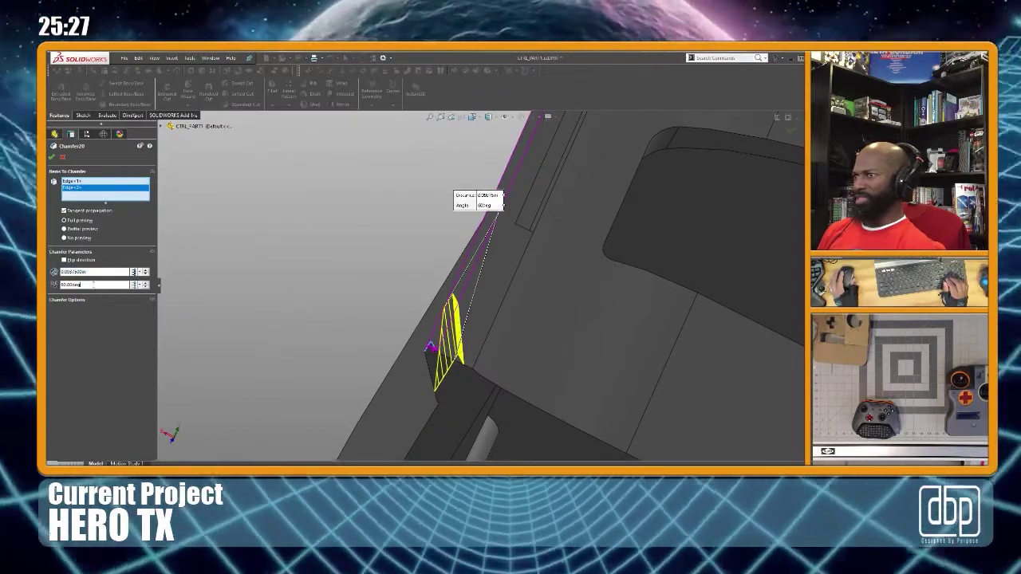
key("Down")
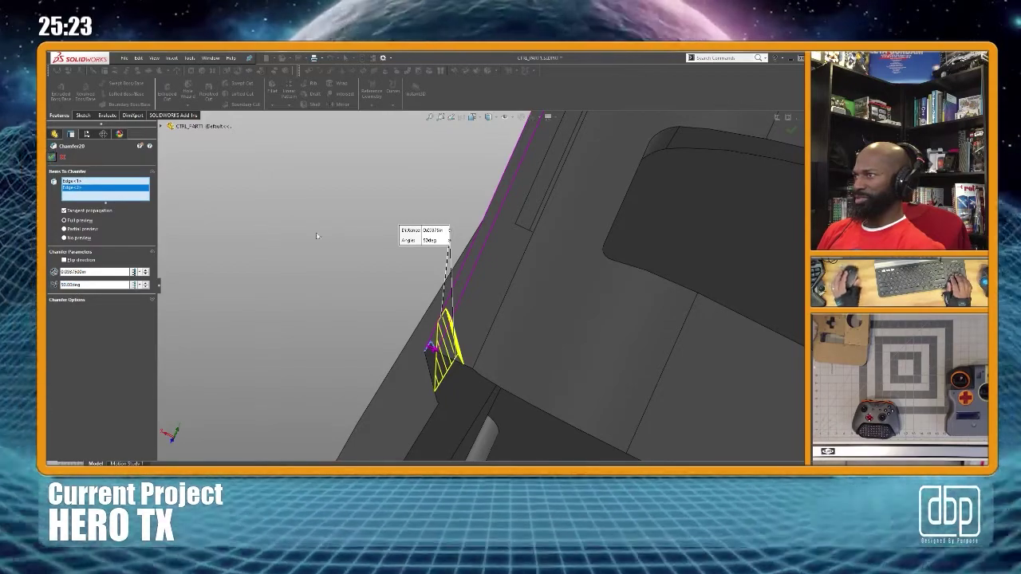
key("Return")
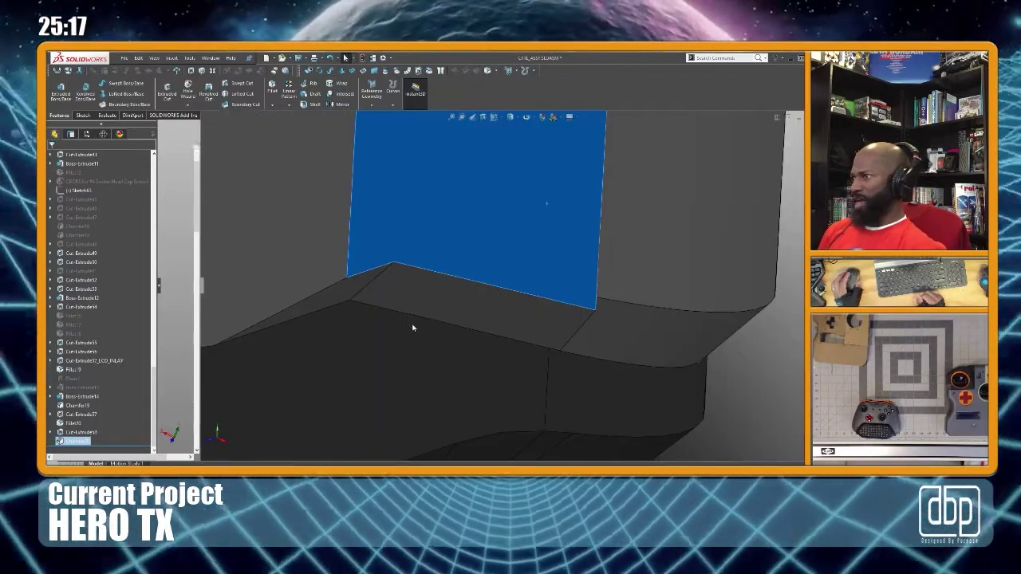
middle_click_drag(596, 289, 454, 209)
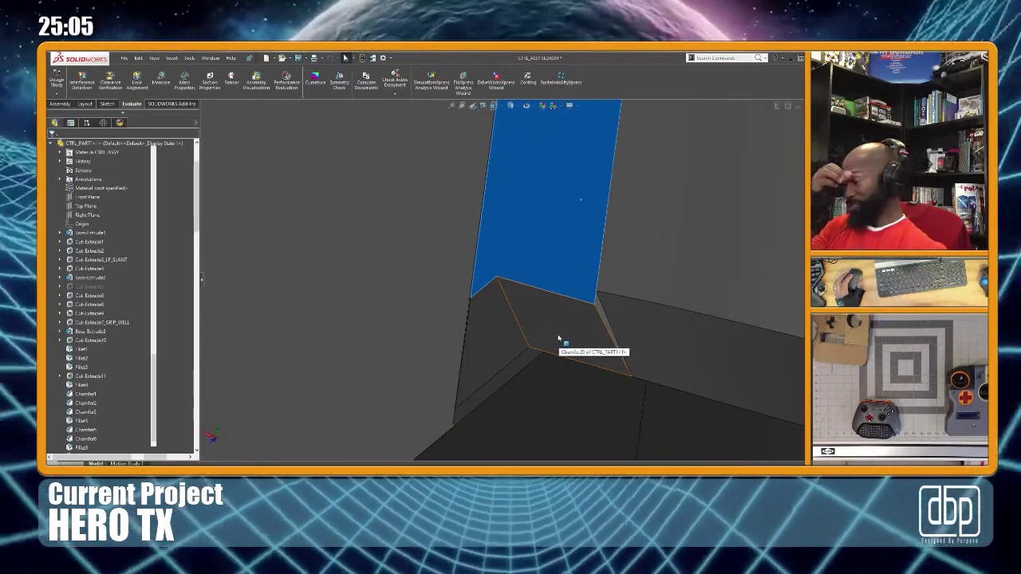
key("ctrl+Tab")
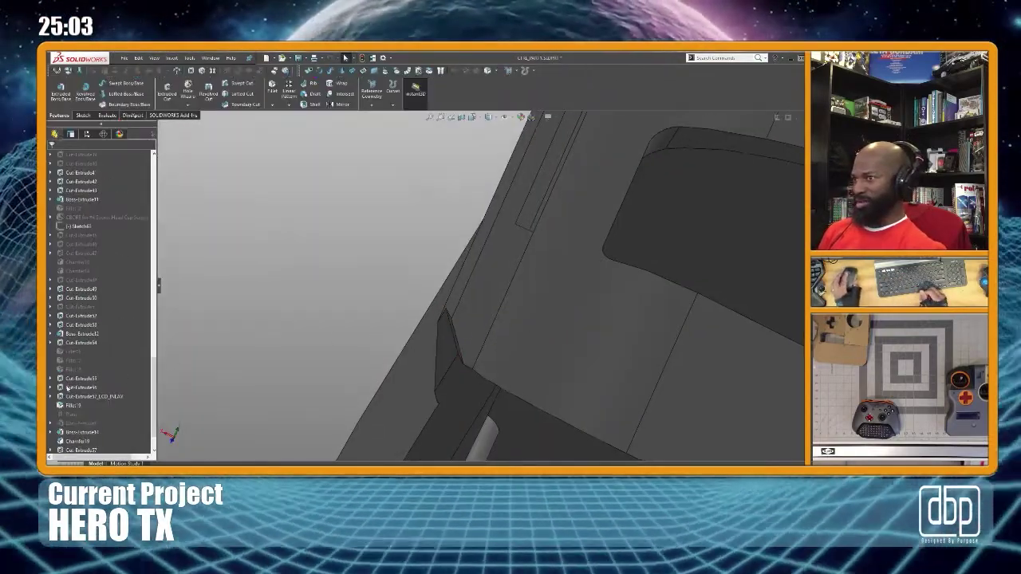
Reopen the corner chamfer in the top-half shell part, set its angle to 55 degrees, and apply it
scroll(96, 319, "down", 15)
left_click(69, 441)
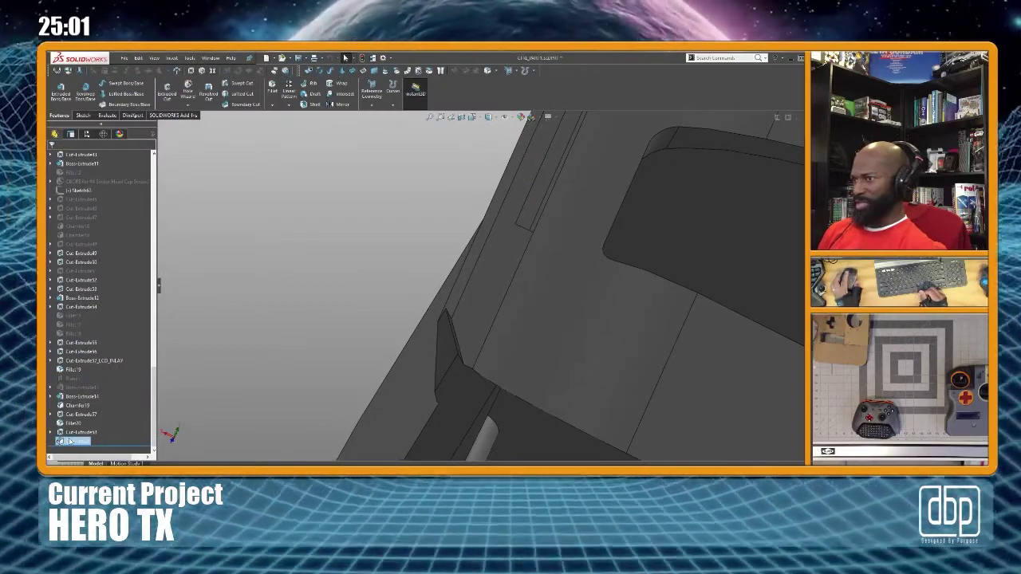
left_click(77, 306)
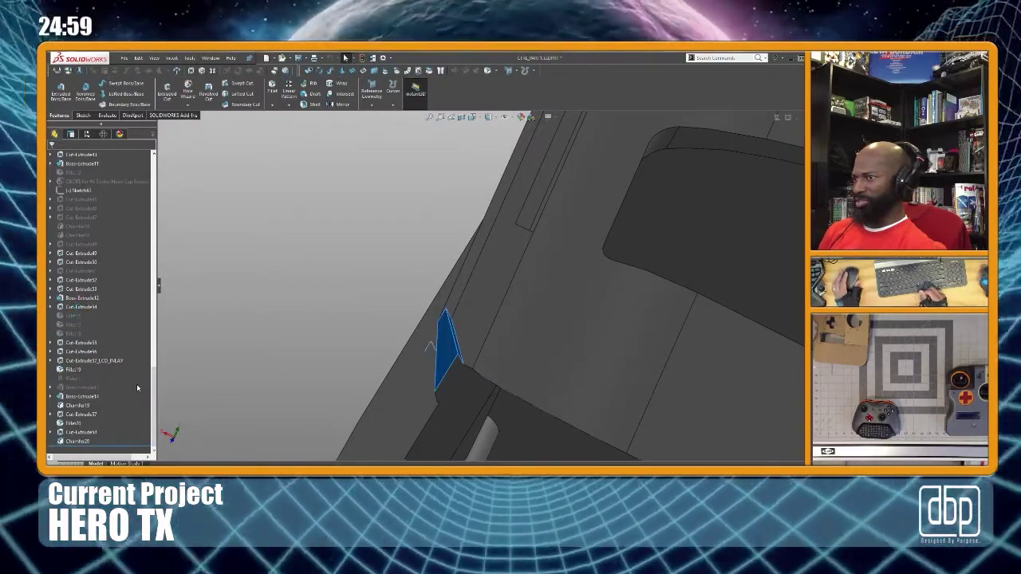
left_click(137, 384)
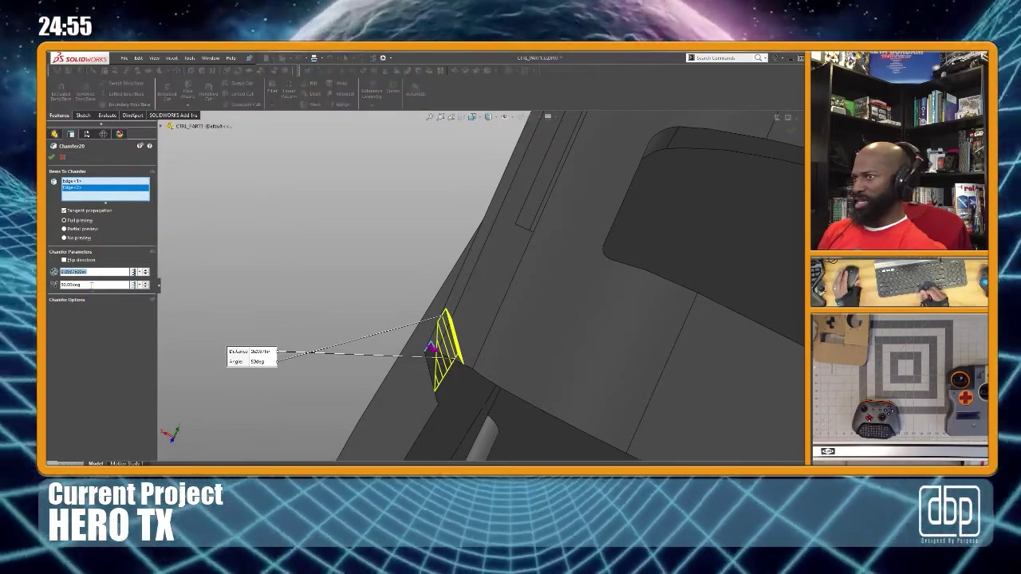
left_click(88, 285)
type("55")
key("Return")
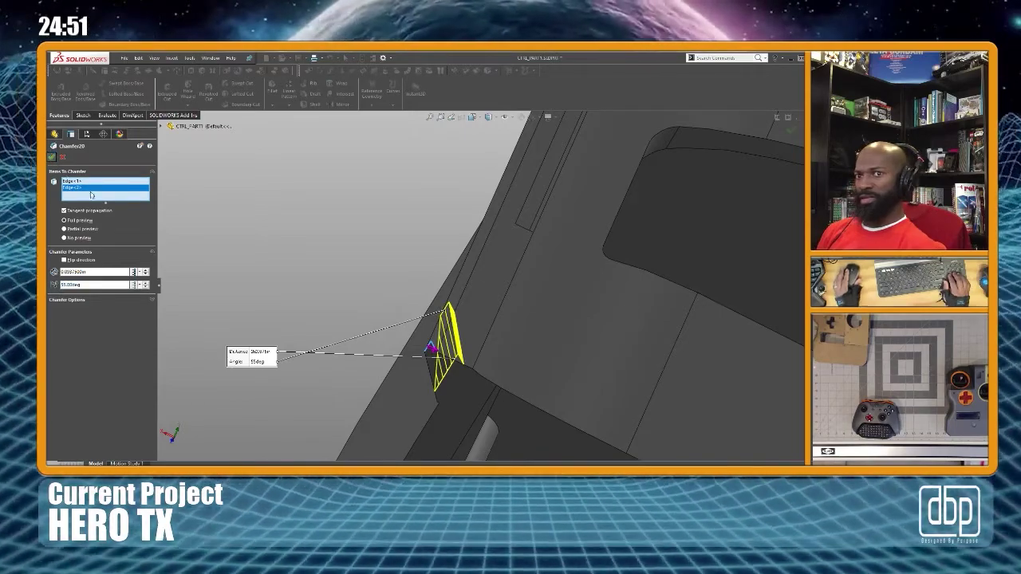
key("Return")
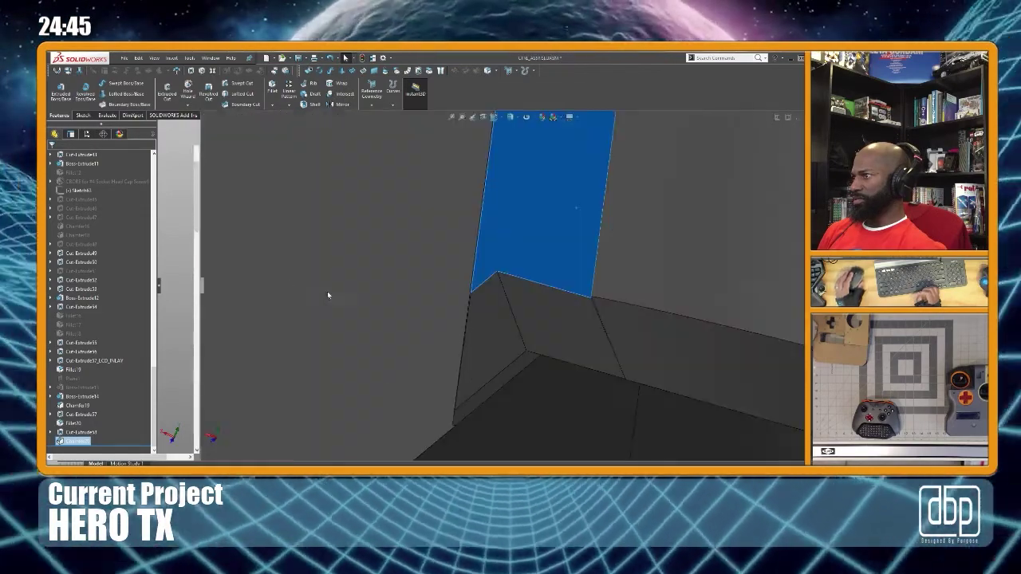
Check the updated corner chamfer against its neighbouring edges in the controller assembly and save the assembly
scroll(616, 337, "down", 2)
mouse_move(600, 287)
middle_mouse_down()
mouse_move(628, 311)
mouse_move(563, 264)
mouse_move(610, 304)
middle_mouse_up()
scroll(606, 297, "up", 5)
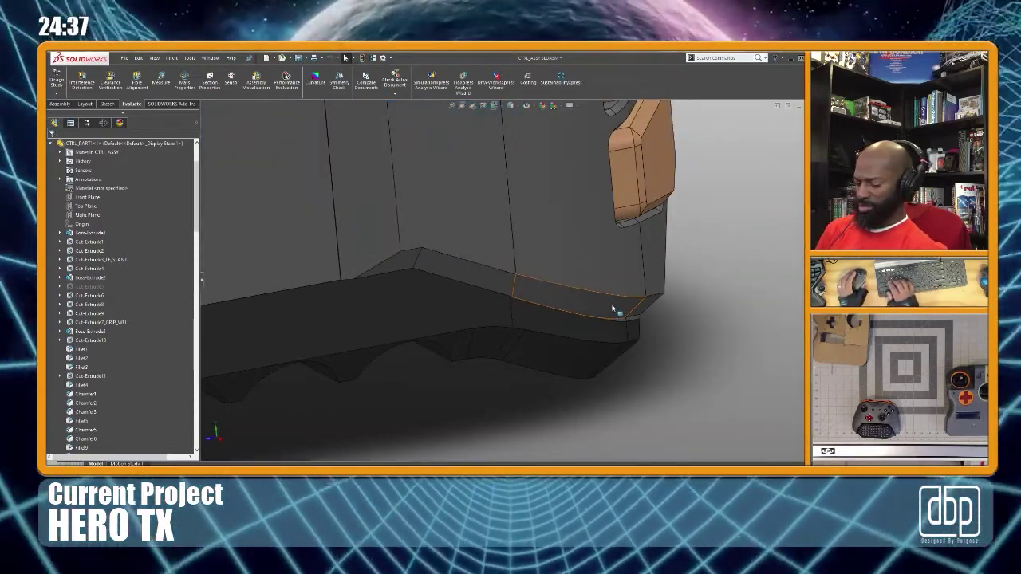
key("ctrl+s")
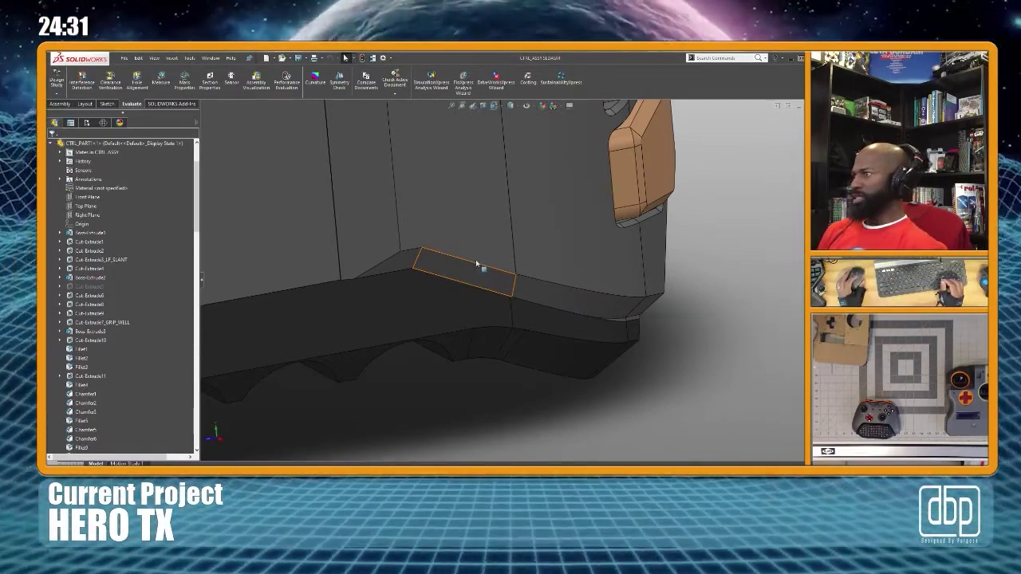
Examine the chamfered lower corner beside the orange shoulder buttons from the underside, the side, and with the whole controller in sight
middle_click_drag(521, 263, 486, 263)
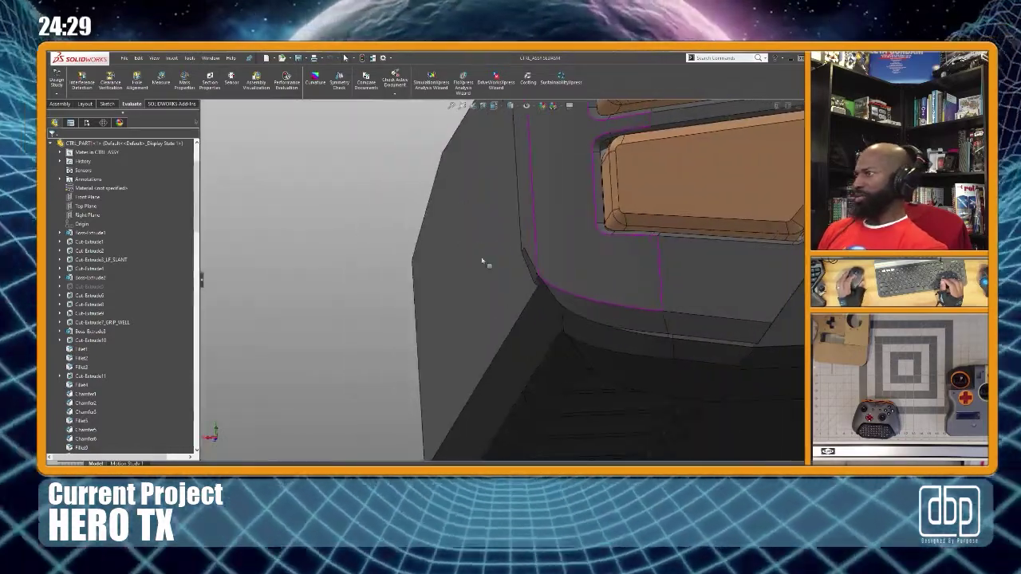
scroll(538, 265, "up", 2)
scroll(559, 265, "up", 3)
scroll(568, 230, "down", 2)
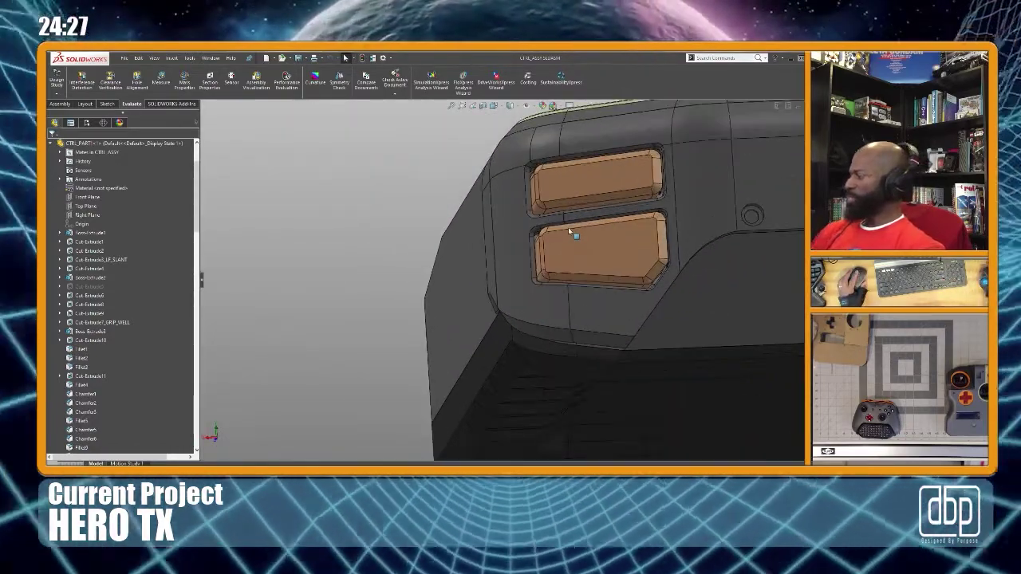
middle_click_drag(485, 274, 691, 340)
scroll(684, 252, "up", 1)
scroll(640, 272, "down", 1)
middle_click_drag(566, 295, 627, 289)
scroll(544, 287, "down", 4)
middle_click_drag(558, 297, 491, 339)
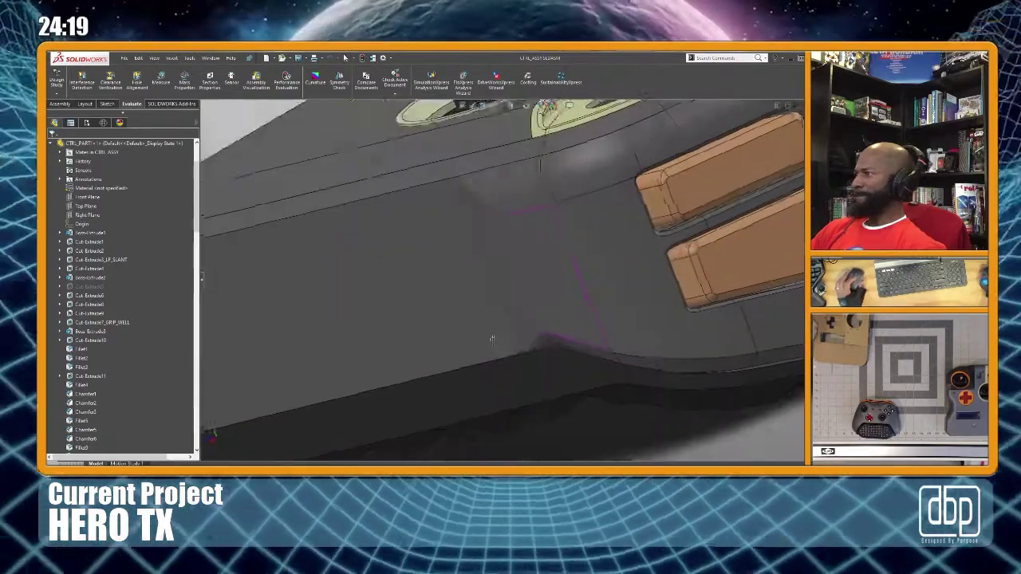
scroll(561, 316, "up", 6)
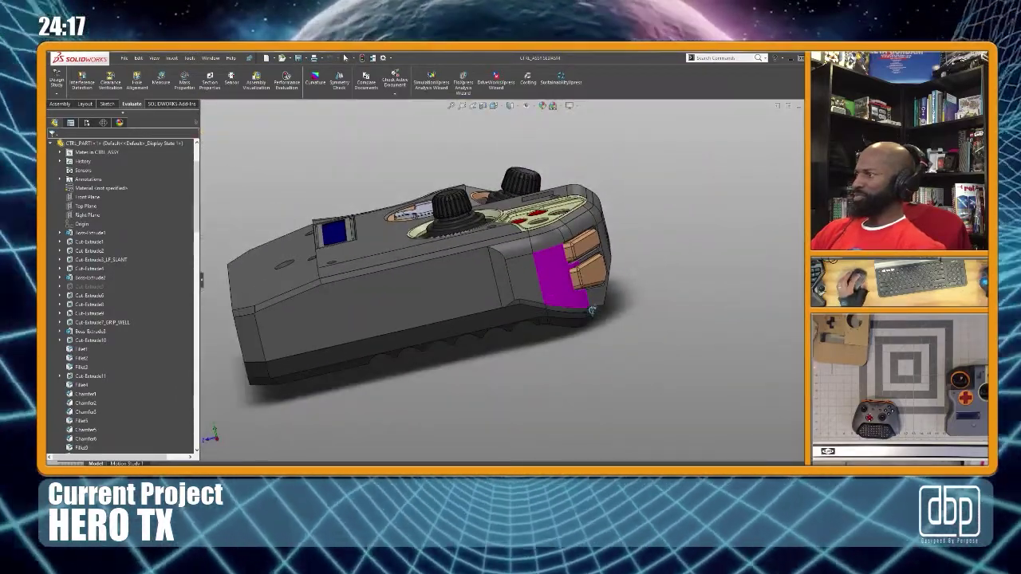
scroll(594, 319, "up", 2)
middle_click_drag(588, 333, 572, 325)
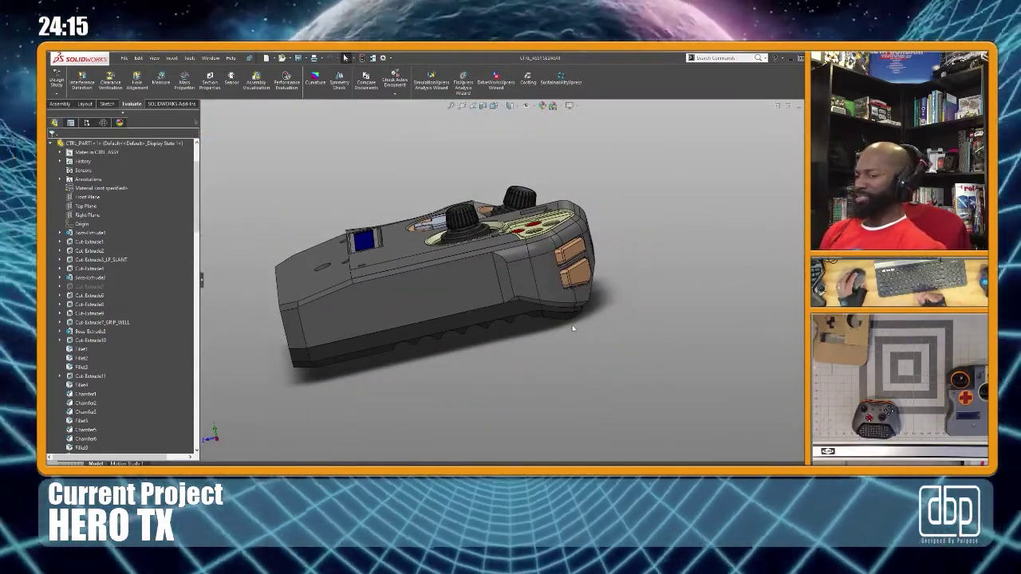
Examine how the corner chamfer runs from the grip's side recess into the lower edge beneath the shoulder buttons
scroll(534, 273, "down", 3)
scroll(530, 315, "down", 2)
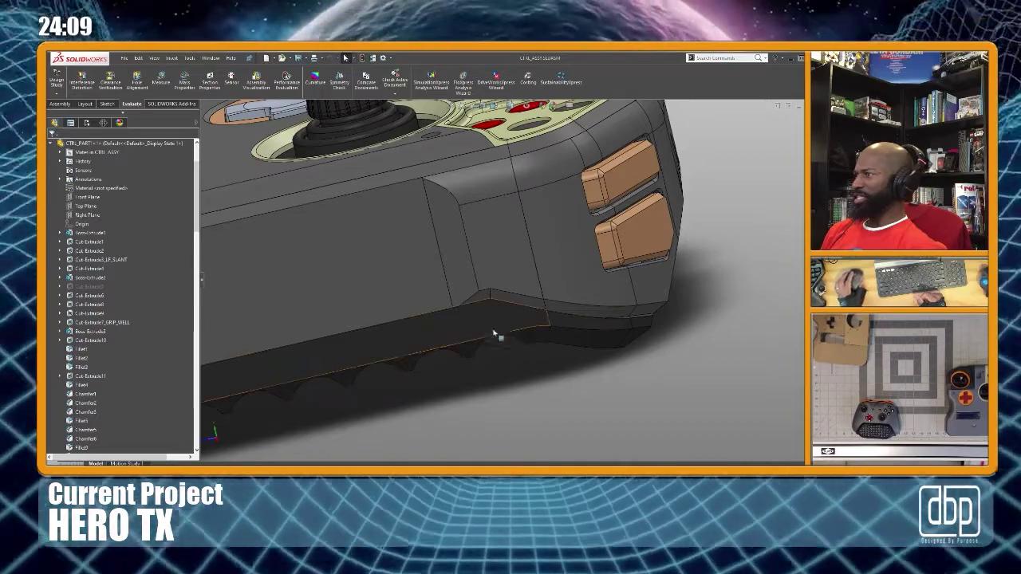
middle_click(579, 327)
middle_click_drag(580, 327, 556, 317)
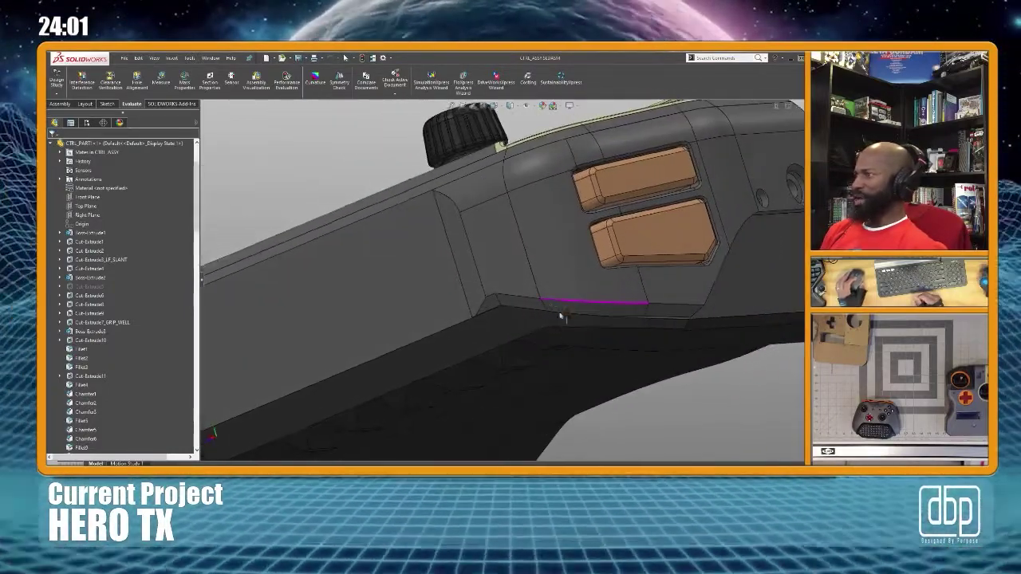
scroll(651, 325, "up", 2)
scroll(655, 298, "down", 2)
middle_click_drag(518, 276, 494, 327)
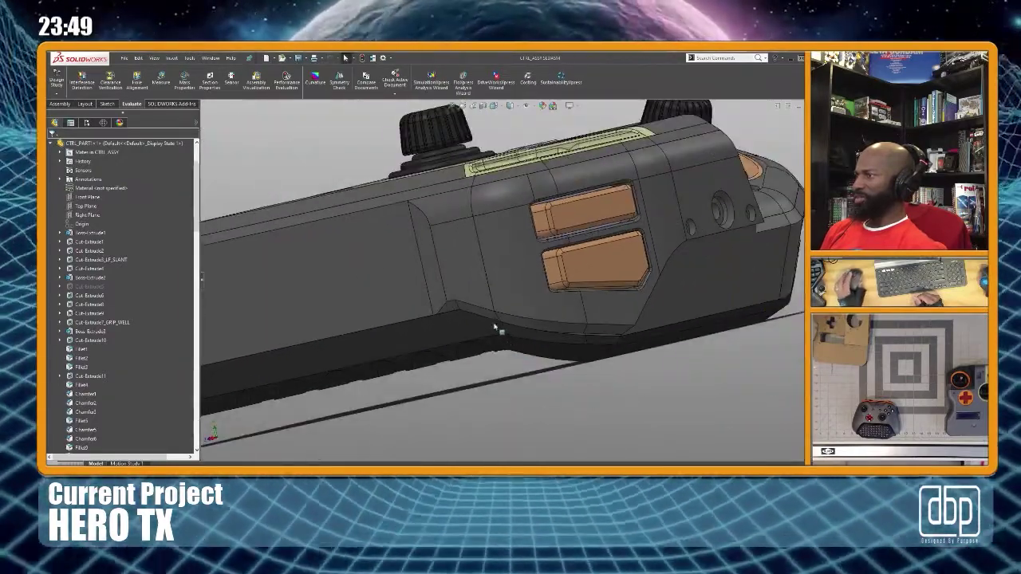
scroll(503, 321, "up", 3)
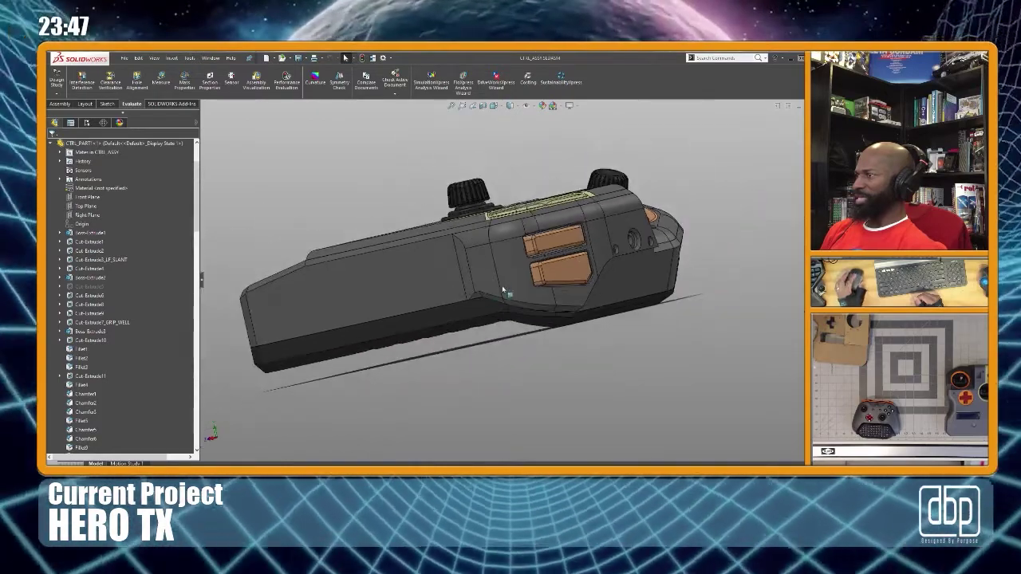
scroll(504, 294, "down", 2)
middle_click_drag(481, 283, 516, 319)
scroll(515, 322, "down", 6)
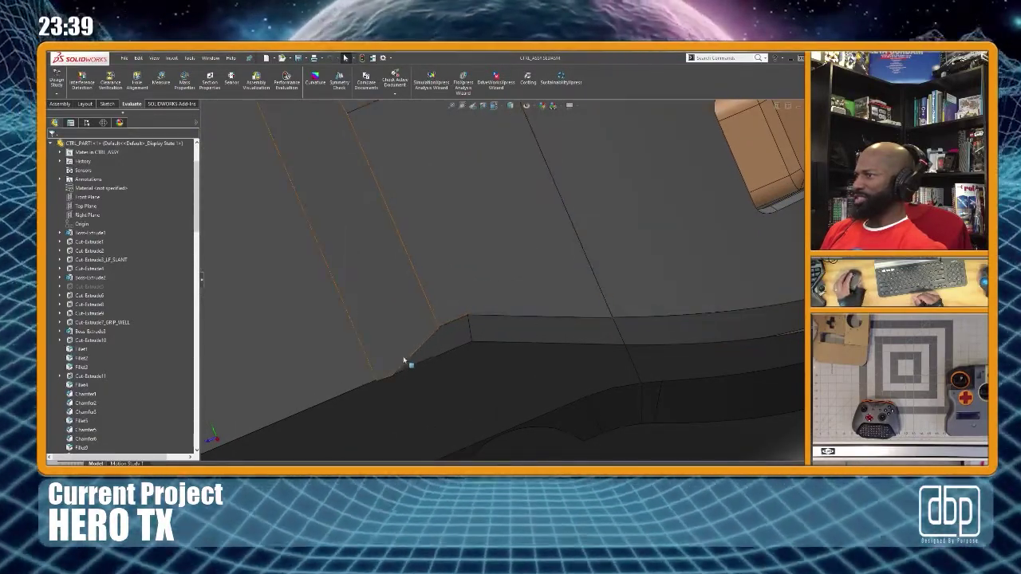
scroll(468, 325, "up", 6)
middle_click_drag(549, 309, 460, 349)
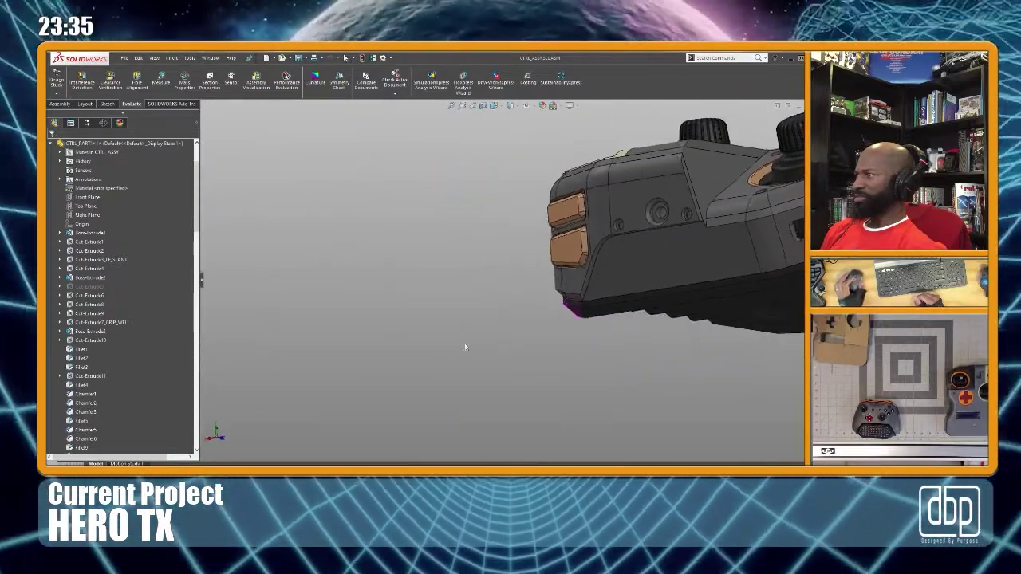
Inspect the lower edge faces under the shoulder buttons and the controller's overall outline from the front, underside and rear corner
scroll(519, 311, "up", 4)
scroll(604, 215, "down", 3)
scroll(556, 286, "up", 3)
middle_click_drag(556, 285, 603, 260)
scroll(672, 234, "down", 3)
scroll(604, 280, "up", 2)
scroll(540, 307, "down", 5)
middle_click(543, 305)
middle_click_drag(543, 305, 489, 286)
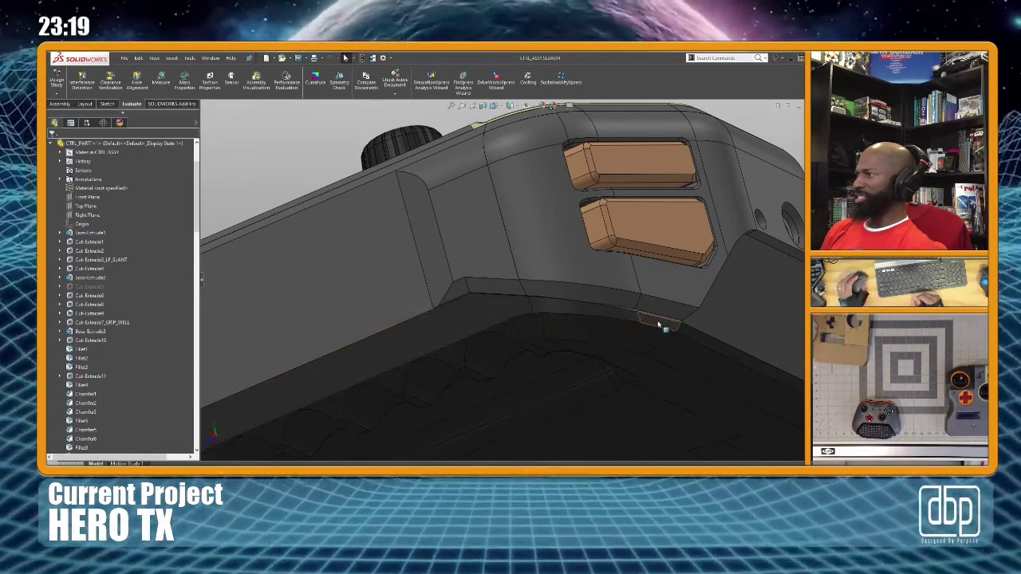
scroll(627, 308, "down", 3)
middle_click_drag(593, 316, 510, 275)
middle_click_drag(368, 295, 484, 269)
scroll(484, 269, "up", 3)
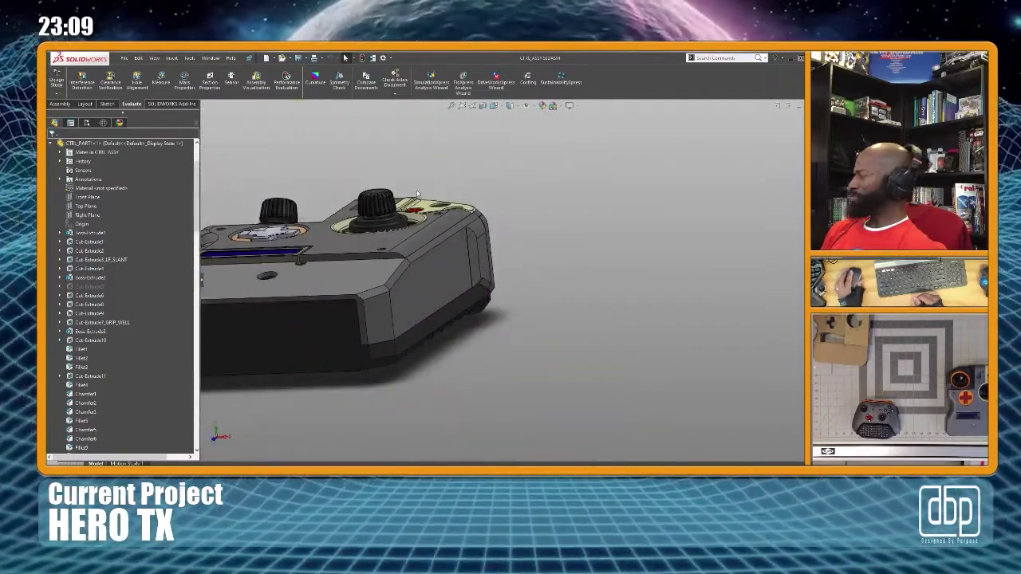
Inspect the controller assembly from straight above and around the side wall next to the face buttons
scroll(408, 178, "up", 2)
scroll(408, 178, "down", 3)
middle_click_drag(478, 262, 519, 269)
key("ctrl+5")
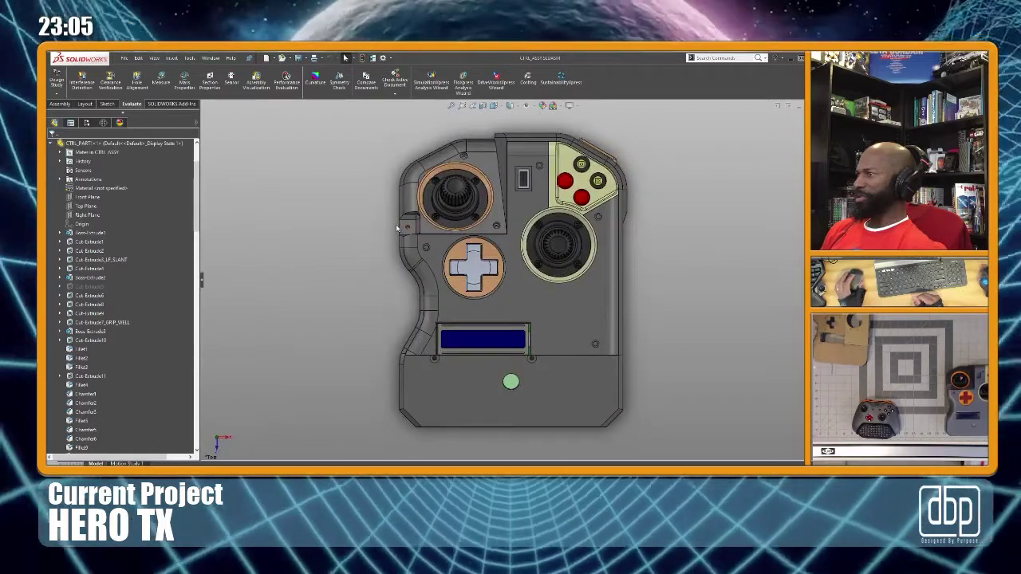
scroll(479, 231, "down", 3)
middle_click_drag(483, 234, 606, 308)
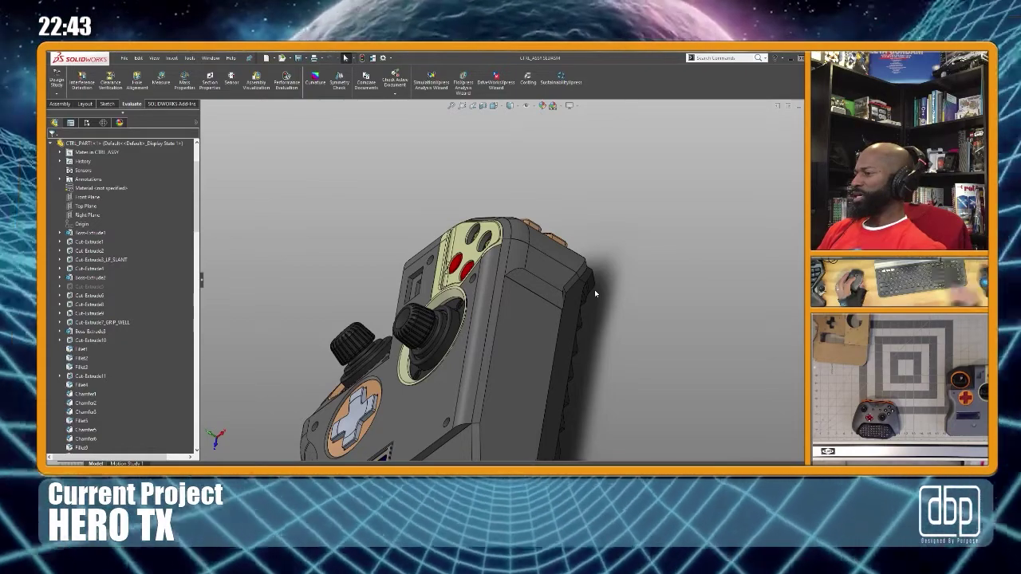
middle_click_drag(612, 281, 591, 299)
scroll(591, 299, "up", 2)
mouse_move(500, 293)
middle_mouse_down()
mouse_move(576, 296)
mouse_move(507, 289)
middle_mouse_up()
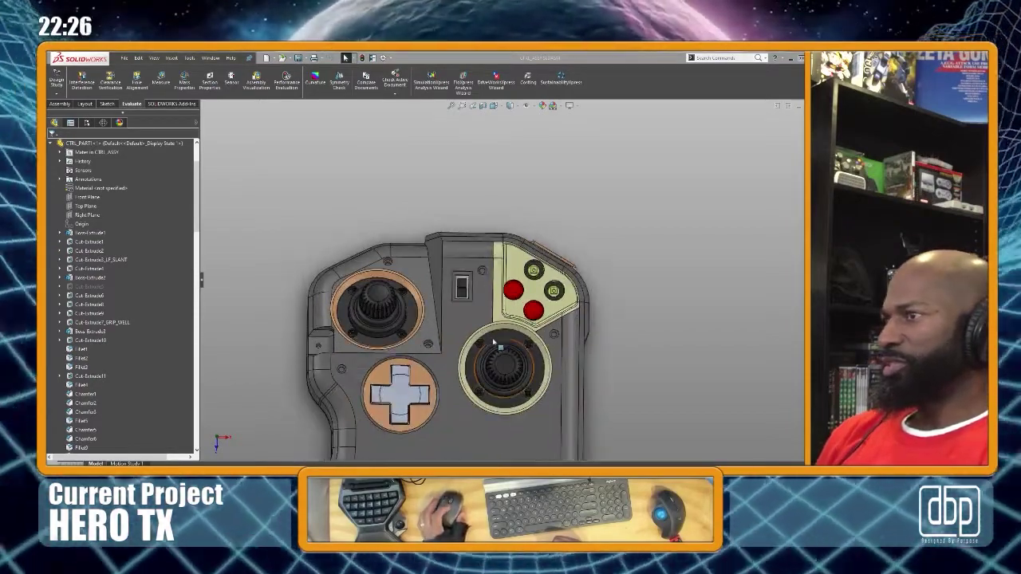
Examine the controller's upper end, including the shoulder buttons, the round port with its screw holes and the corner slot
middle_click_drag(495, 345, 511, 380)
scroll(558, 359, "down", 3)
middle_click_drag(534, 335, 600, 328)
scroll(607, 320, "up", 4)
middle_click_drag(631, 230, 599, 319)
scroll(548, 281, "up", 4)
key("f")
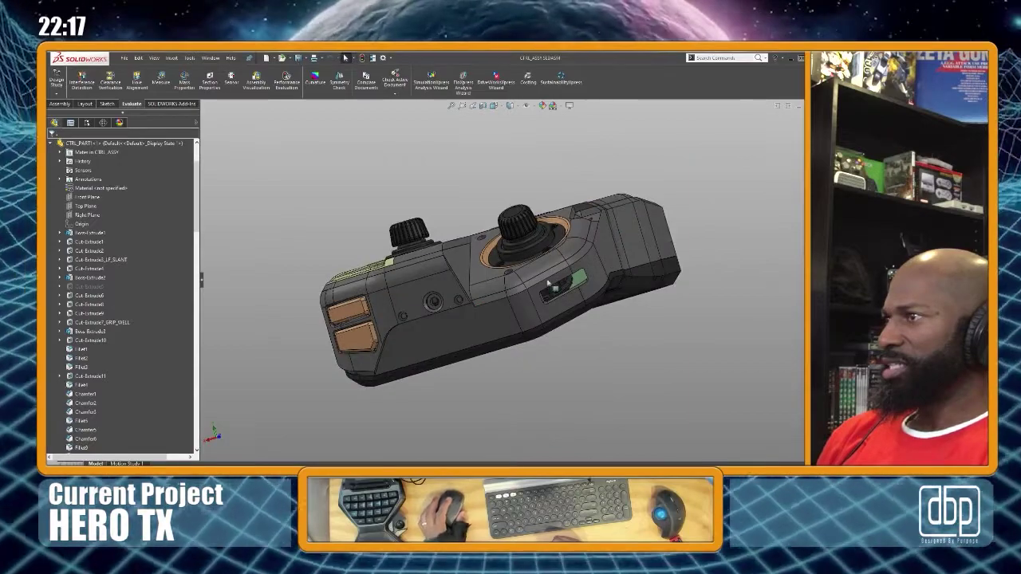
middle_click_drag(471, 346, 632, 326)
scroll(595, 291, "down", 4)
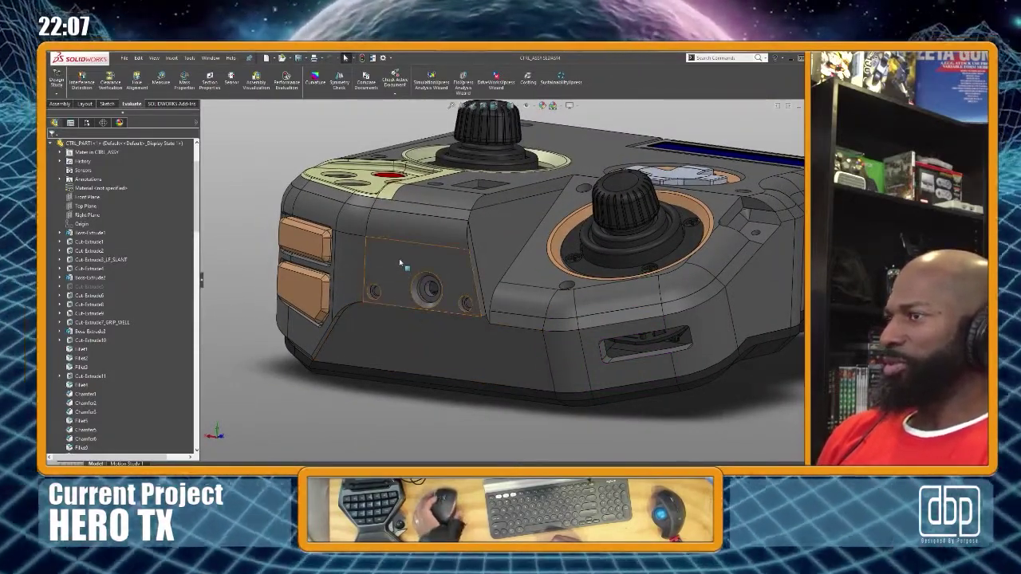
middle_click_drag(399, 258, 372, 327)
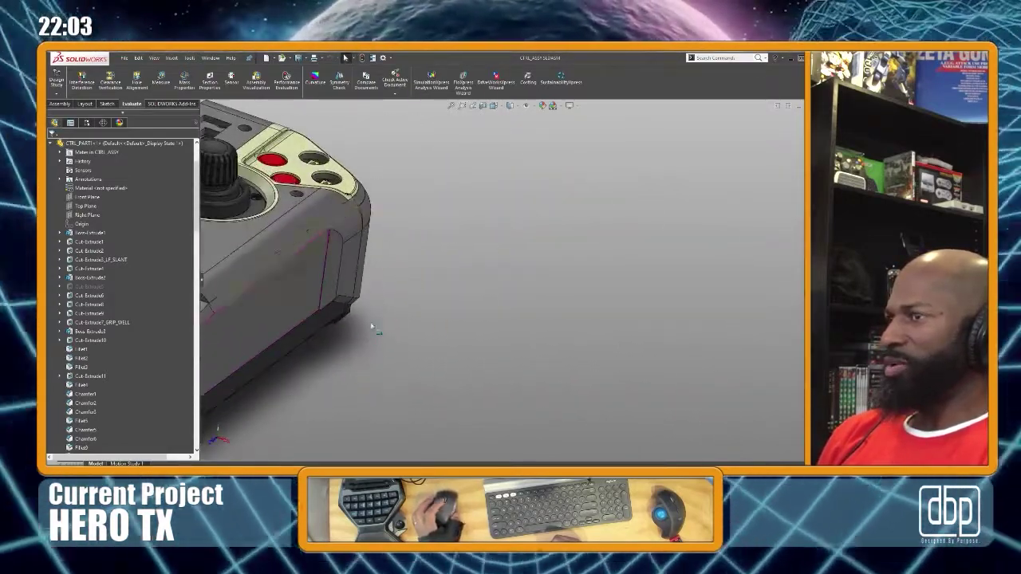
Examine the angled recess in the side wall beside the face buttons, close up and from above
scroll(372, 327, "down", 8)
middle_click_drag(292, 319, 340, 304)
scroll(384, 234, "up", 3)
scroll(436, 222, "up", 2)
scroll(495, 203, "down", 3)
middle_click_drag(437, 319, 441, 360)
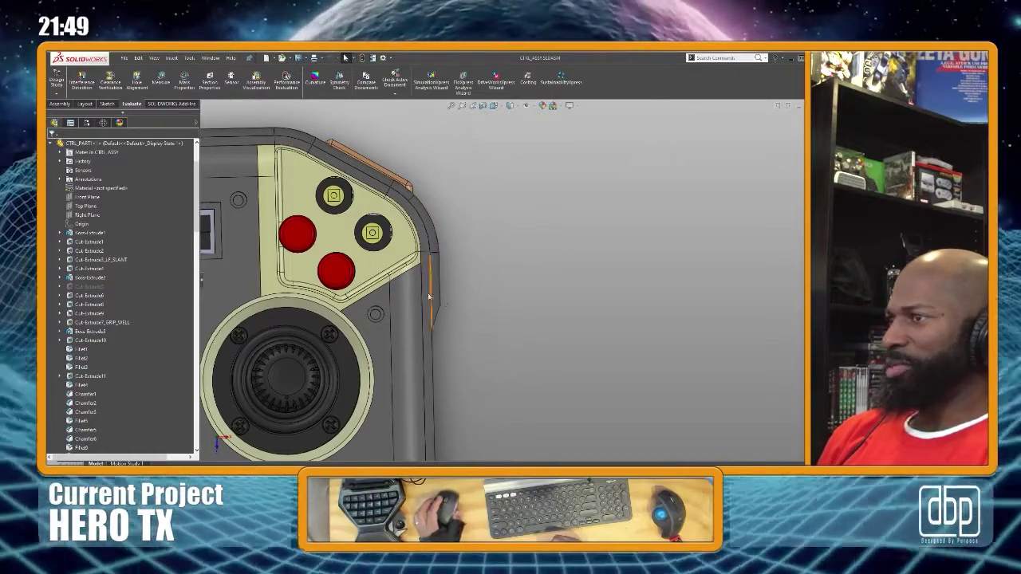
scroll(374, 352, "up", 2)
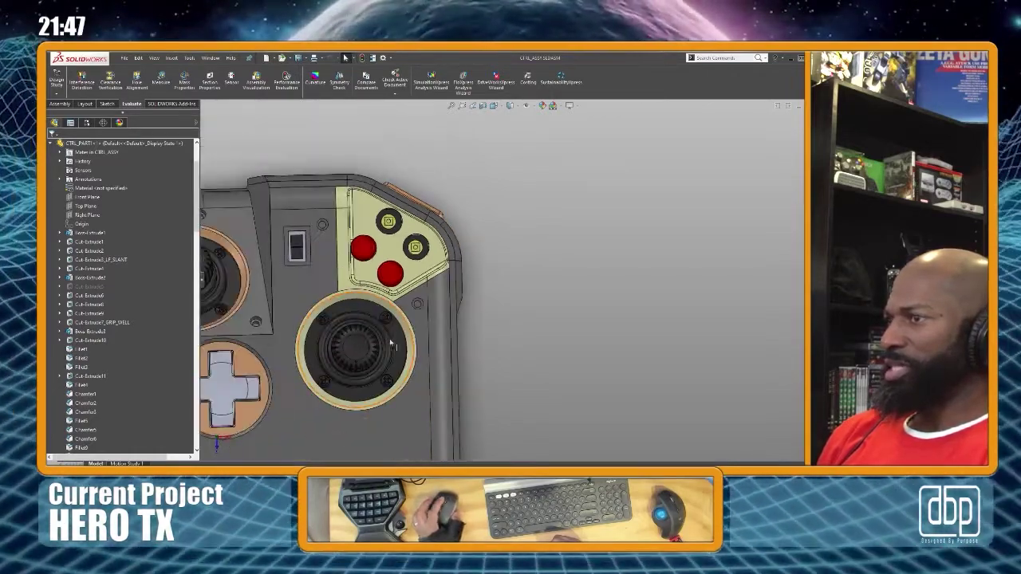
middle_click_drag(466, 314, 445, 308)
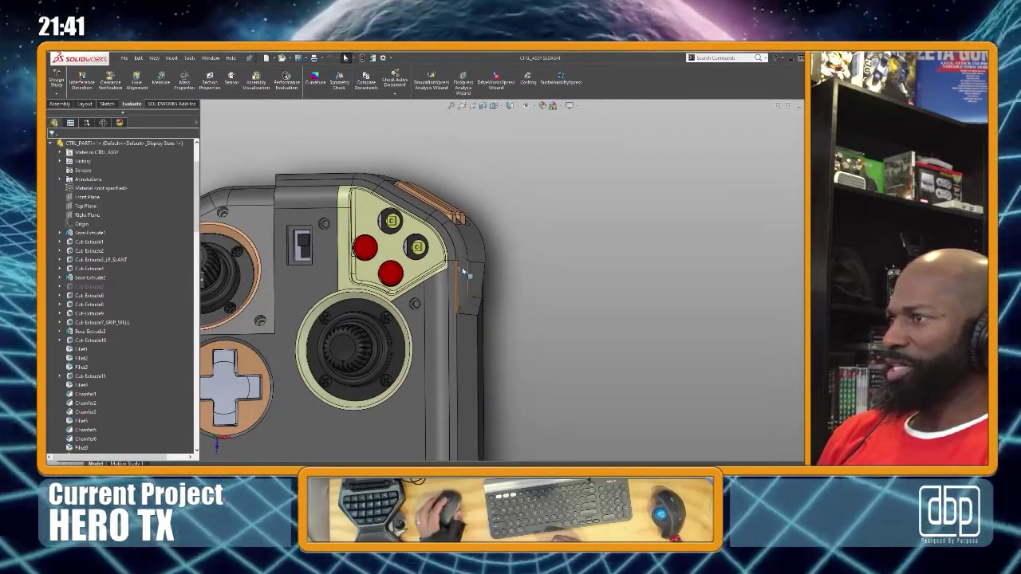
scroll(443, 313, "up", 3)
middle_click_drag(450, 318, 475, 319)
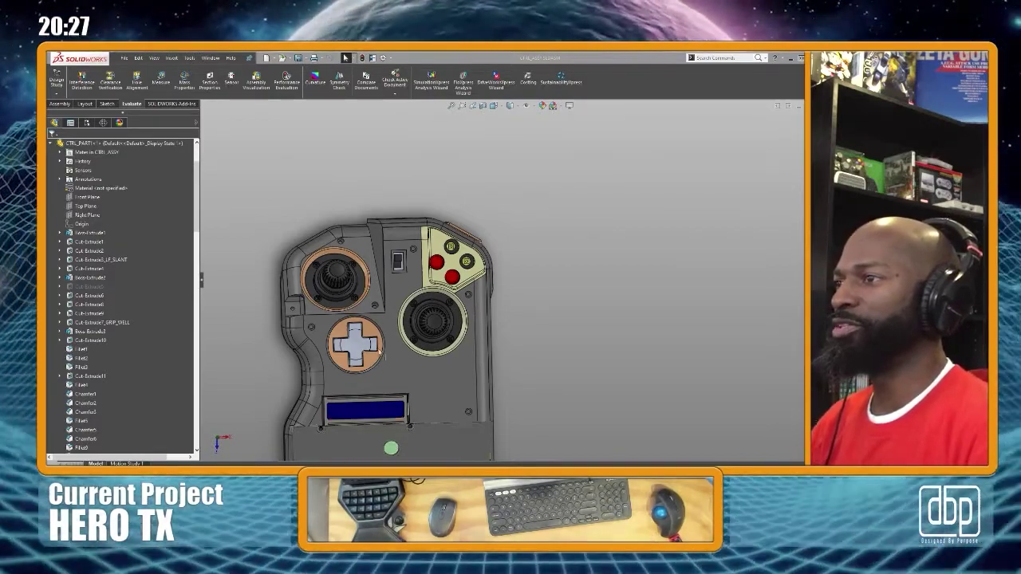
Review the overall face layout and the long straight side edge beside the yellow-ringed joystick
scroll(497, 311, "down", 3)
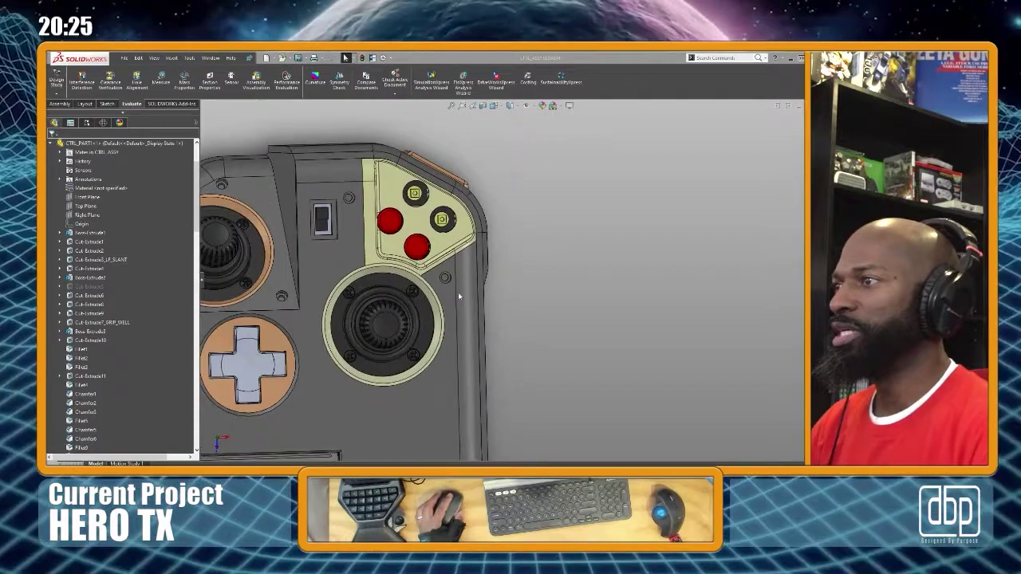
scroll(459, 296, "up", 5)
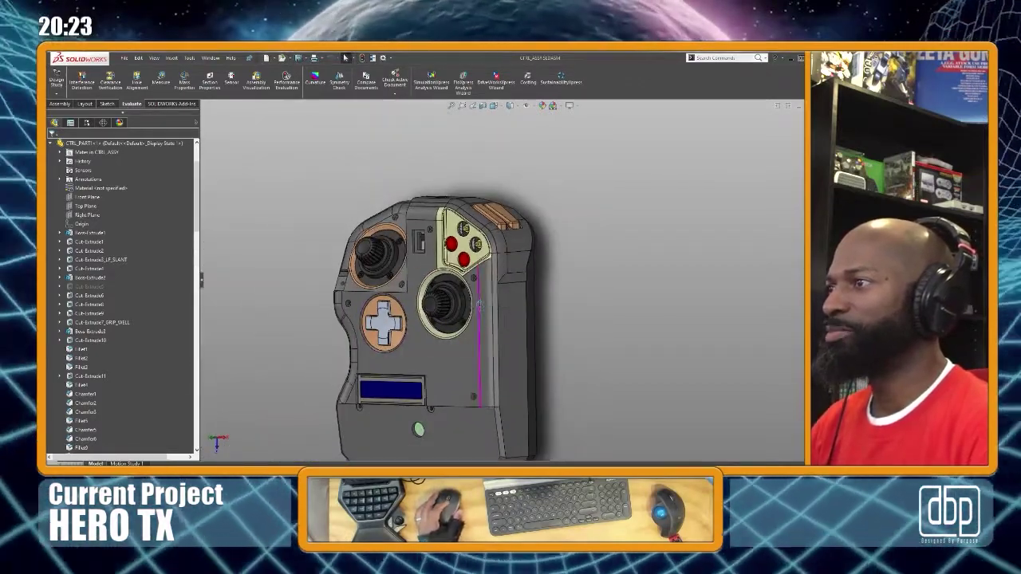
middle_click_drag(480, 304, 552, 281)
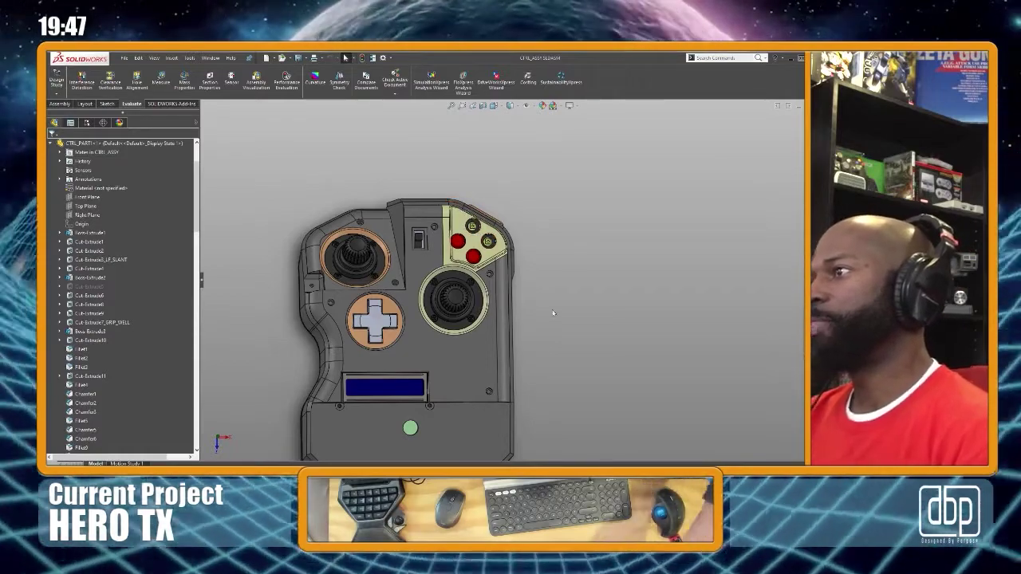
scroll(520, 315, "up", 2)
mouse_move(520, 315)
middle_mouse_down()
mouse_move(438, 277)
mouse_move(528, 301)
mouse_move(510, 304)
middle_mouse_up()
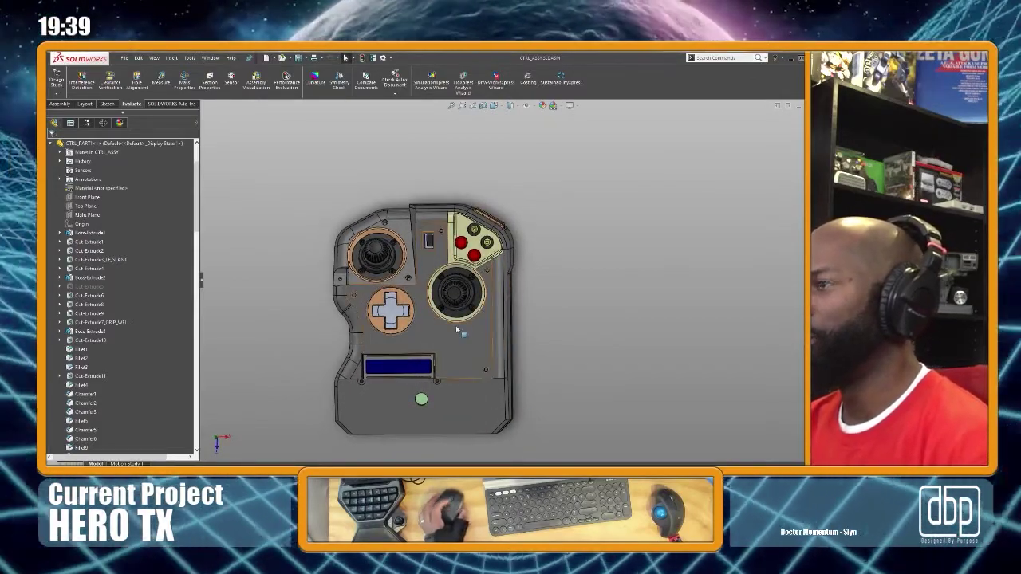
scroll(501, 310, "down", 5)
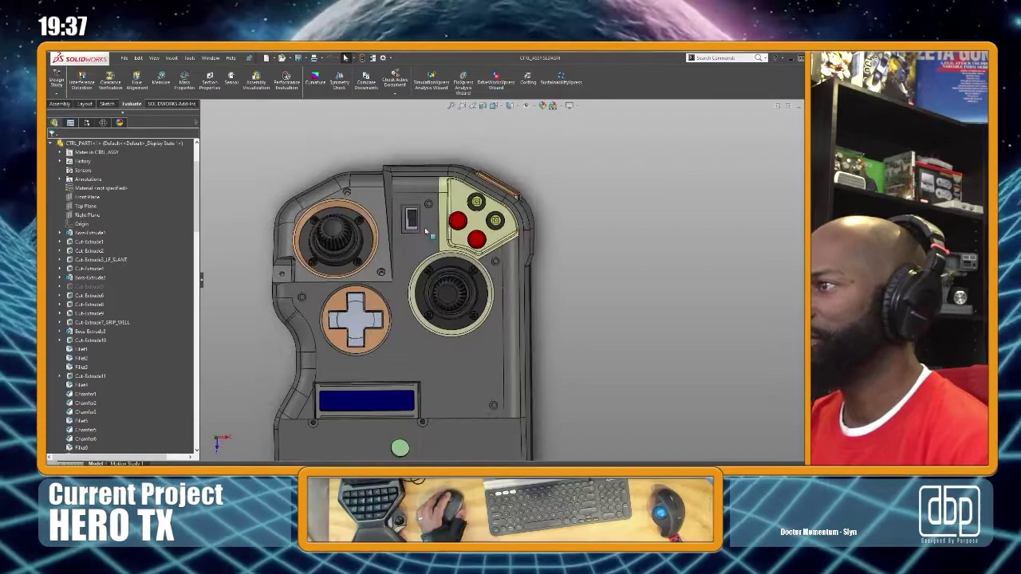
scroll(563, 329, "up", 8)
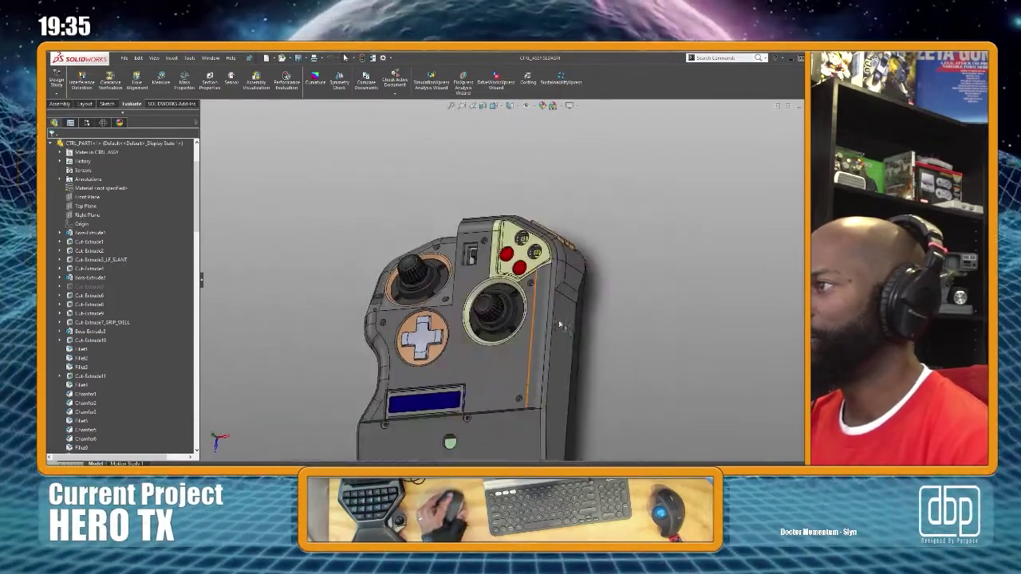
scroll(543, 331, "down", 2)
middle_click_drag(544, 331, 558, 334)
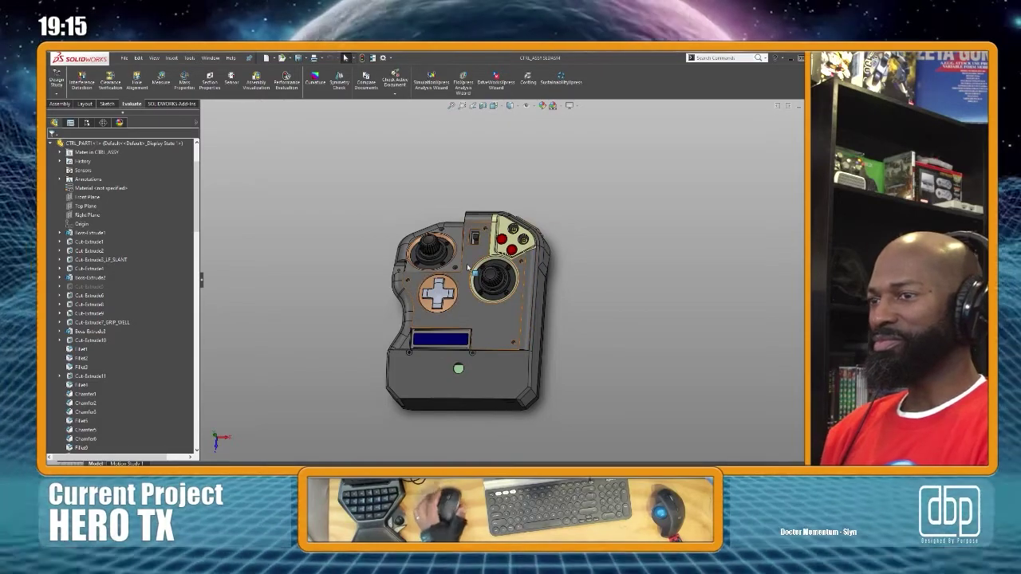
Inspect the joysticks, D-pad and display on the face from a low angle at the controller's lower end
middle_click_drag(507, 327, 489, 301)
scroll(499, 339, "down", 5)
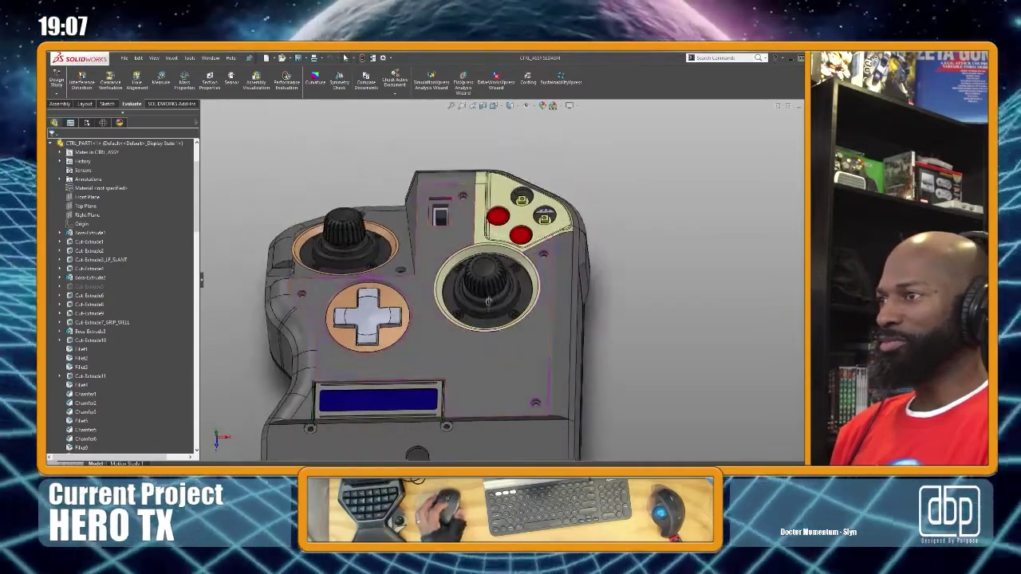
middle_click_drag(455, 415, 439, 340)
scroll(439, 340, "up", 3)
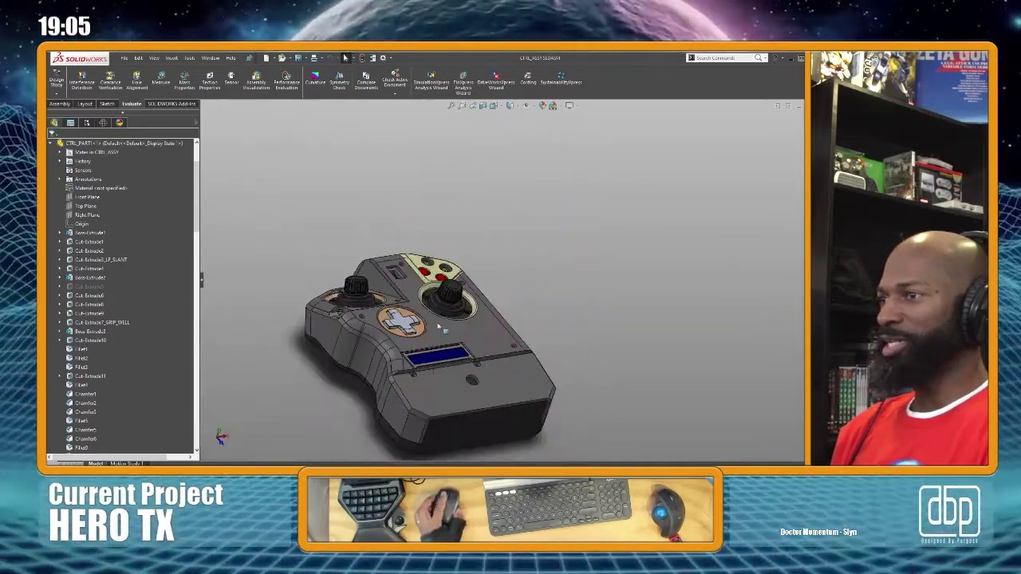
scroll(439, 341, "down", 3)
scroll(99, 314, "down", 1)
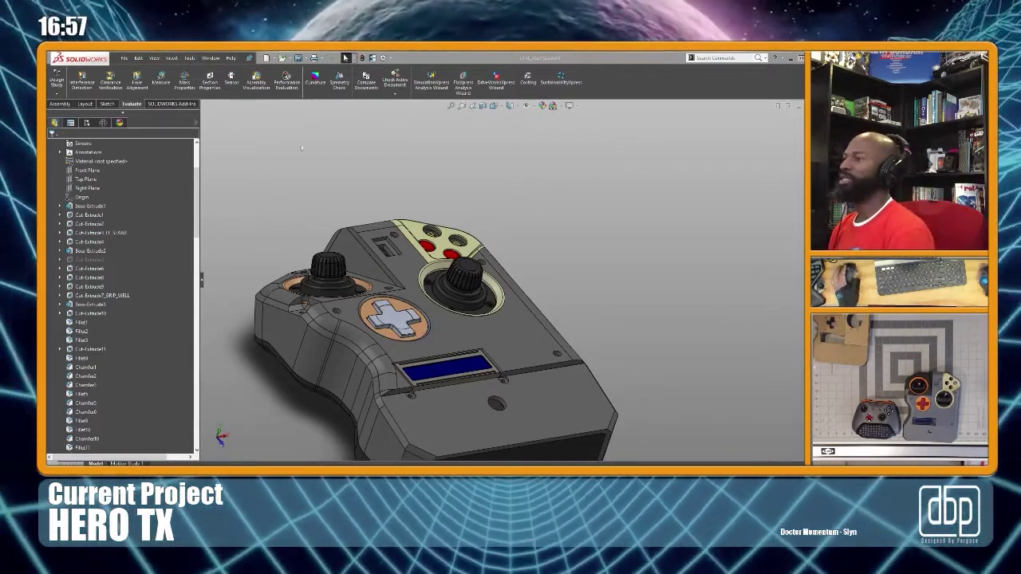
Examine the orange-ringed joystick, its sloped surface and the neighbouring grip contour from close up and farther away
scroll(343, 295, "down", 5)
middle_click_drag(364, 278, 423, 275)
scroll(413, 273, "up", 1)
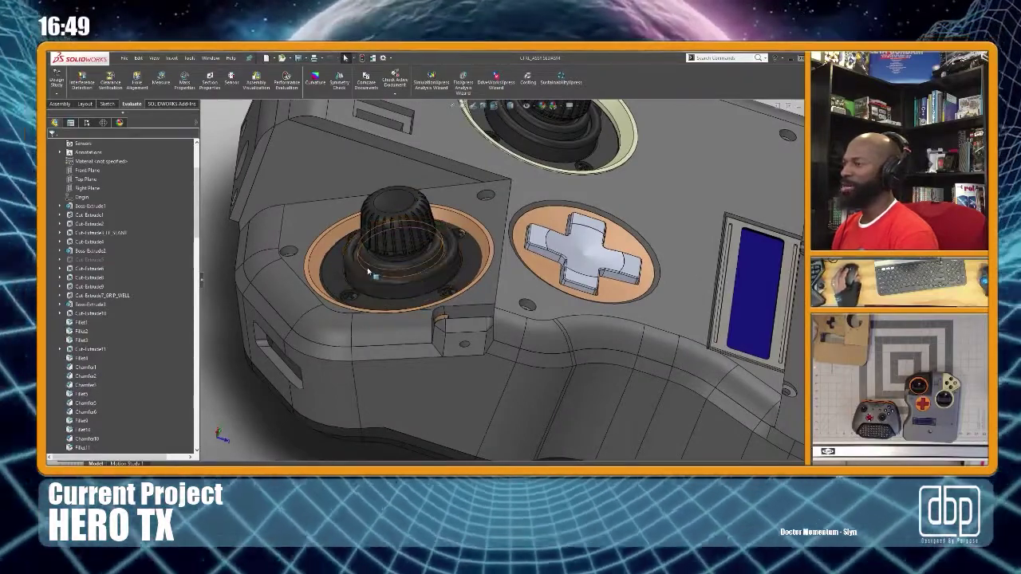
scroll(405, 228, "up", 2)
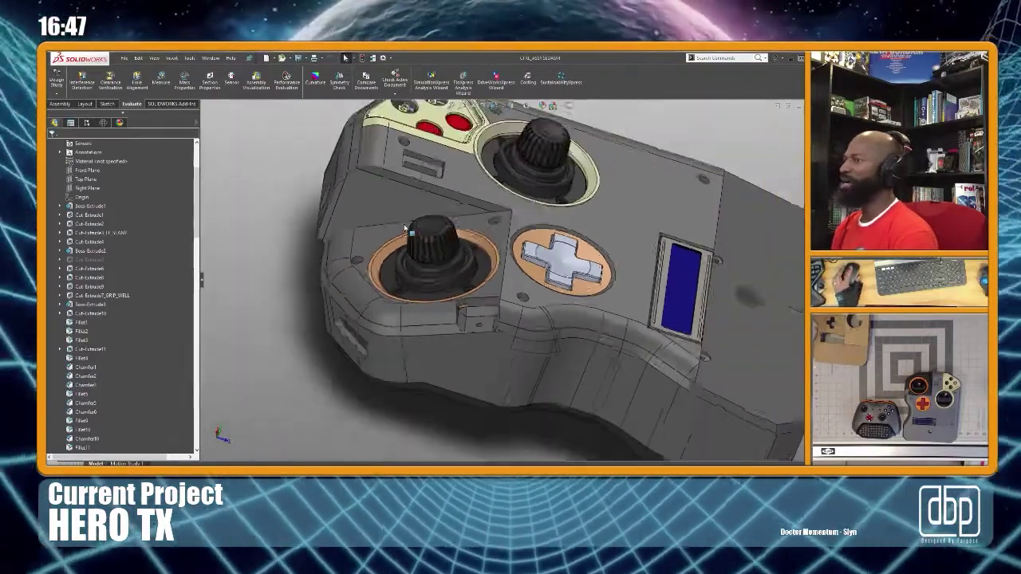
scroll(406, 229, "up", 4)
scroll(394, 287, "down", 4)
middle_click_drag(393, 285, 390, 252)
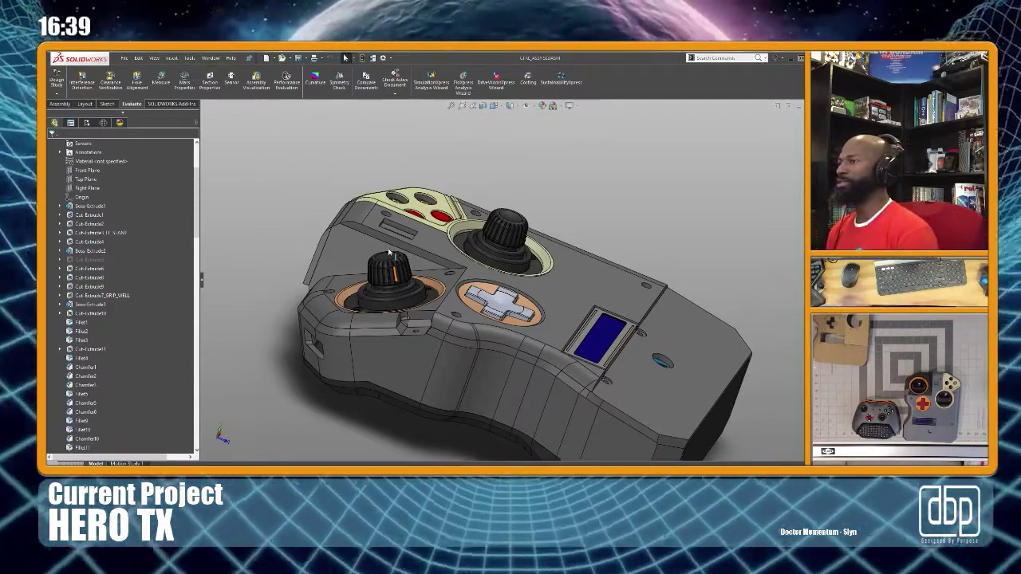
scroll(501, 312, "up", 2)
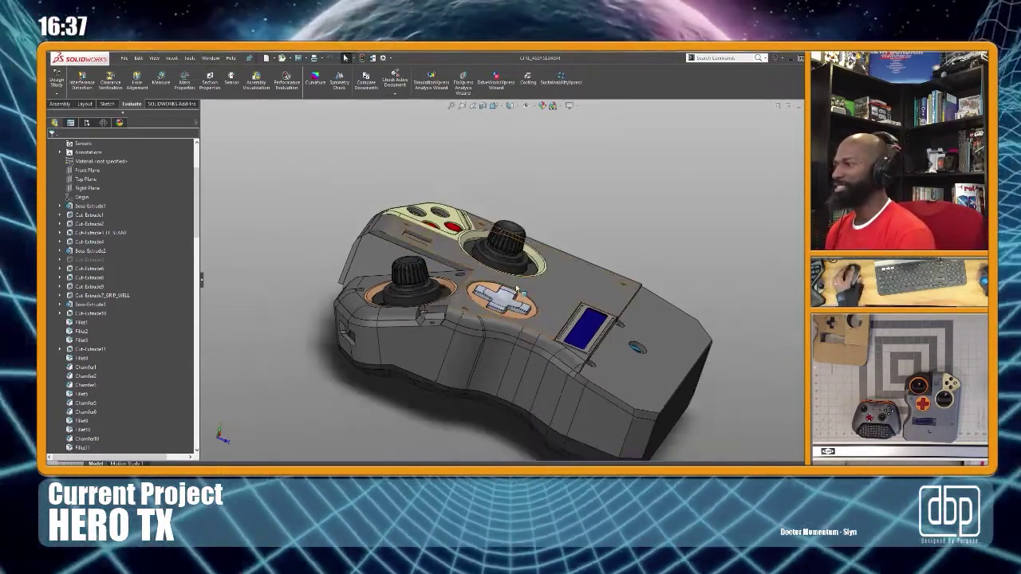
scroll(549, 237, "down", 1)
middle_click_drag(554, 255, 443, 313)
scroll(494, 300, "up", 3)
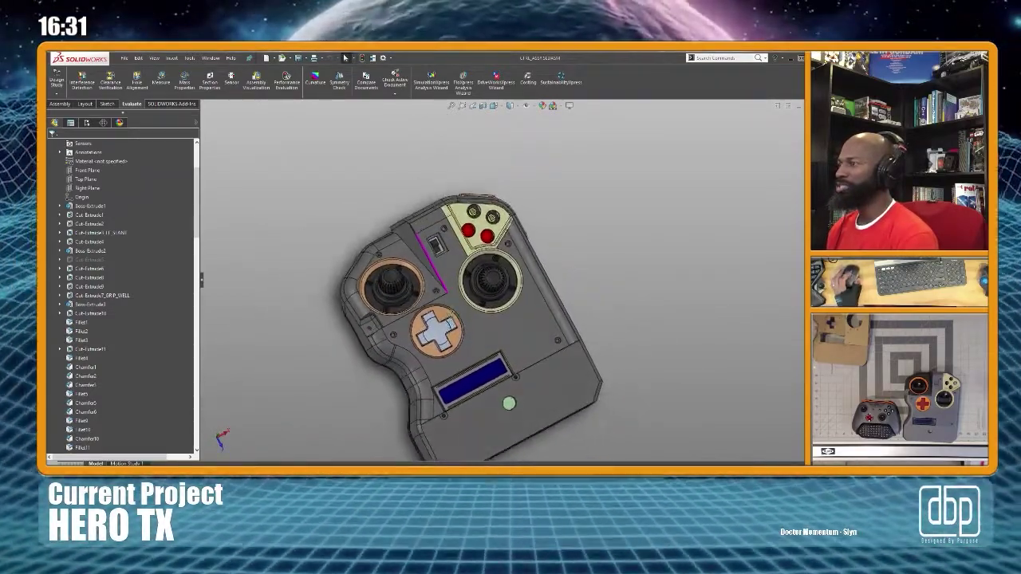
Inspect the raised face panel around the slide switch and D-pad, and the controller's grip-side profile
scroll(439, 286, "down", 2)
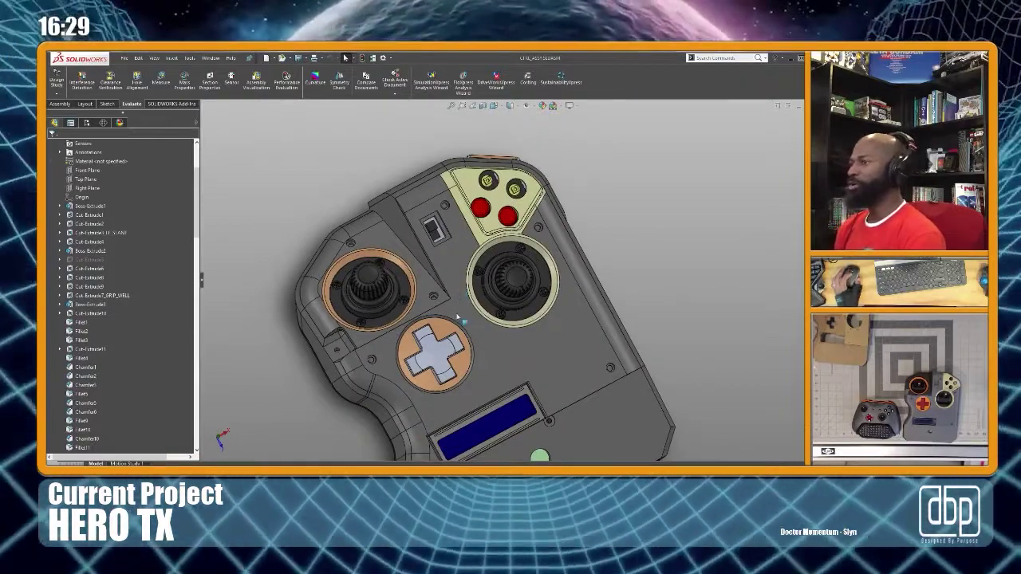
mouse_move(457, 283)
middle_mouse_down()
mouse_move(458, 271)
mouse_move(454, 292)
middle_mouse_up()
scroll(462, 281, "down", 2)
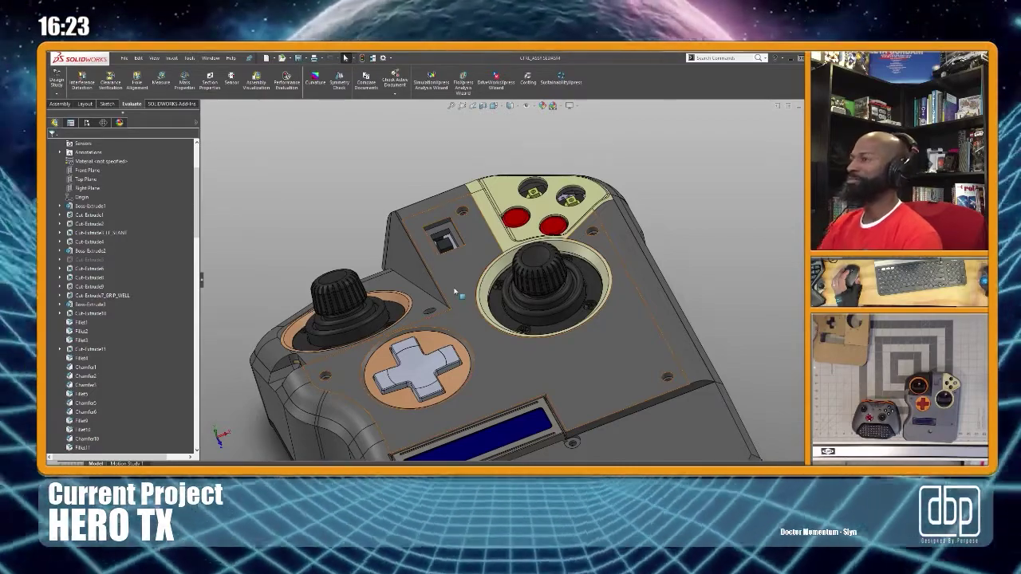
middle_click_drag(454, 287, 534, 314)
scroll(535, 313, "up", 5)
scroll(405, 325, "up", 1)
middle_click_drag(405, 325, 454, 284)
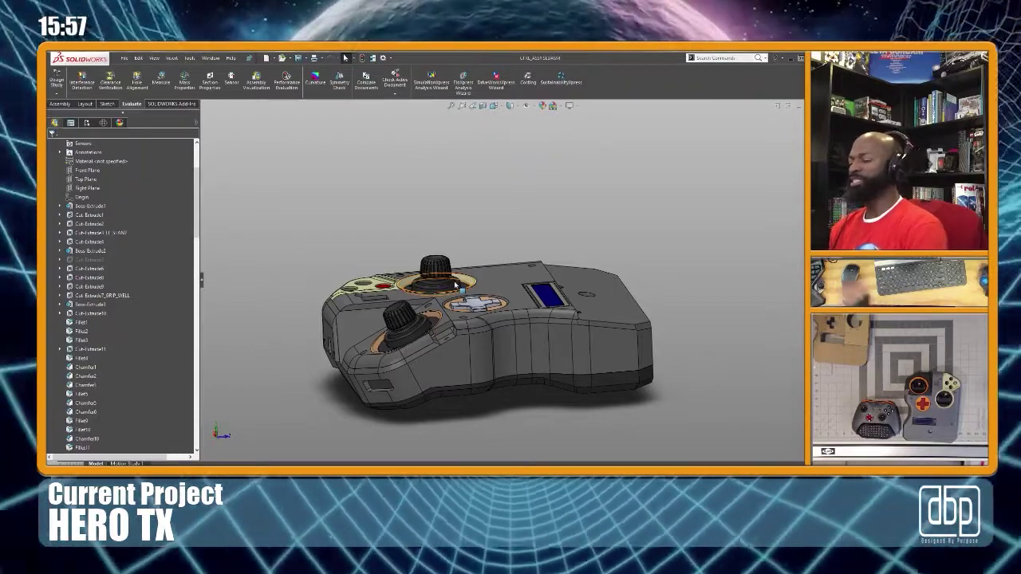
scroll(414, 260, "up", 1)
scroll(472, 324, "down", 3)
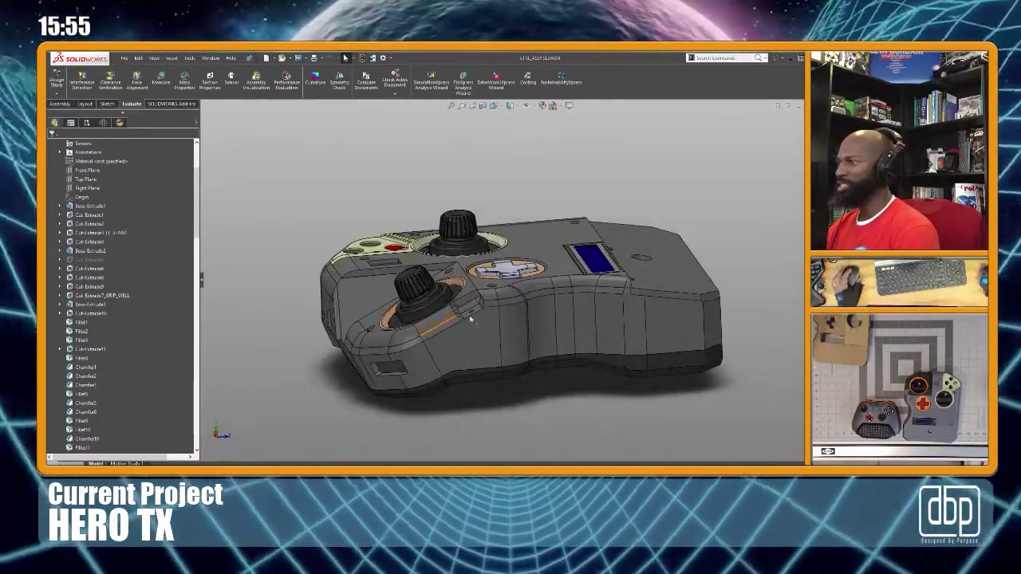
middle_click_drag(444, 298, 431, 343)
Compare the heights and tilt of the two joysticks from the grip side, close up and in profile
middle_click_drag(655, 177, 445, 295)
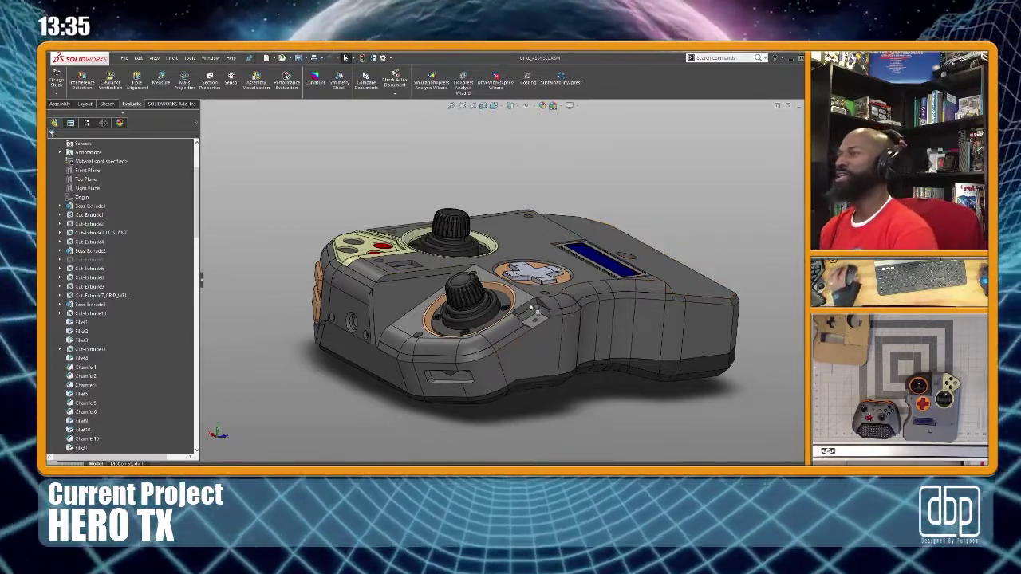
scroll(445, 227, "down", 2)
scroll(577, 229, "up", 2)
middle_click_drag(595, 254, 392, 301)
scroll(519, 284, "up", 3)
scroll(471, 229, "up", 5)
scroll(543, 232, "down", 2)
scroll(395, 299, "down", 5)
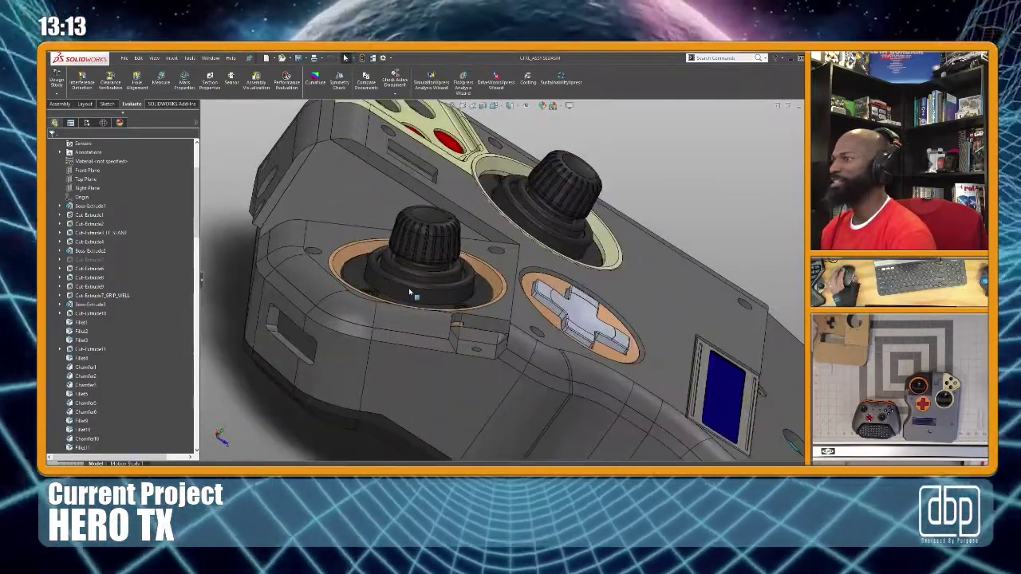
middle_click_drag(437, 306, 484, 352)
scroll(511, 343, "up", 3)
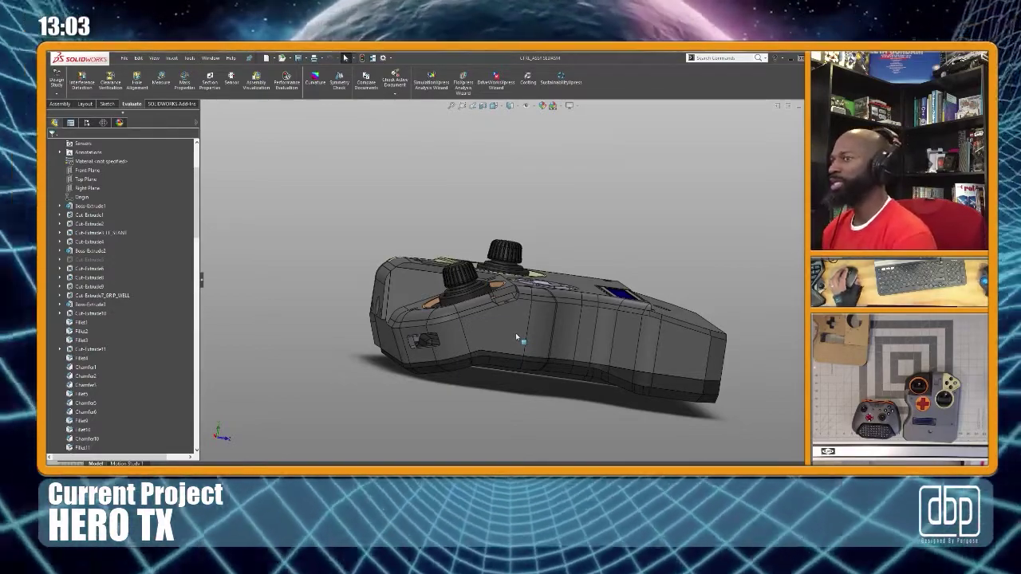
Examine the corner around the orange-ringed joystick, with its side slot, notch and adjacent port face
middle_click_drag(515, 333, 606, 343)
middle_click_drag(513, 301, 563, 303)
middle_click_drag(481, 263, 511, 315)
scroll(526, 311, "up", 4)
scroll(527, 311, "down", 3)
scroll(506, 322, "down", 3)
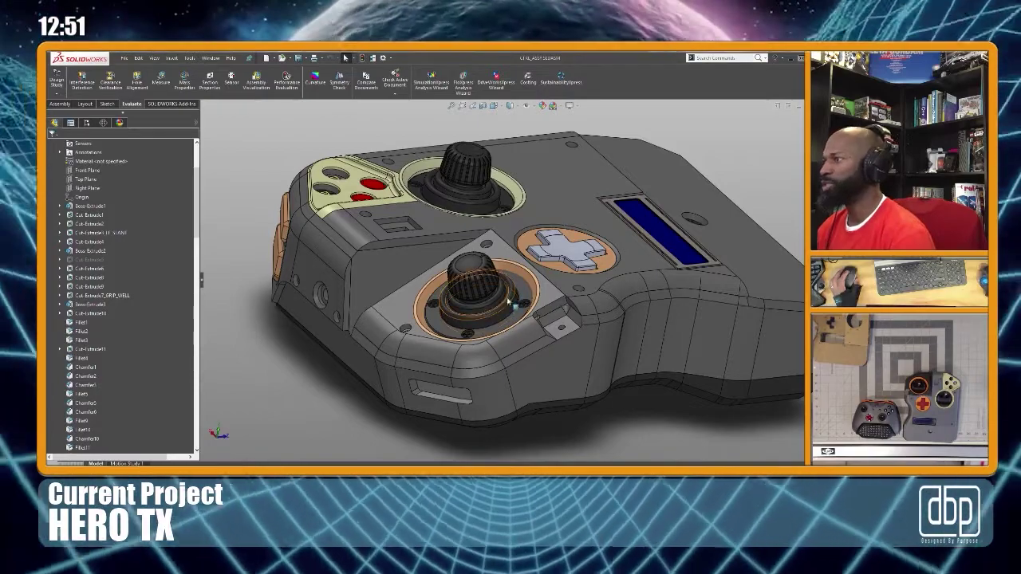
scroll(530, 276, "up", 3)
scroll(503, 200, "down", 2)
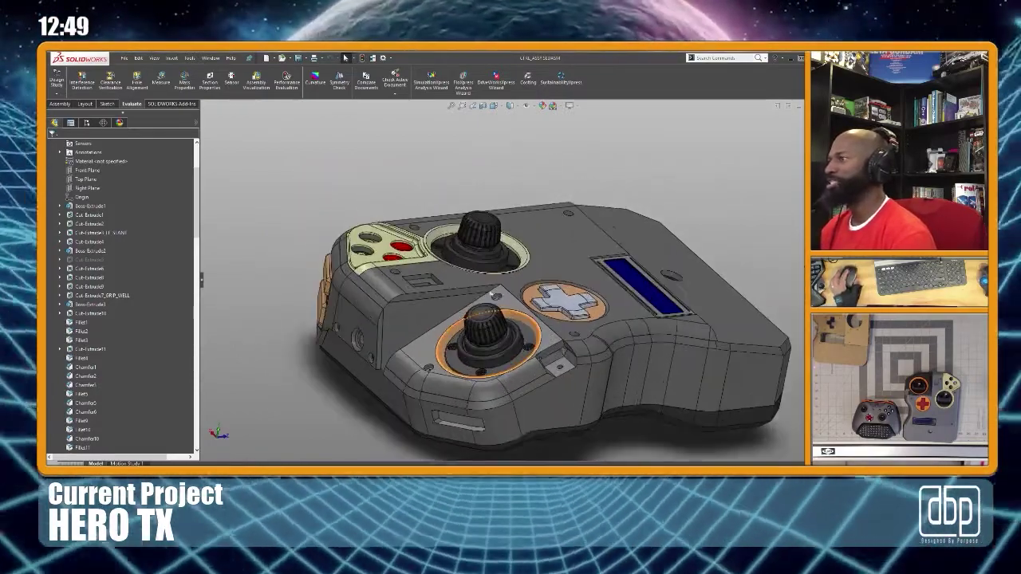
scroll(511, 320, "up", 2)
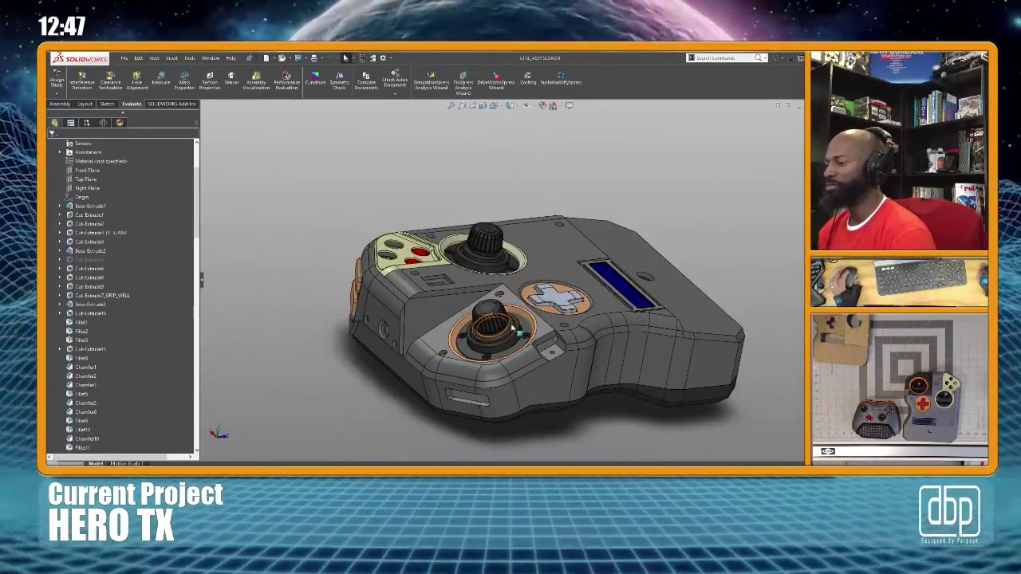
Examine the flat side face below the port holes, the neighbouring slot and the corner holding the bumper buttons
middle_click_drag(521, 328, 407, 281)
middle_click(447, 305)
scroll(408, 281, "down", 2)
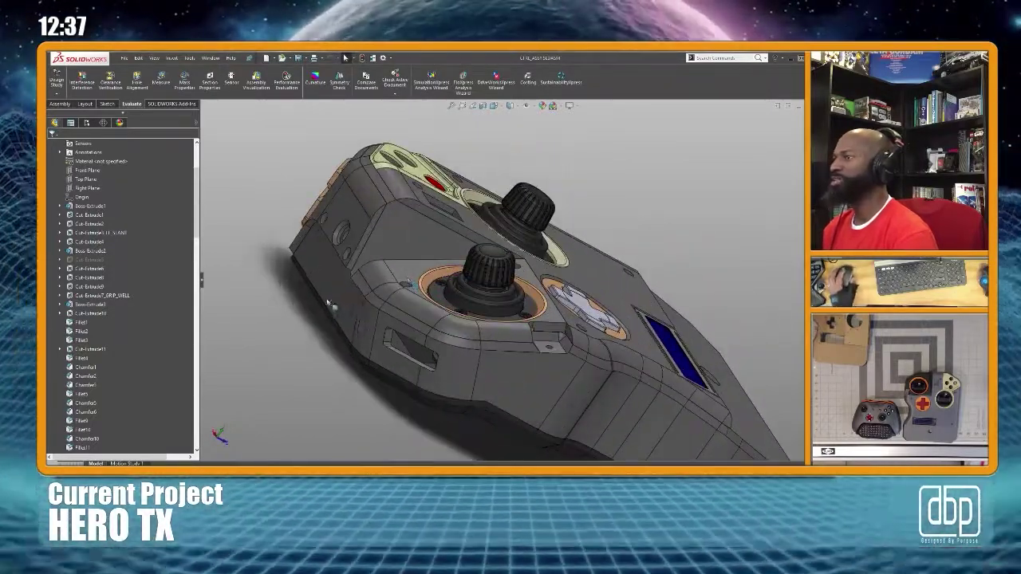
scroll(331, 305, "down", 6)
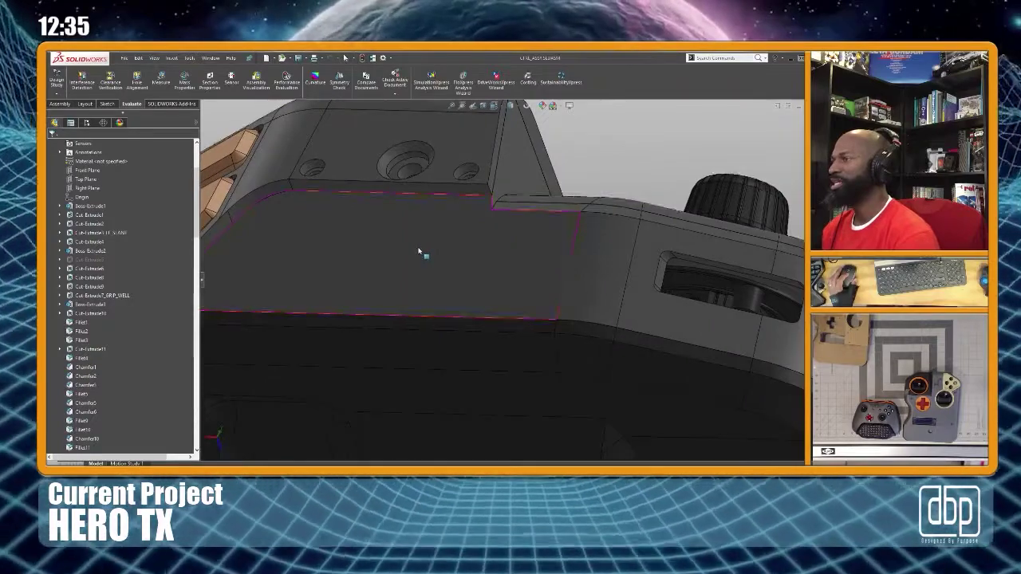
middle_click_drag(417, 257, 381, 277)
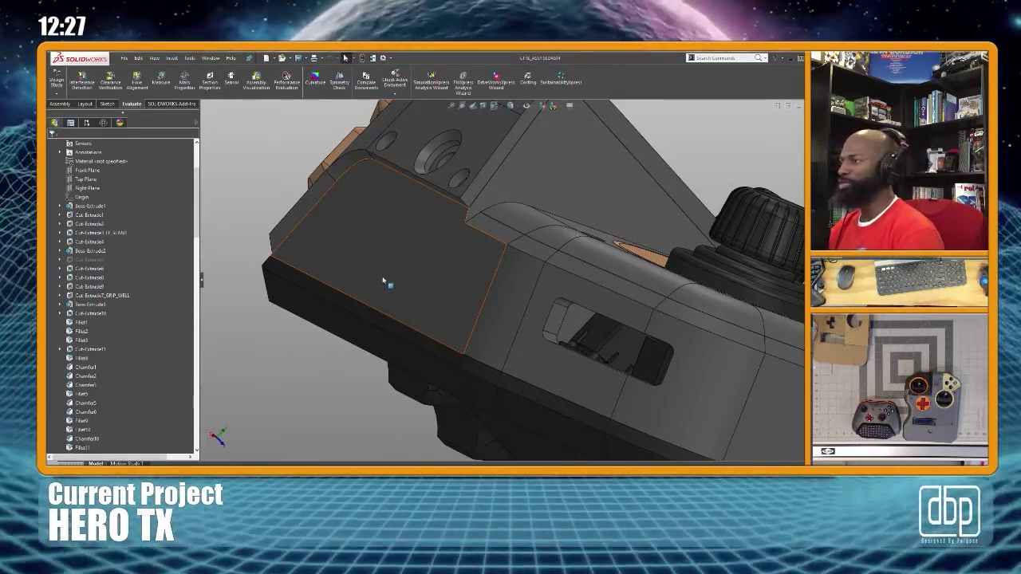
middle_click_drag(469, 252, 466, 280)
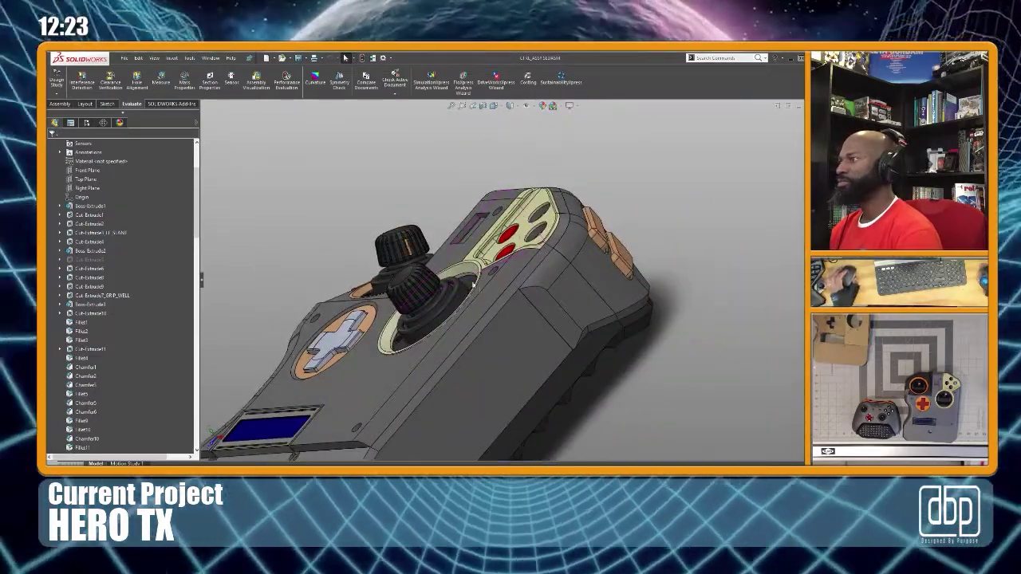
Open the BUMPER_PLATE_1 component in its own window and view it from the top and the front
left_click(608, 273)
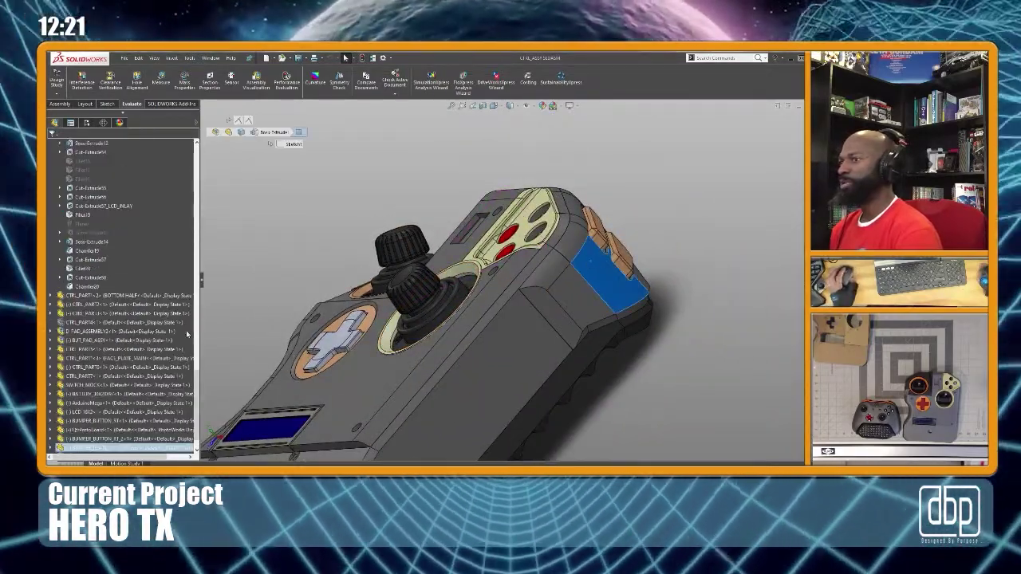
scroll(155, 351, "down", 1)
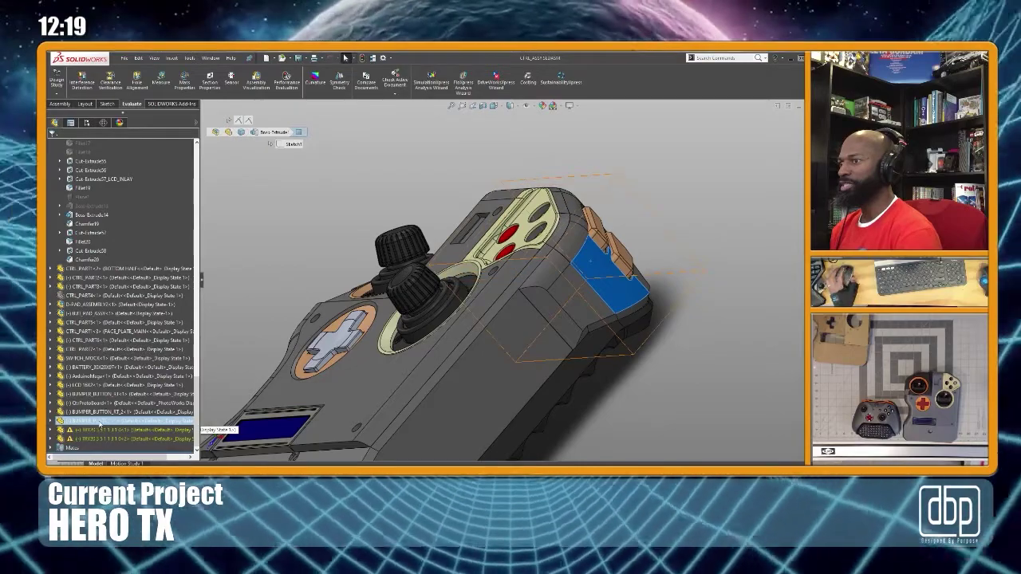
left_click(98, 421)
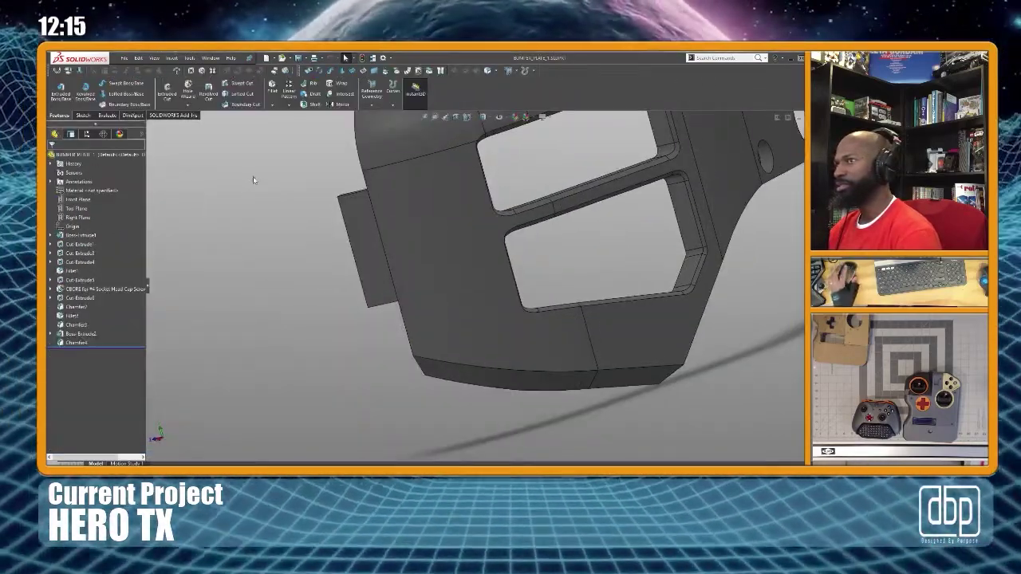
right_click_drag(253, 180, 231, 149)
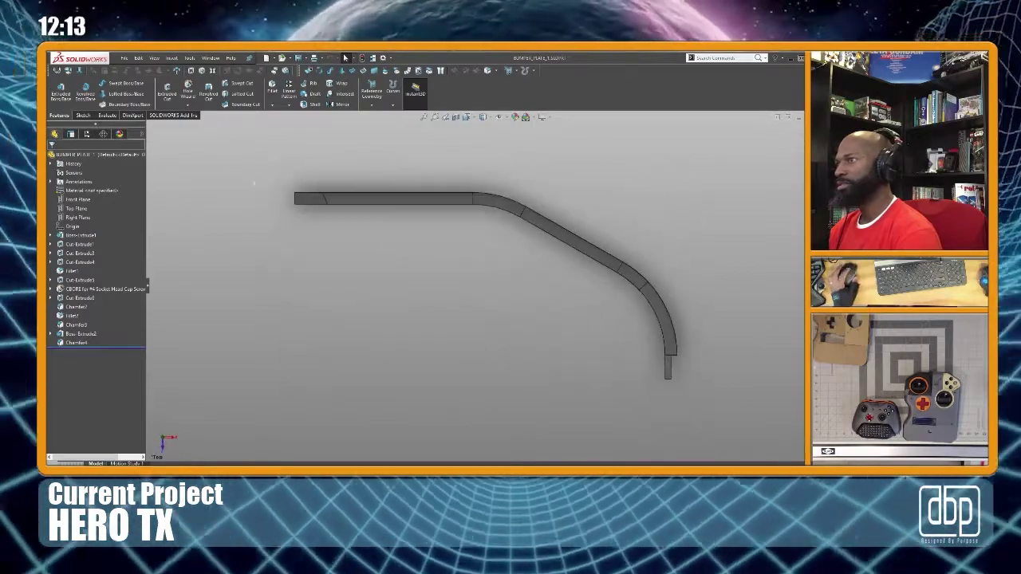
key("ctrl+1")
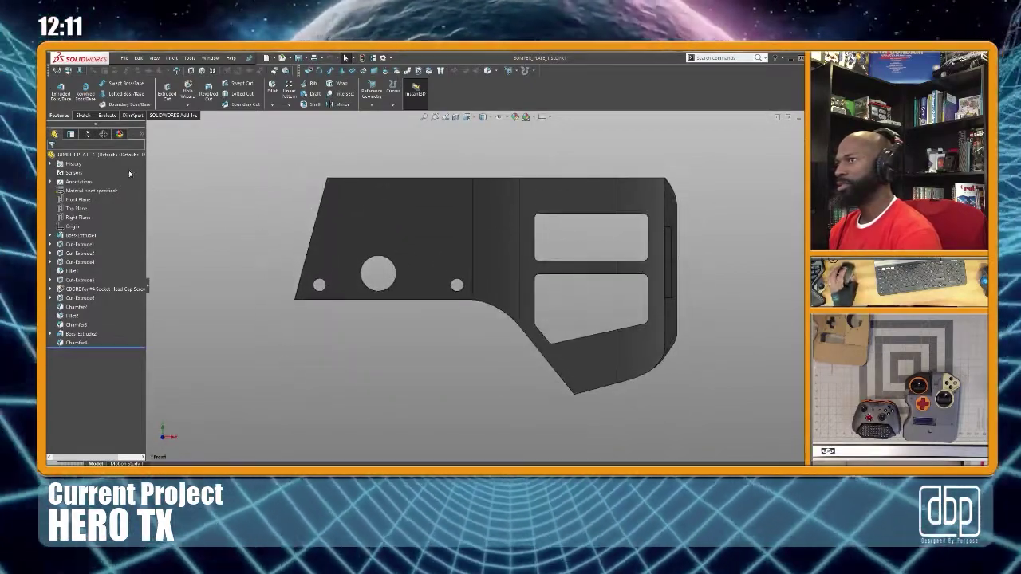
Check which configurations the bumper plate has, and return to its feature tree
left_click(91, 134)
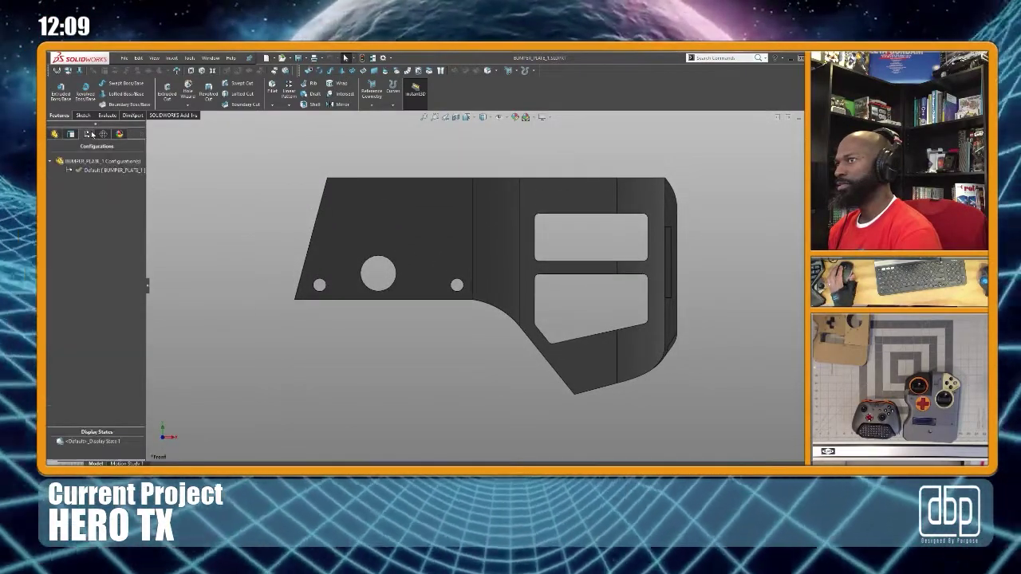
left_click(102, 162)
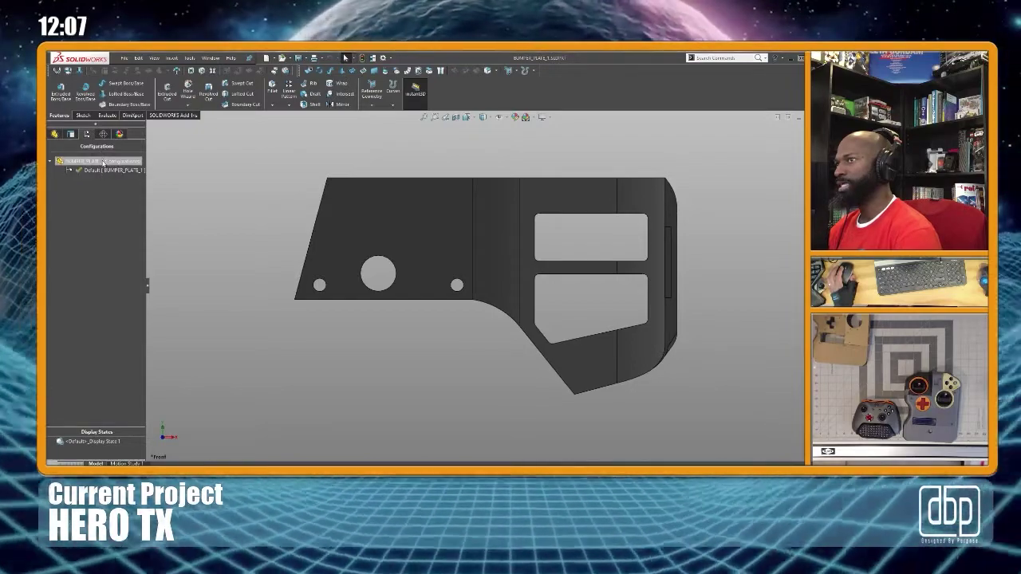
left_click(109, 170)
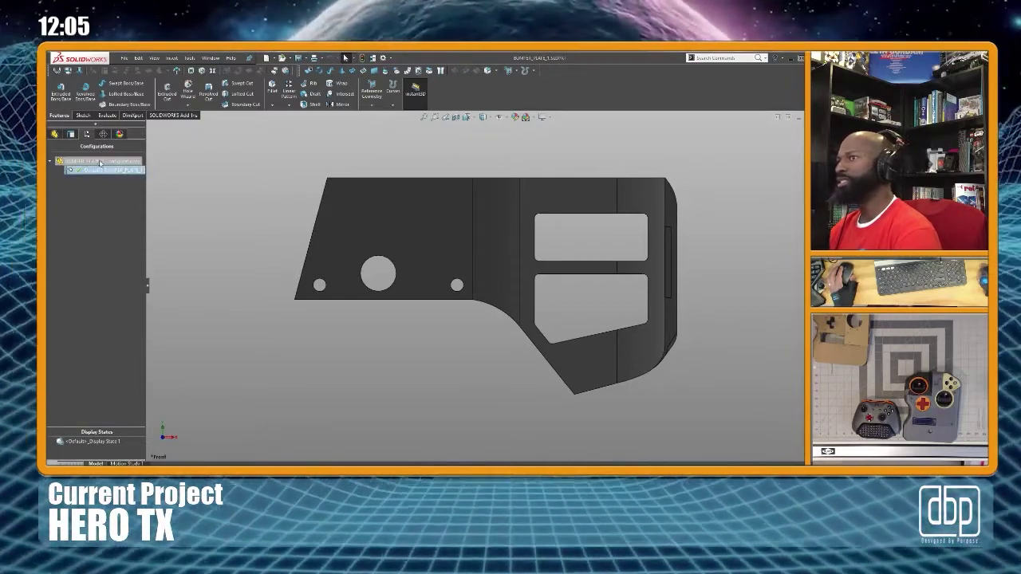
left_click(98, 162)
left_click(55, 134)
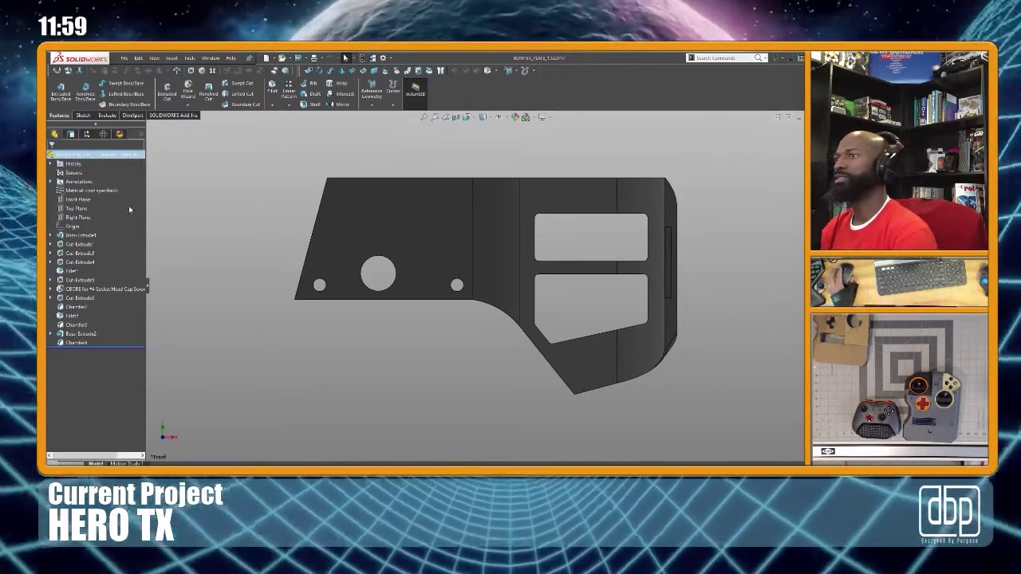
Highlight the profile sketch of the bumper plate's base extrusion and inspect its dimensions near the screw-hole end
left_click(49, 234)
left_click(78, 245)
middle_click_drag(212, 217, 377, 264)
mouse_move(425, 181)
middle_mouse_down()
mouse_move(413, 271)
mouse_move(422, 189)
mouse_move(372, 205)
mouse_move(419, 262)
mouse_move(413, 178)
mouse_move(436, 178)
middle_mouse_up()
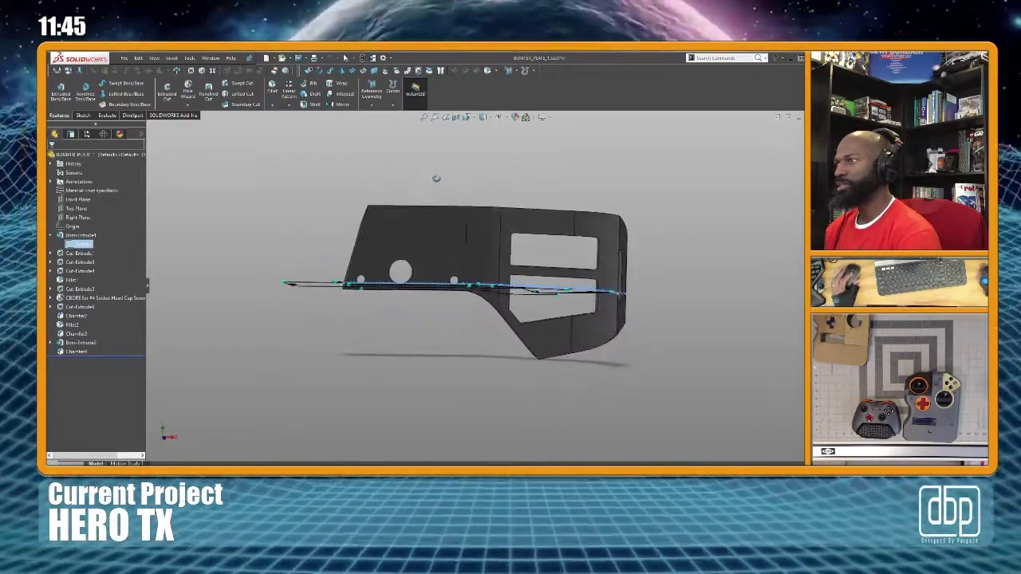
scroll(352, 292, "down", 7)
mouse_move(355, 273)
middle_mouse_down()
mouse_move(386, 323)
mouse_move(367, 319)
middle_mouse_up()
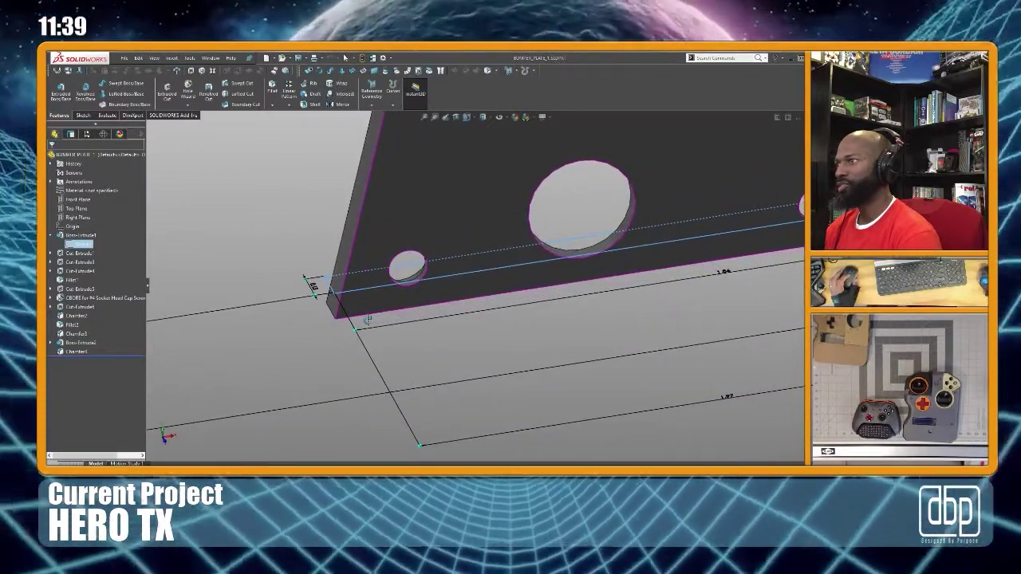
middle_click_drag(368, 322, 372, 287)
Review the base extrusion's mid-plane definition with its profile sketch, and leave it without changes
left_click(75, 236)
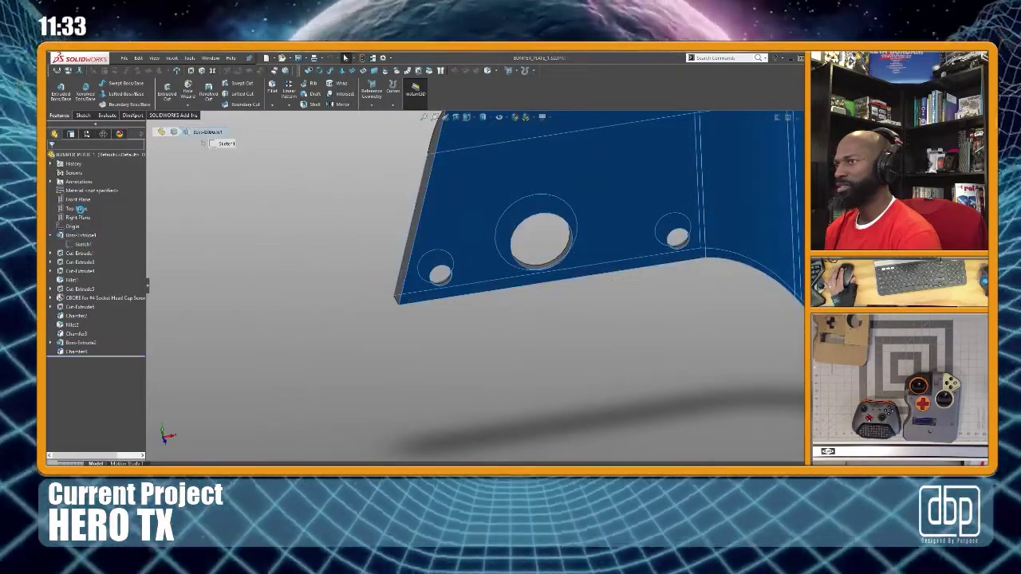
left_click(80, 209)
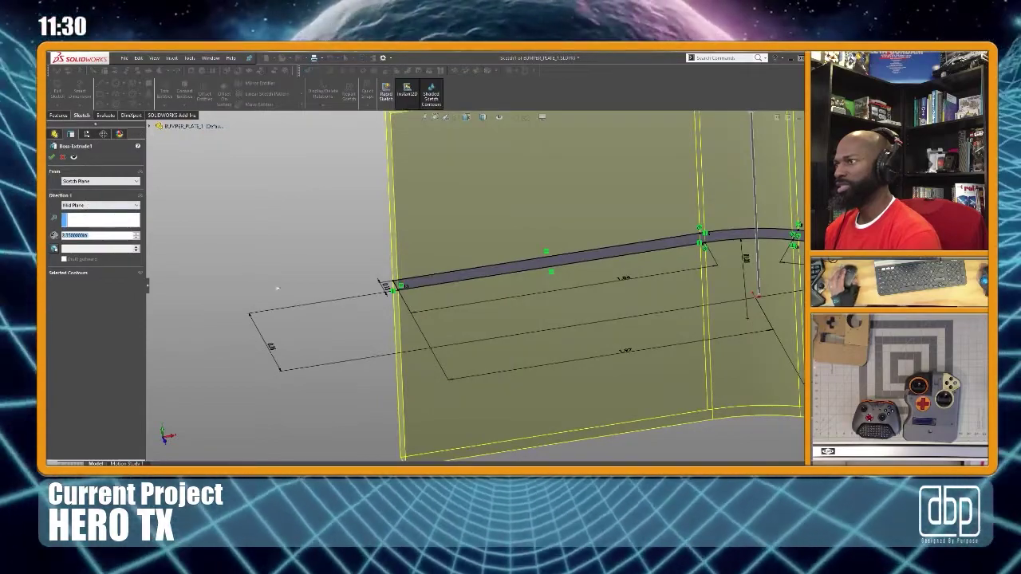
scroll(312, 304, "up", 5)
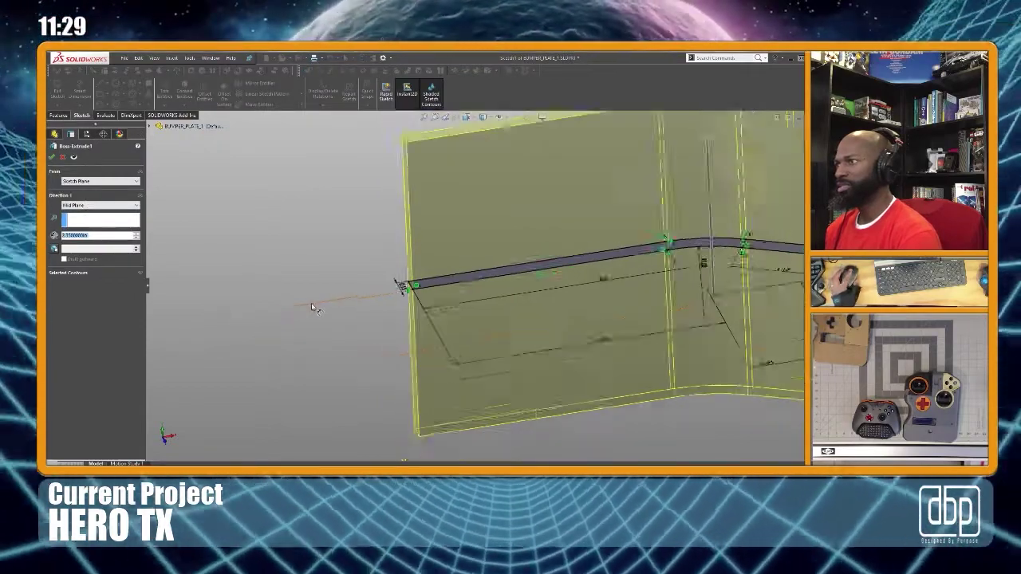
scroll(312, 307, "down", 2)
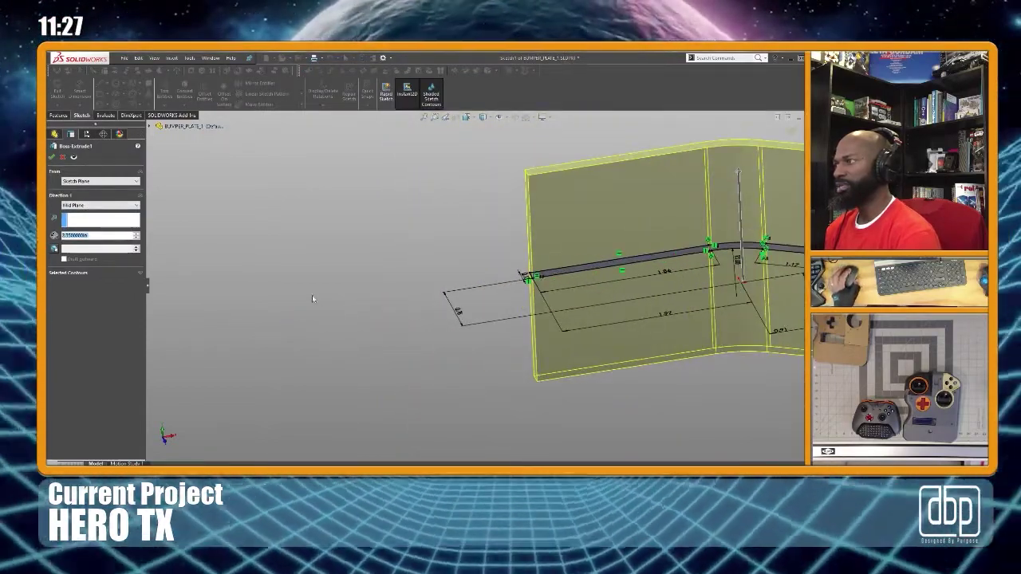
scroll(445, 311, "up", 3)
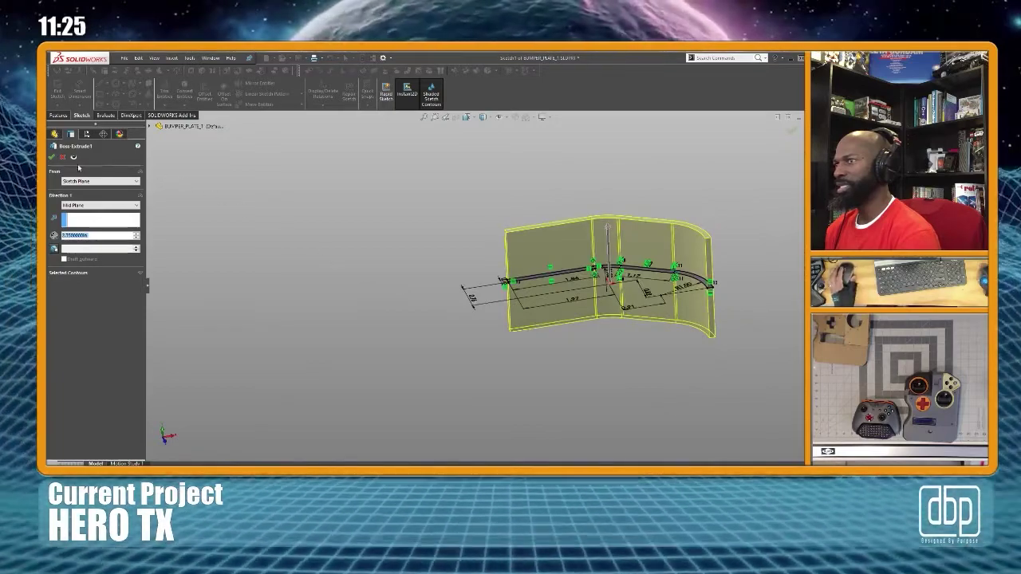
key("Escape")
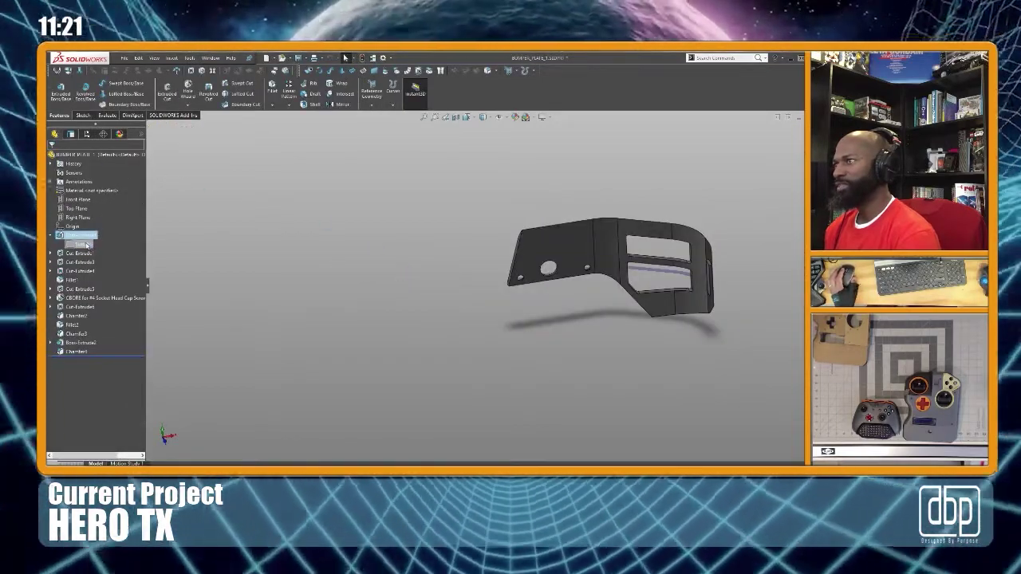
Inspect the bumper plate's screw holes, bottom edge, button windows and end tab from several angles
scroll(421, 268, "down", 5)
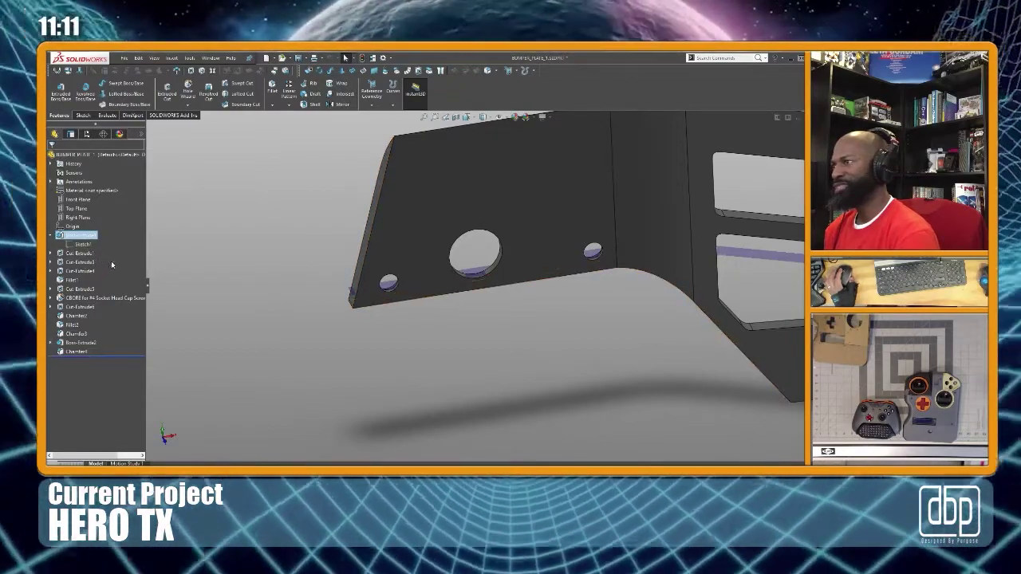
middle_click_drag(479, 289, 415, 289)
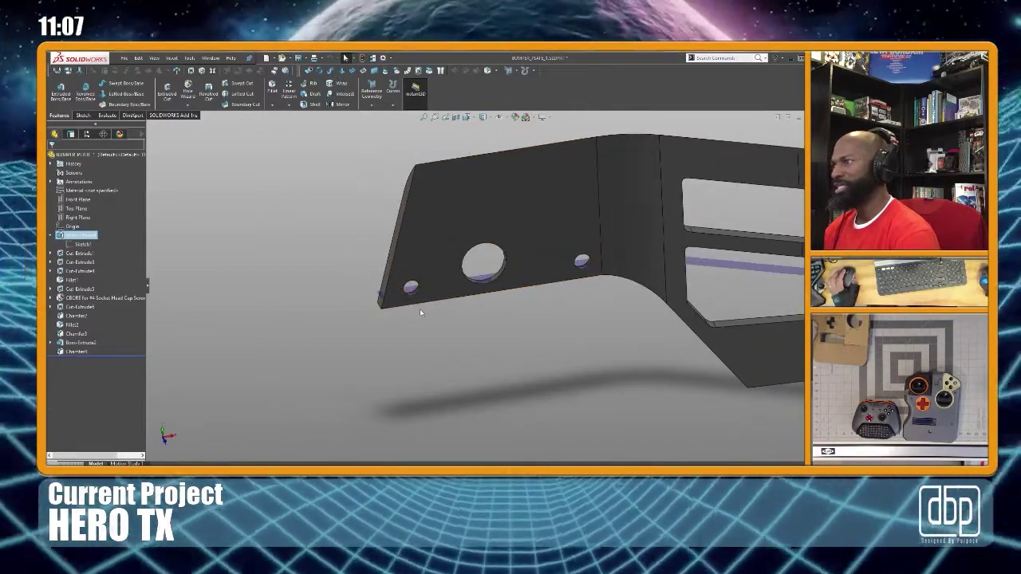
scroll(485, 297, "up", 4)
scroll(522, 288, "down", 1)
middle_click_drag(540, 286, 453, 307)
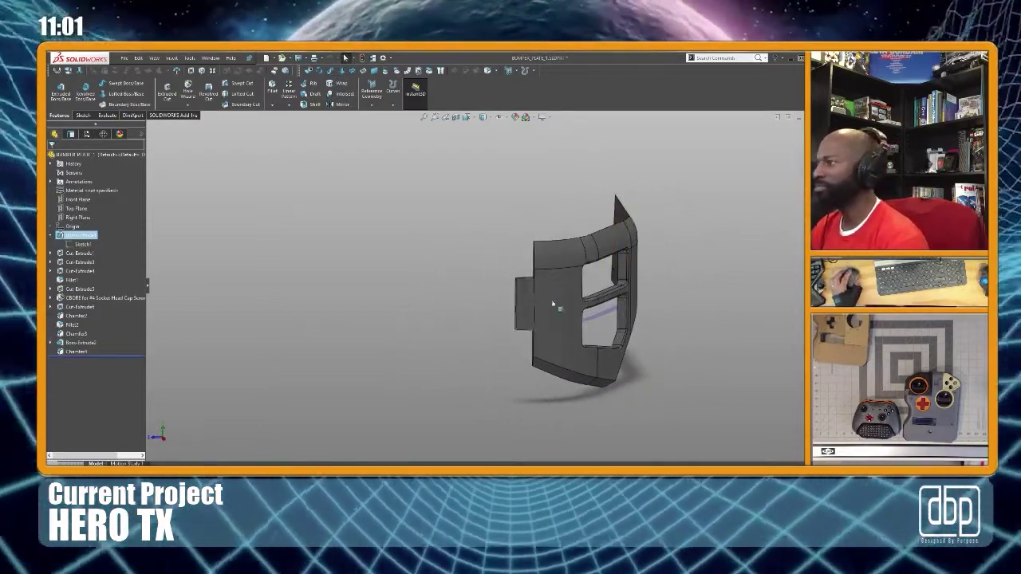
scroll(699, 312, "down", 3)
middle_click_drag(515, 303, 580, 280)
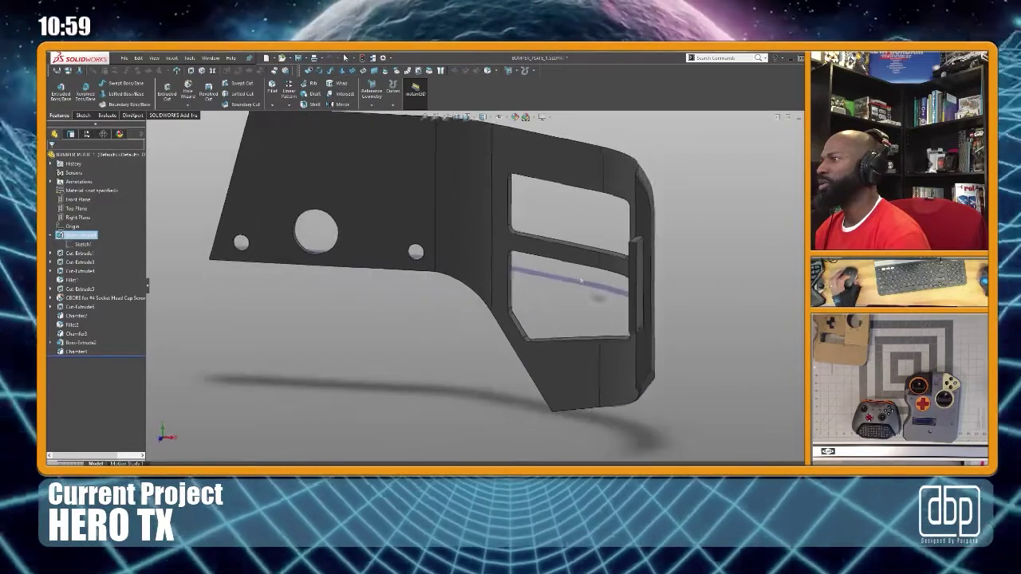
In the base extrusion's sketch, attach the short construction line's free end to the outer edge corner where the slanted segment meets the lower arc
key("ctrl+5")
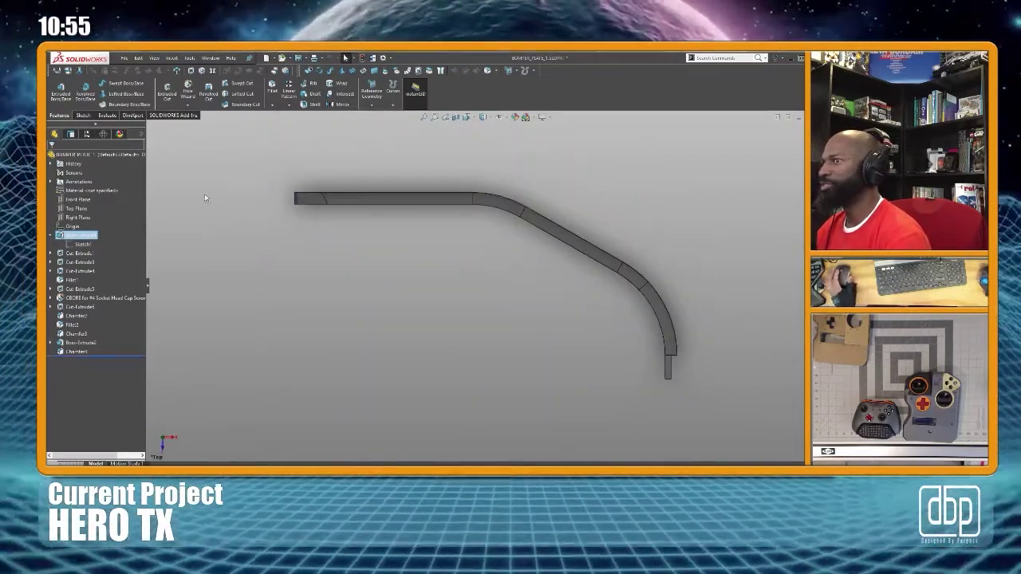
double_click(88, 235)
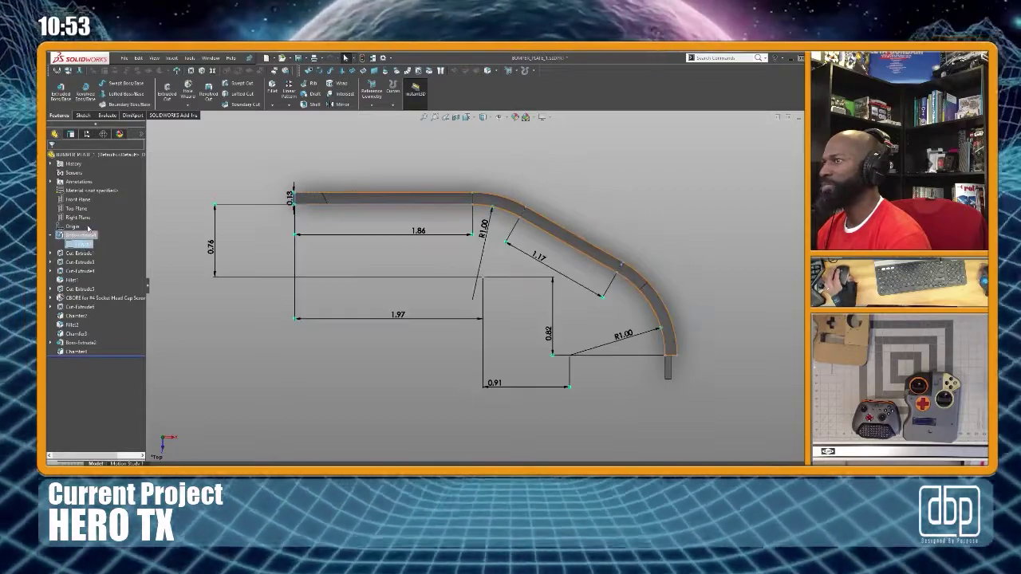
left_click(102, 216)
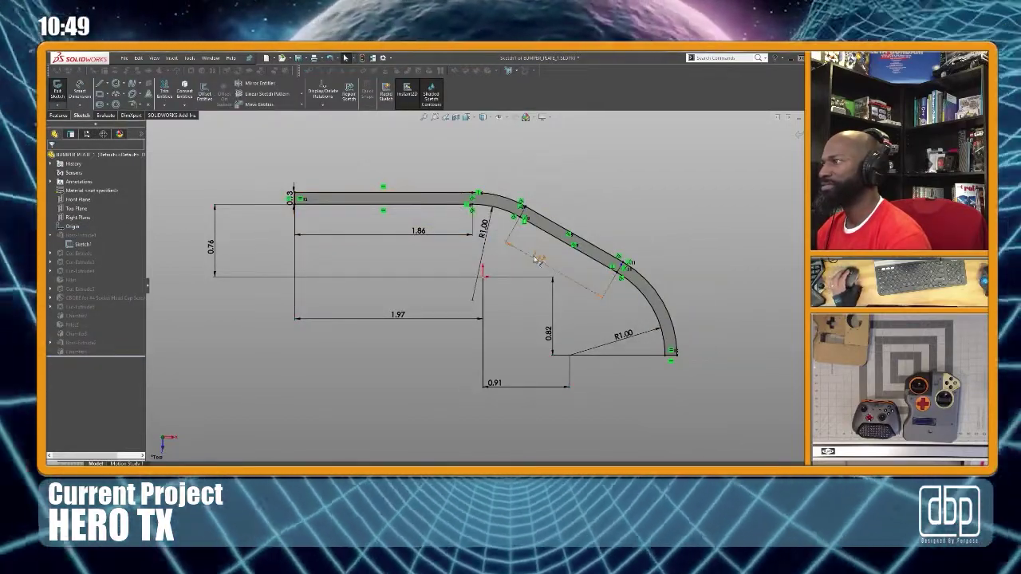
scroll(648, 279, "down", 8)
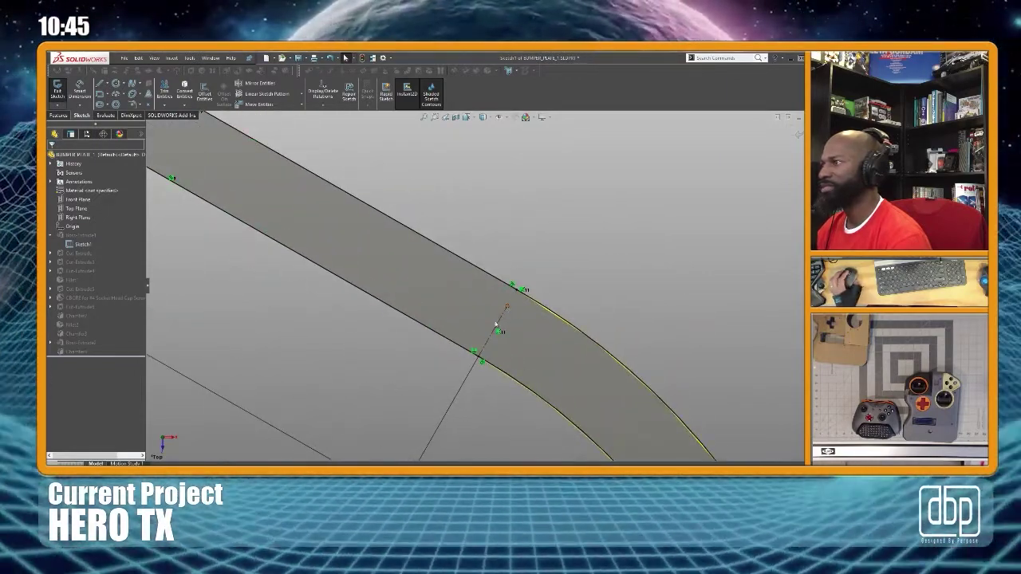
left_click_drag(506, 308, 481, 358)
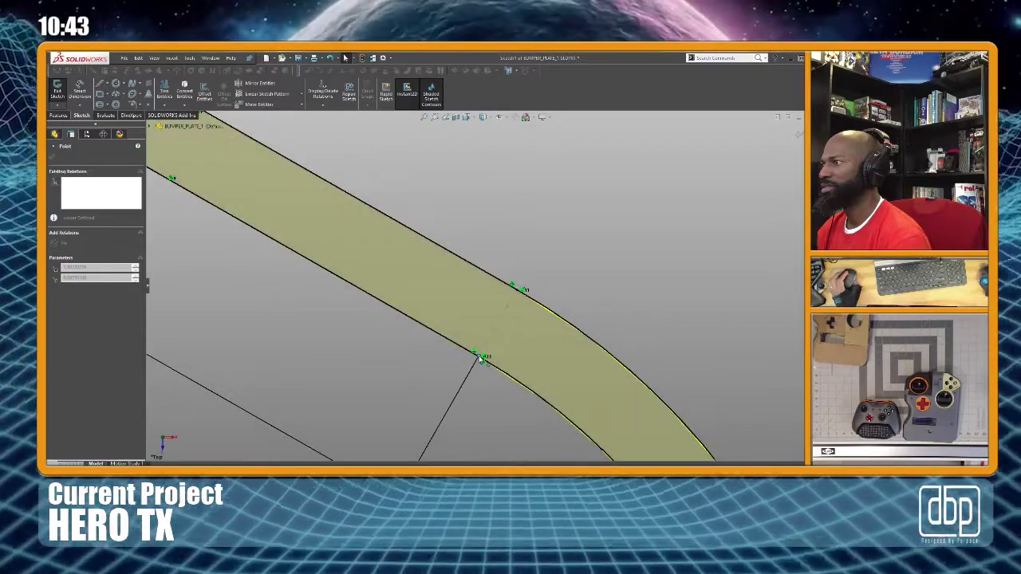
left_click_drag(509, 309, 517, 287)
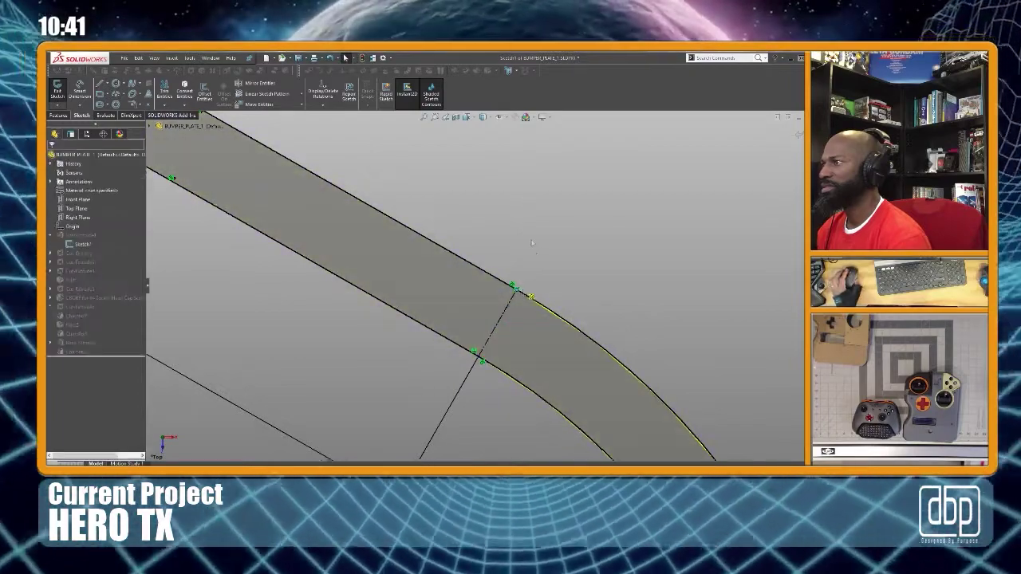
scroll(545, 251, "up", 6)
scroll(547, 257, "up", 4)
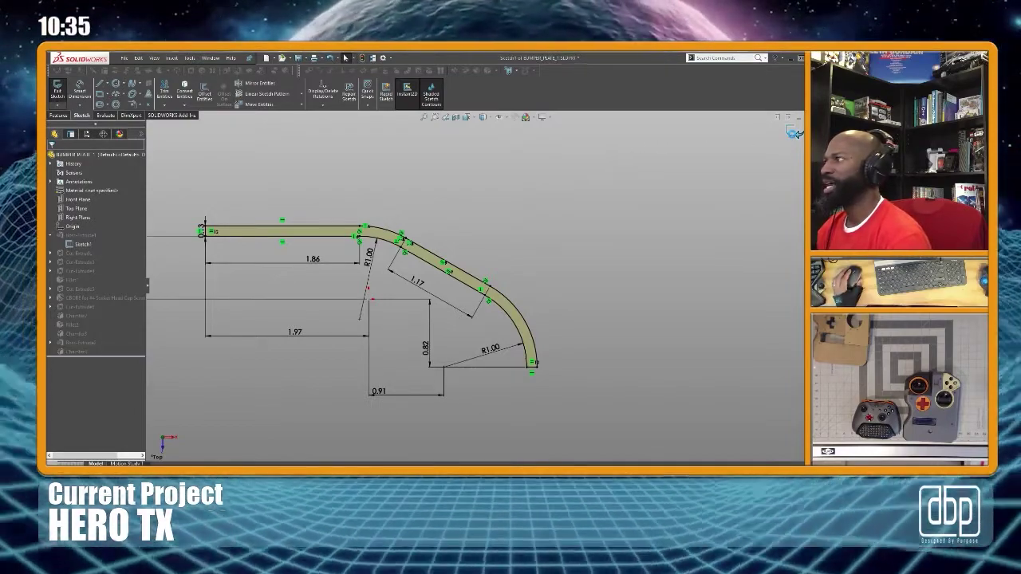
left_click(795, 133)
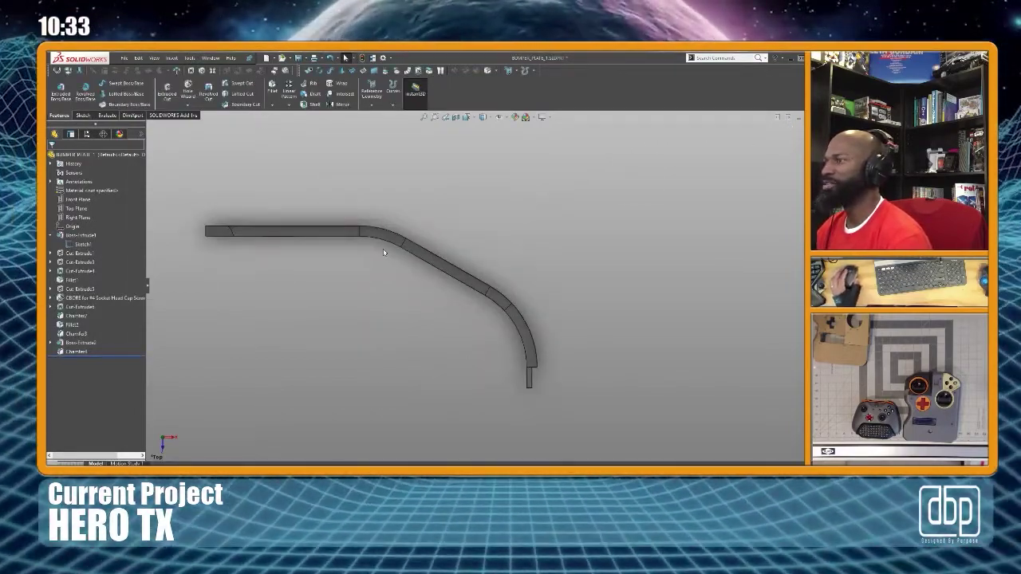
Return to the controller assembly window
left_click(799, 120)
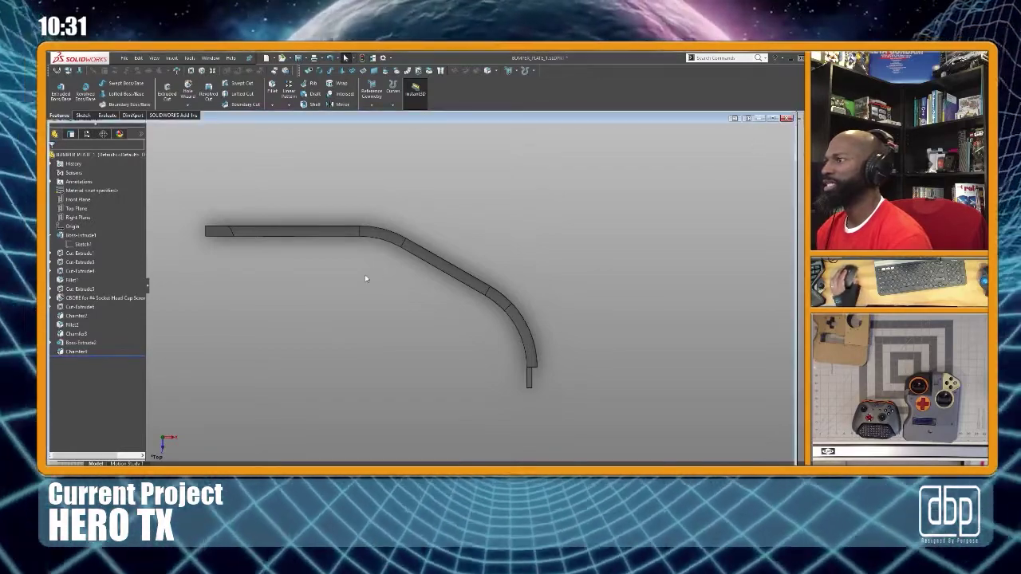
key("ctrl+Tab")
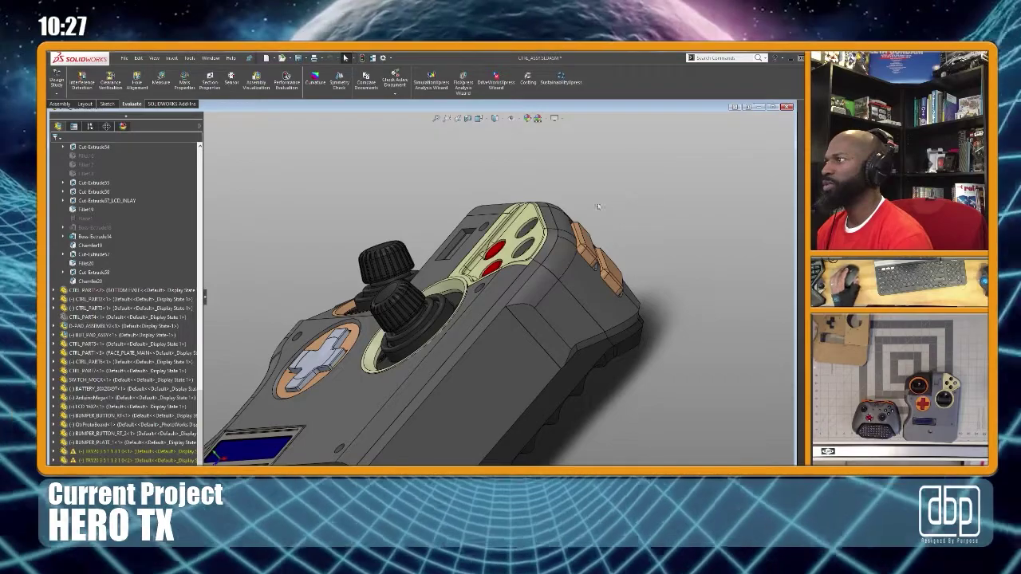
Open the controller's main shell part from the assembly in its own window, picking it by its slanted shoulder face
right_click_drag(726, 310, 711, 174)
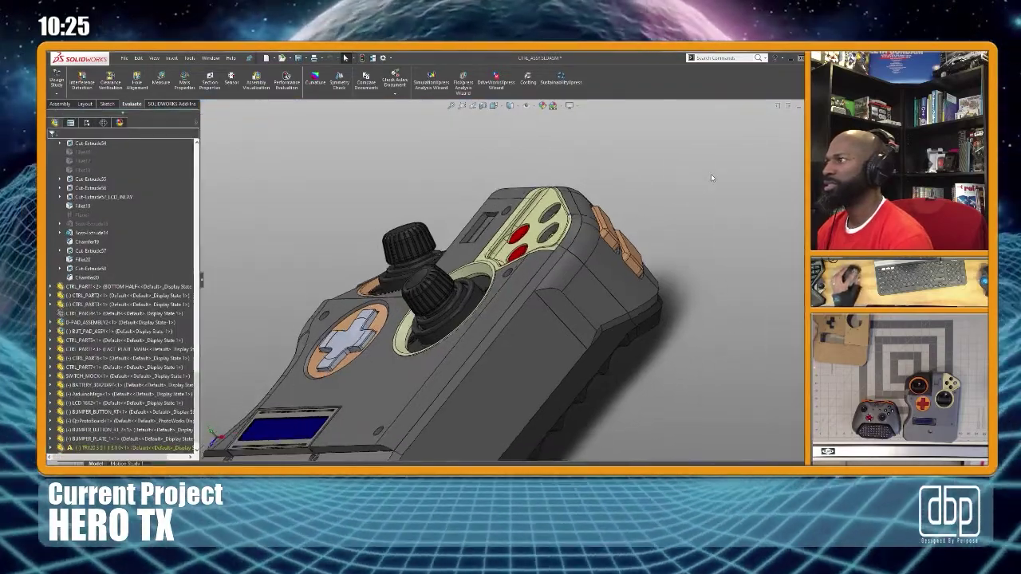
scroll(519, 209, "up", 2)
scroll(497, 177, "down", 2)
scroll(497, 177, "down", 3)
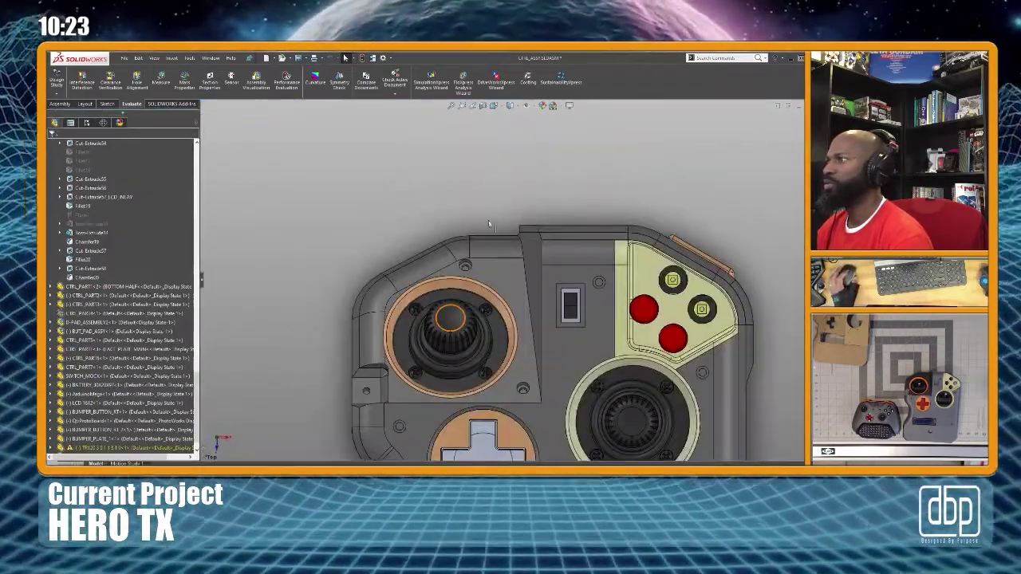
middle_click(493, 235)
middle_click_drag(493, 235, 554, 279)
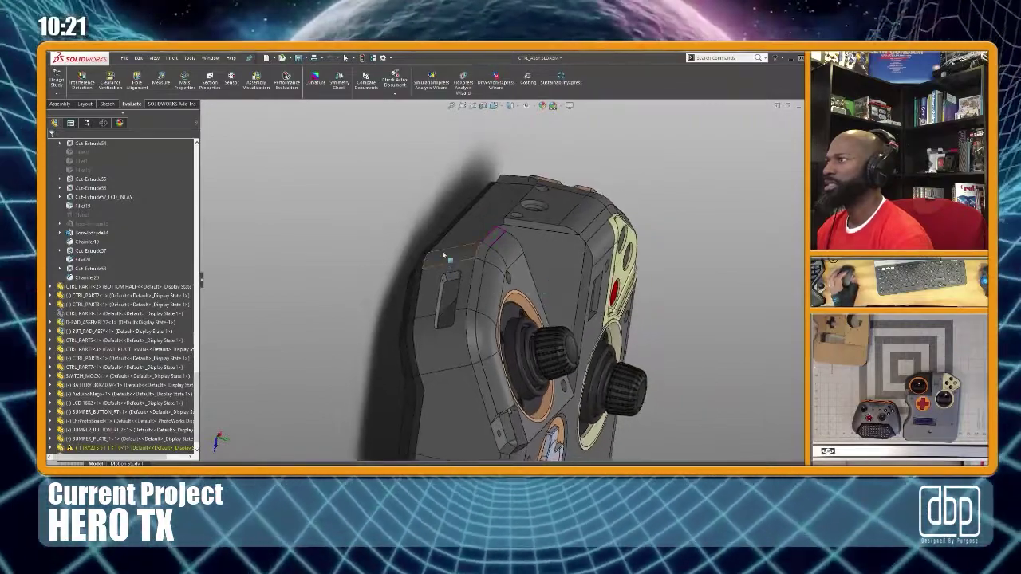
scroll(462, 258, "down", 5)
middle_click_drag(471, 259, 476, 273)
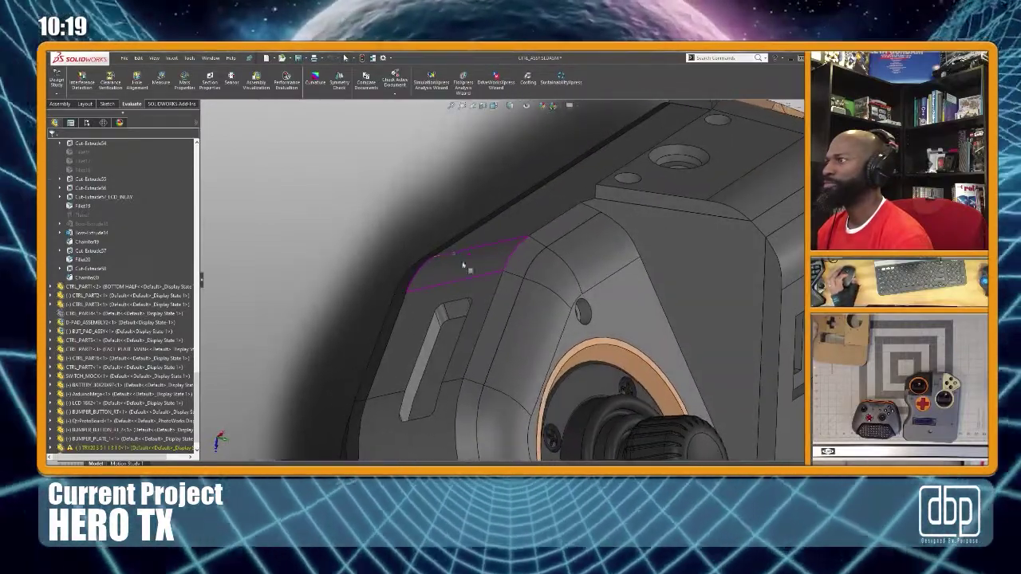
left_click(476, 266)
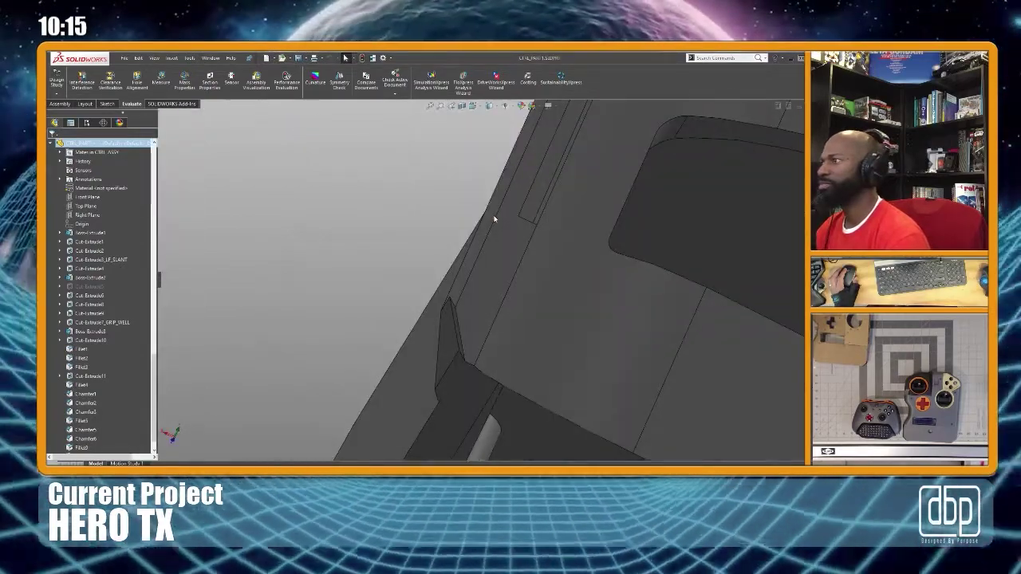
Inspect the shell's bumper openings and upper outer edges, including a view square to the raised joystick face
scroll(343, 252, "up", 5)
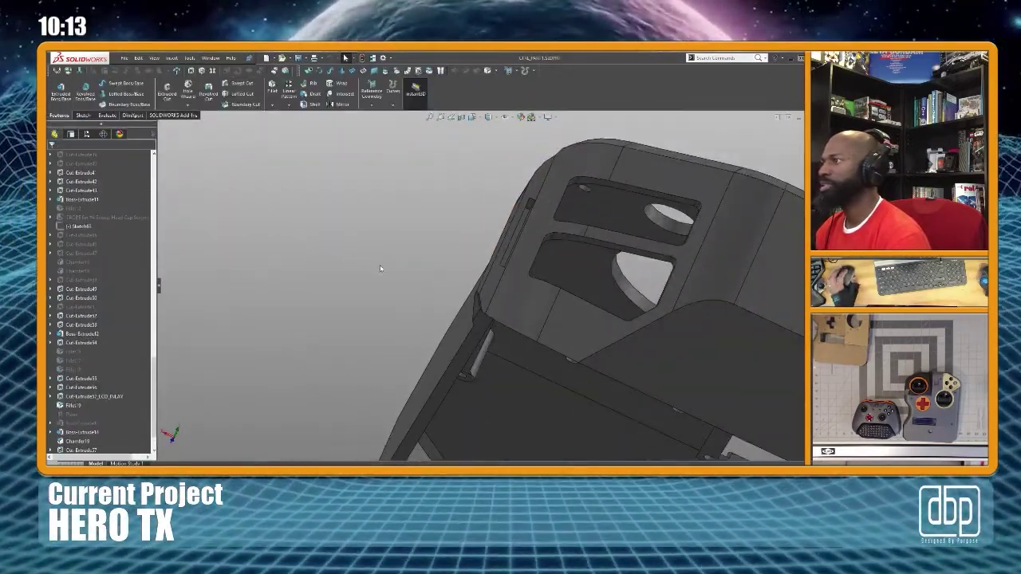
scroll(378, 267, "up", 1)
middle_click_drag(396, 239, 263, 299)
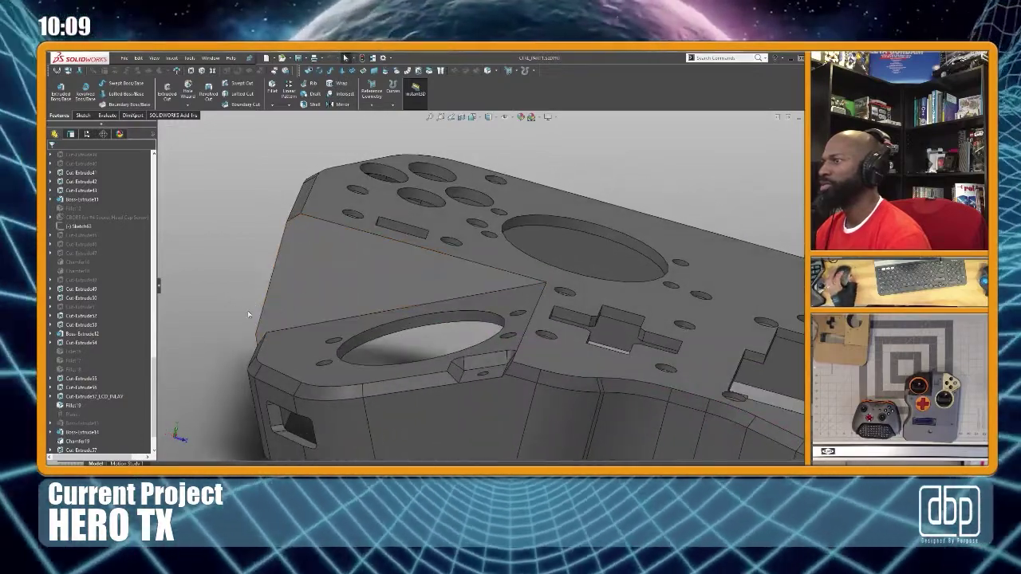
left_click(279, 337)
key("ctrl+8")
scroll(440, 227, "up", 3)
scroll(492, 238, "down", 6)
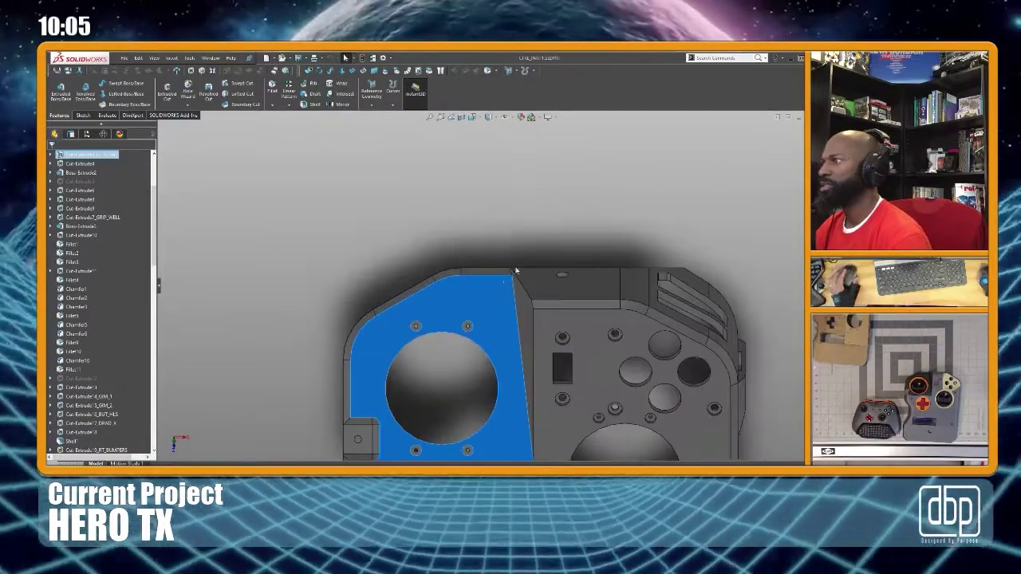
scroll(510, 252, "down", 2)
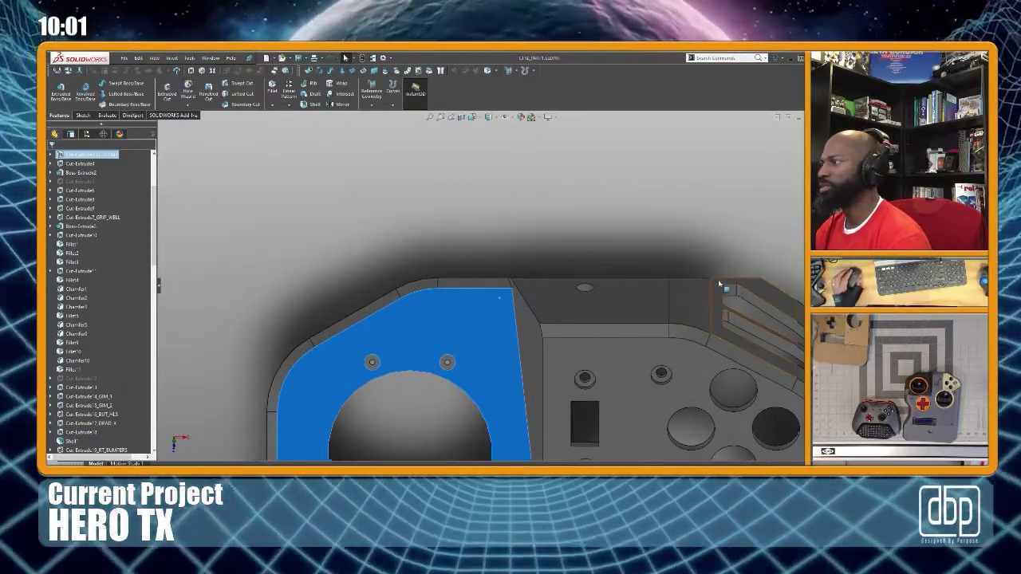
middle_click_drag(636, 265, 707, 286)
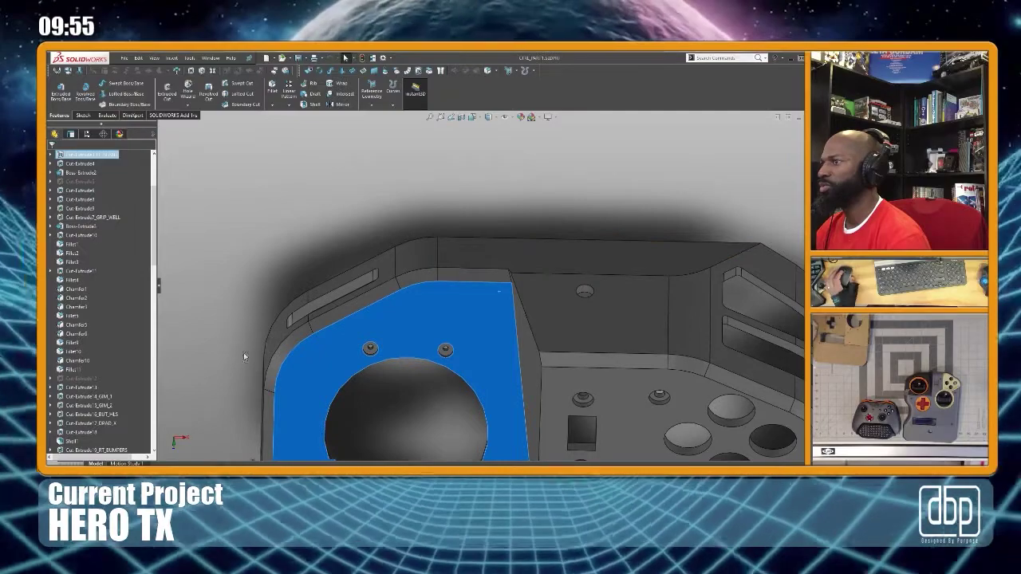
left_click(452, 118)
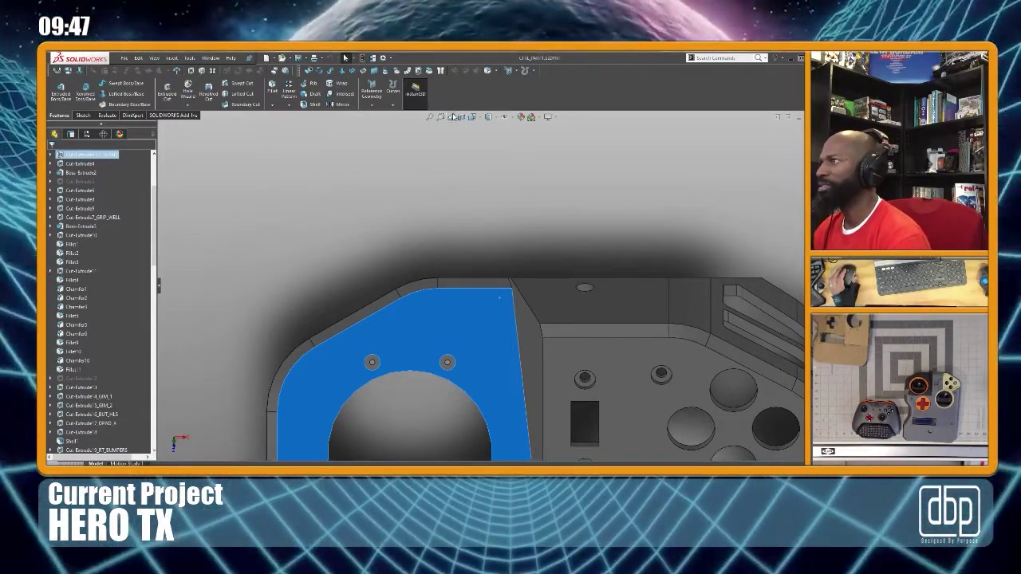
Examine the shell's upper outline around the raised joystick face and the bumper slots, in front and tilted views
scroll(524, 216, "up", 6)
scroll(556, 290, "down", 3)
scroll(538, 313, "up", 1)
scroll(537, 318, "down", 2)
left_click(375, 306)
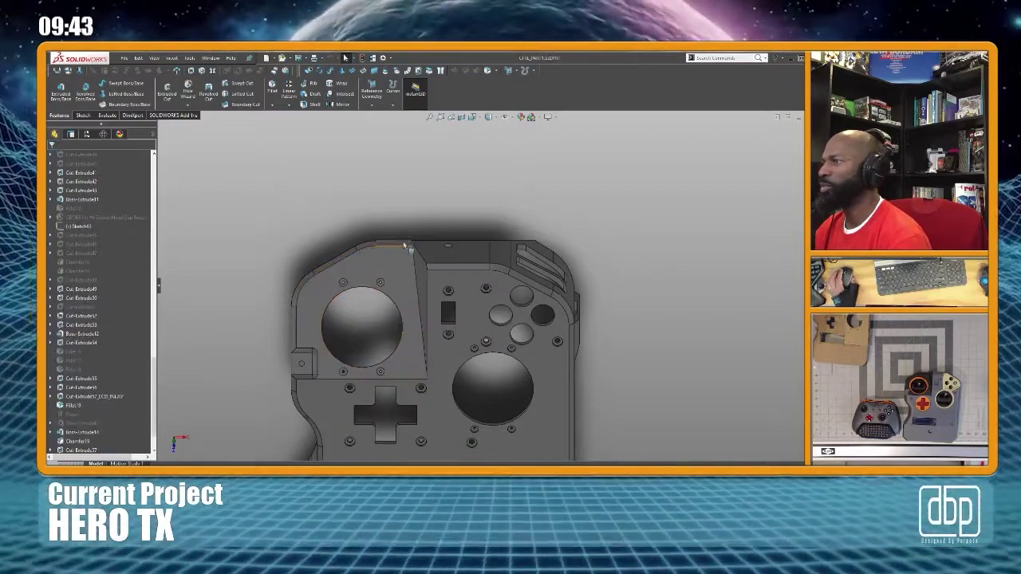
scroll(395, 214, "down", 2)
middle_click_drag(374, 229, 428, 211)
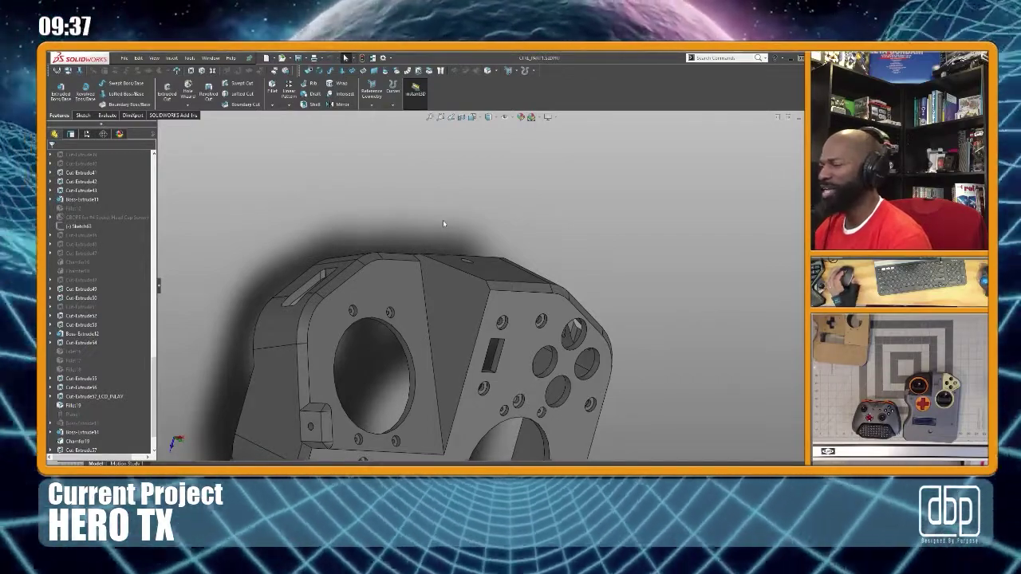
left_click(452, 117)
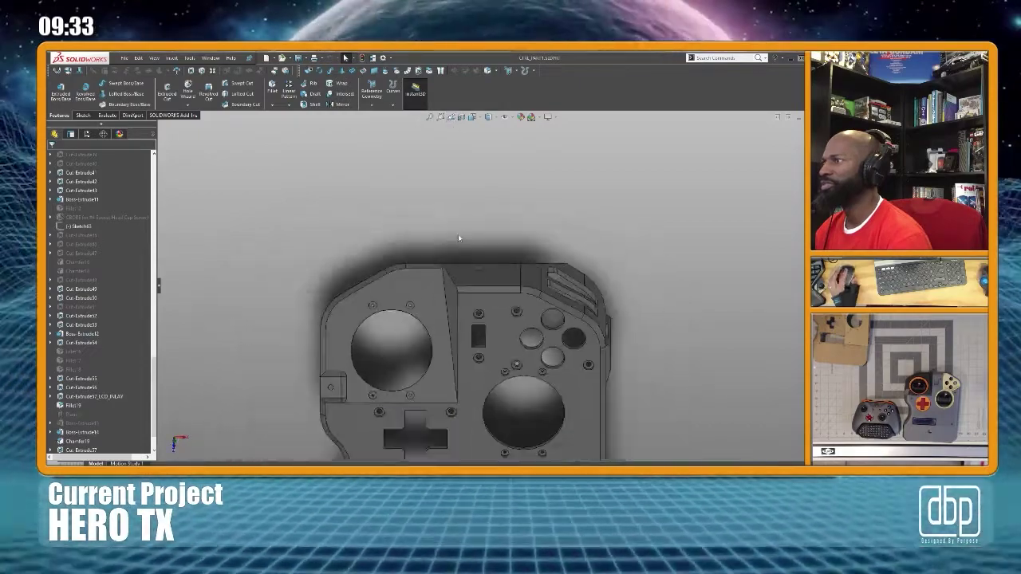
scroll(436, 359, "down", 1)
scroll(422, 283, "up", 2)
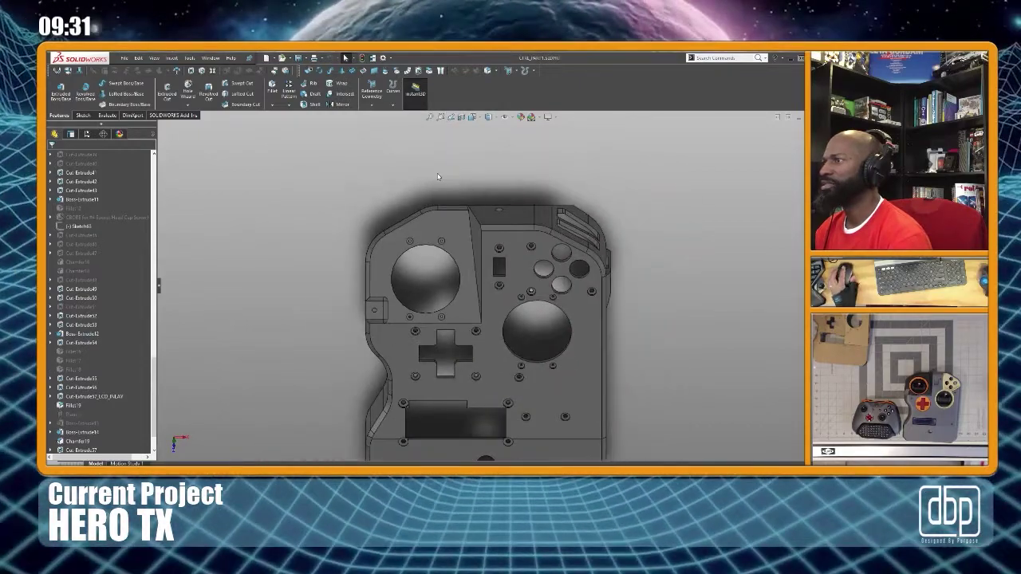
scroll(440, 176, "down", 2)
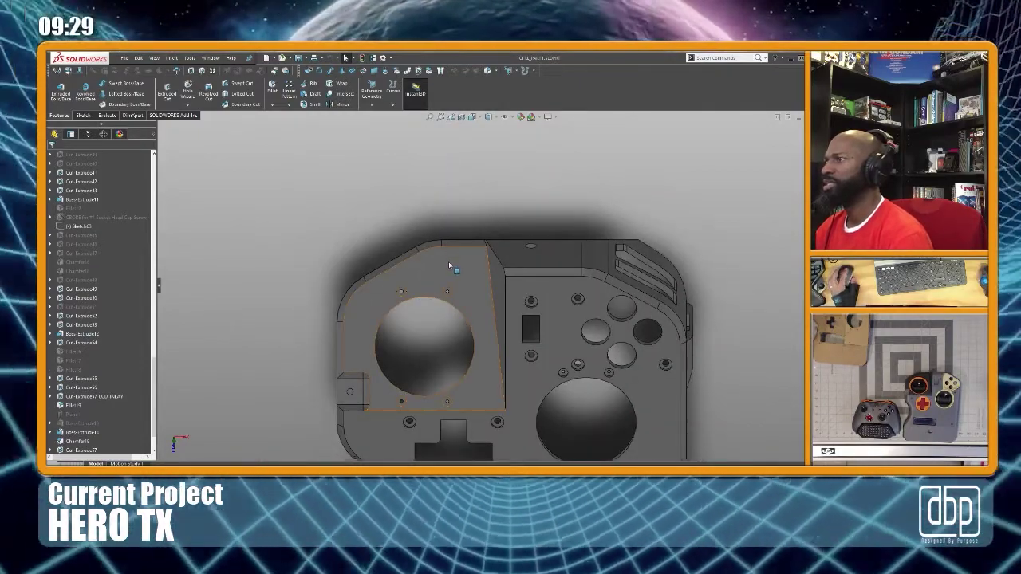
Start a sketch on the raised joystick face and try Offset Entities on its upper edge
left_click(449, 265)
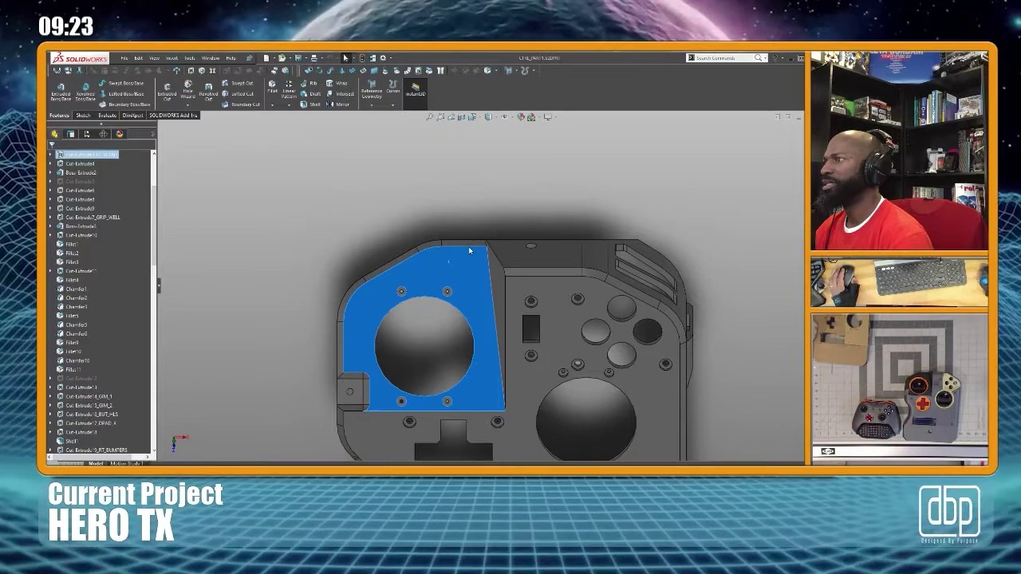
left_click(469, 248)
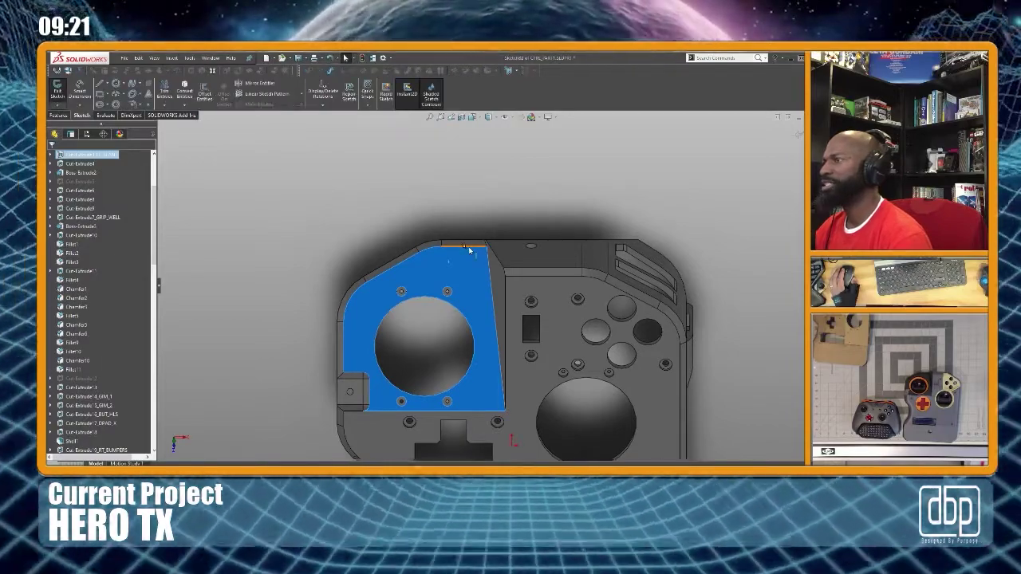
left_click(204, 91)
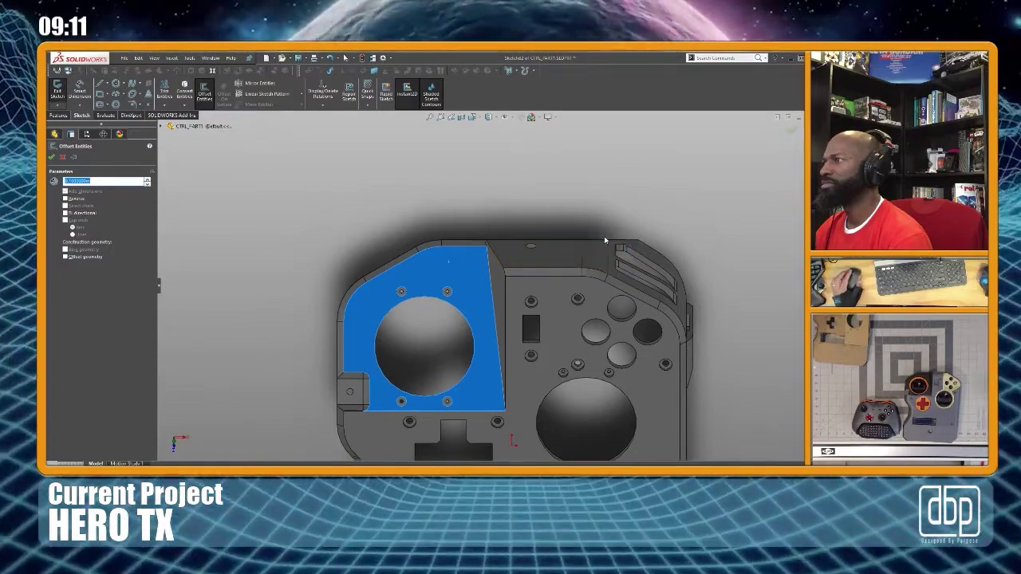
key("Escape")
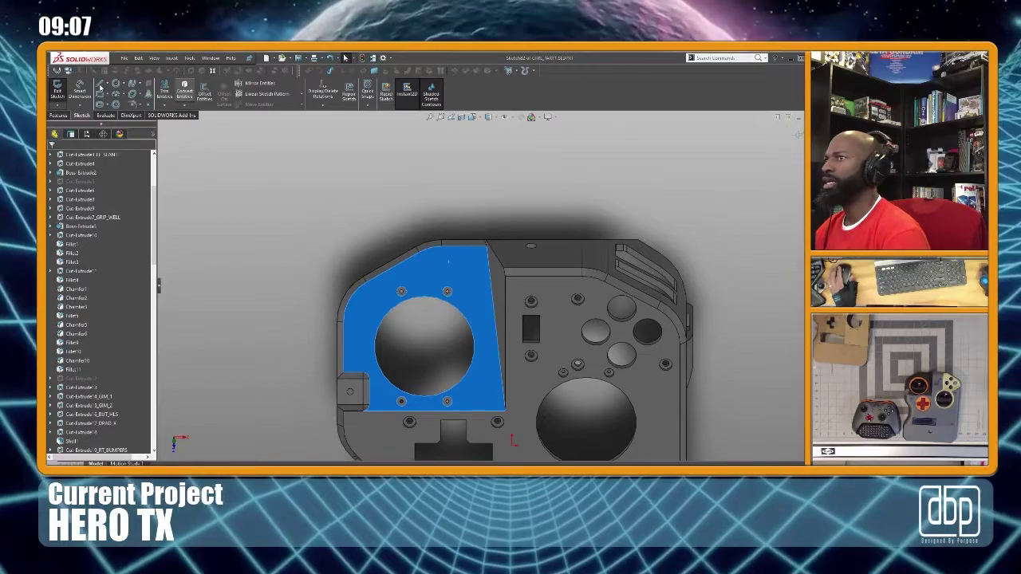
Sketch a horizontal line along the shell's upper edge, from the corner beside the bumper slots to the start of the opposite rounded corner
key("l")
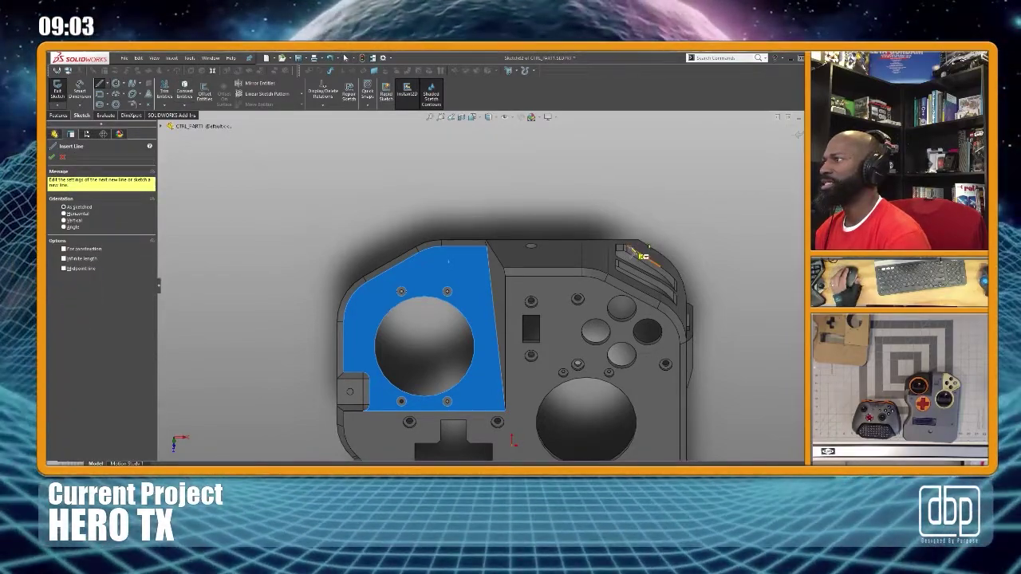
left_click(639, 240)
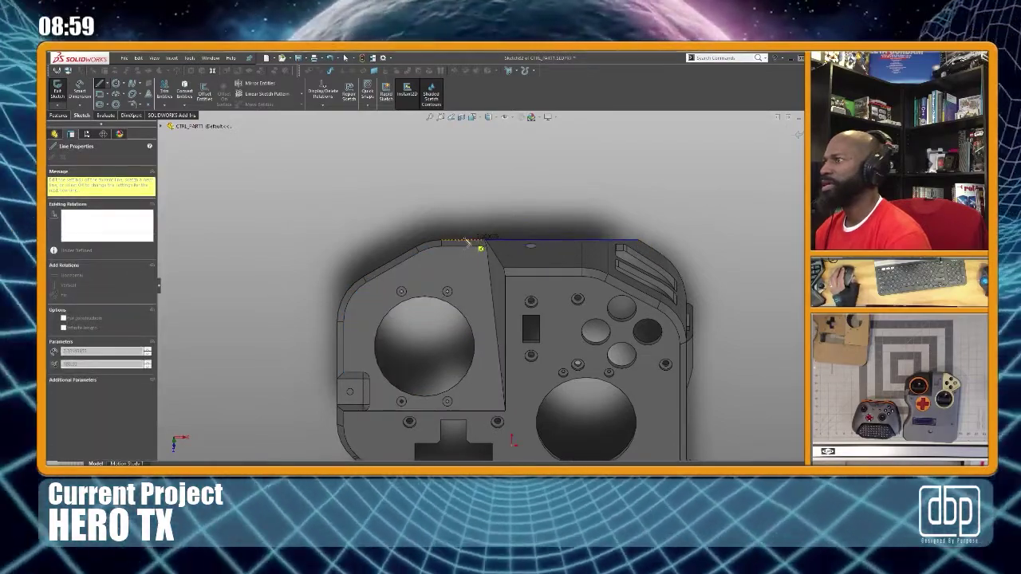
left_click(442, 242)
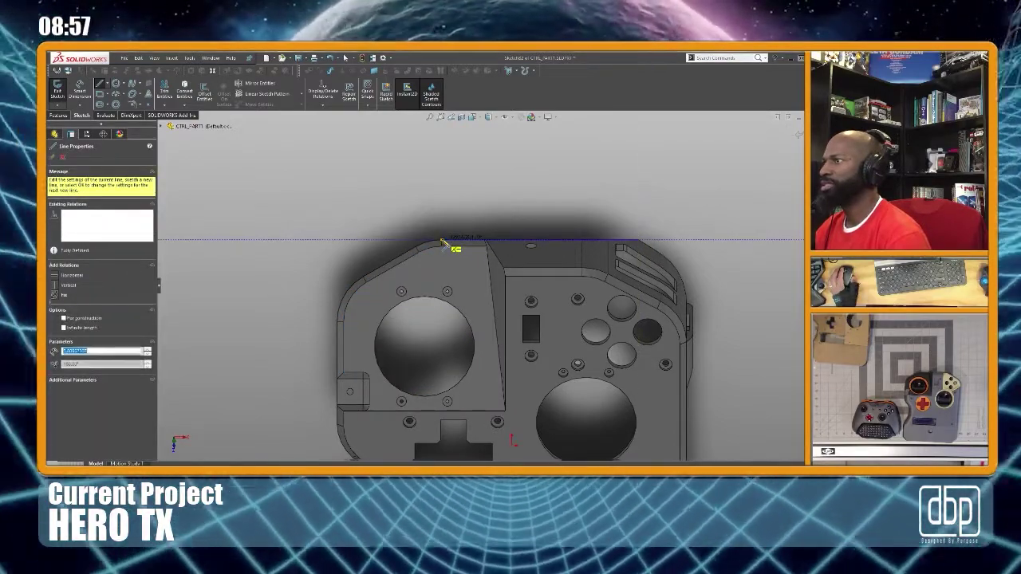
Continue the profile with a tangent arc around the rounded corner and a straight line along the shell's slanted outer edge
scroll(442, 238, "down", 6)
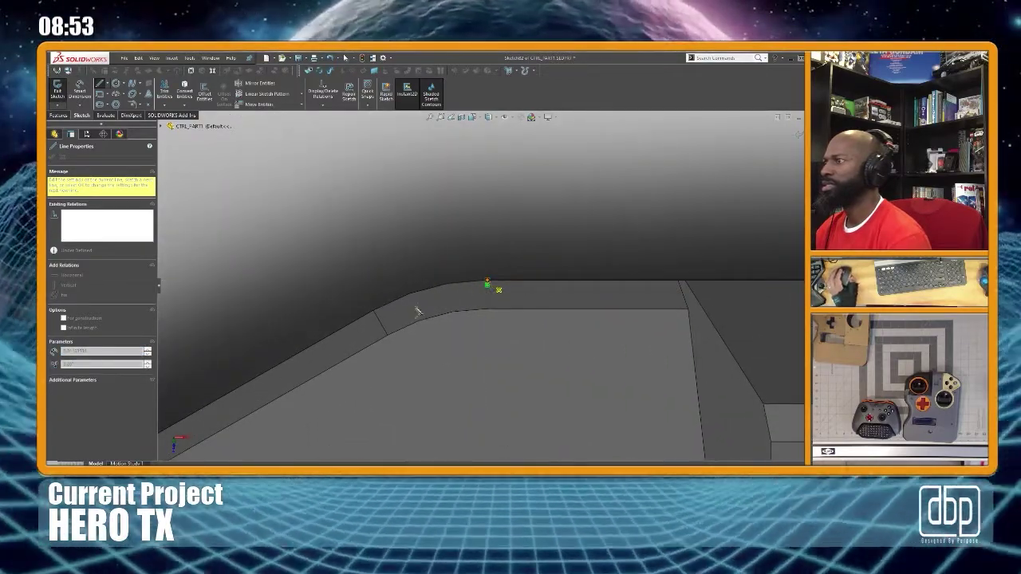
key("a")
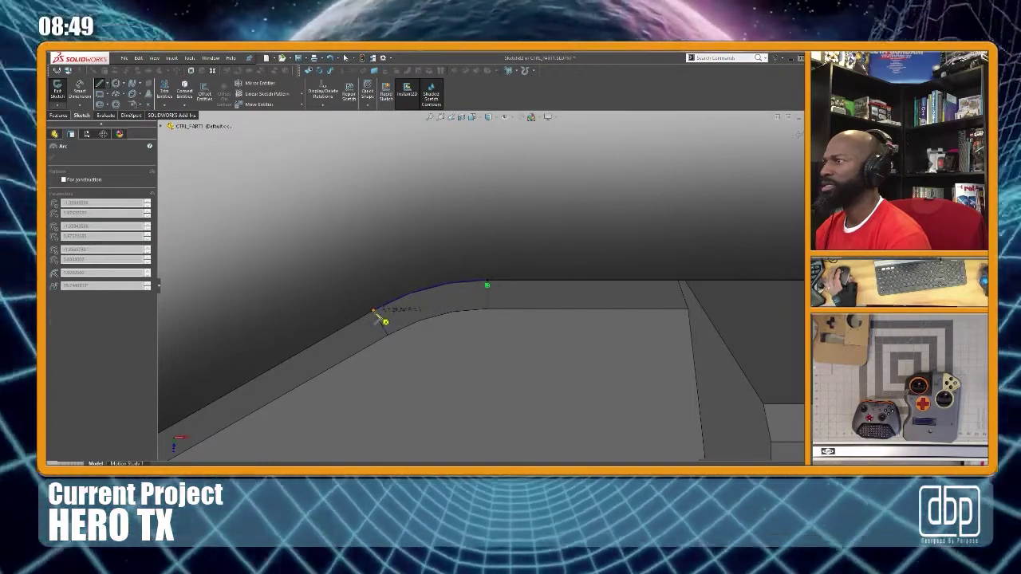
left_click(373, 315)
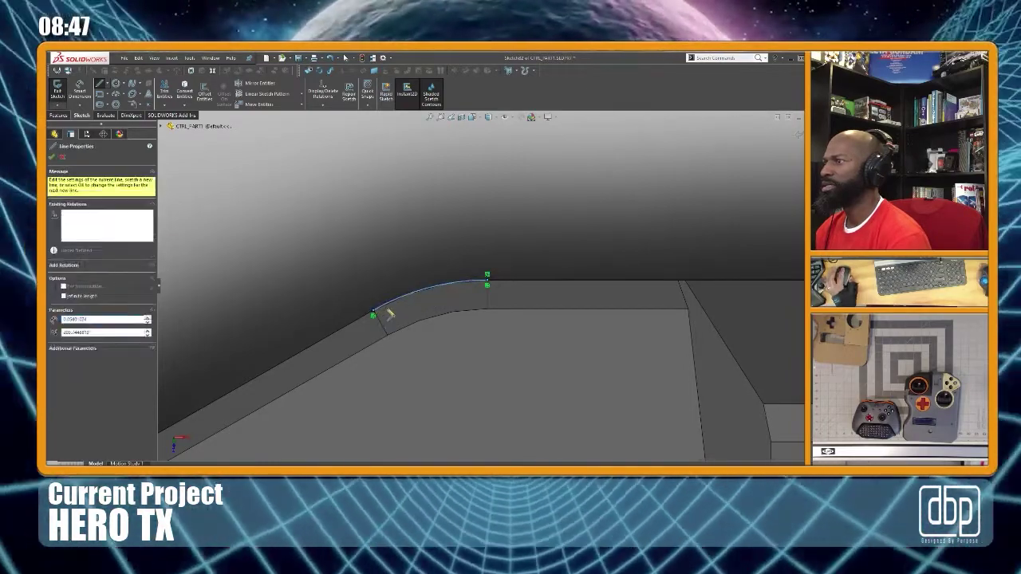
scroll(383, 313, "up", 5)
scroll(379, 348, "down", 4)
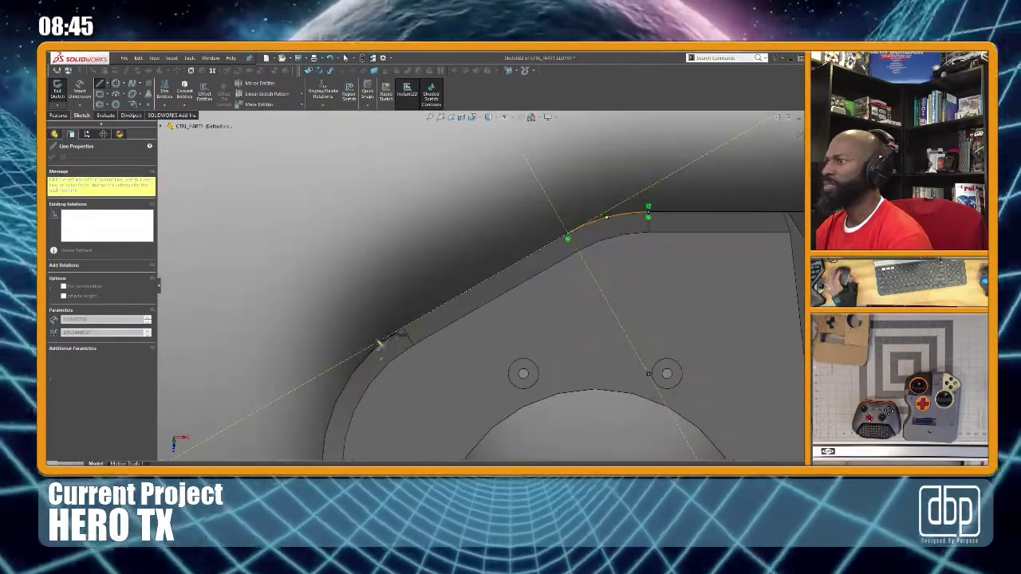
left_click(402, 332)
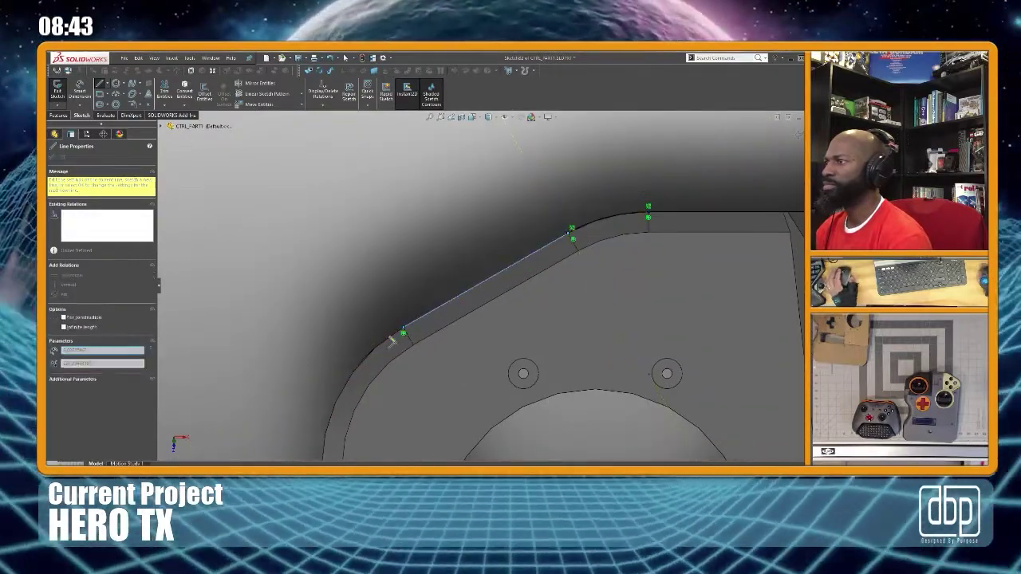
Add a tangent arc from the slanted line's end around the outer corner to the vertical side edge, and end the line chain
scroll(403, 334, "up", 3)
key("ctrl+z")
key("a")
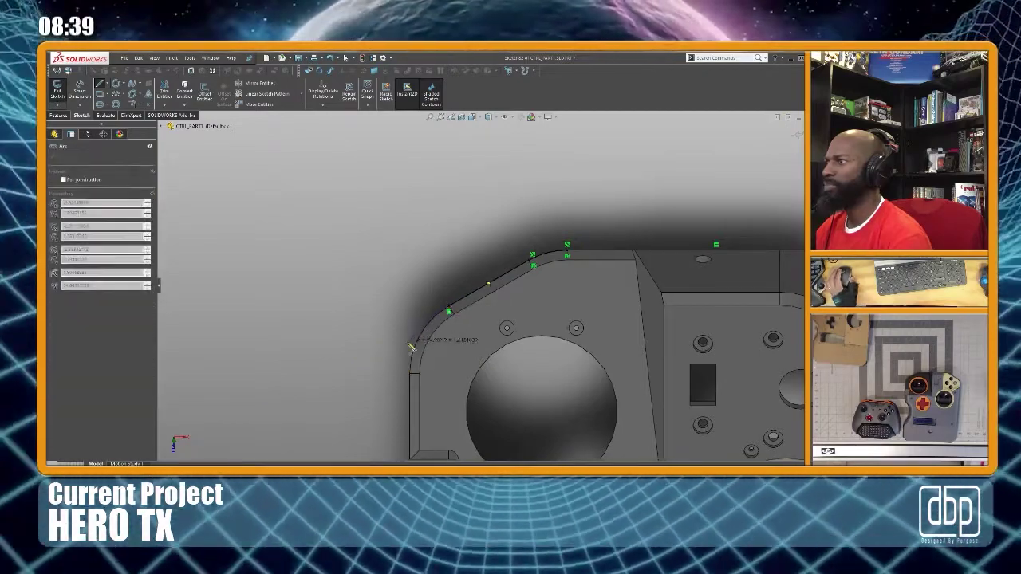
scroll(412, 375, "down", 4)
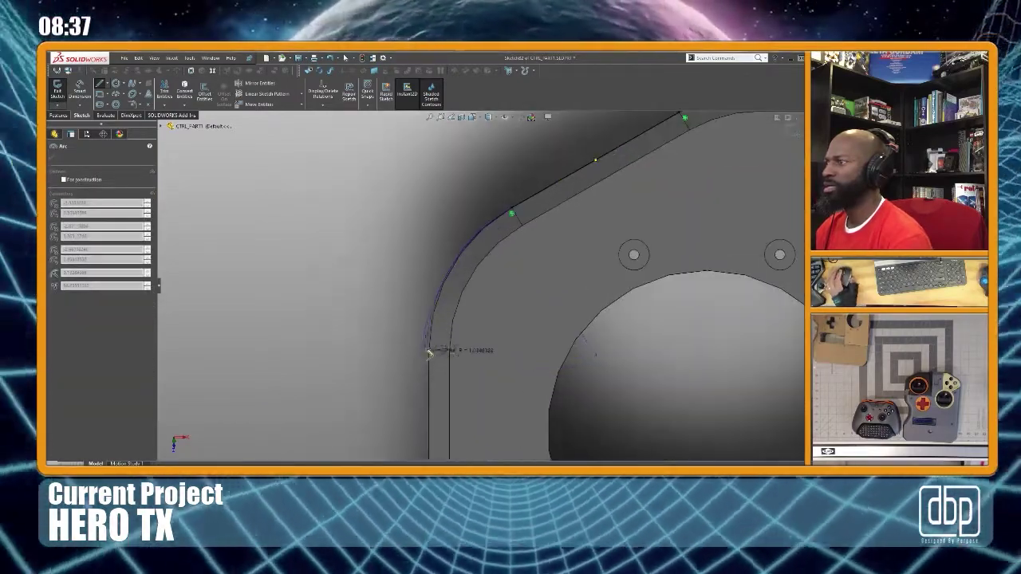
double_click(429, 351)
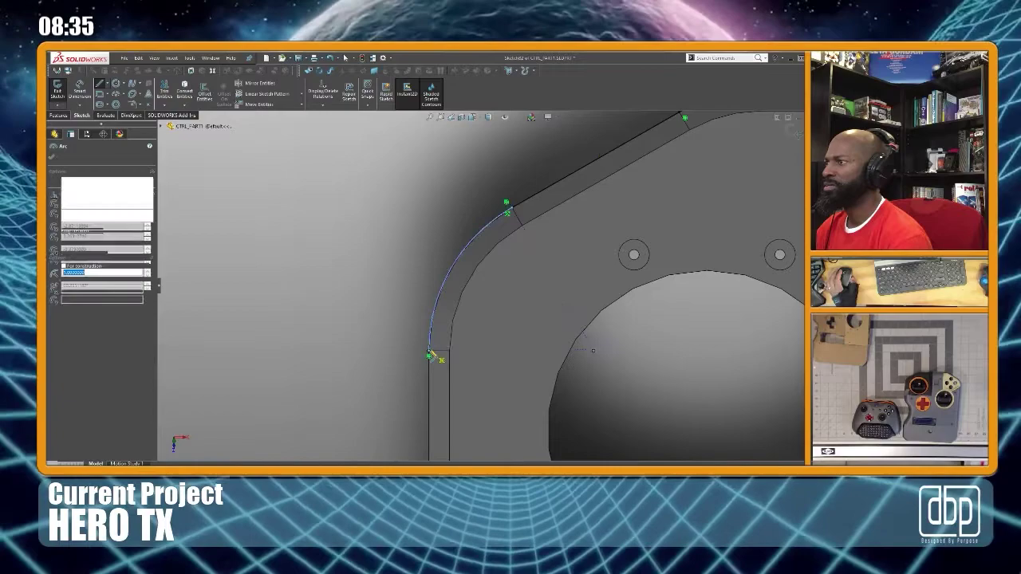
scroll(434, 353, "up", 2)
scroll(433, 354, "down", 1)
left_click(439, 330)
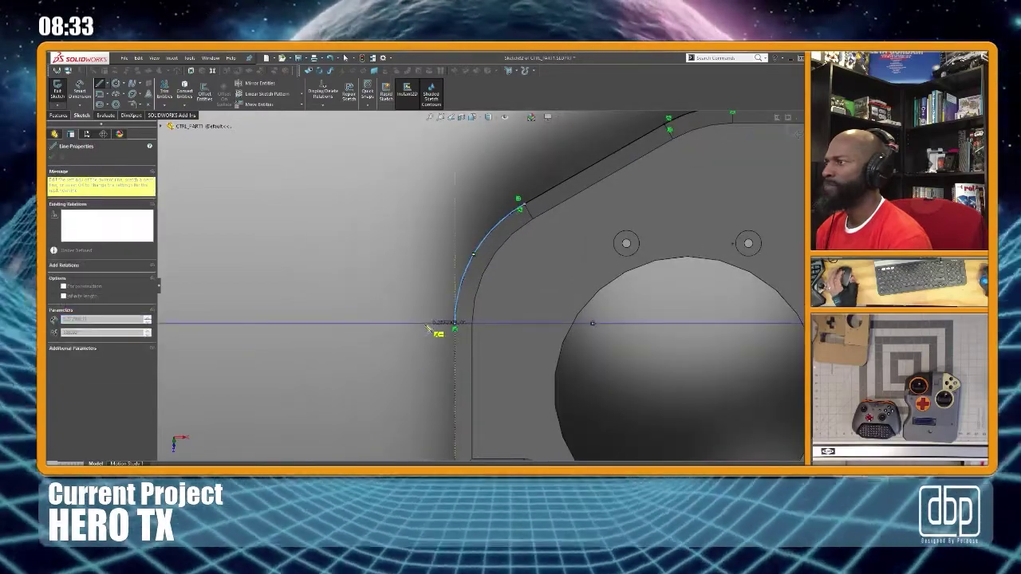
scroll(440, 330, "up", 4)
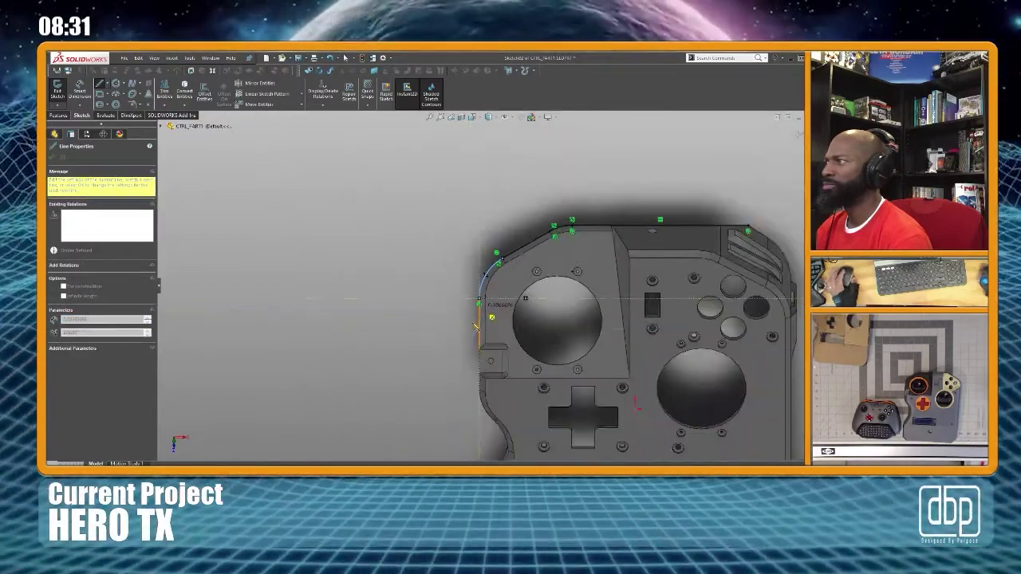
scroll(459, 318, "down", 5)
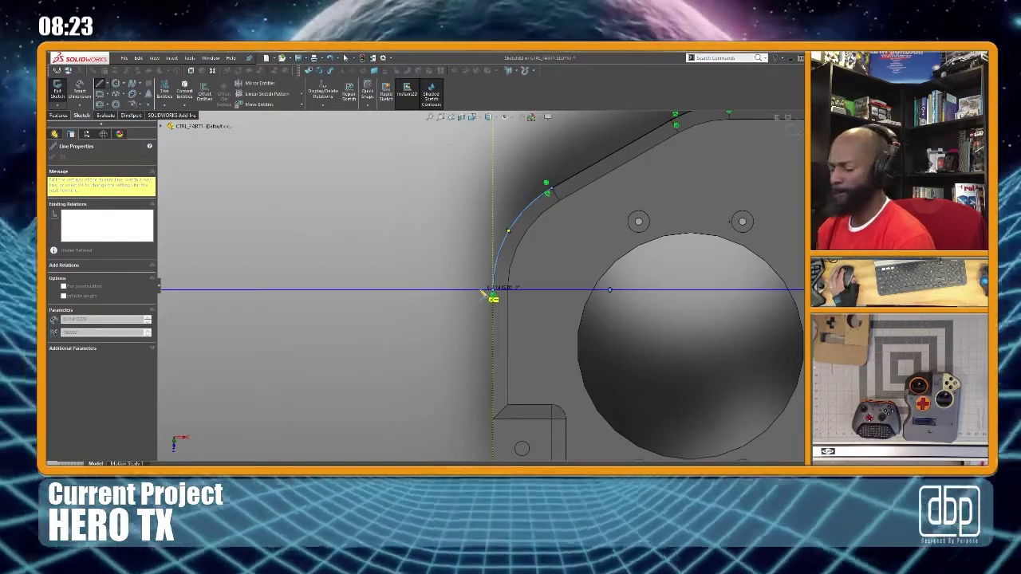
key("Escape")
scroll(544, 284, "up", 5)
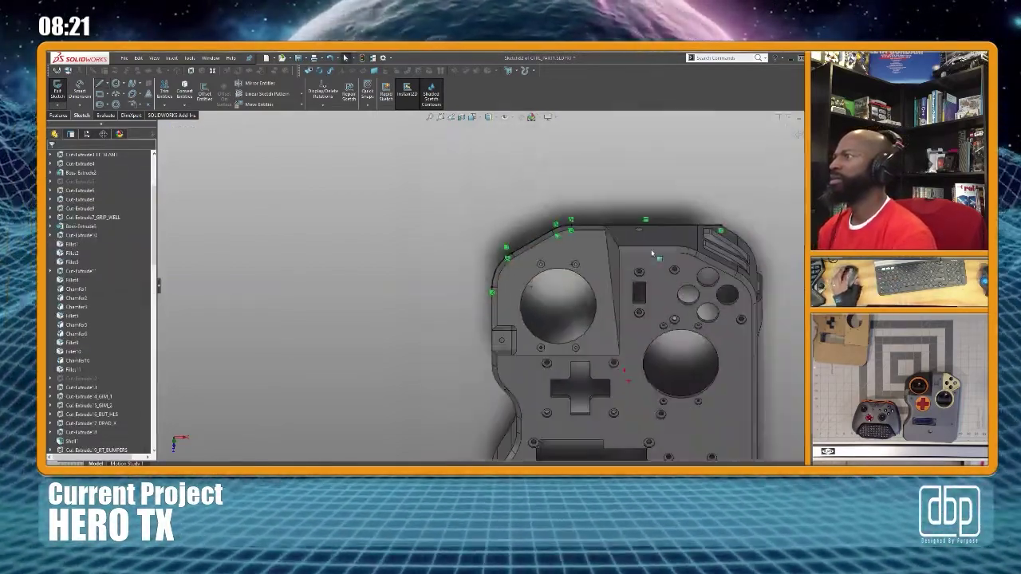
Offset the whole sketched edge chain outward from the shell with Offset Entities, including its lines and corner arcs
scroll(670, 210, "down", 2)
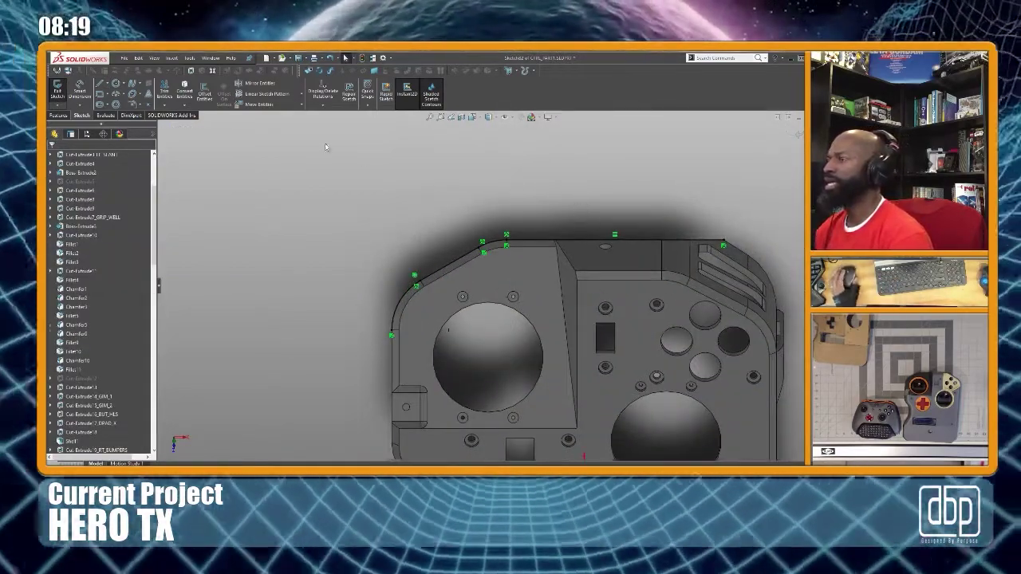
left_click(204, 92)
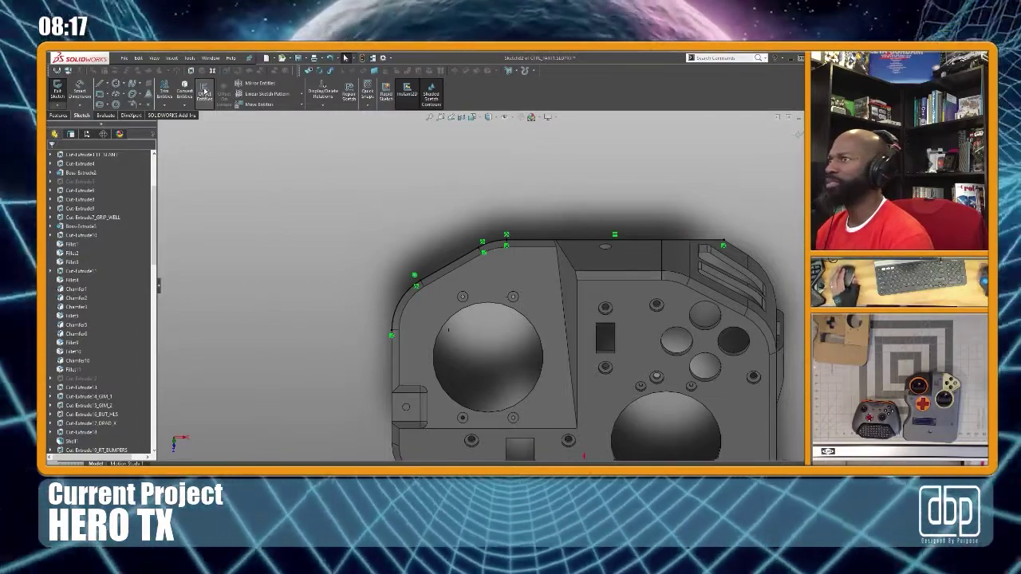
left_click(406, 296)
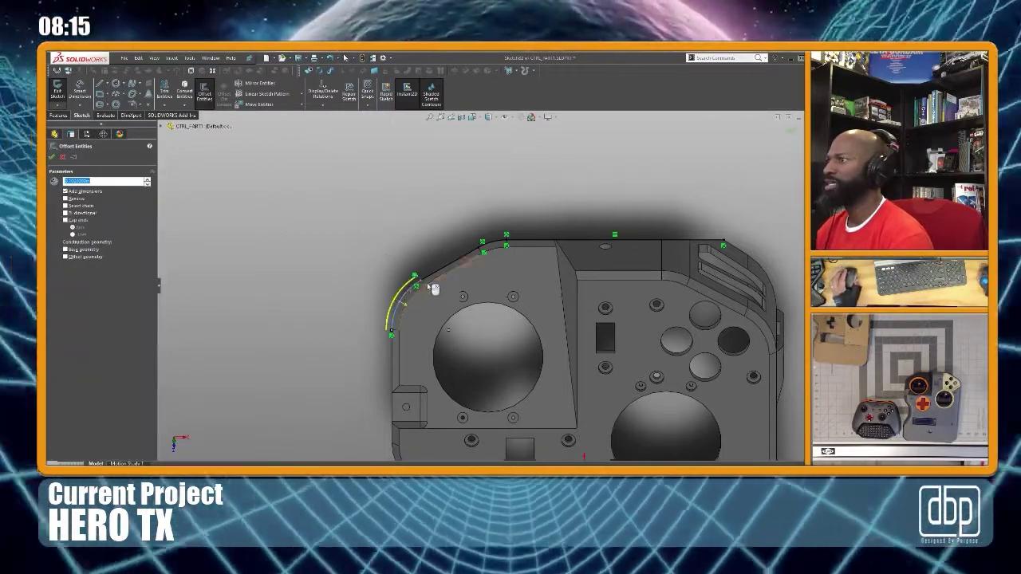
left_click(494, 241)
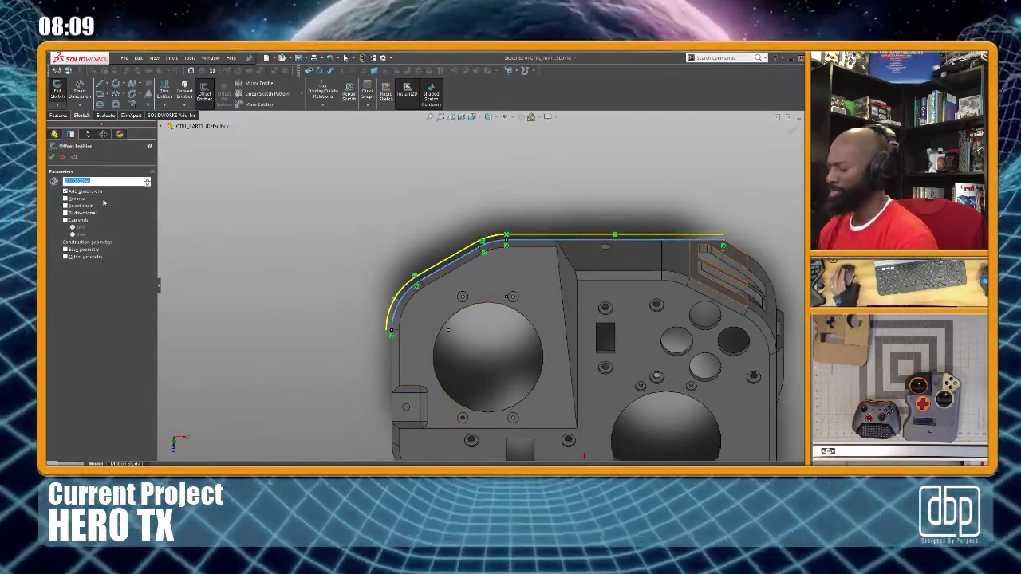
key("Return")
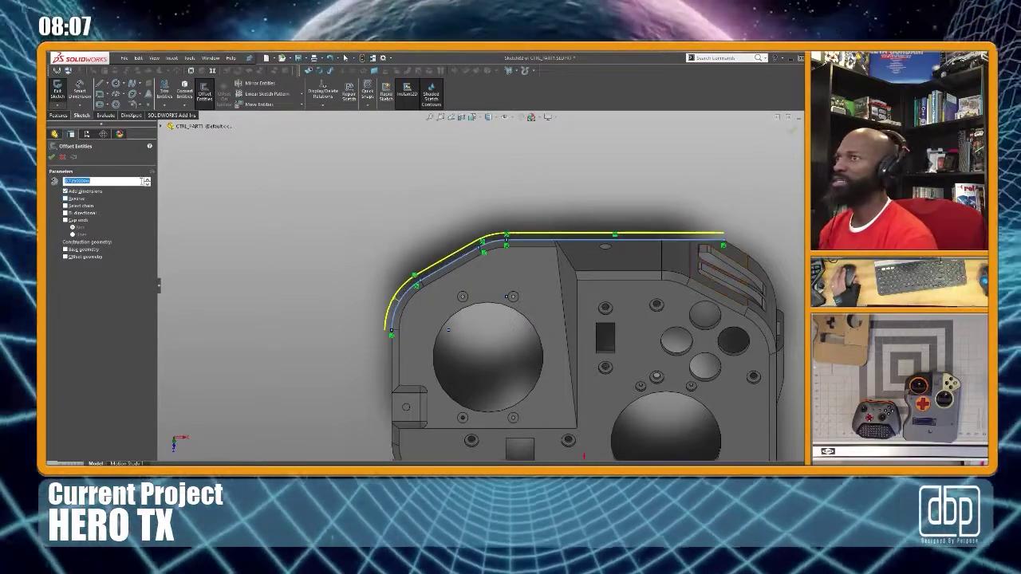
left_click(53, 159)
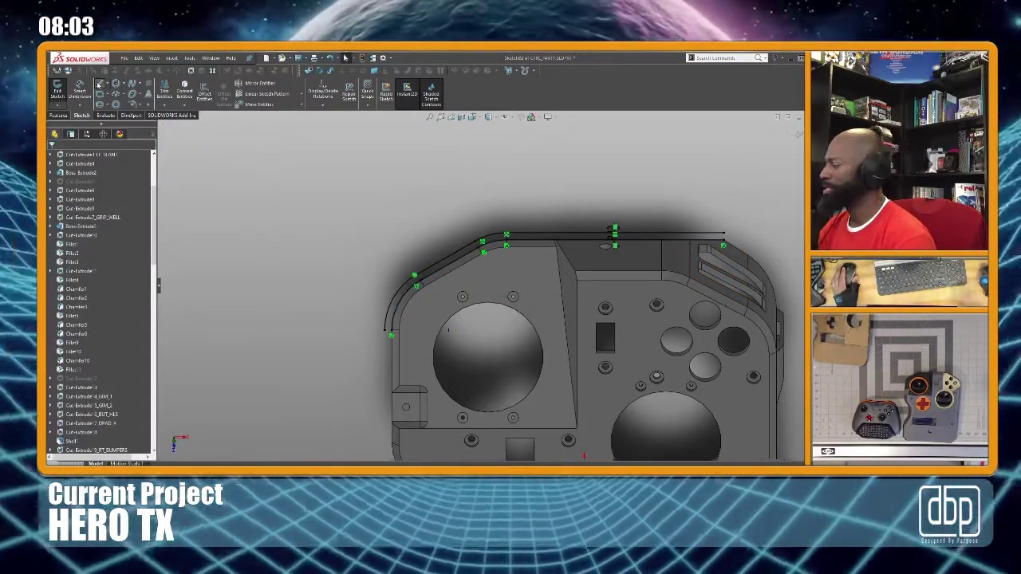
Close the strip profile's end at the shell's vertical side edge with a short horizontal line between the two arc ends
left_click(98, 83)
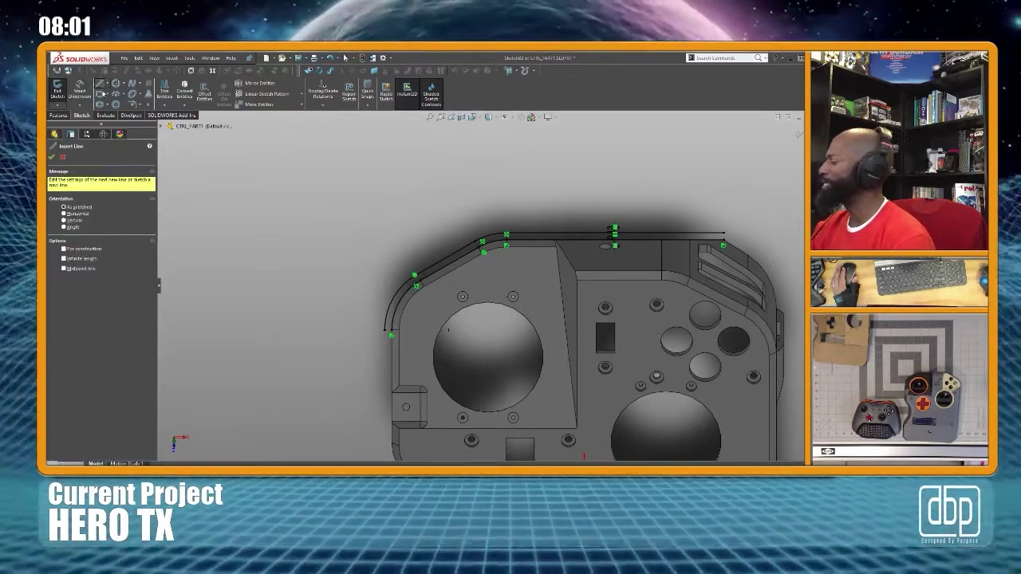
scroll(407, 344, "down", 5)
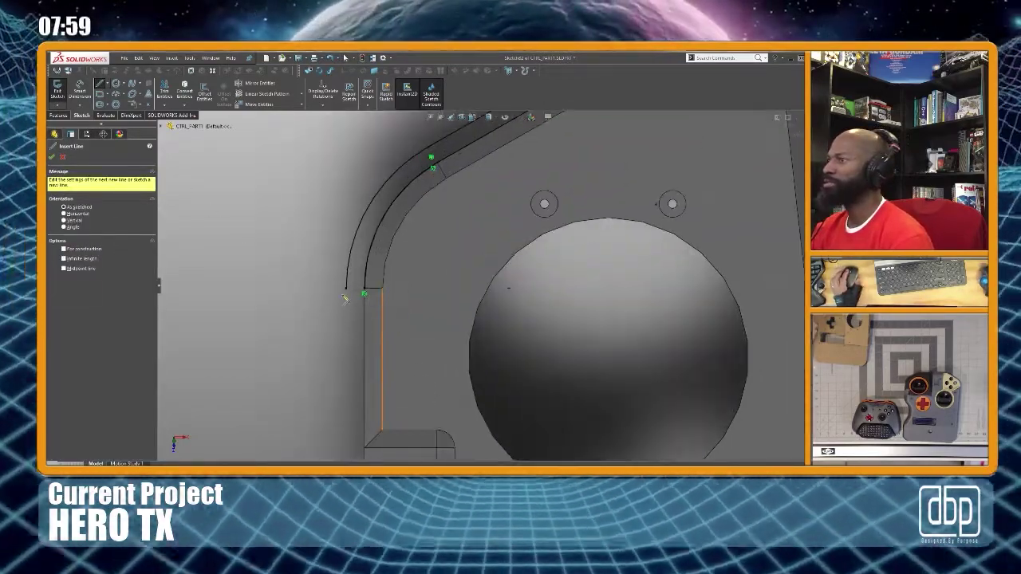
left_click(361, 291)
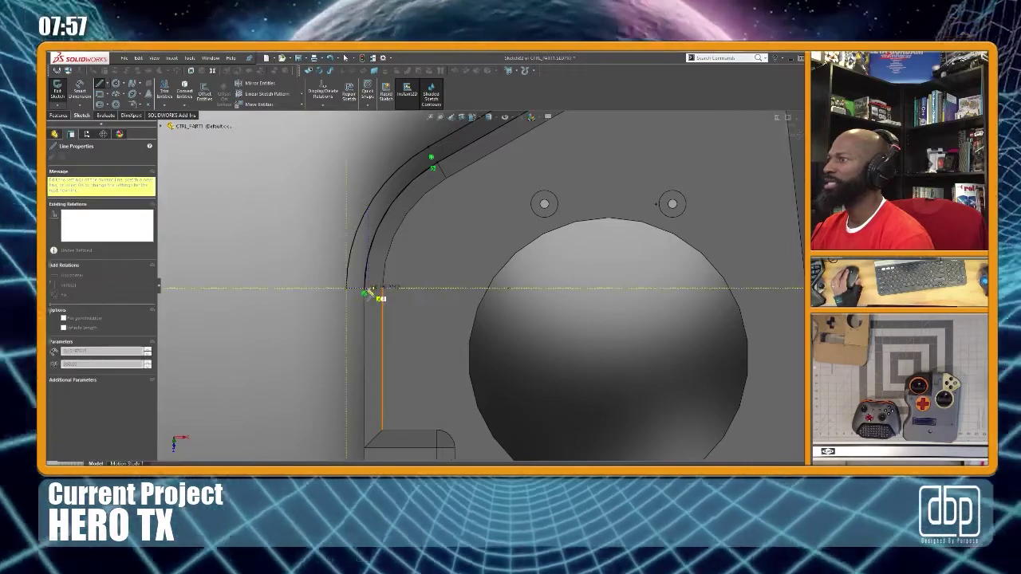
scroll(487, 287, "up", 6)
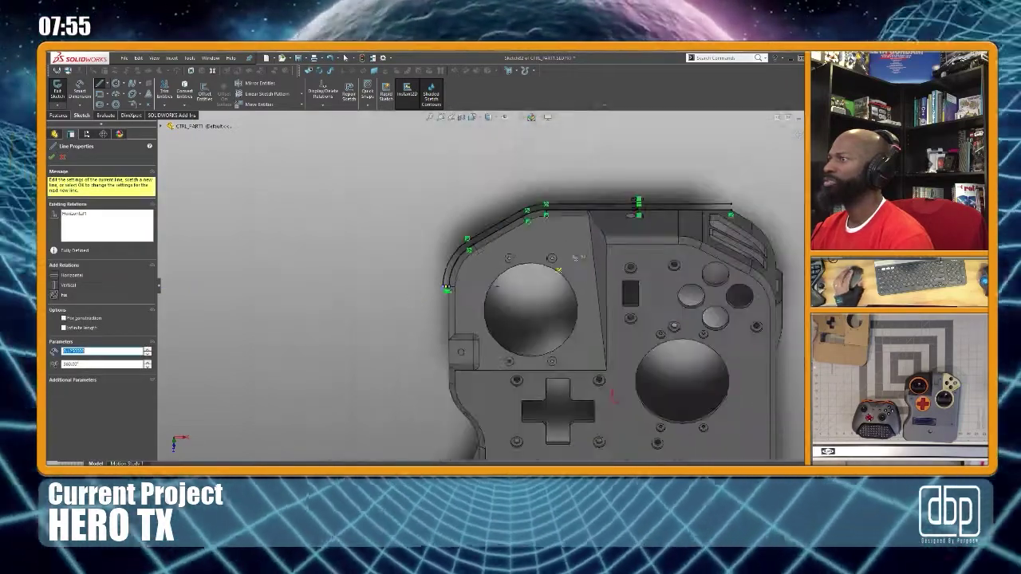
Close the strip profile's other end beside the bumper slots with a short vertical line, and exit the sketch
scroll(730, 217, "down", 5)
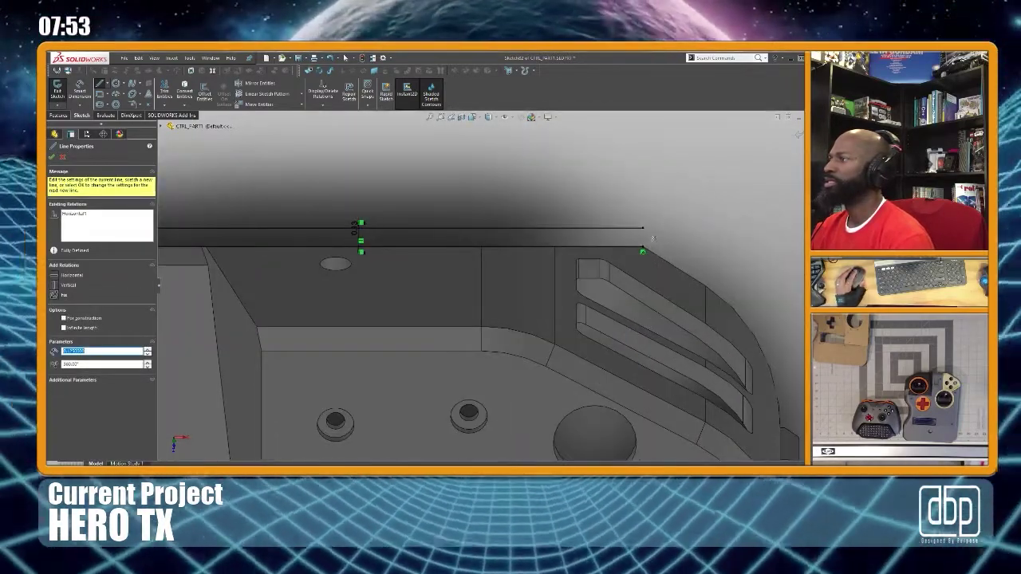
left_click(643, 228)
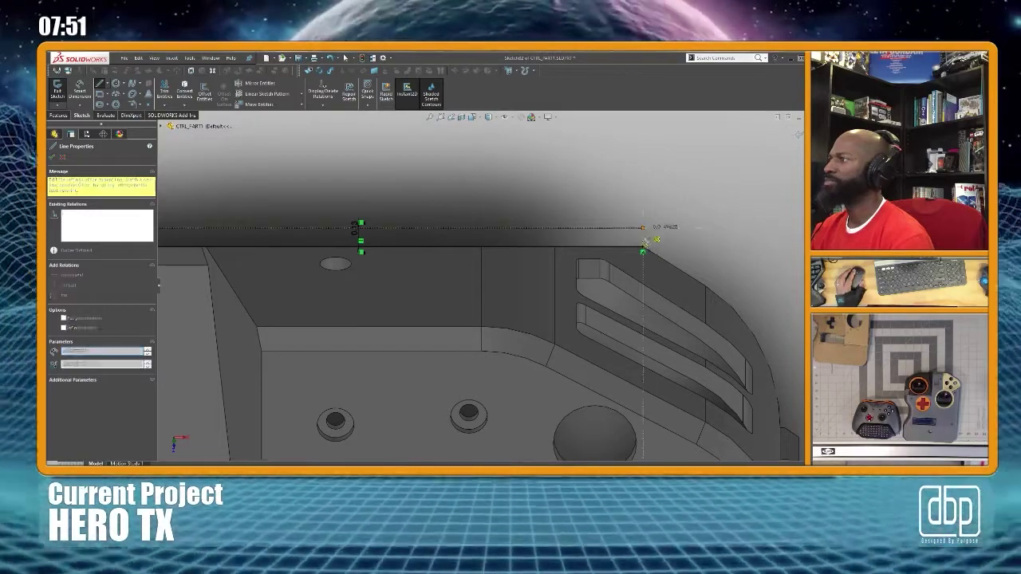
left_click(644, 252)
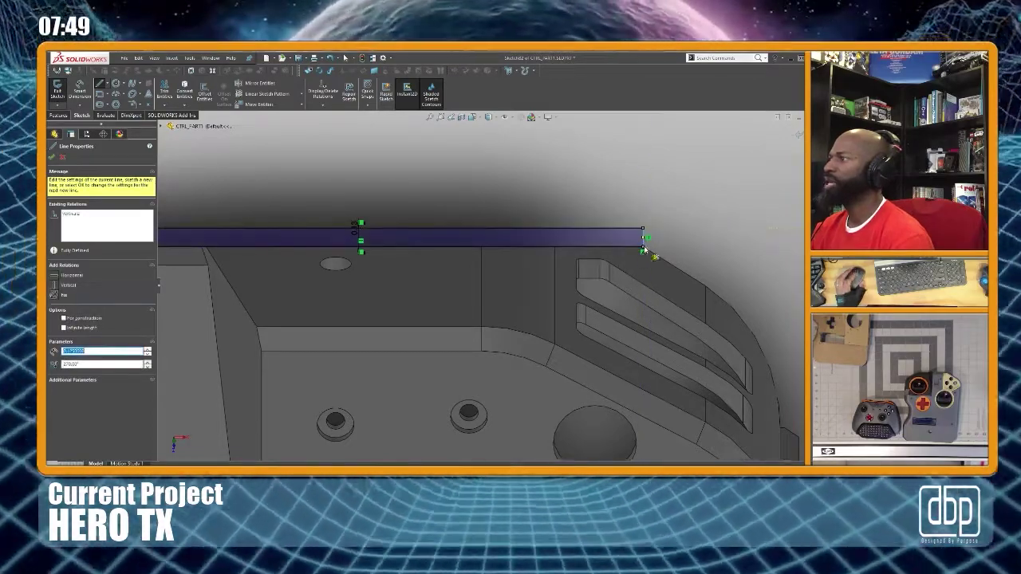
scroll(411, 236, "up", 5)
scroll(411, 236, "up", 2)
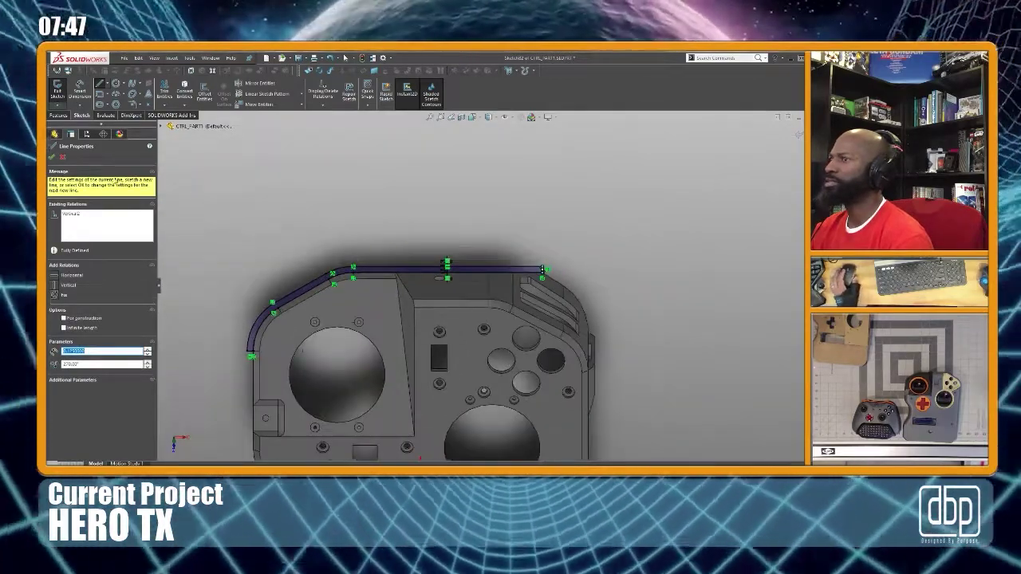
left_click(51, 158)
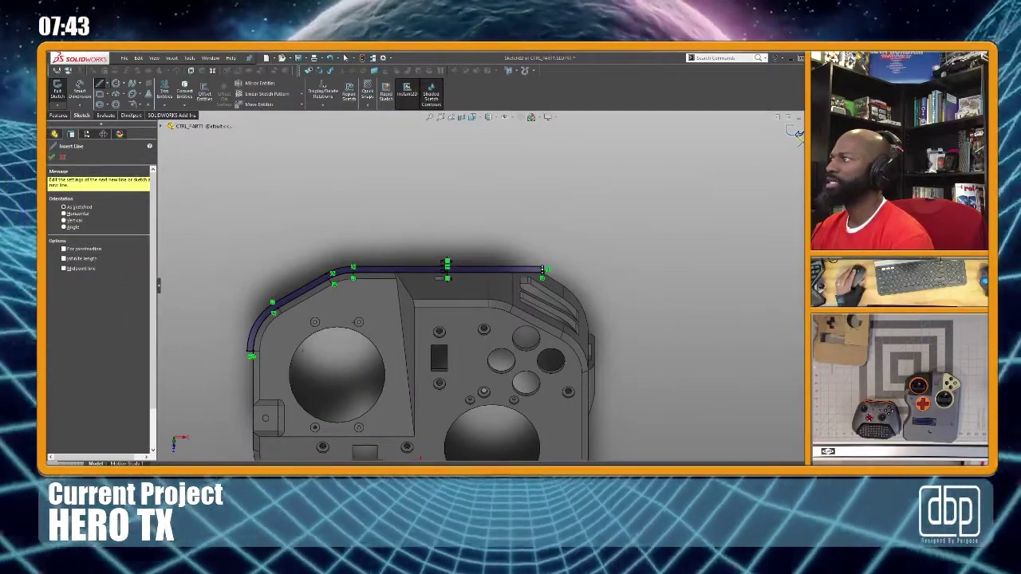
left_click(798, 133)
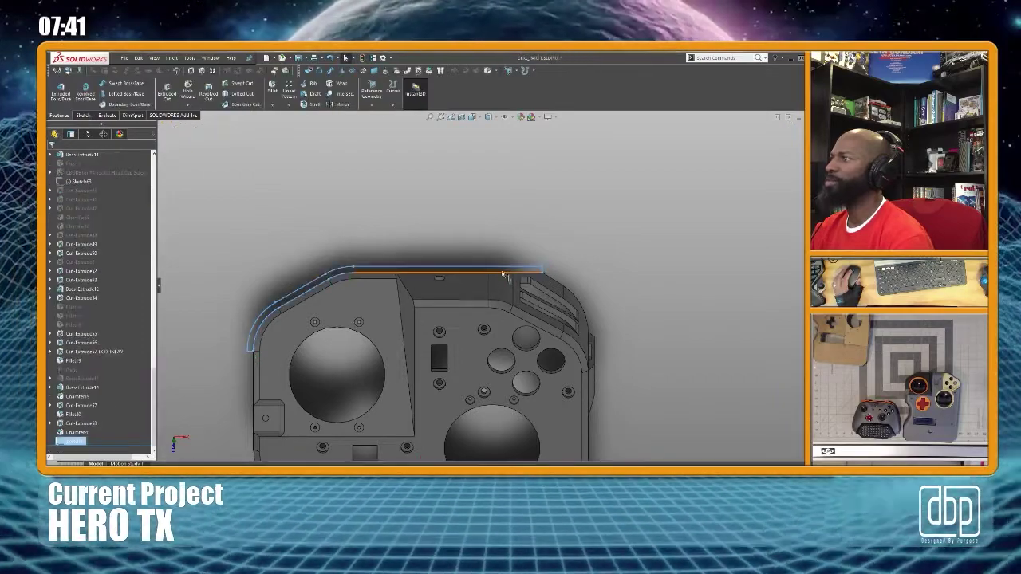
scroll(492, 285, "up", 2)
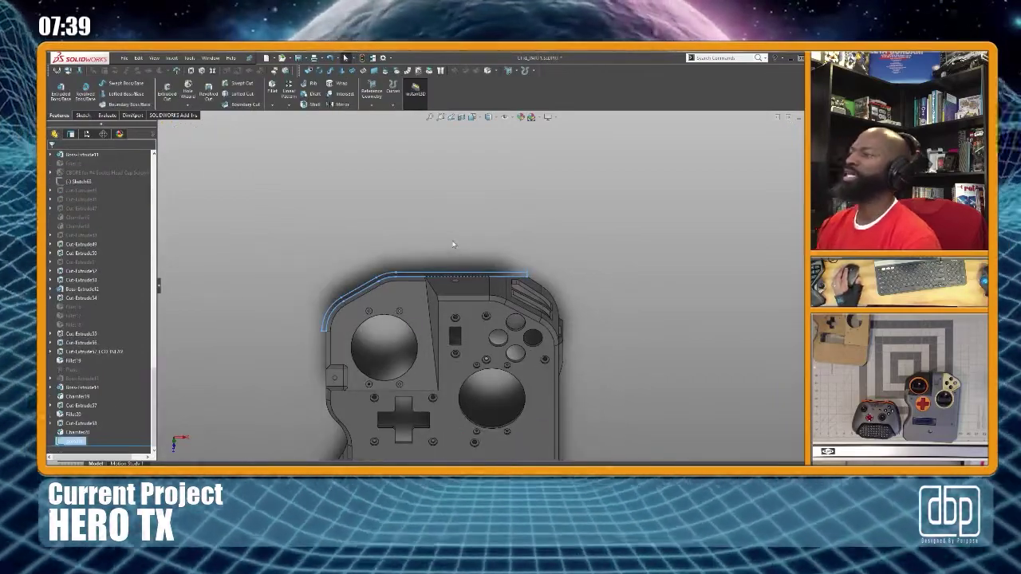
left_click(452, 244)
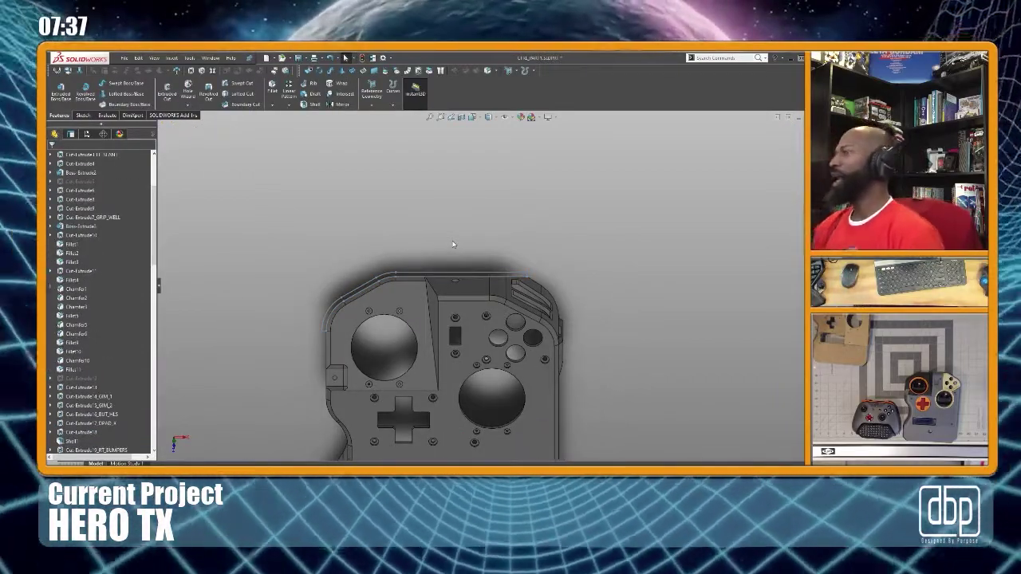
Set the part to a top view and reopen the strip profile sketch for editing
scroll(121, 327, "down", 10)
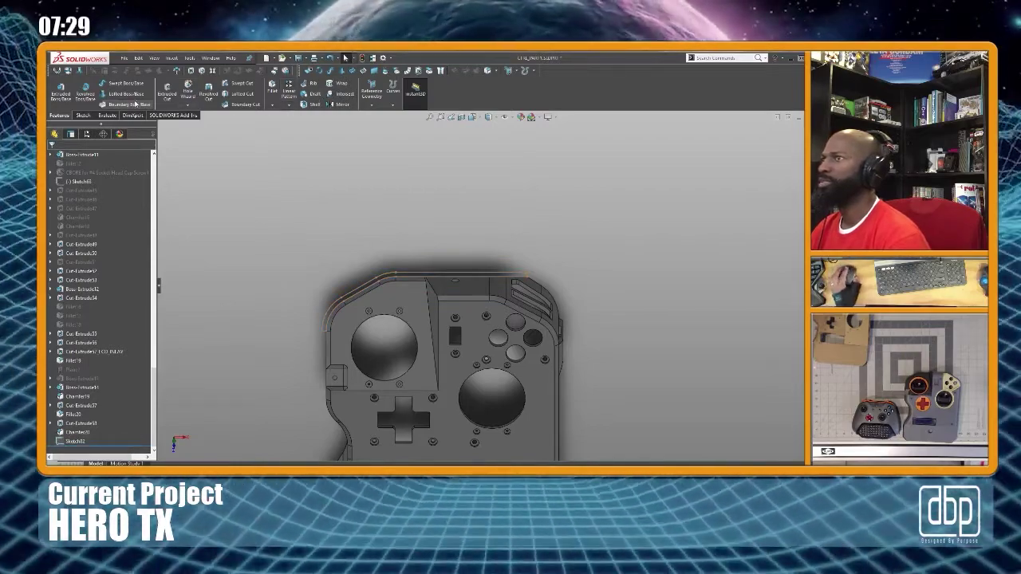
left_click(82, 115)
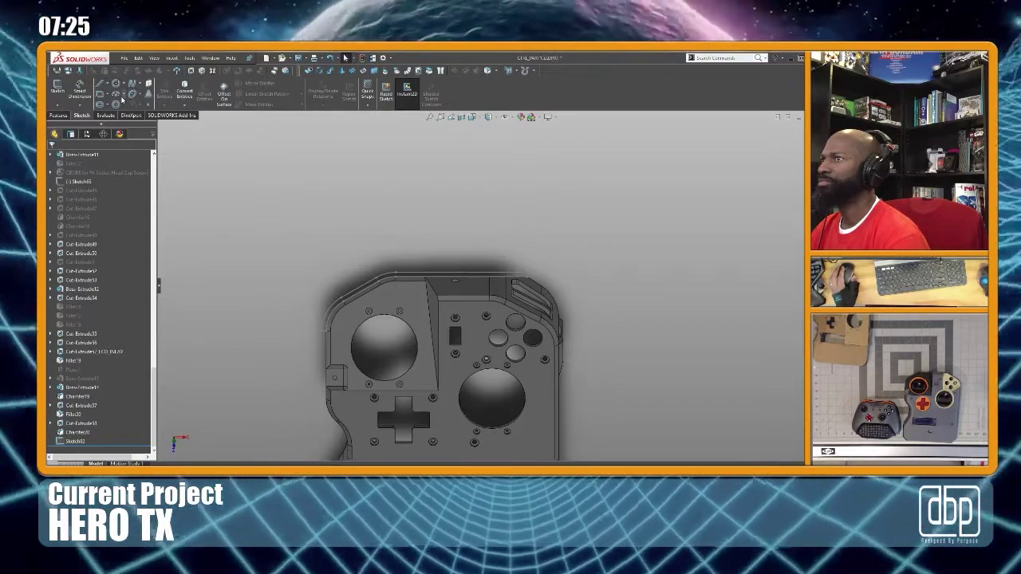
right_click_drag(287, 203, 287, 192)
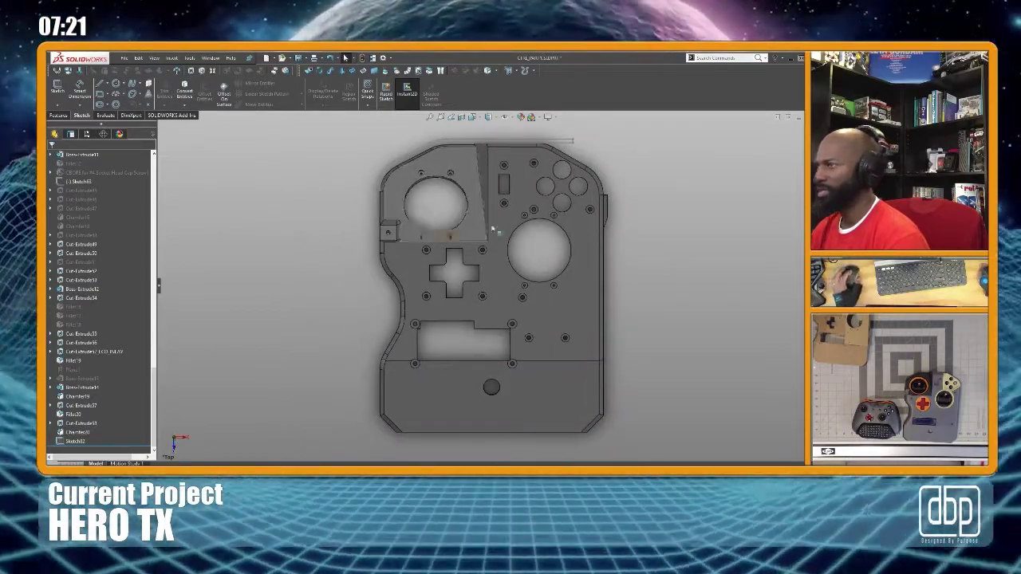
scroll(448, 234, "up", 4)
scroll(533, 190, "down", 4)
left_click(75, 441)
left_click(84, 323)
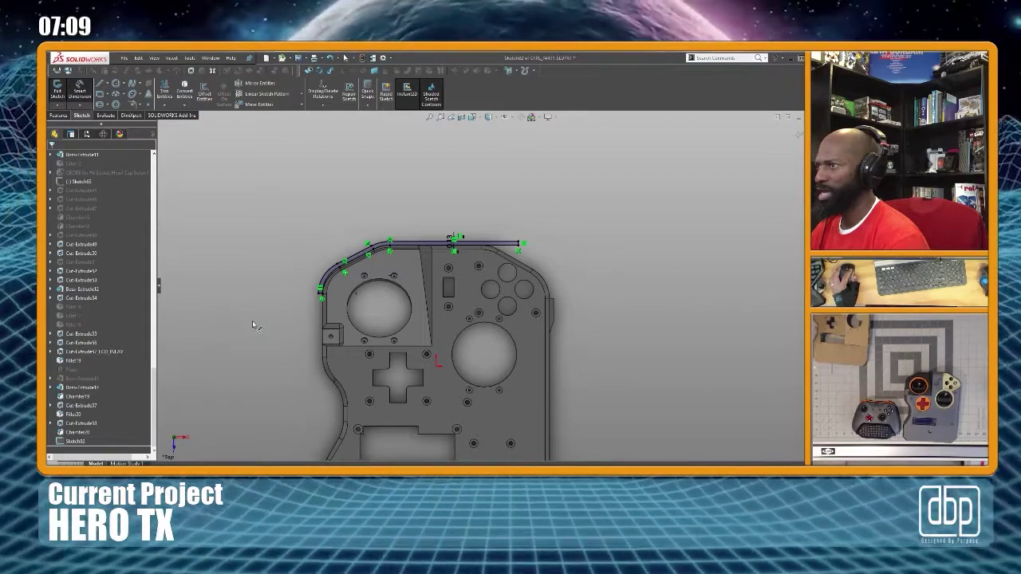
key("c")
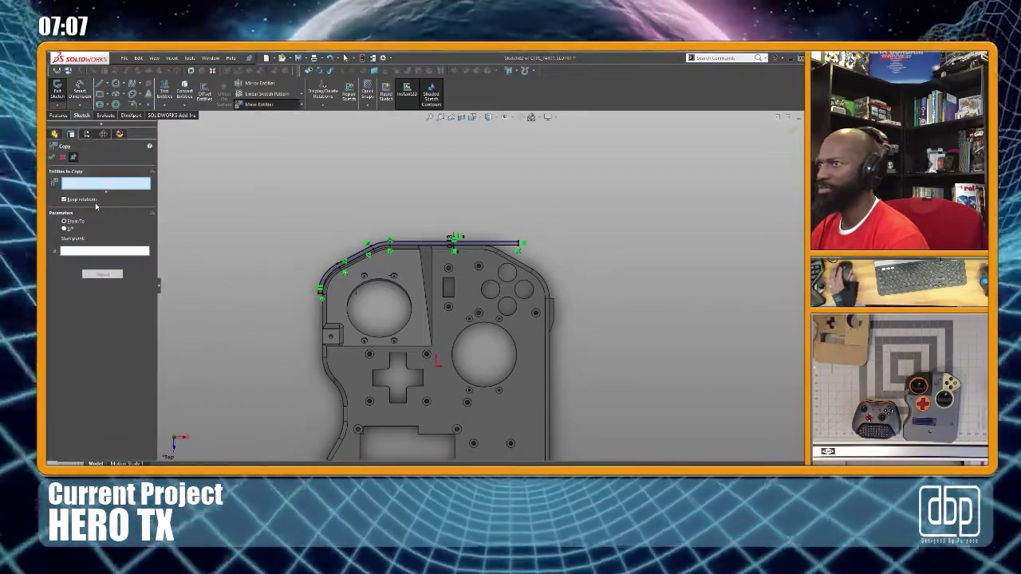
left_click_drag(288, 193, 565, 311)
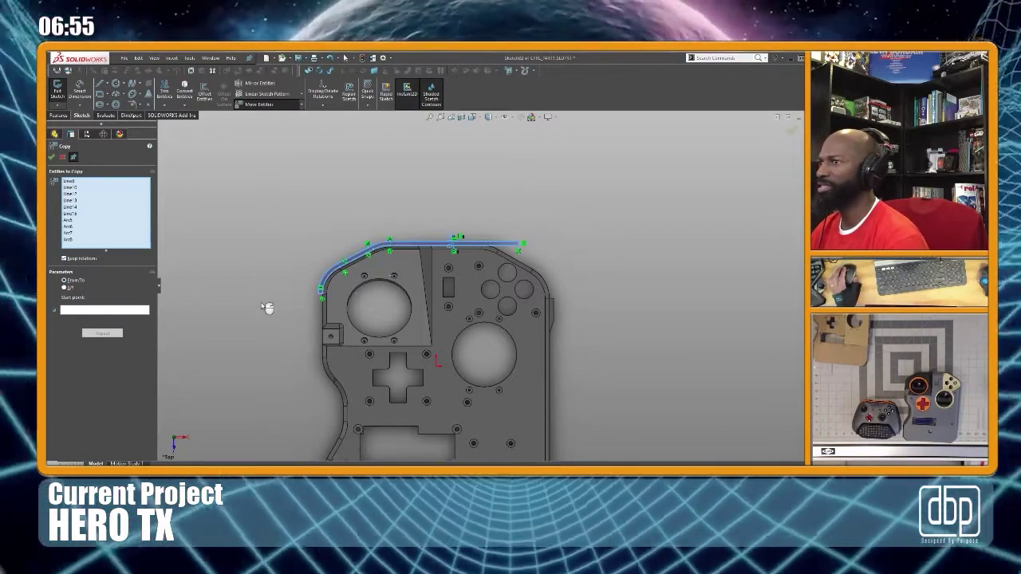
left_click(62, 157)
Copy the complete strip profile to the clipboard, exit its sketch, and paste the profile into the new part's Top Plane sketch
left_click_drag(292, 183, 606, 312)
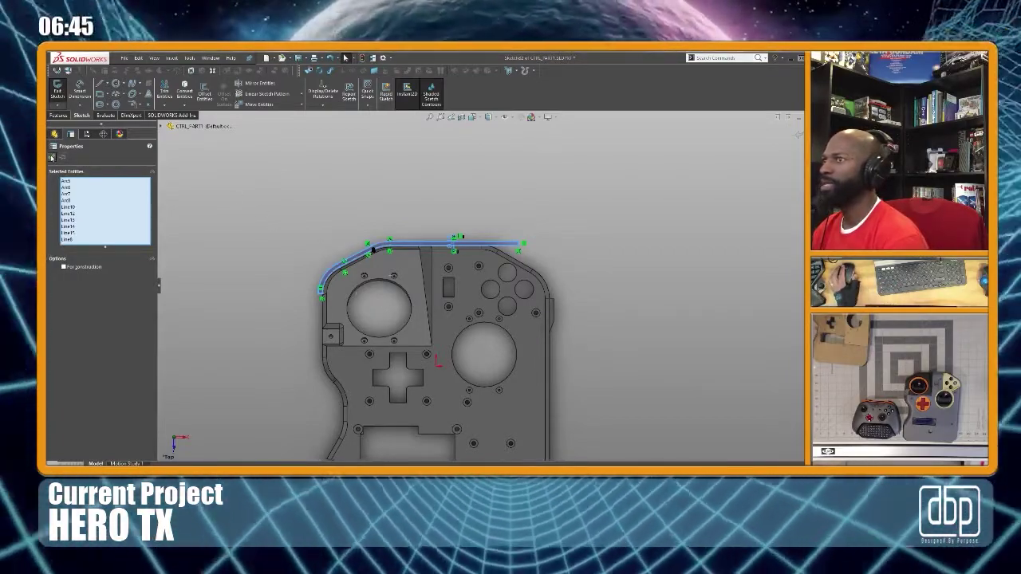
left_click(51, 157)
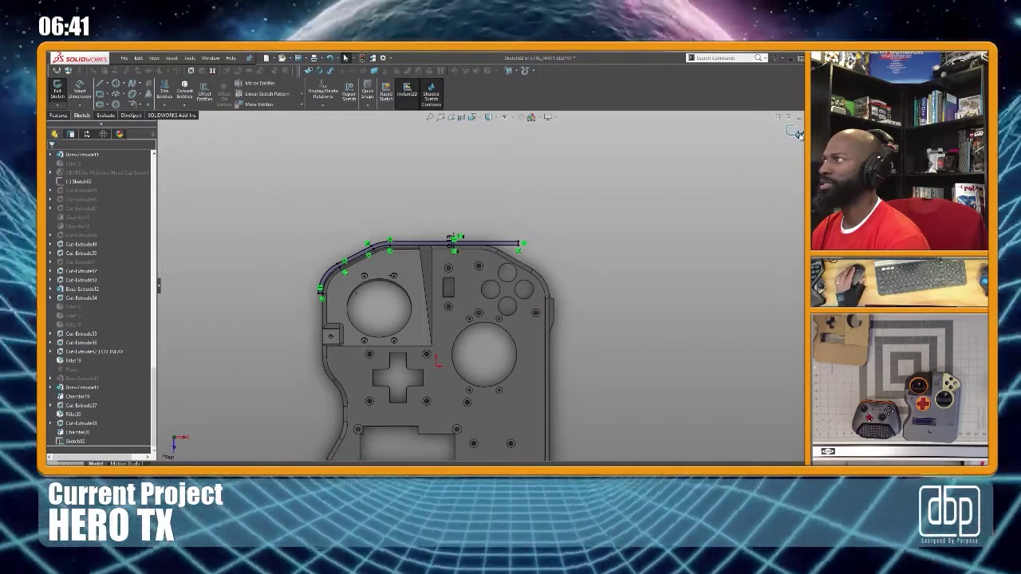
left_click(795, 132)
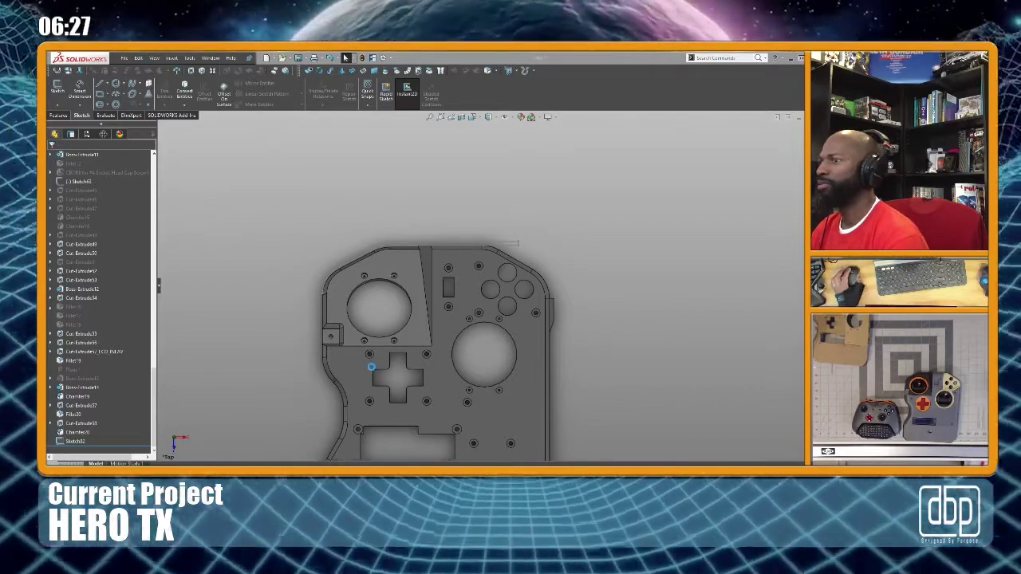
key("ctrl+Tab")
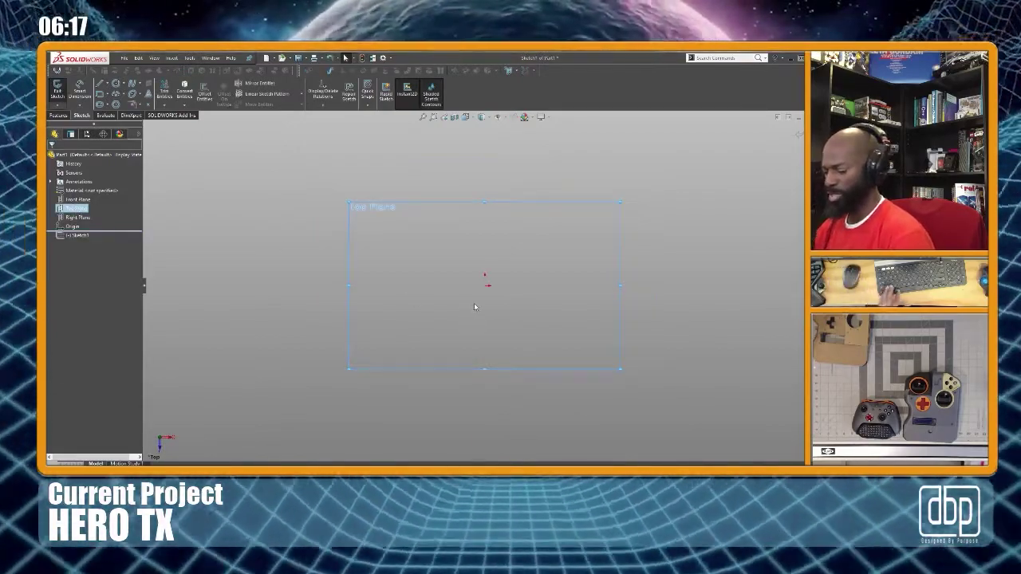
key("ctrl+v")
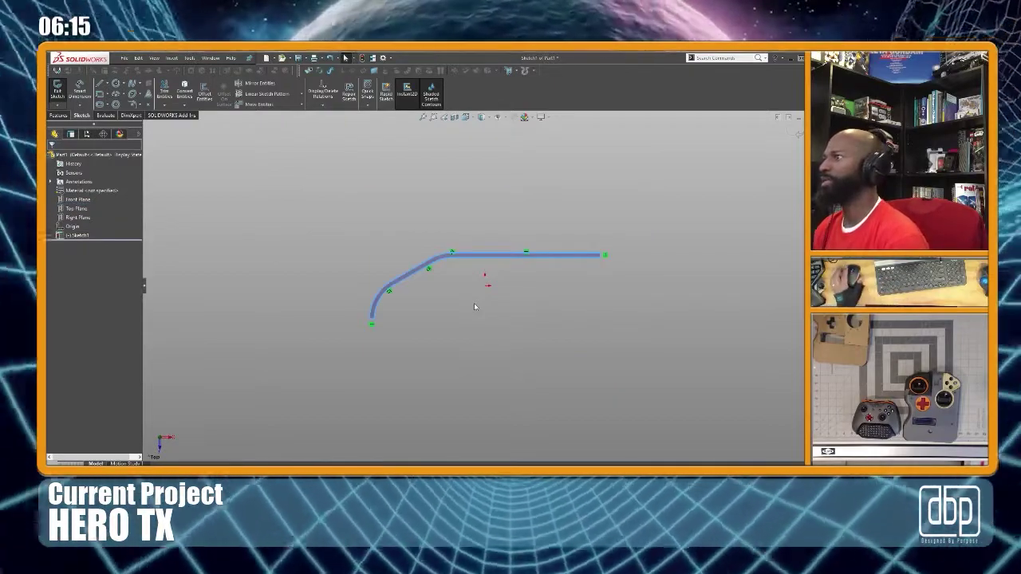
scroll(495, 247, "down", 3)
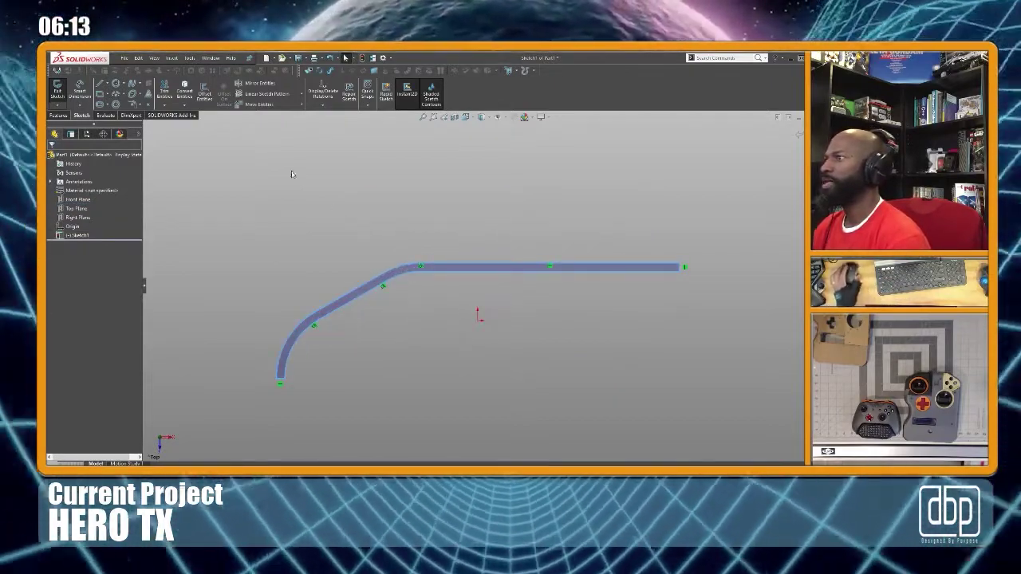
Try to shift the entire pasted strip profile freehand near the origin, and undo the shift
left_click(79, 87)
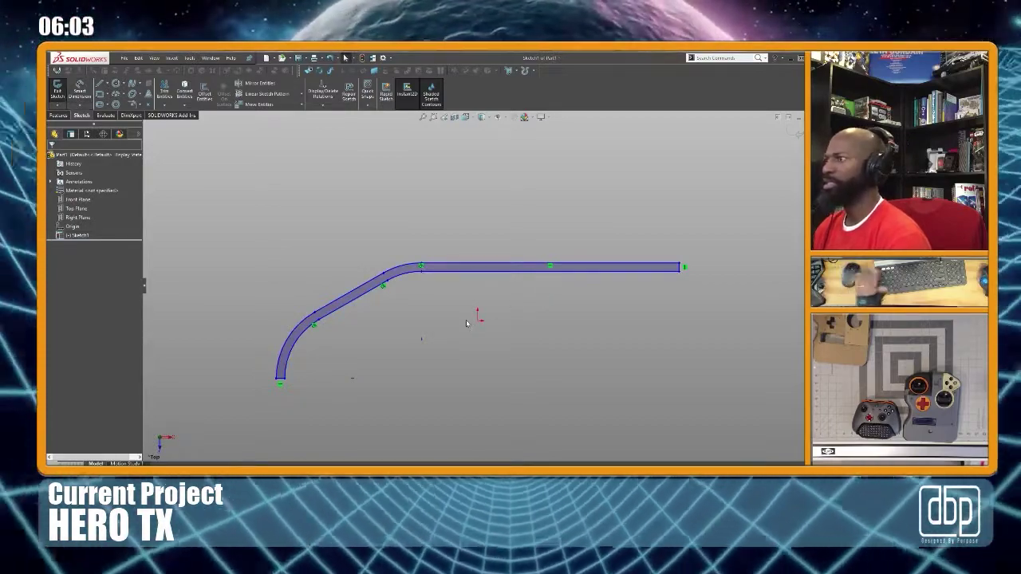
mouse_move(190, 211)
left_mouse_down()
mouse_move(614, 407)
mouse_move(779, 412)
left_mouse_up()
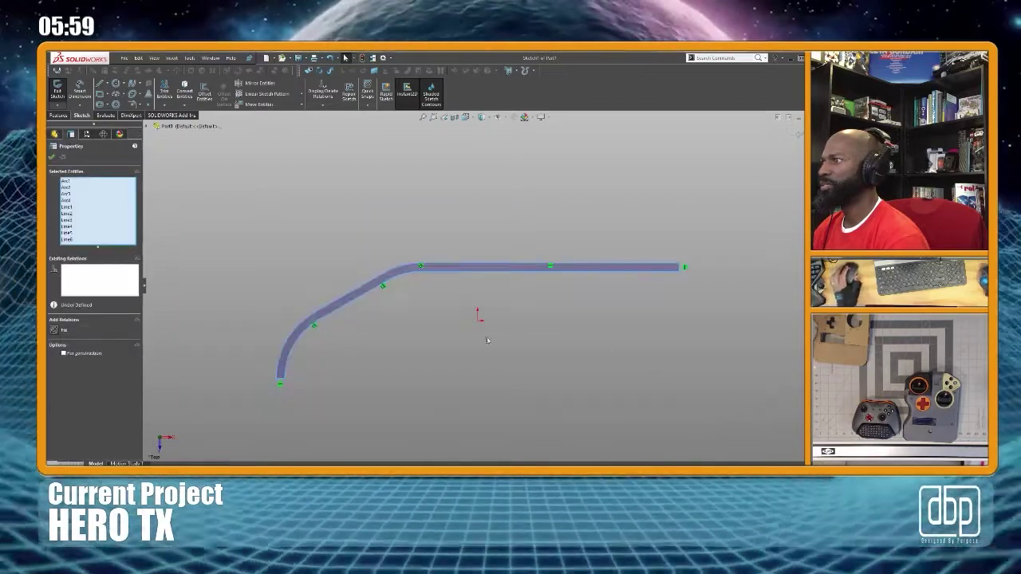
left_click_drag(470, 331, 478, 322)
key("ctrl+z")
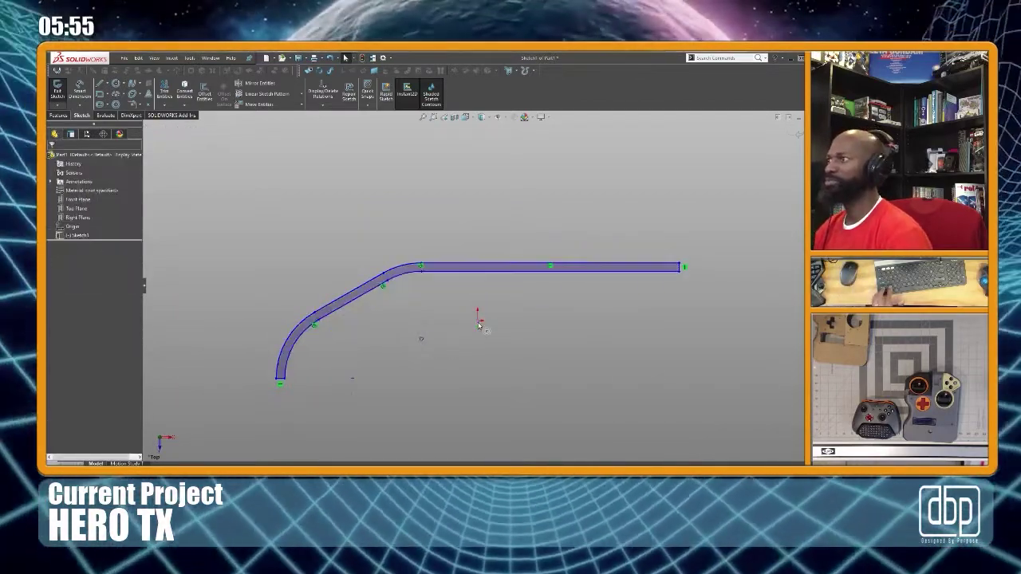
Move the entire strip profile with Move Entities so that its straight section begins directly above the origin
left_click(558, 395)
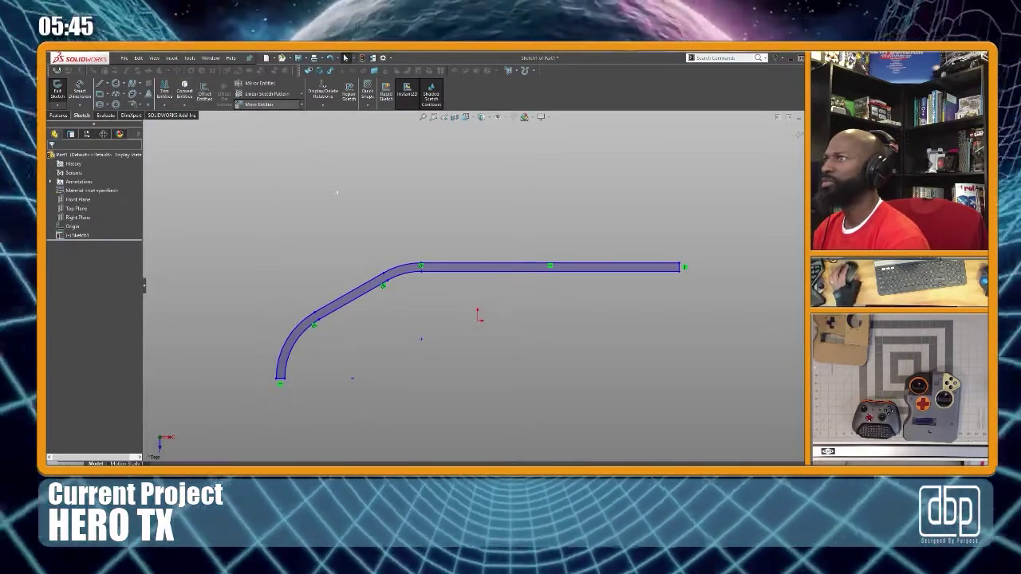
left_click_drag(215, 180, 700, 415)
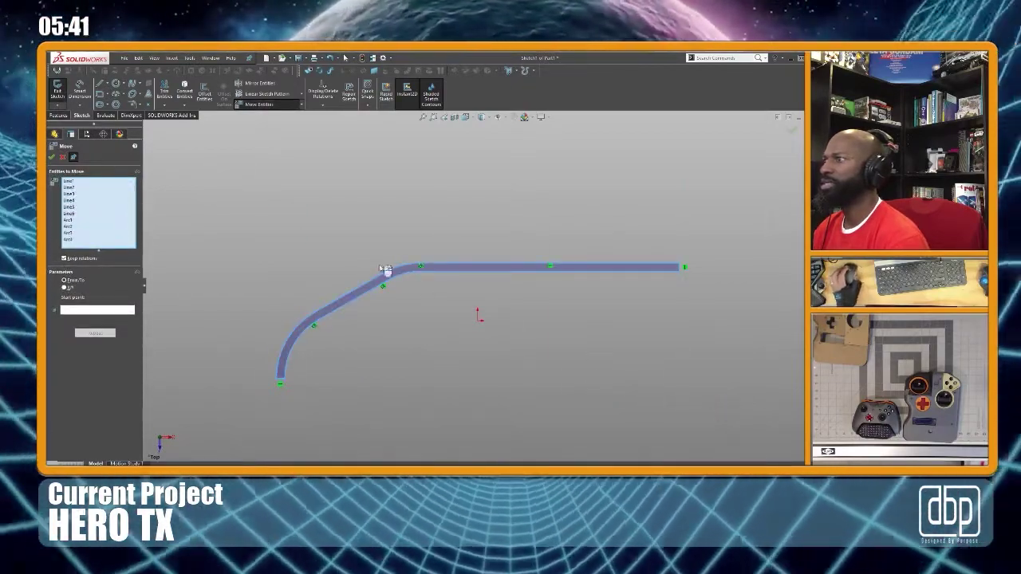
left_click(68, 311)
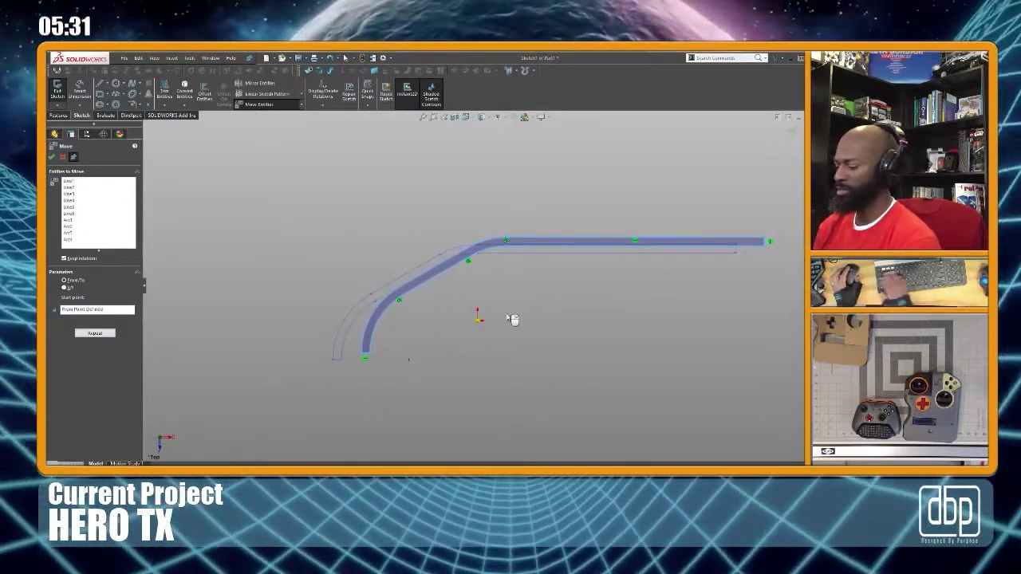
left_click(511, 320)
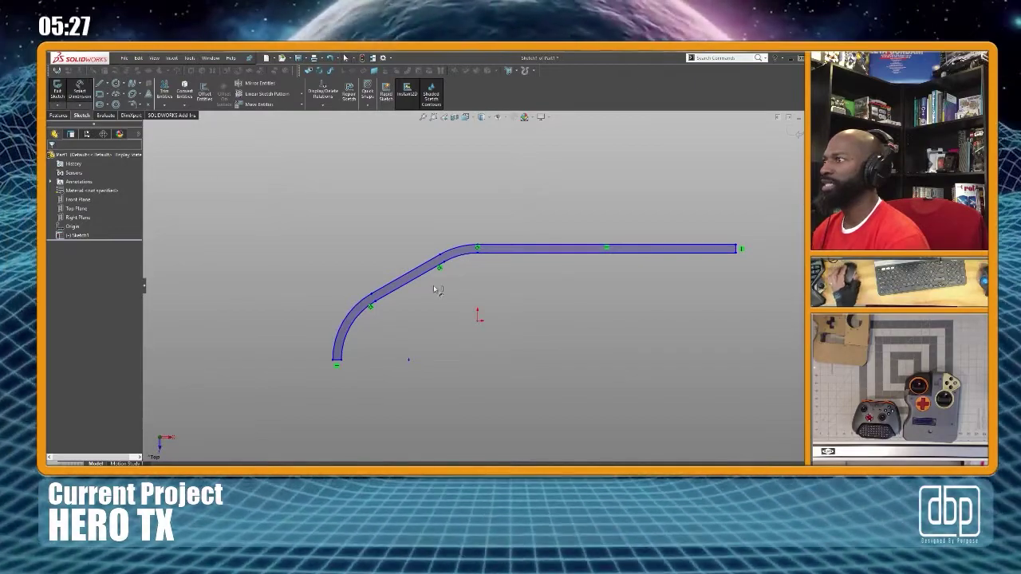
Dimension the lengths of the lower and upper edges of the strip's straight section
left_click(525, 285)
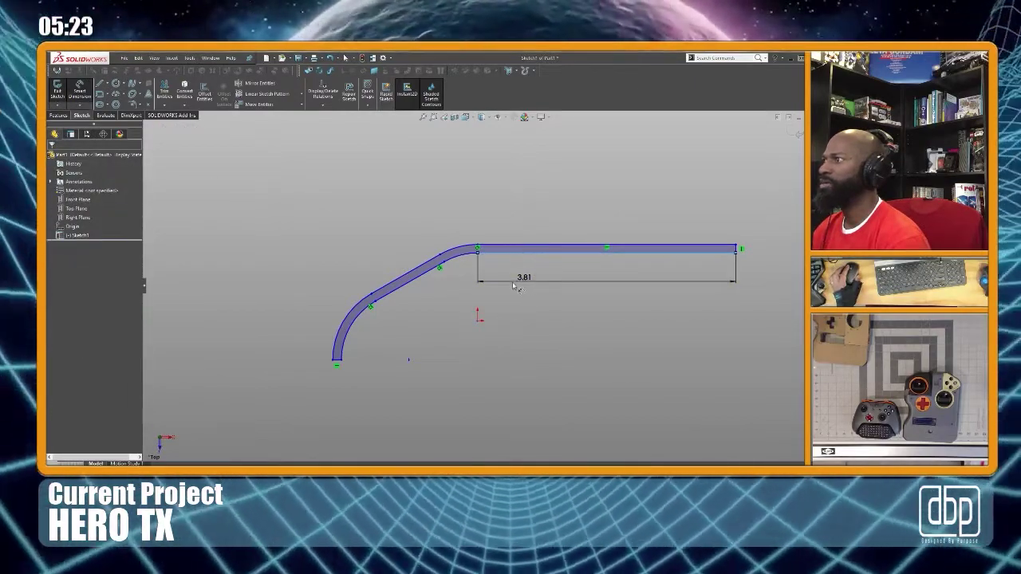
left_click(503, 286)
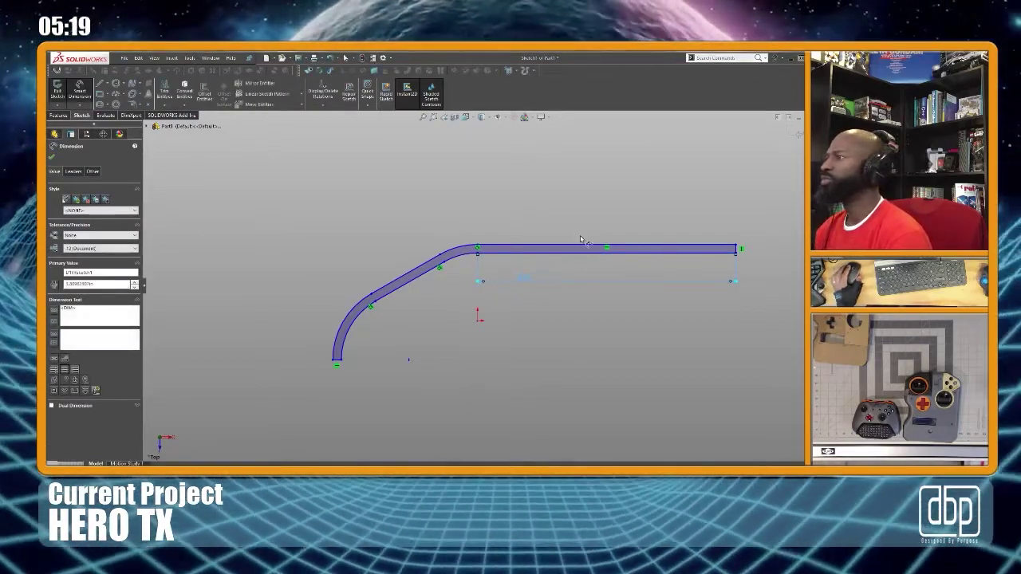
left_click(582, 247)
left_click(582, 227)
key("Escape")
left_click(579, 223)
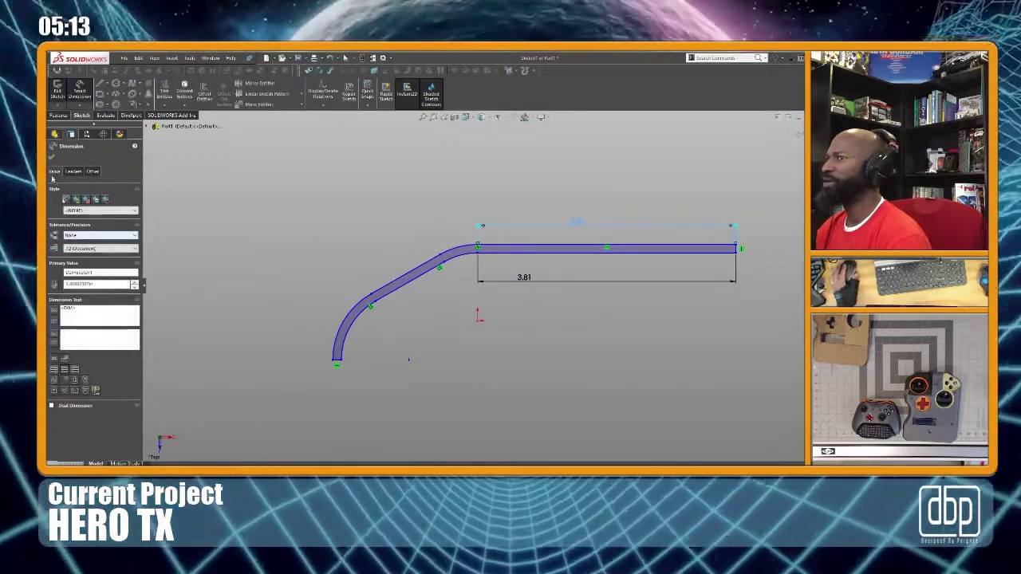
key("Escape")
Exit and reopen the strip profile sketch, and apply Fully Define Sketch to all entities in it
left_click_drag(270, 172, 801, 416)
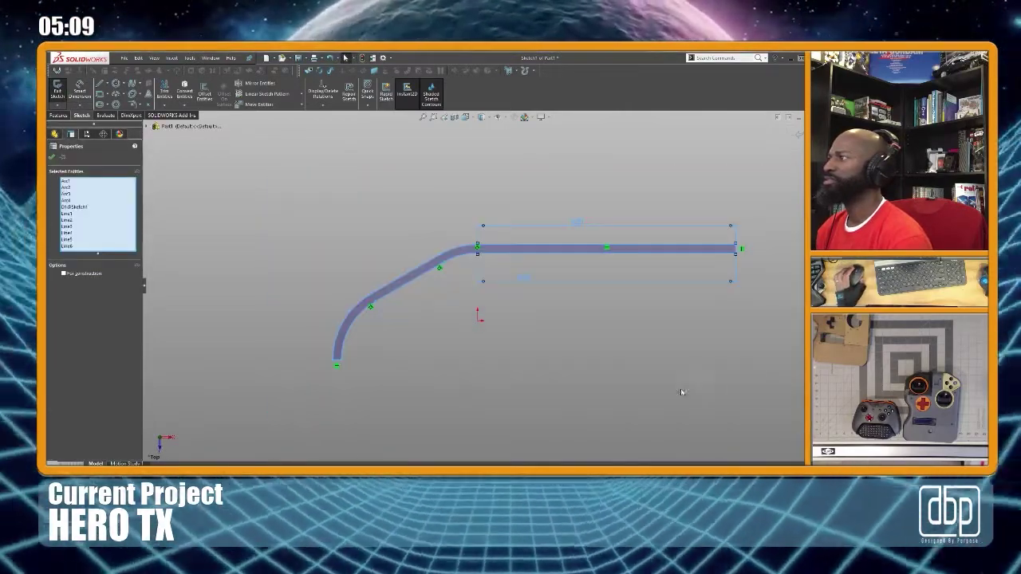
left_click(408, 360)
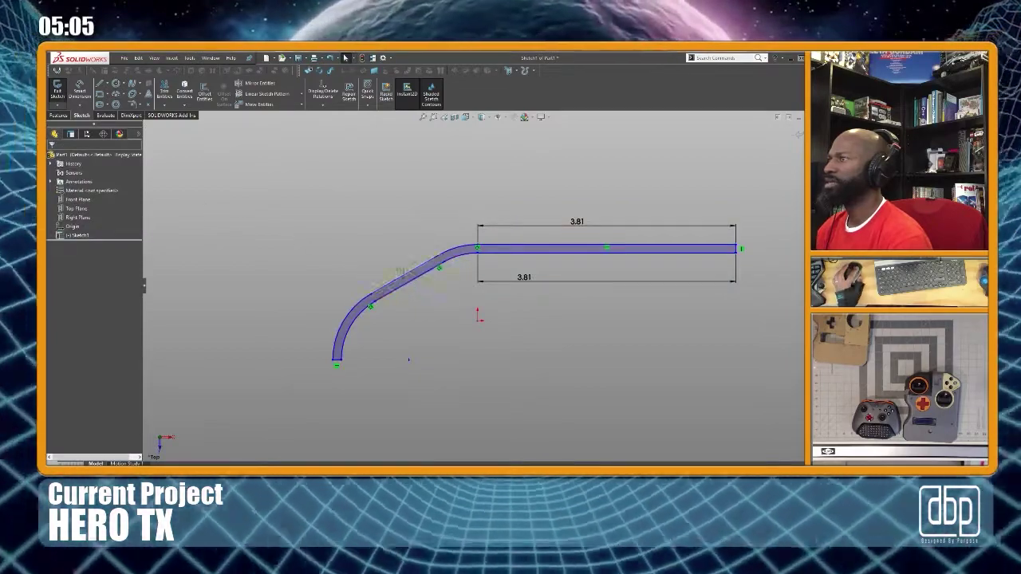
left_click(362, 59)
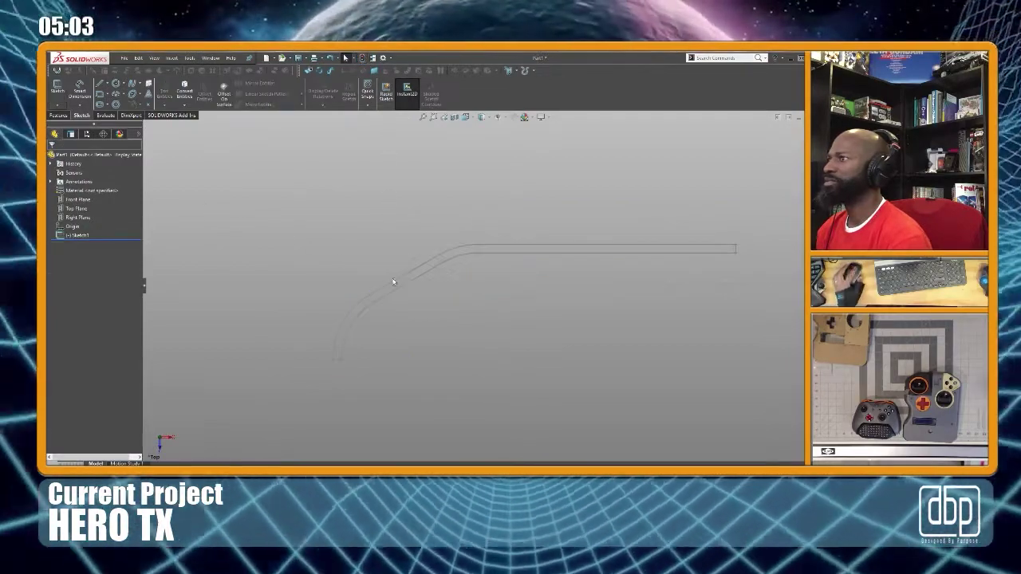
left_click(78, 236)
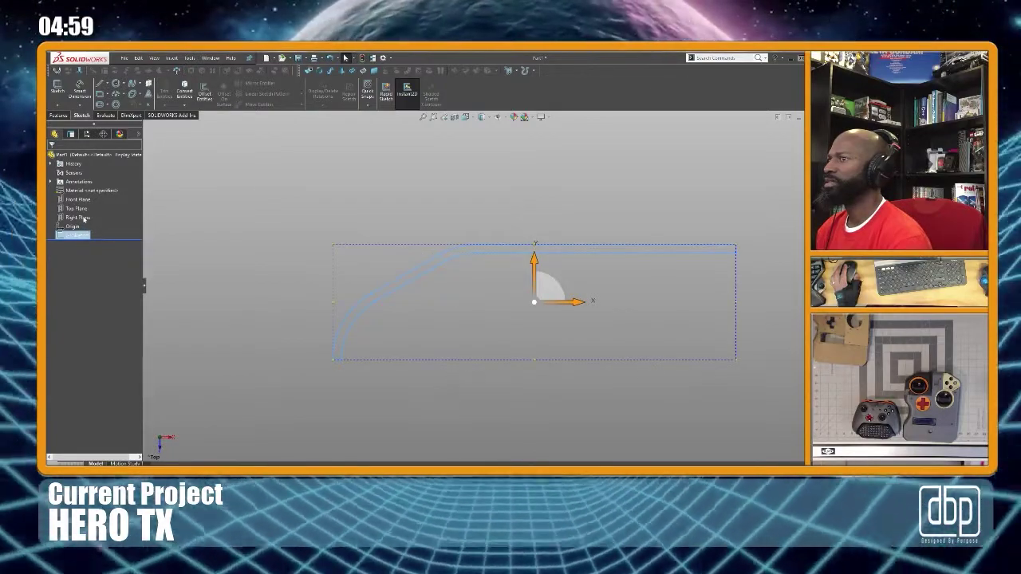
double_click(369, 265)
mouse_move(241, 195)
left_mouse_down()
mouse_move(629, 385)
mouse_move(762, 390)
left_mouse_up()
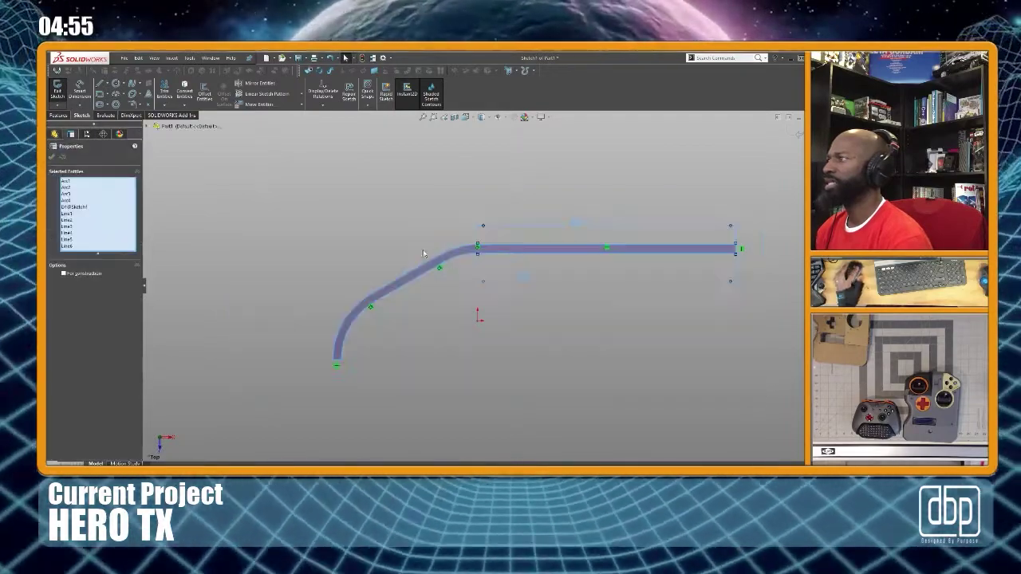
left_click(429, 272)
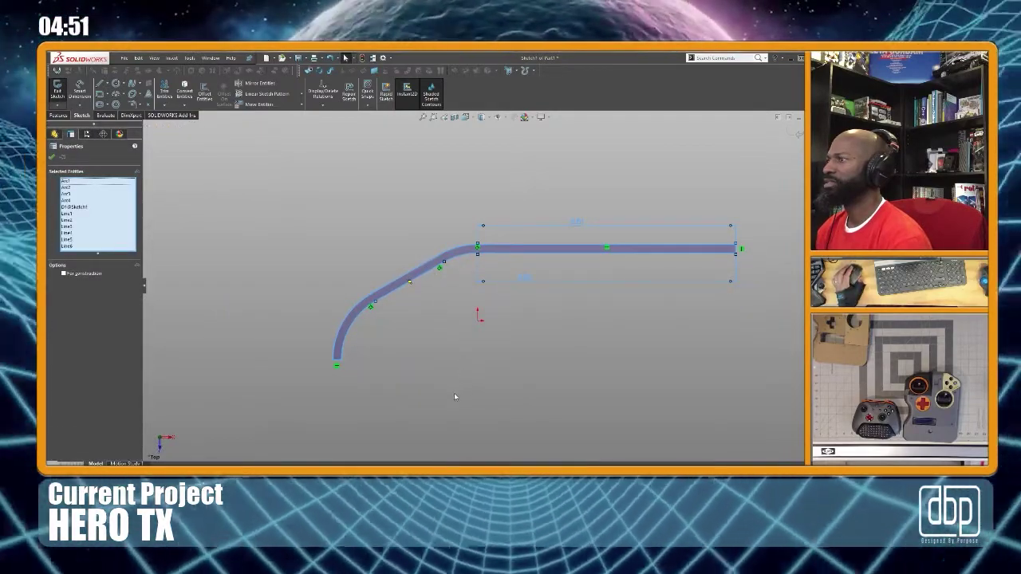
key("d")
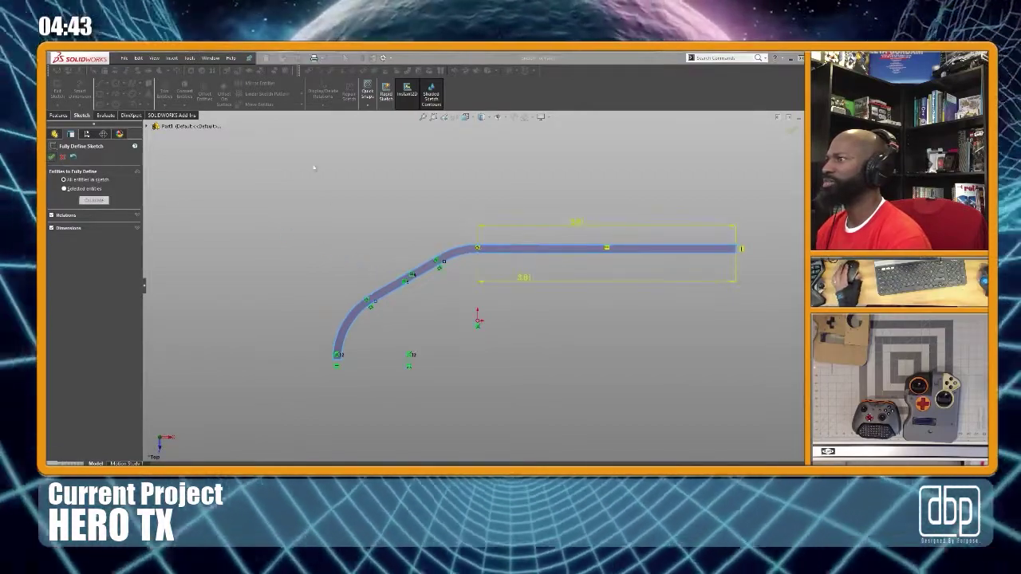
left_click(51, 156)
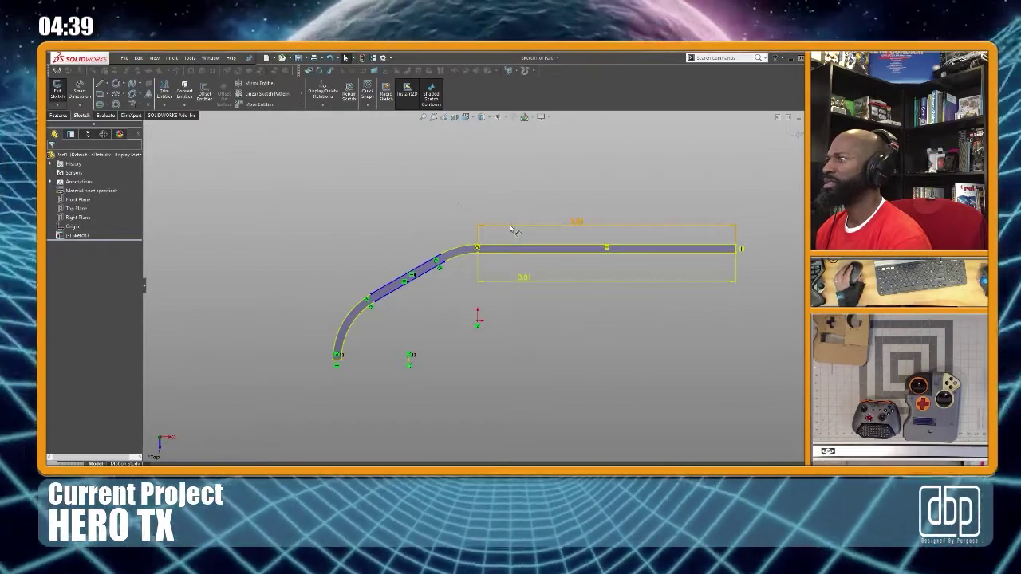
Delete both length dimensions on the straight section and add a Fix relation to all entities of the strip profile
key("Delete")
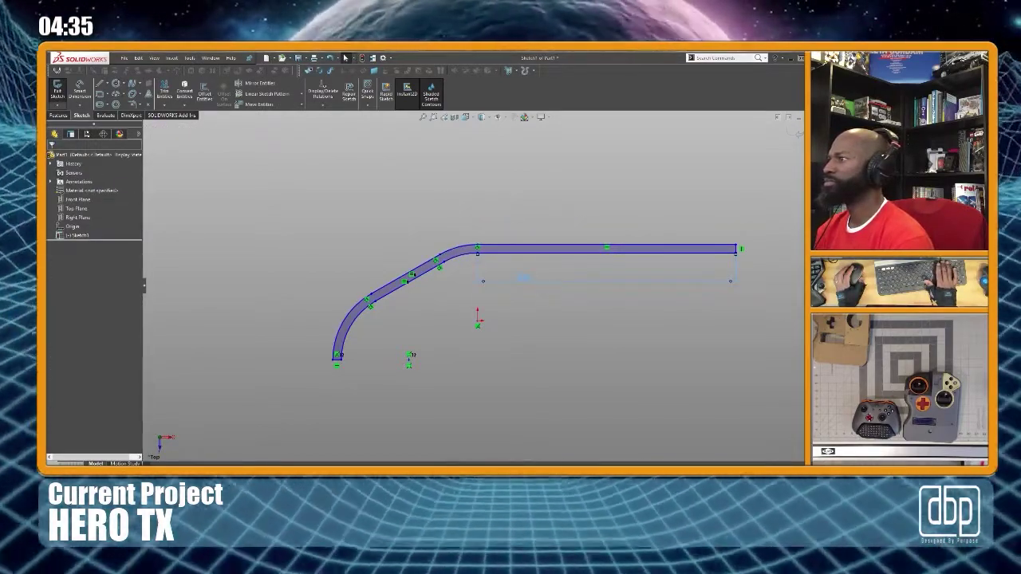
key("Delete")
mouse_move(219, 168)
left_mouse_down()
mouse_move(711, 383)
mouse_move(787, 398)
left_mouse_up()
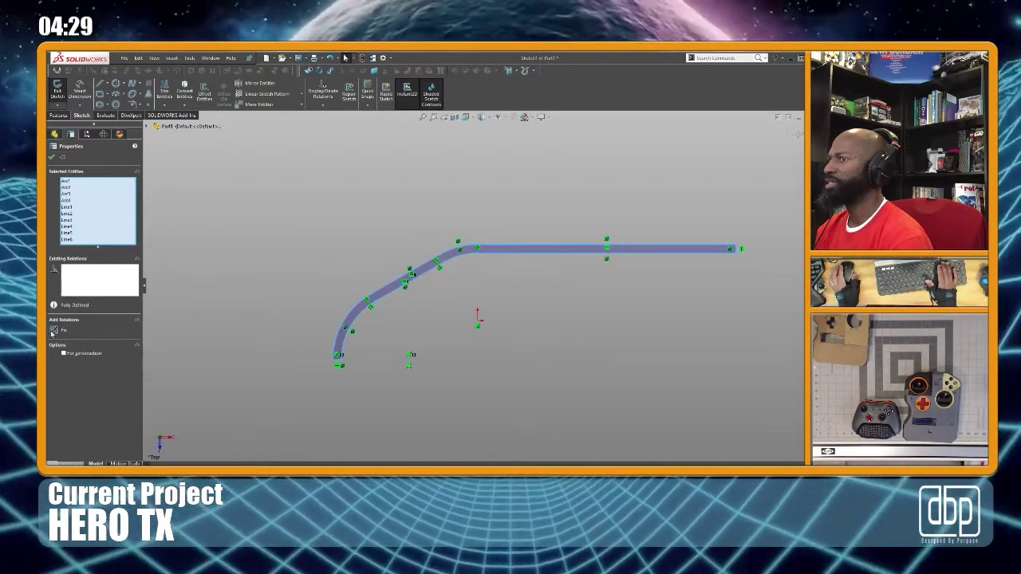
left_click(53, 158)
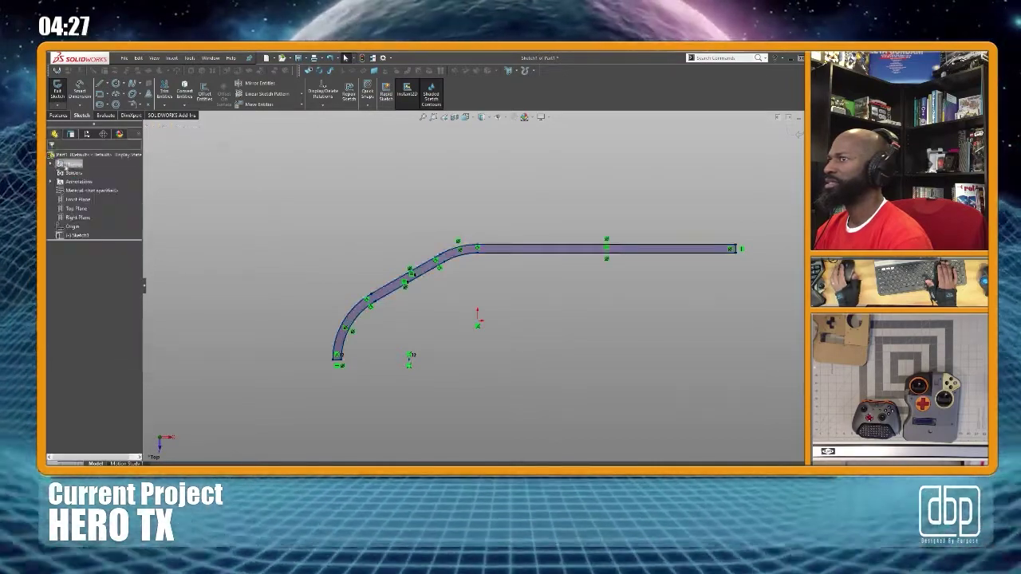
Extrude the strip profile with a Mid Plane end condition and a total depth of 2.5 in
scroll(642, 297, "up", 2)
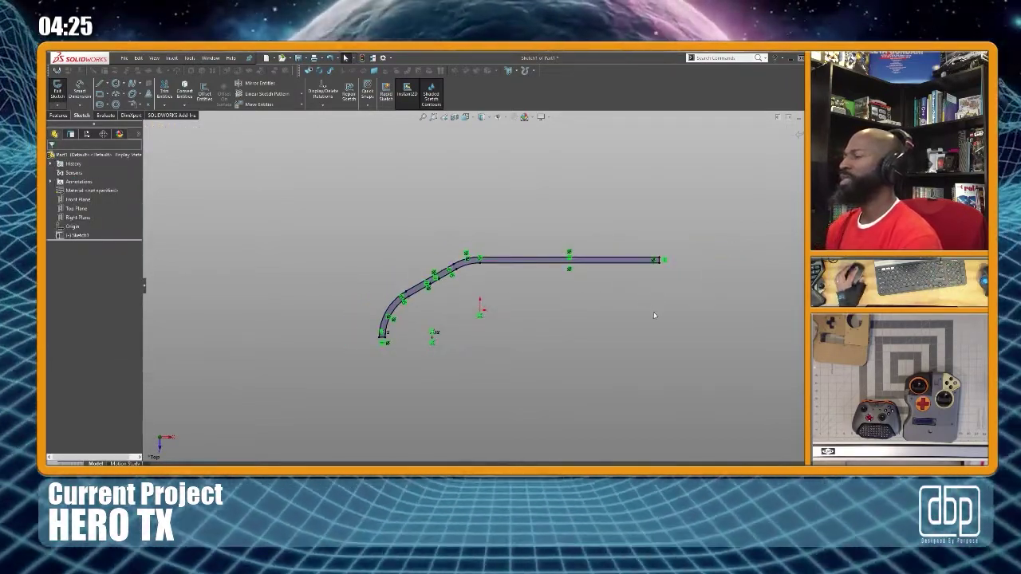
scroll(654, 313, "down", 1)
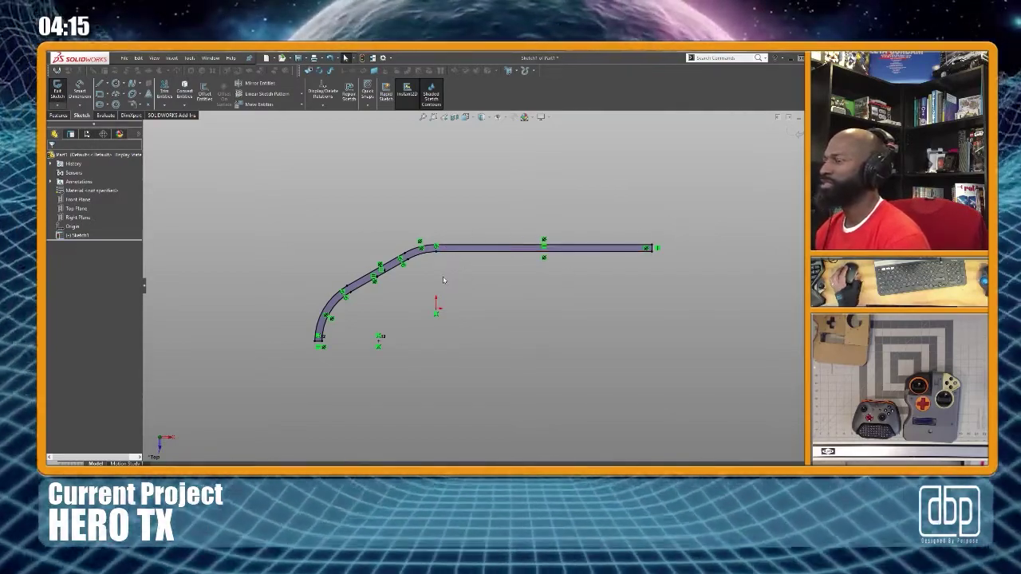
left_click(60, 116)
left_click(61, 91)
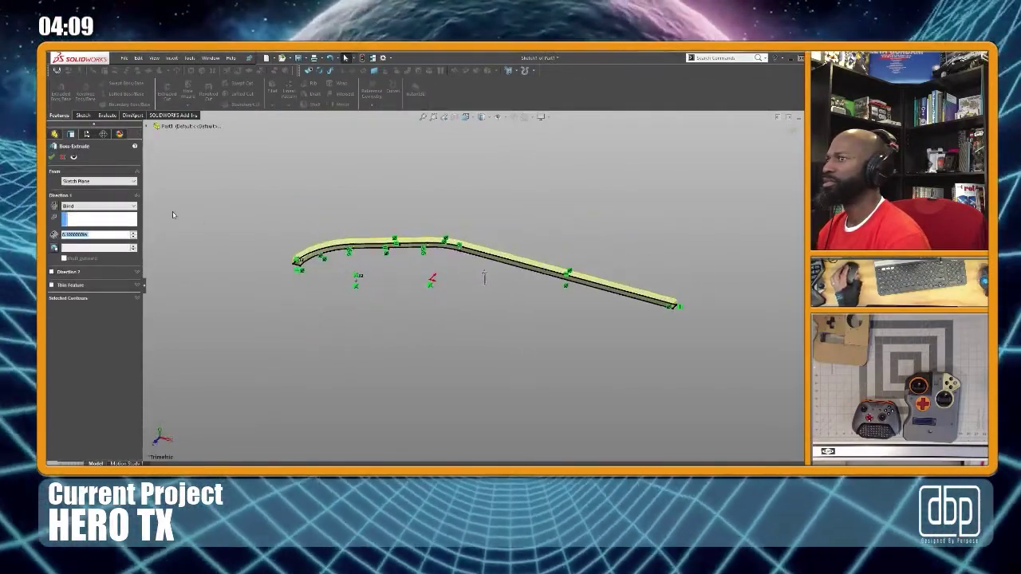
left_click(90, 245)
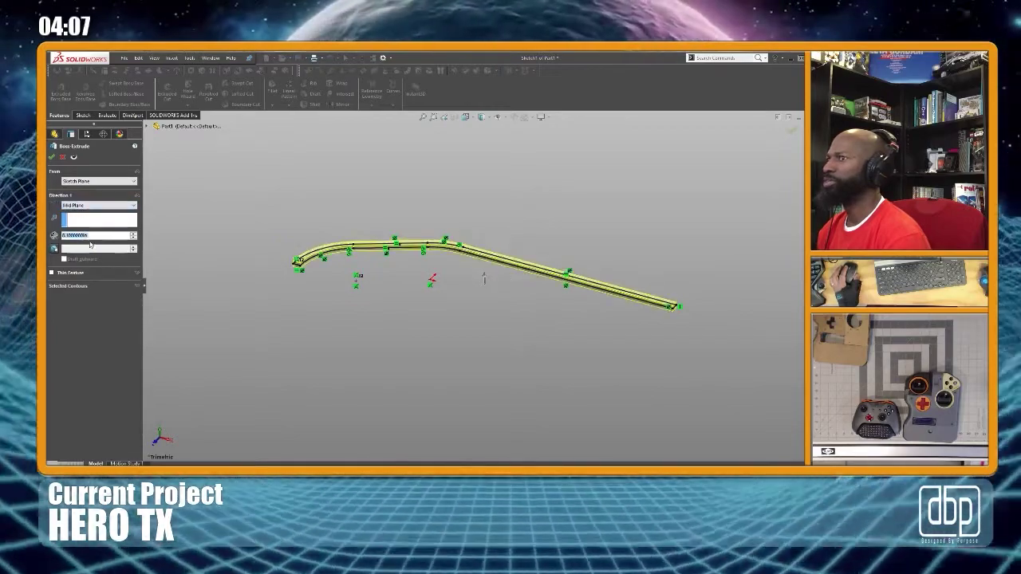
left_click(133, 233)
left_click(133, 233)
left_click(133, 233)
left_click(134, 233)
left_click(133, 233)
left_click(133, 233)
left_click(133, 233)
left_click(134, 233)
scroll(134, 235, "up", 8)
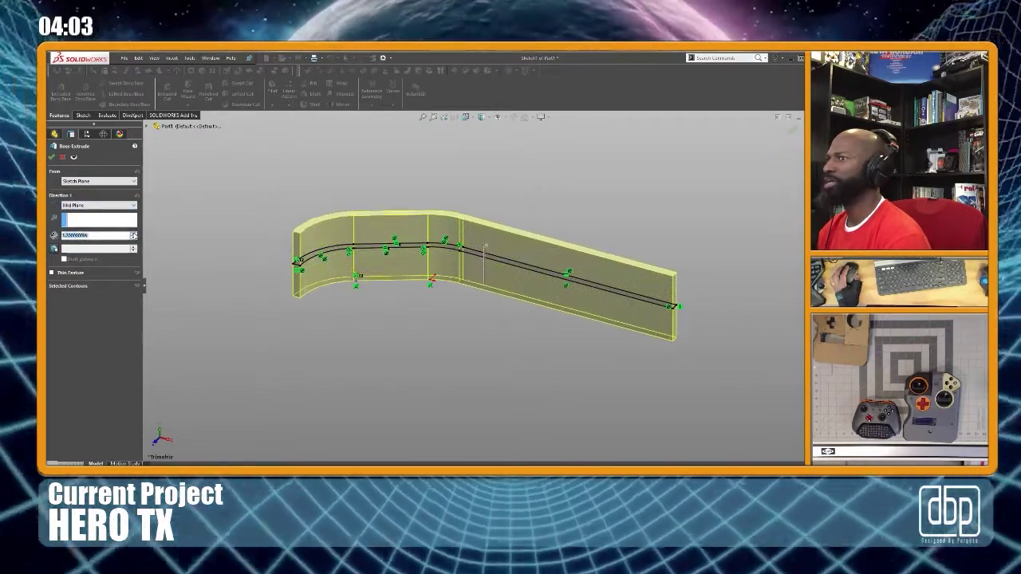
scroll(133, 235, "up", 6)
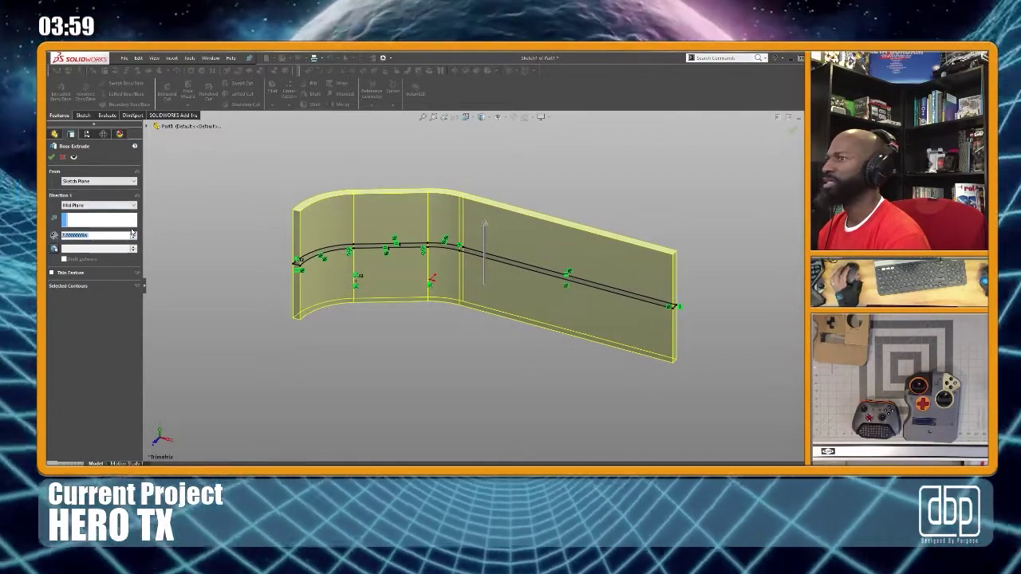
scroll(133, 236, "up", 8)
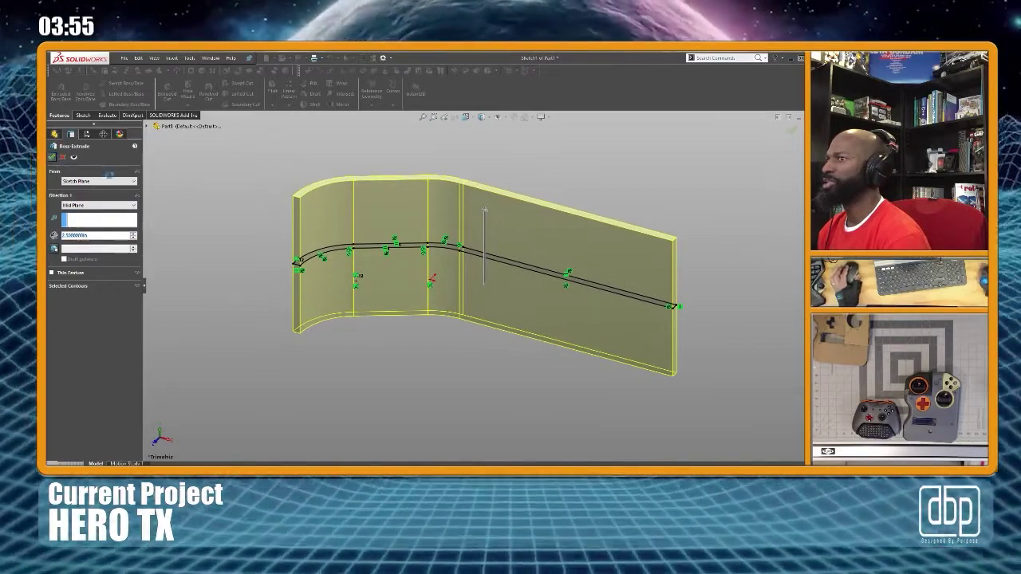
key("Return")
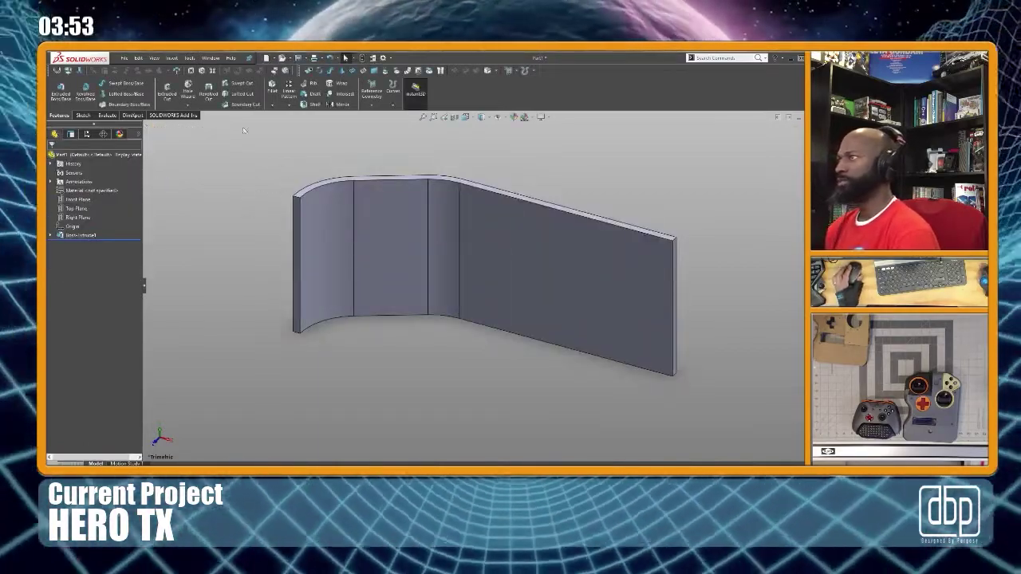
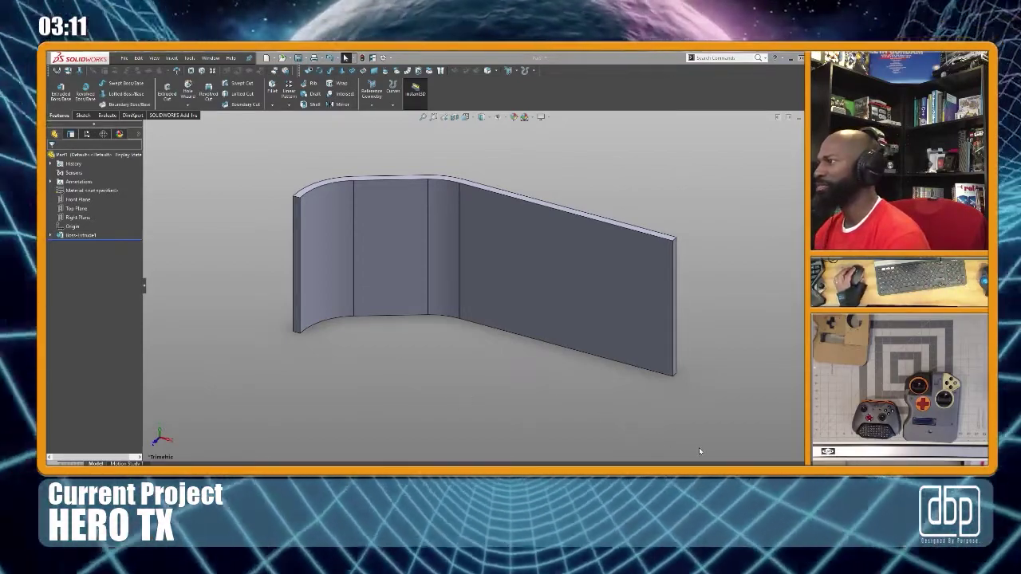
Save the extruded strip as a bumper plate part and switch to the controller assembly CTRL_ASSY
left_click(699, 451)
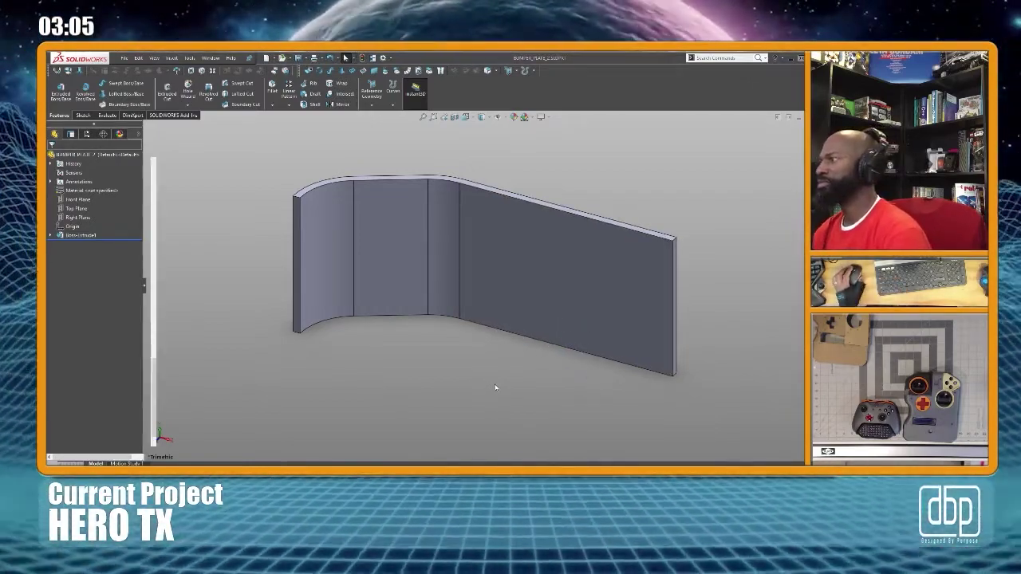
key("ctrl+Tab")
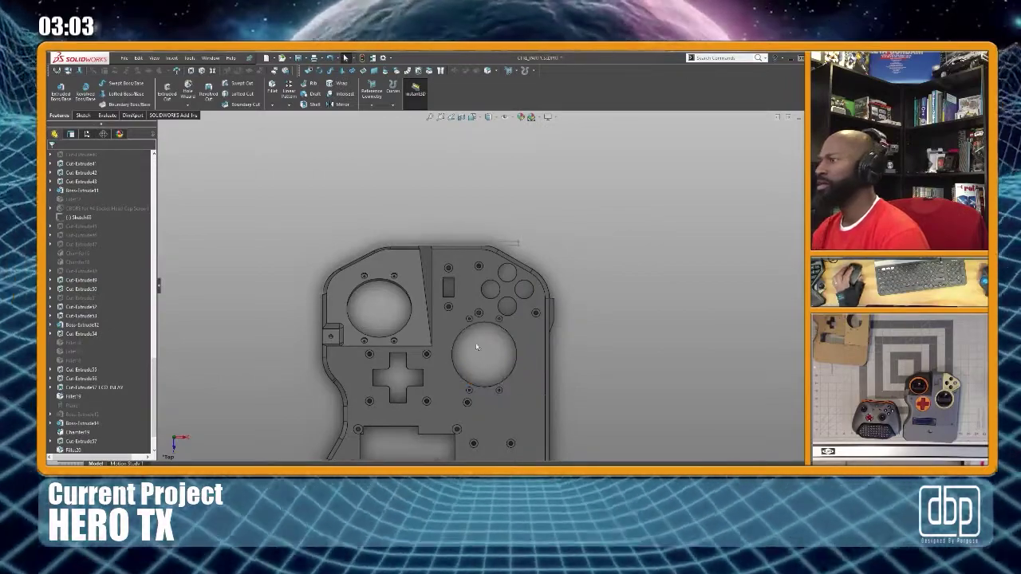
scroll(387, 246, "up", 2)
scroll(431, 234, "down", 4)
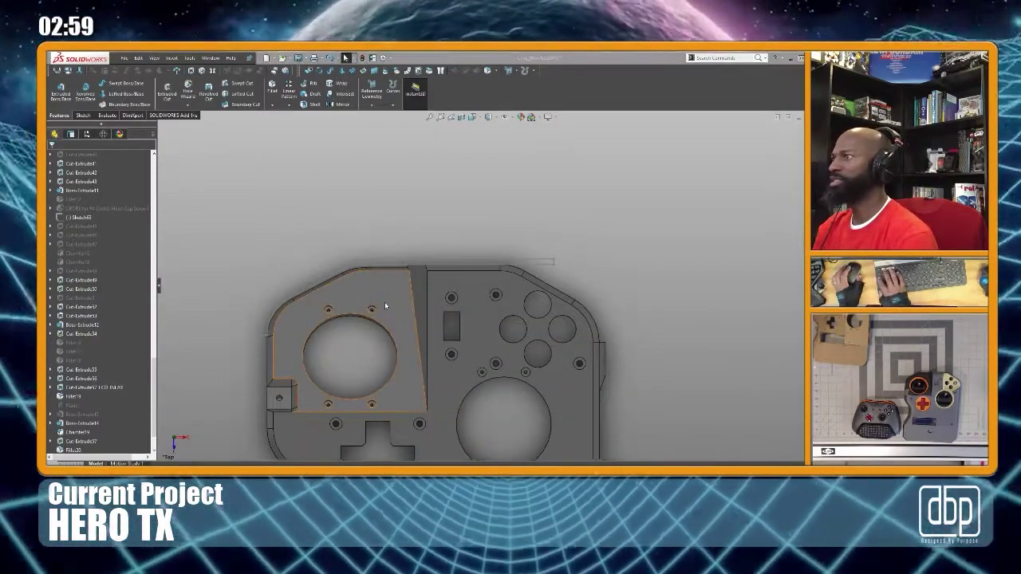
key("ctrl+Tab")
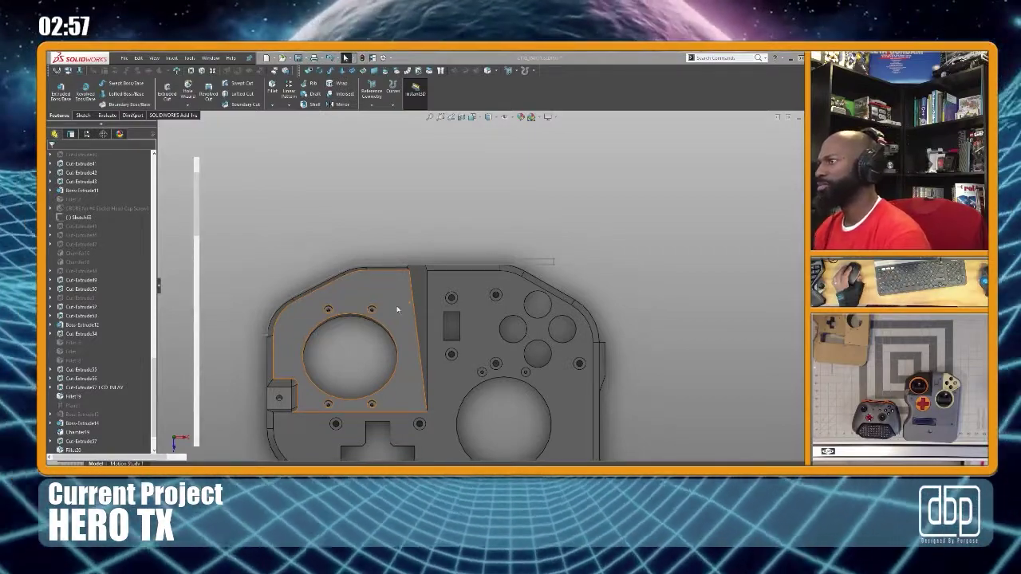
key("ctrl+Tab")
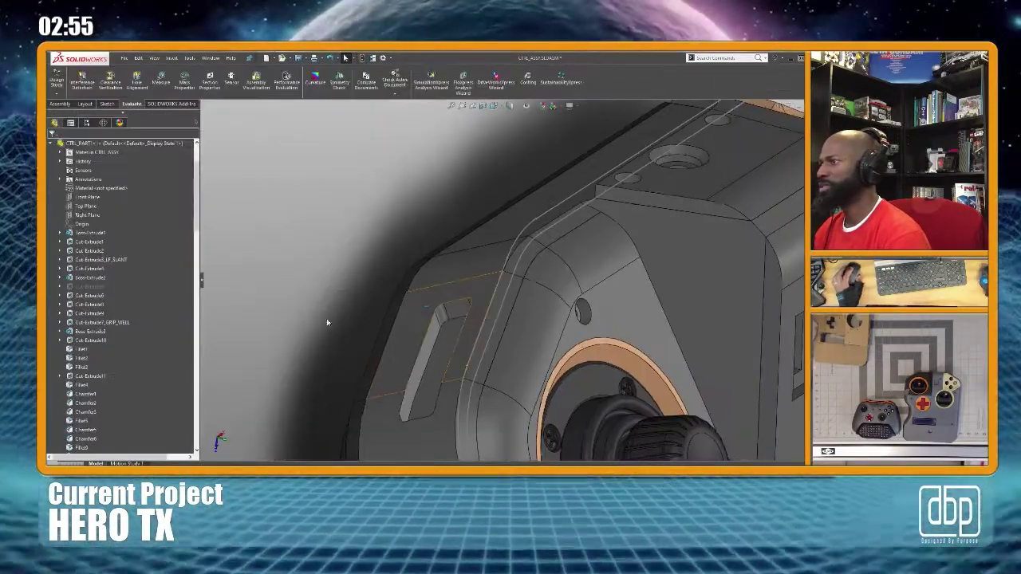
Insert the BUMPER_PLATE_2 part into the controller assembly beside its front edge
scroll(330, 321, "up", 5)
middle_click_drag(432, 306, 288, 226)
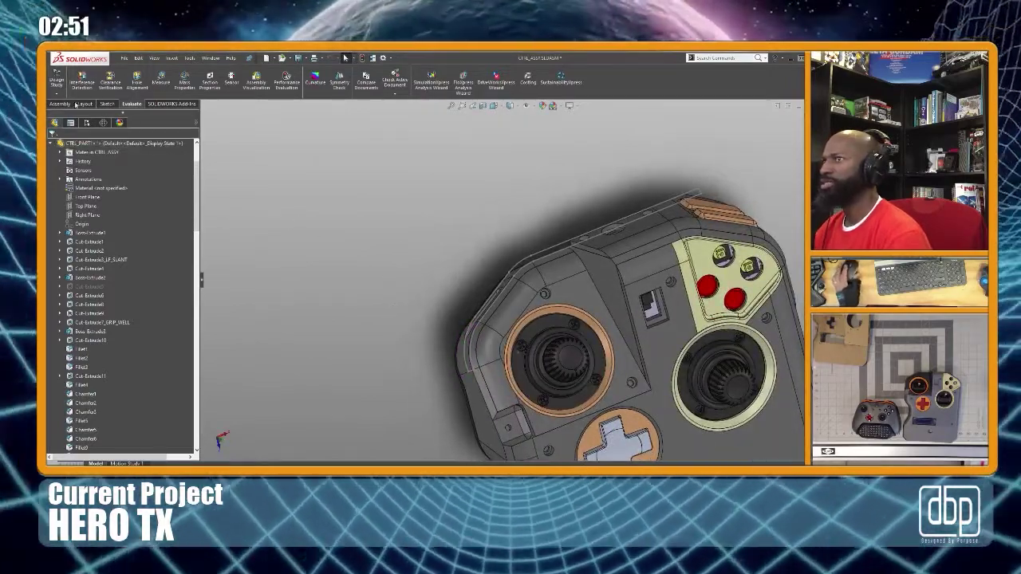
left_click(60, 103)
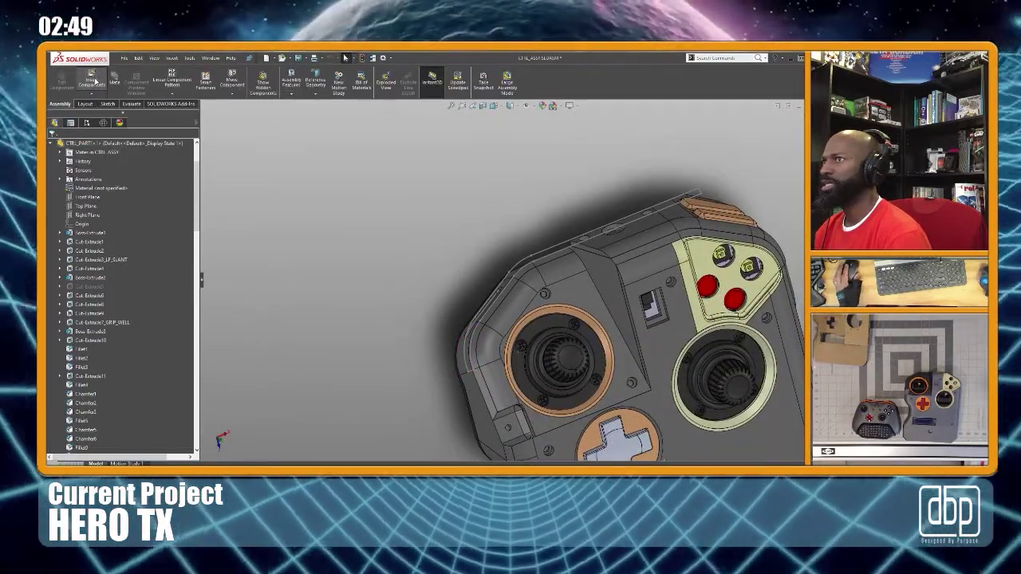
left_click(93, 81)
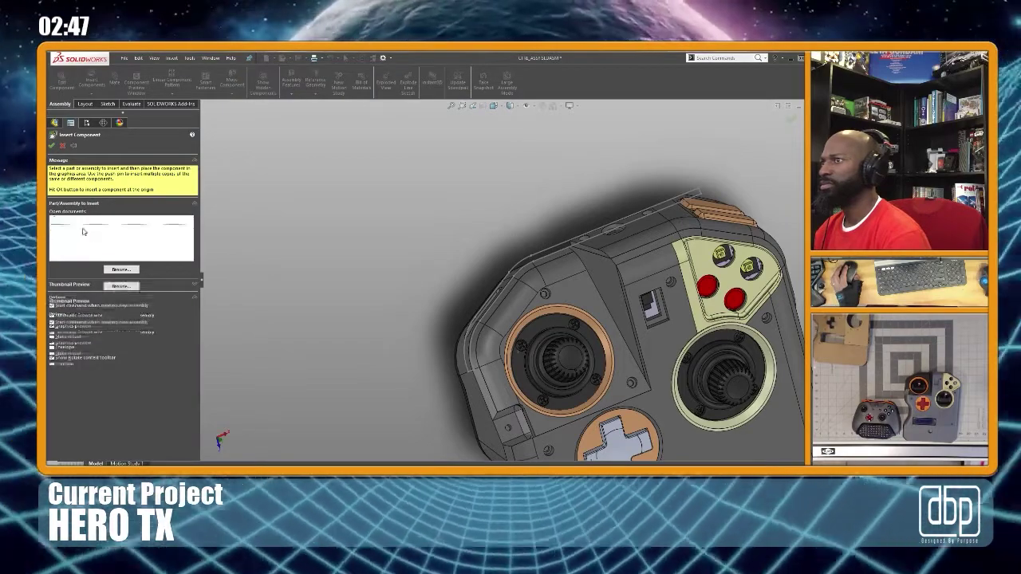
left_click(80, 228)
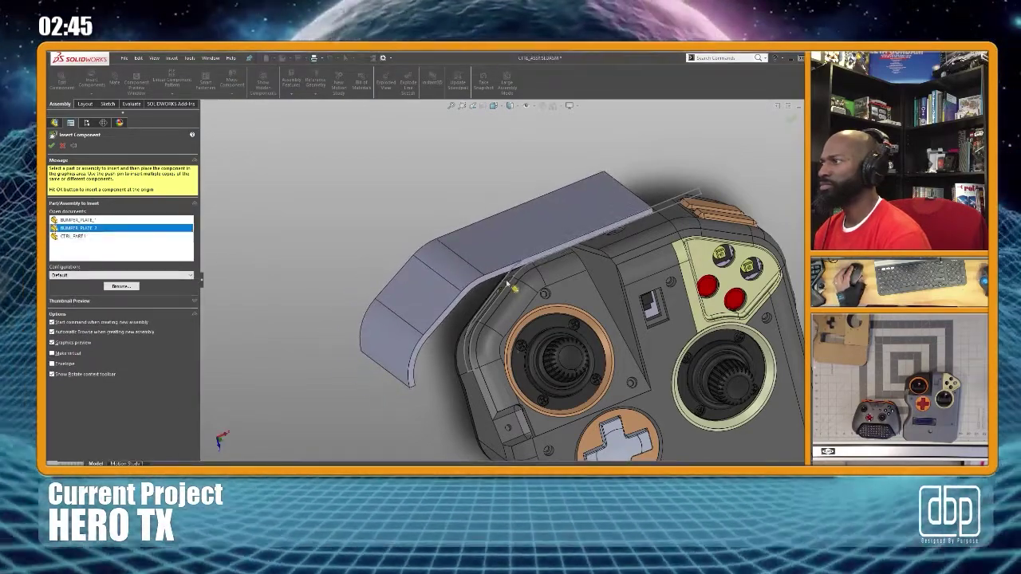
left_click(506, 284)
key("Escape")
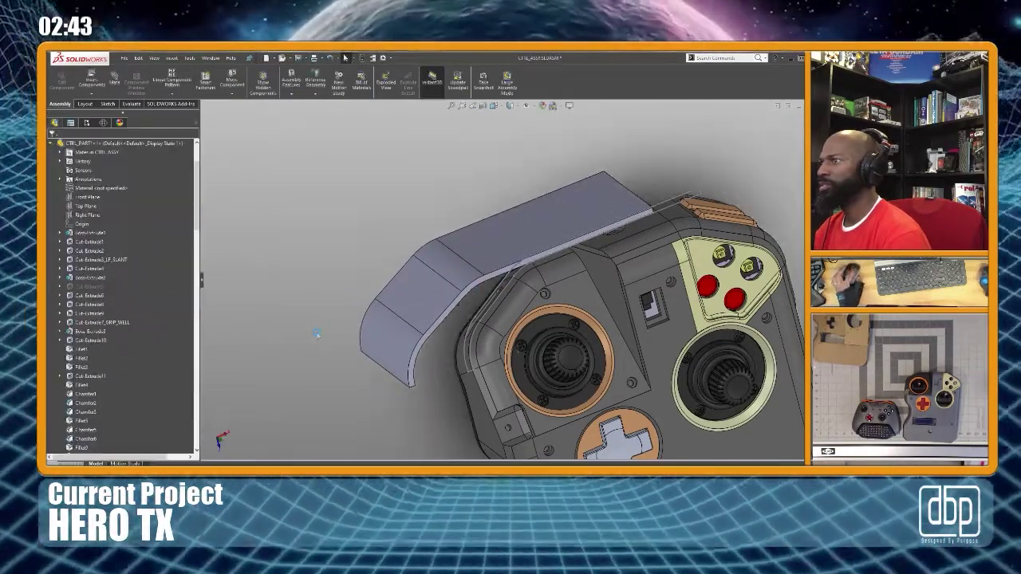
Move the bumper plate against the controller's front edge in the top view and down to the body's height in the front view
key("ctrl+5")
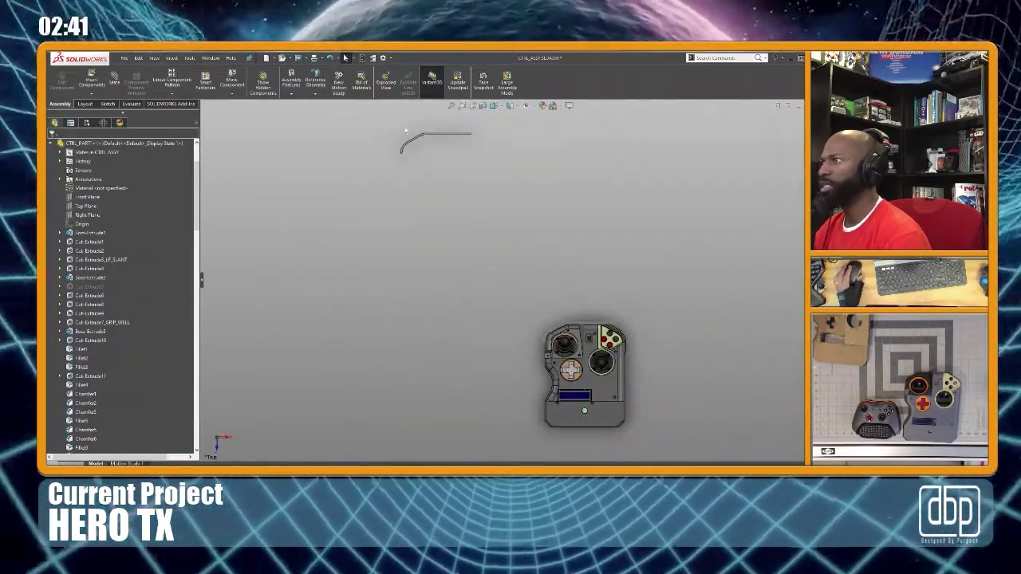
left_click(452, 136)
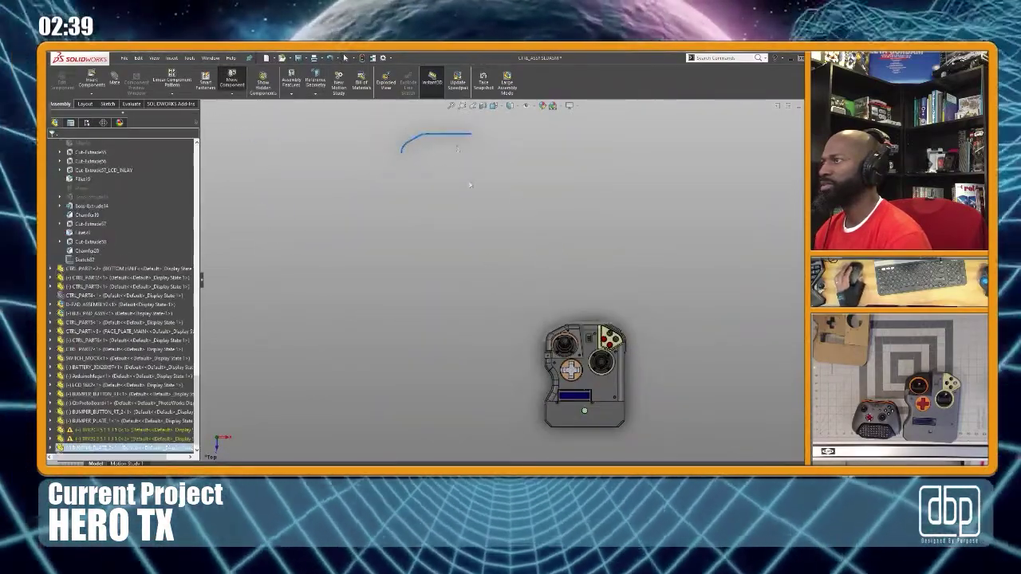
left_click_drag(452, 140, 602, 317)
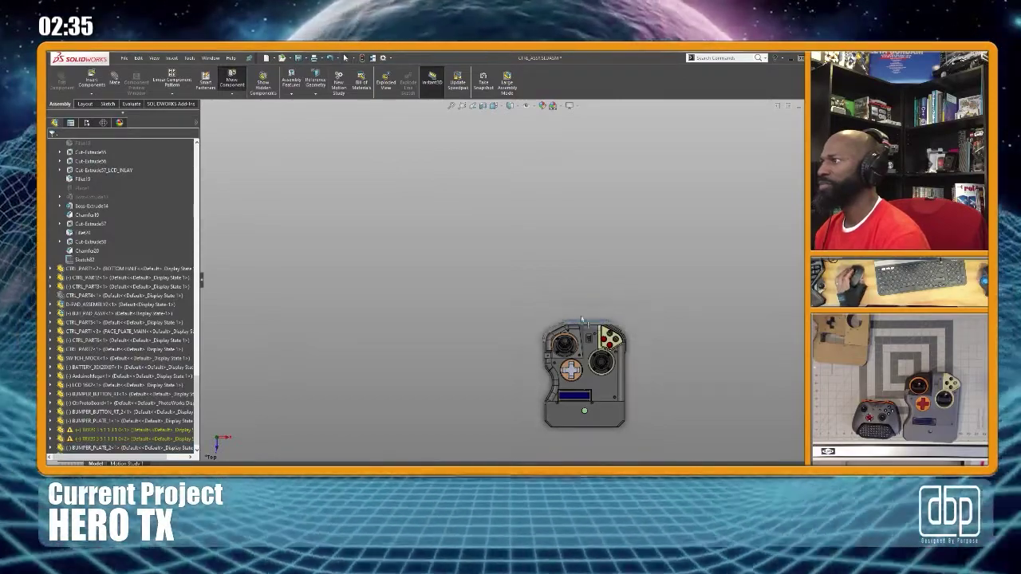
scroll(574, 345, "up", 5)
middle_click_drag(507, 304, 612, 223)
key("ctrl+1")
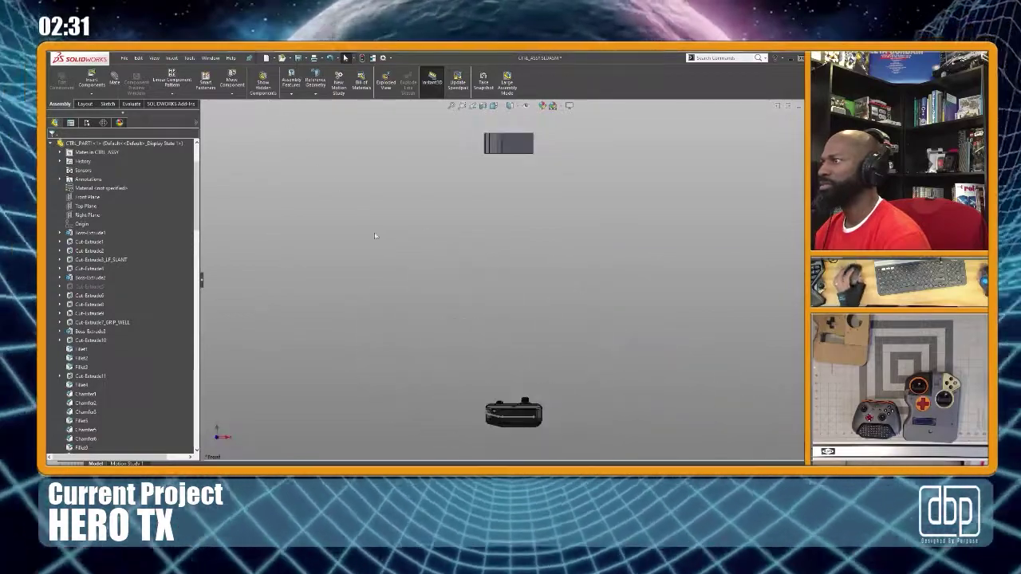
left_click_drag(512, 143, 515, 403)
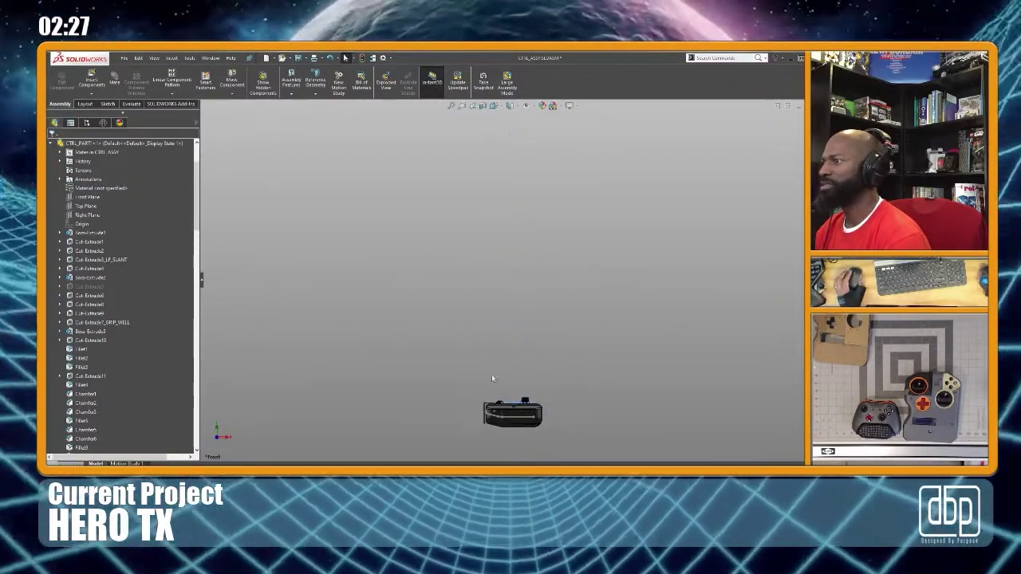
key("f")
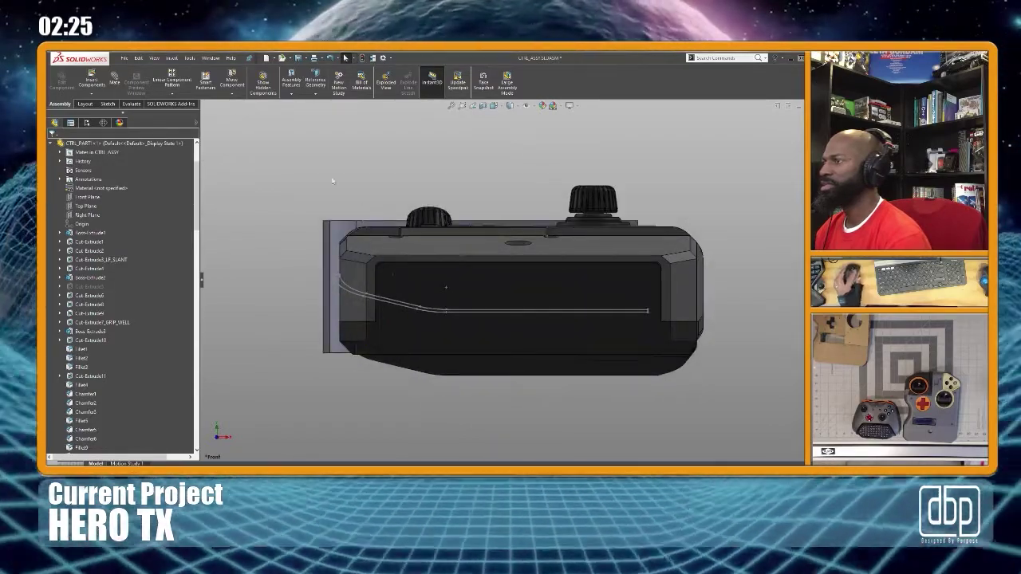
Check the bumper plate's placement in side views and move it clear of the controller's front end
right_click_drag(414, 169, 439, 173)
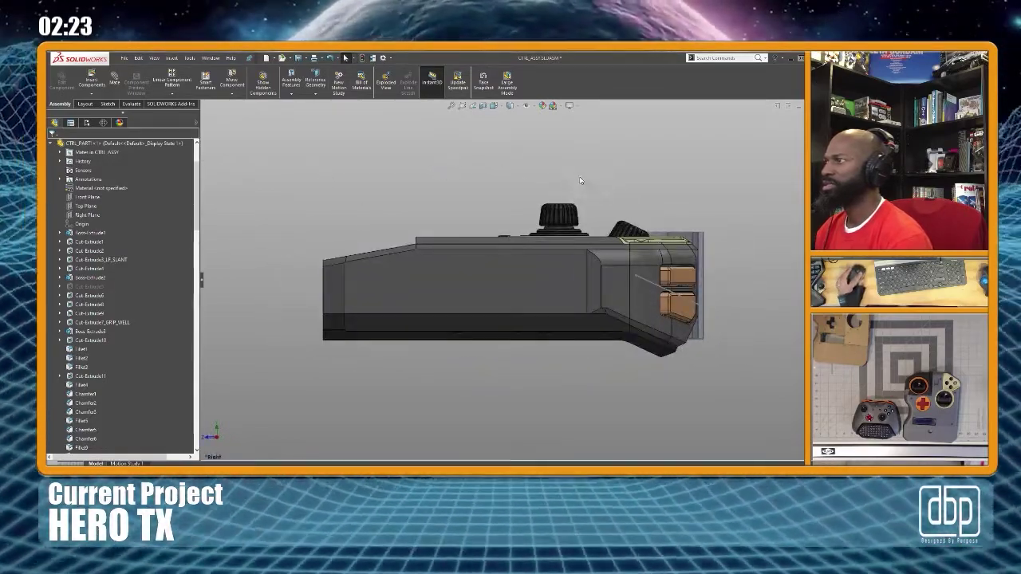
key("ctrl+3")
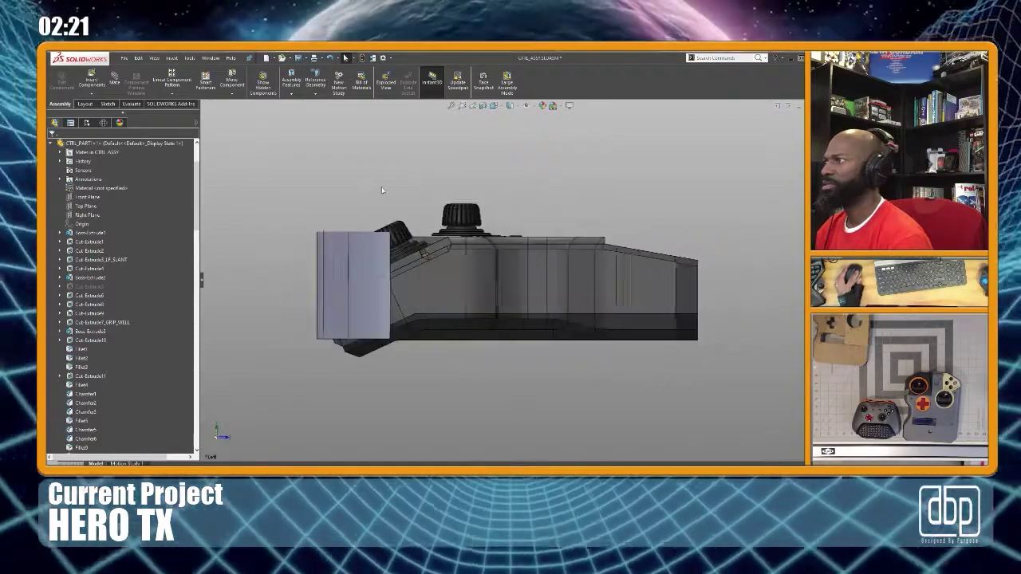
scroll(368, 237, "down", 3)
left_click_drag(368, 238, 277, 265)
left_click(279, 208)
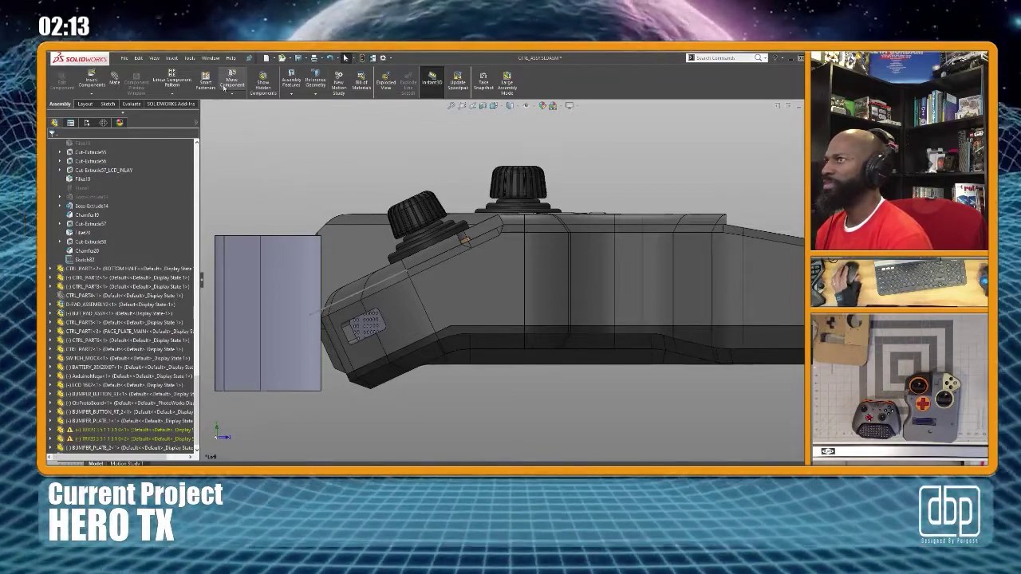
Rotate the bumper plate to match the controller's slanted front end and move it up against that end
mouse_move(291, 306)
right_mouse_down()
mouse_move(240, 269)
mouse_move(285, 297)
mouse_move(277, 304)
right_mouse_up()
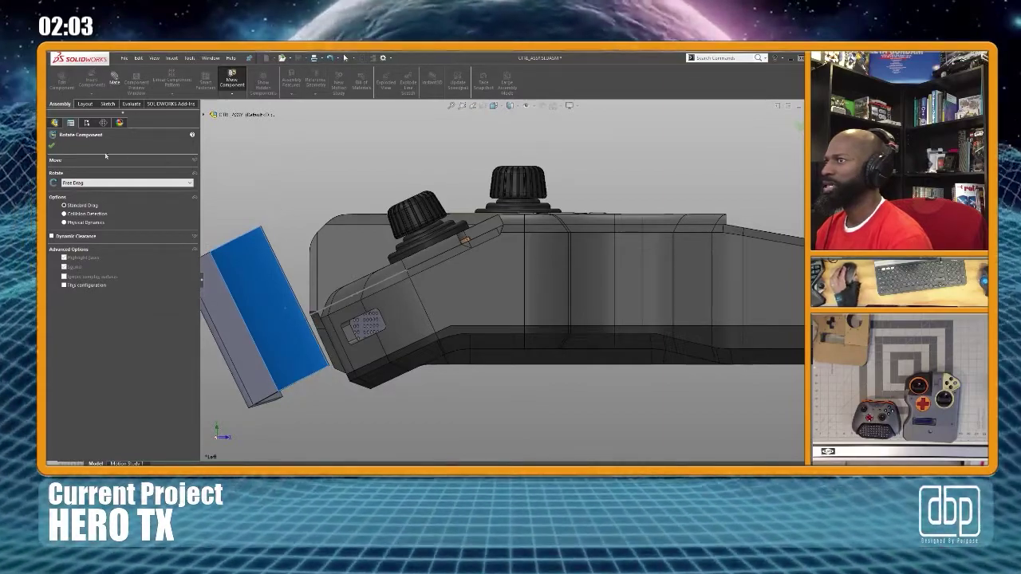
left_click(53, 146)
left_click(342, 329)
left_click_drag(340, 329, 372, 327)
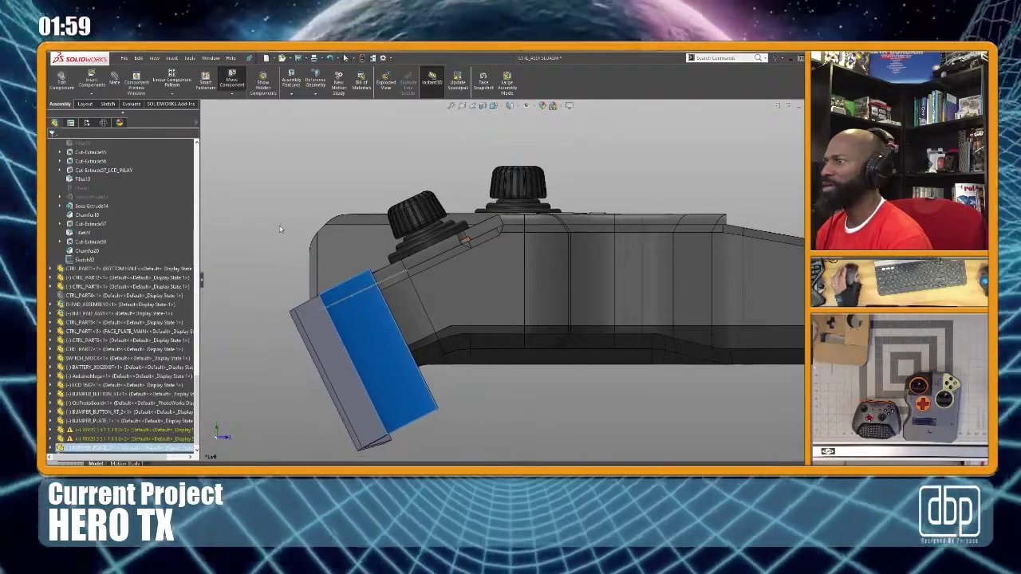
left_click(281, 227)
Mate the bumper plate's curved inner face to the controller's rounded corner face beside the orange-ringed joystick
middle_click_drag(326, 220, 387, 379)
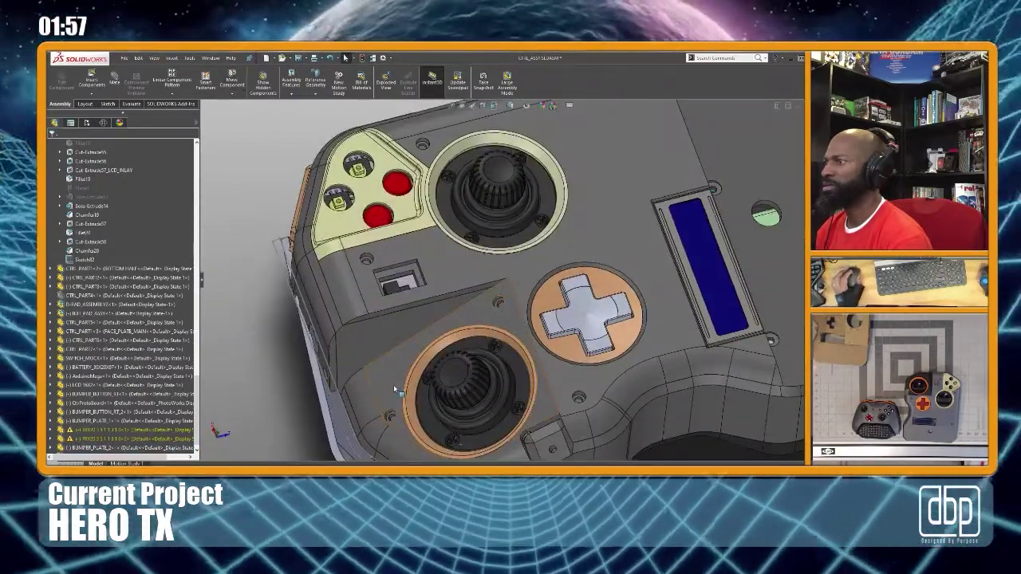
left_click(394, 385)
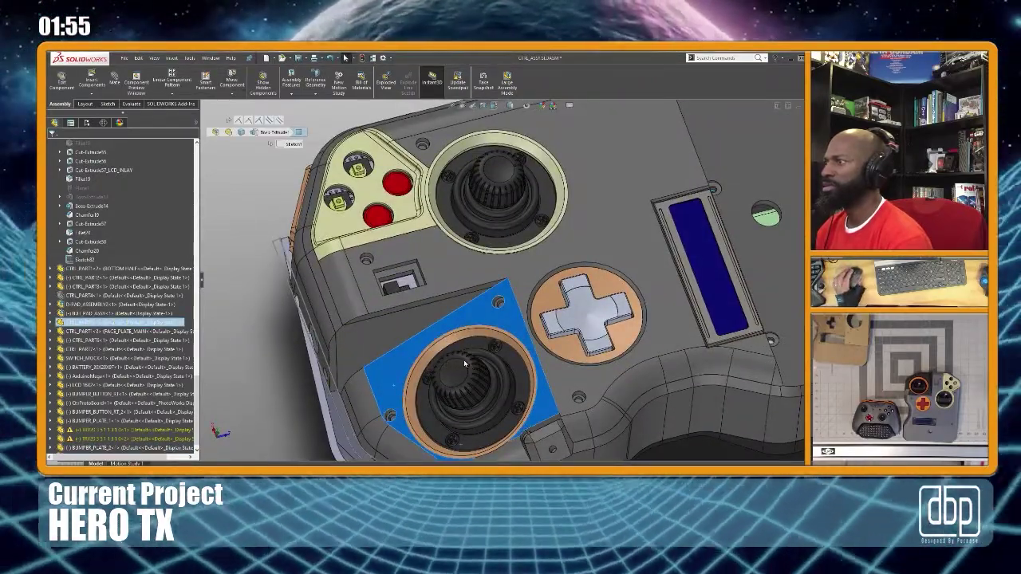
key("ctrl+8")
scroll(431, 199, "down", 6)
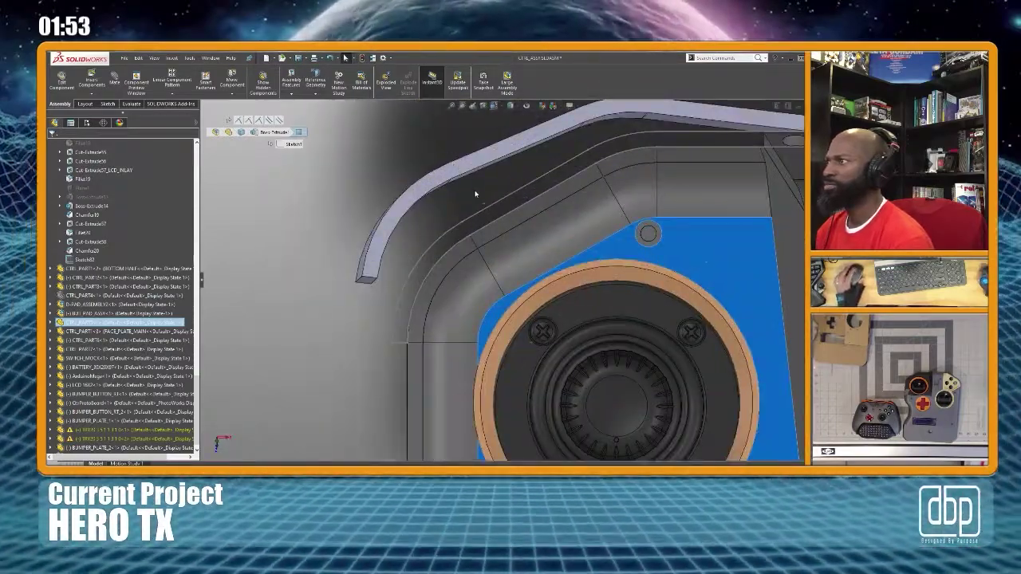
middle_click_drag(440, 225, 439, 257)
left_click(434, 225)
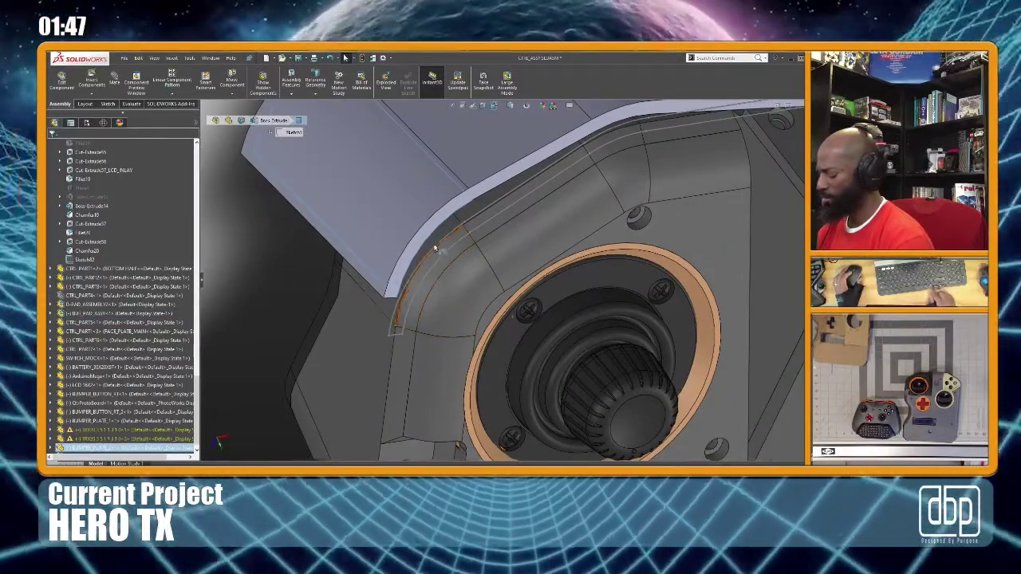
left_click(435, 241)
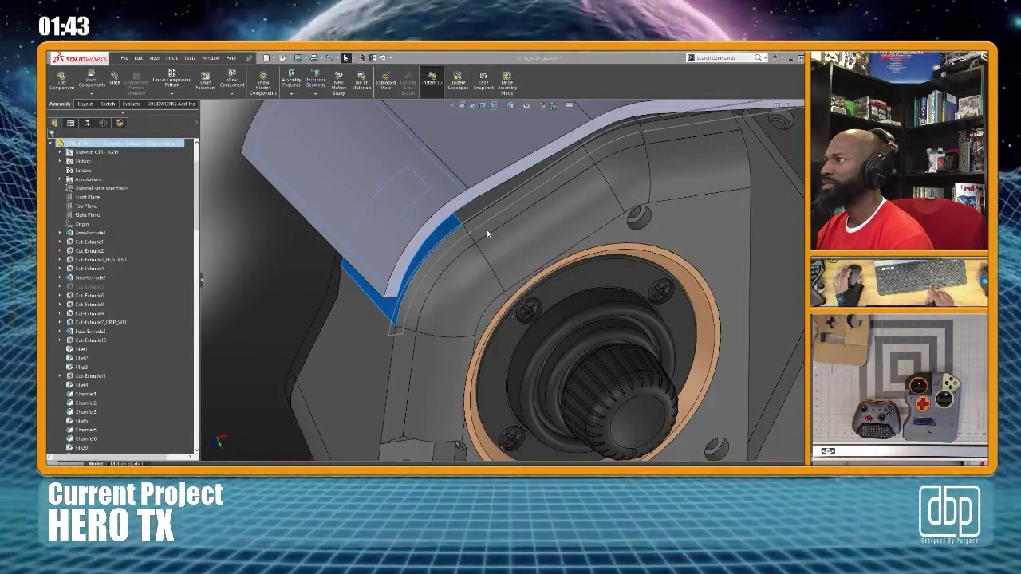
key("ctrl+z")
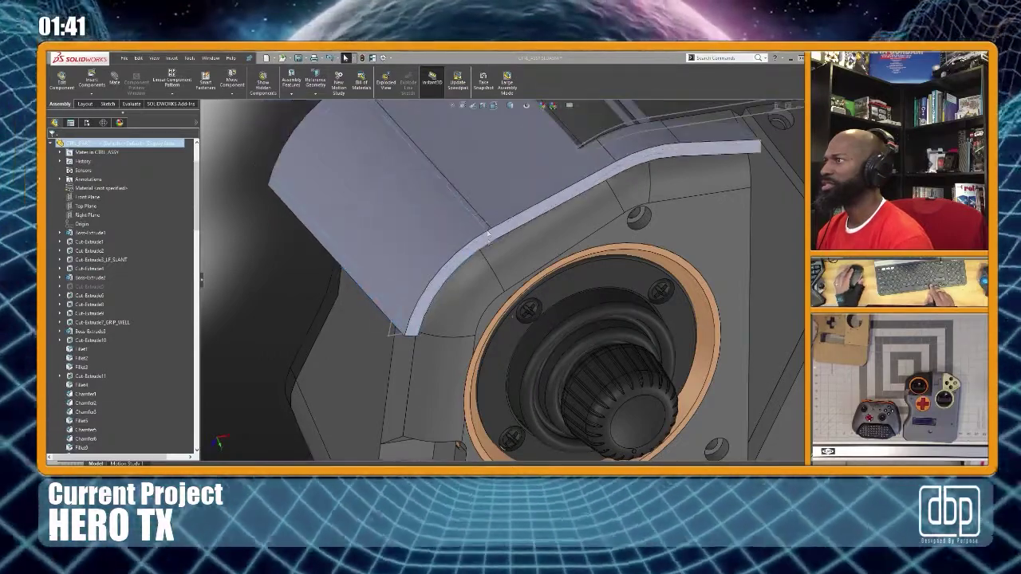
Swing the bumper plate outward from the controller's front edge to expose its flat inner face
key("ctrl+8")
right_click_drag(240, 336, 249, 326)
mouse_move(425, 239)
middle_mouse_down()
mouse_move(478, 259)
mouse_move(412, 227)
middle_mouse_up()
scroll(507, 200, "up", 3)
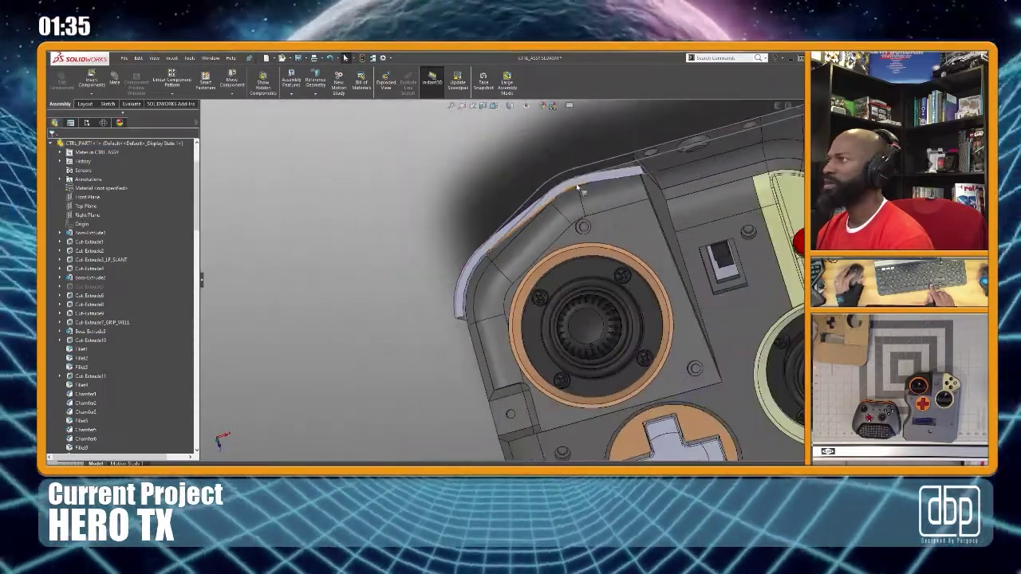
left_click(558, 175)
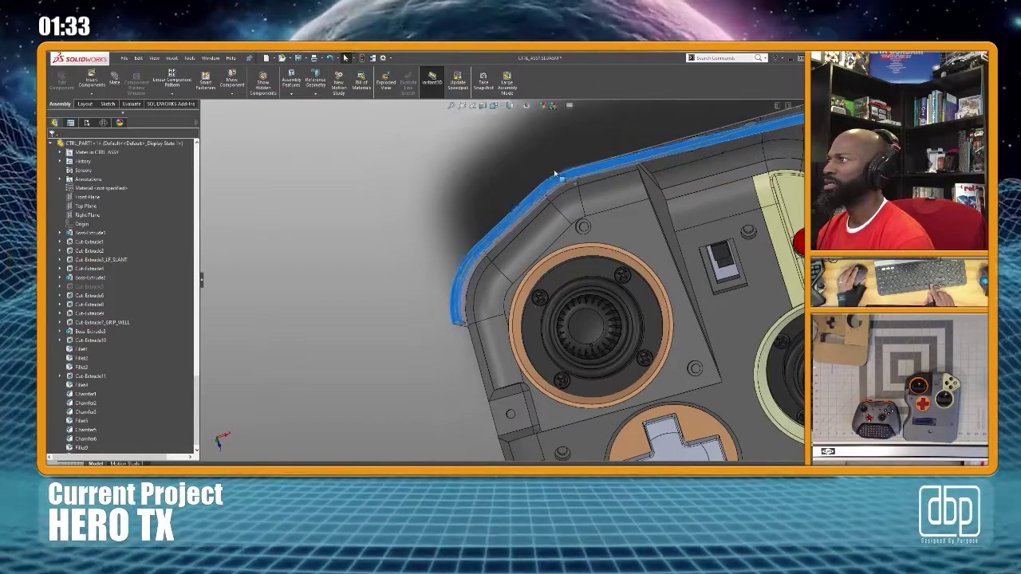
middle_click_drag(556, 182, 575, 172)
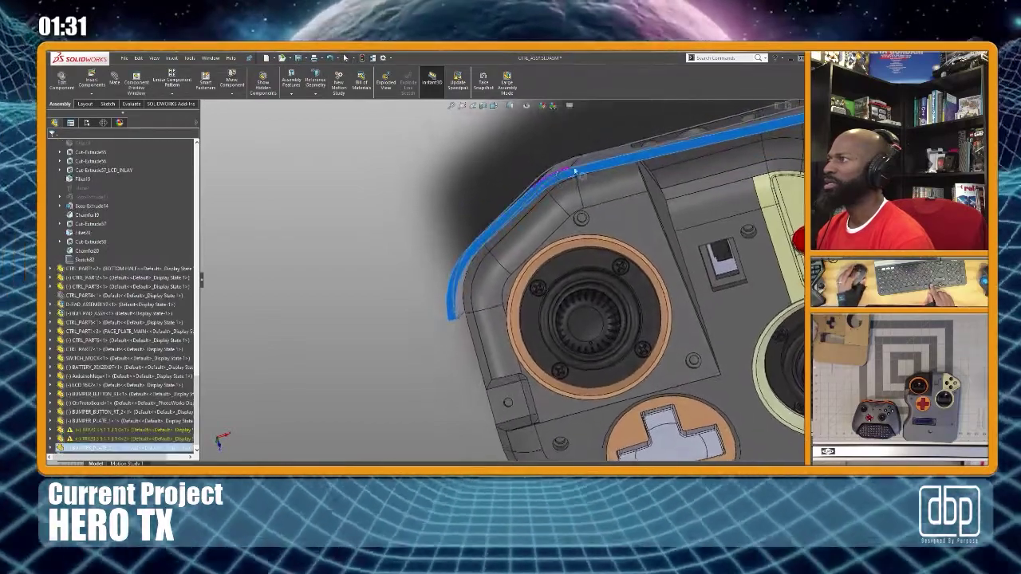
scroll(625, 170, "up", 4)
scroll(627, 166, "down", 3)
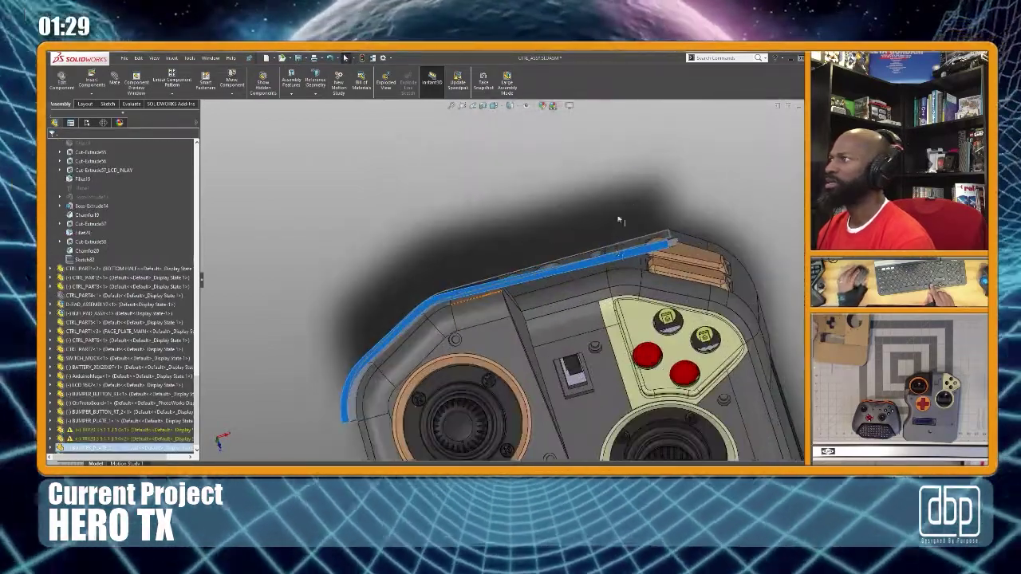
left_click_drag(611, 238, 590, 206)
Mate the bumper plate's long flat face to the controller's flat front face next to the orange bumper buttons
middle_click_drag(487, 192, 430, 309)
left_click(430, 277)
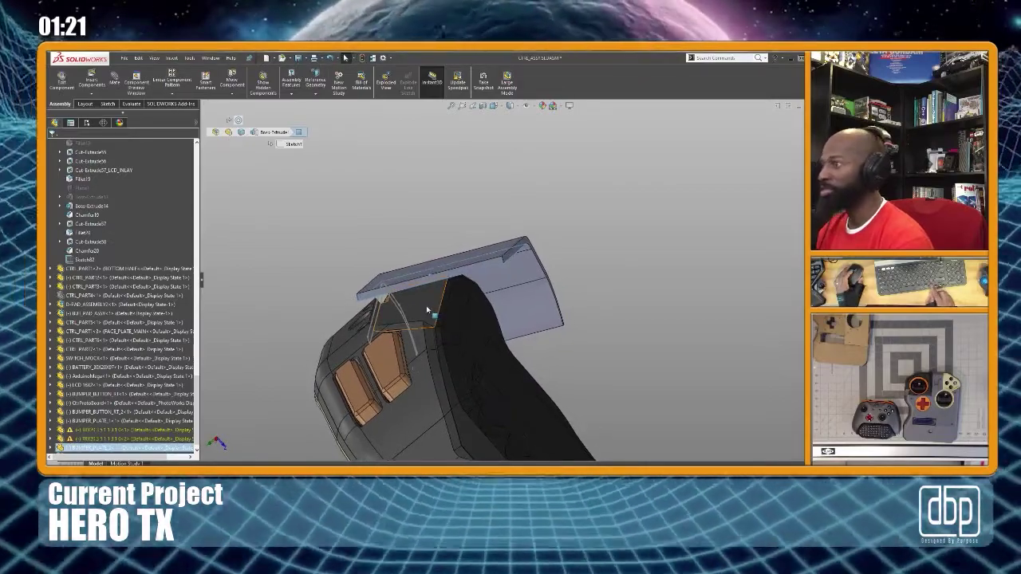
left_click(428, 310)
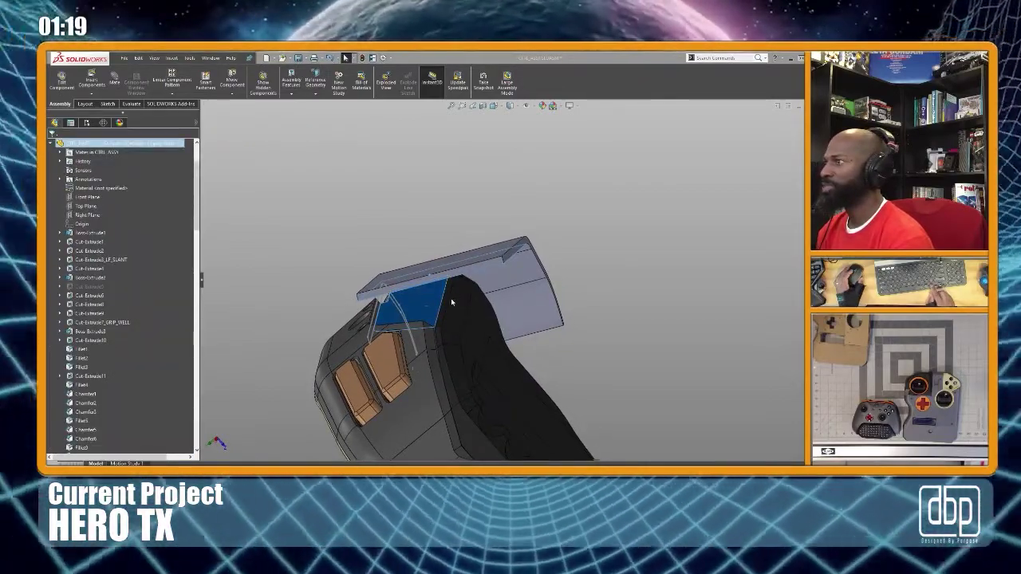
key("ctrl+z")
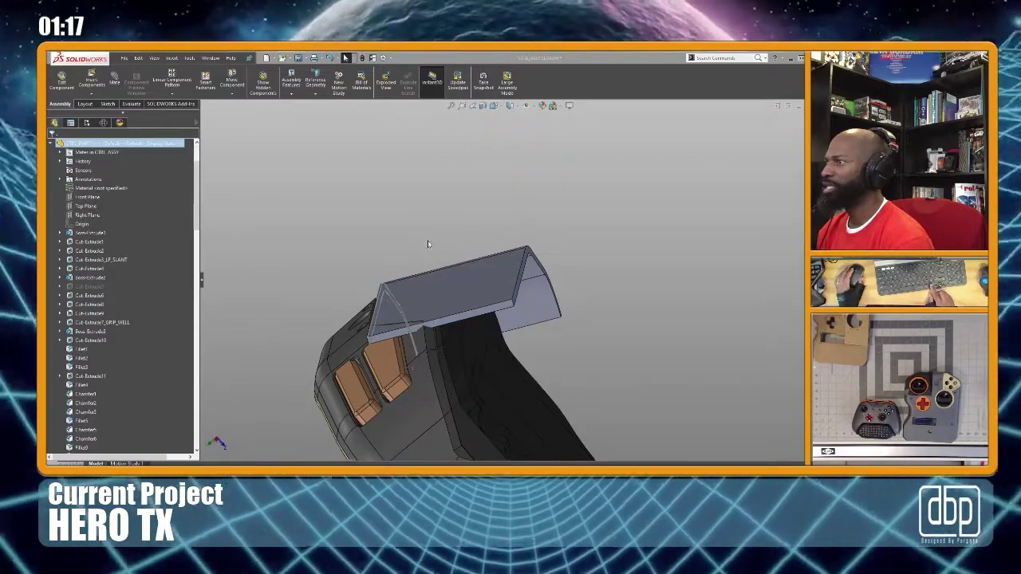
Examine how the mated bumper plate fits around the controller's front, corner and side
middle_click_drag(452, 323, 475, 357)
middle_click_drag(448, 284, 499, 230)
scroll(435, 268, "up", 4)
scroll(396, 199, "down", 5)
scroll(540, 400, "up", 3)
scroll(500, 230, "down", 4)
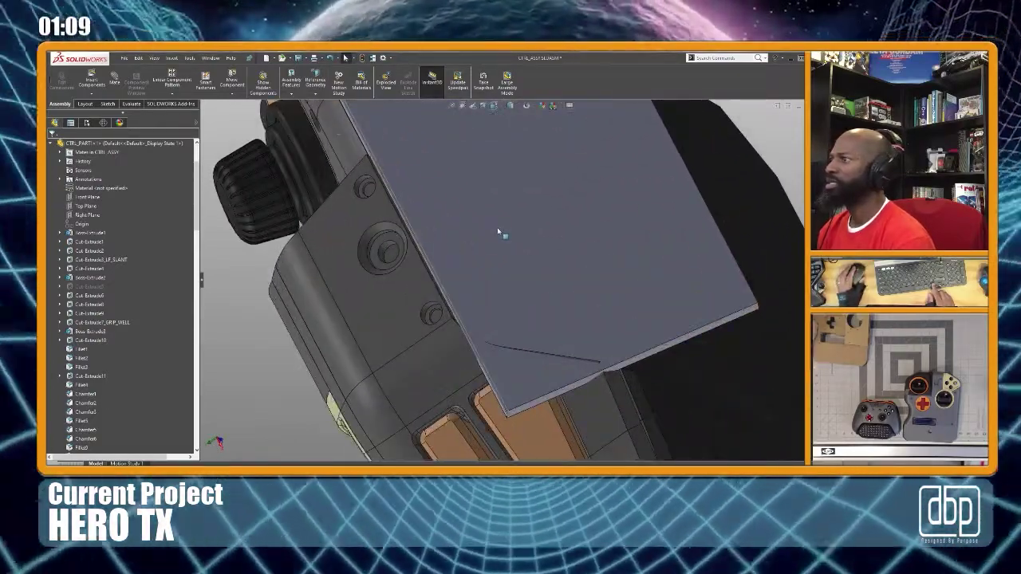
left_click(498, 232)
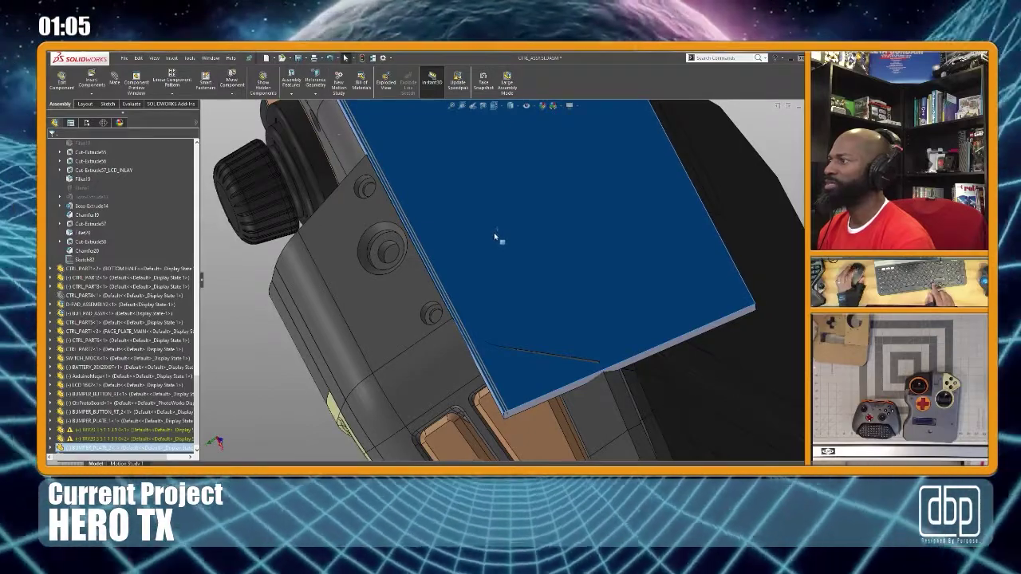
scroll(495, 236, "up", 6)
left_click(625, 210)
middle_click_drag(531, 232, 518, 187)
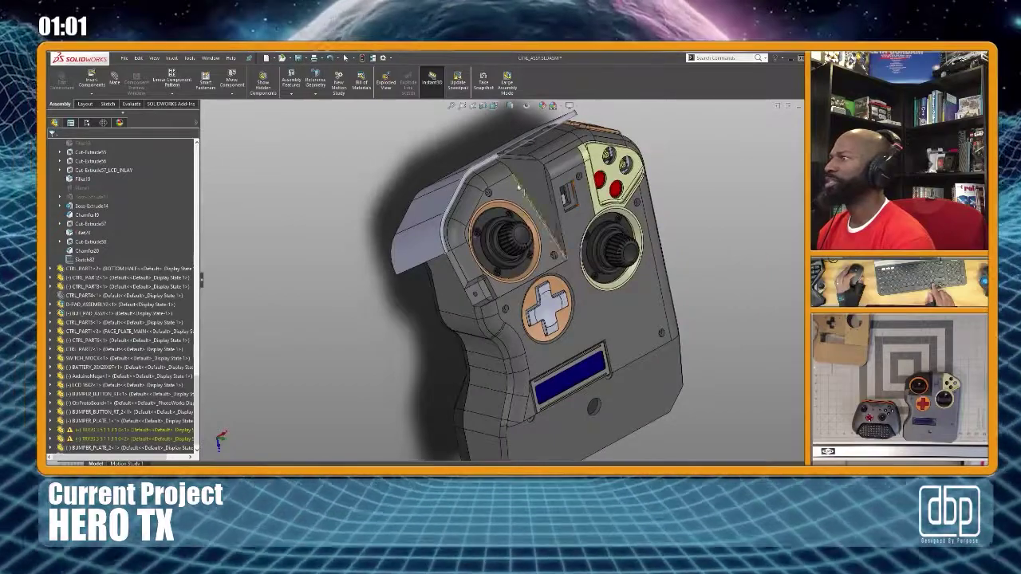
scroll(519, 187, "down", 3)
scroll(386, 170, "up", 3)
scroll(422, 198, "down", 3)
middle_click_drag(483, 237, 497, 271)
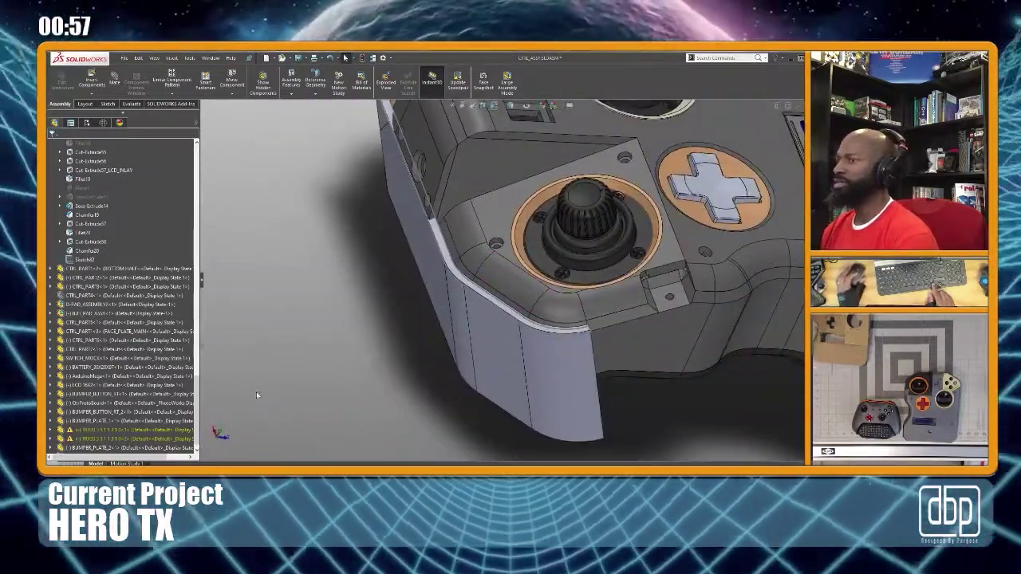
Select the controller's flat side face beyond the bumper plate's curved end, and switch to the controller part CTRL_PART1
left_click(676, 334)
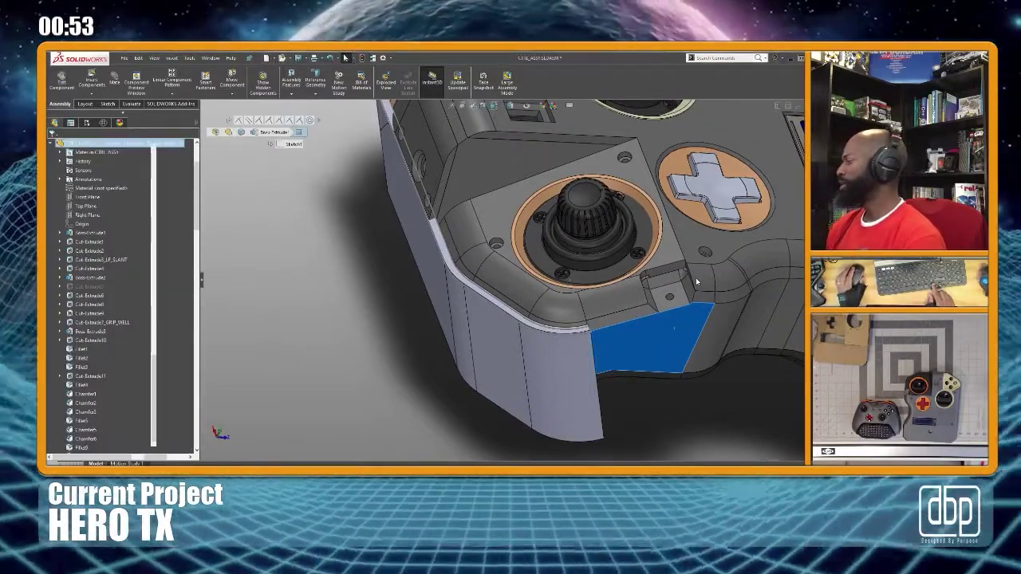
key("ctrl+Tab")
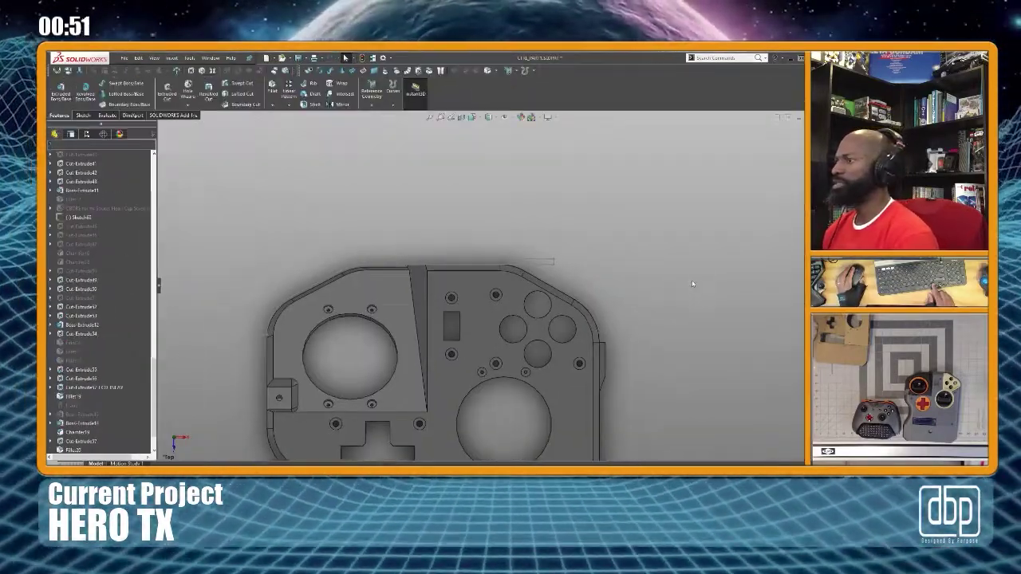
Examine the controller part from above and the bumper plate's overhang at the controller's side in the assembly
scroll(117, 389, "down", 1)
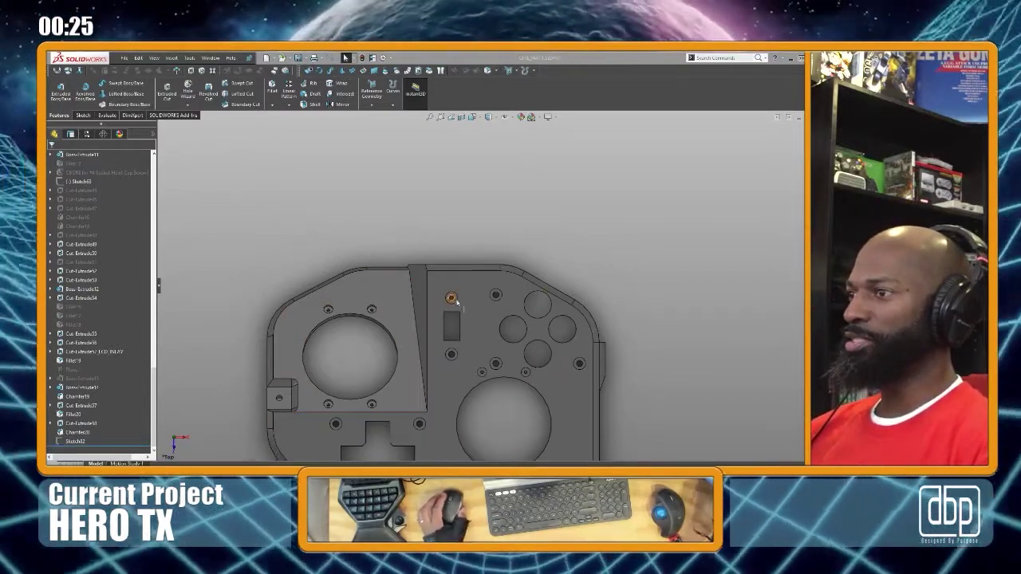
scroll(458, 302, "down", 5)
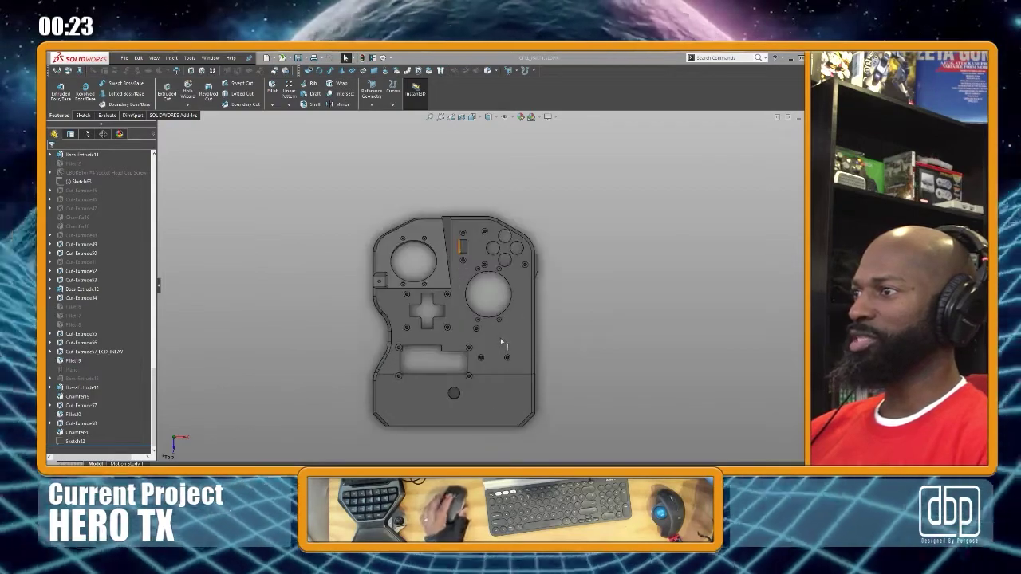
middle_click_drag(467, 308, 450, 271)
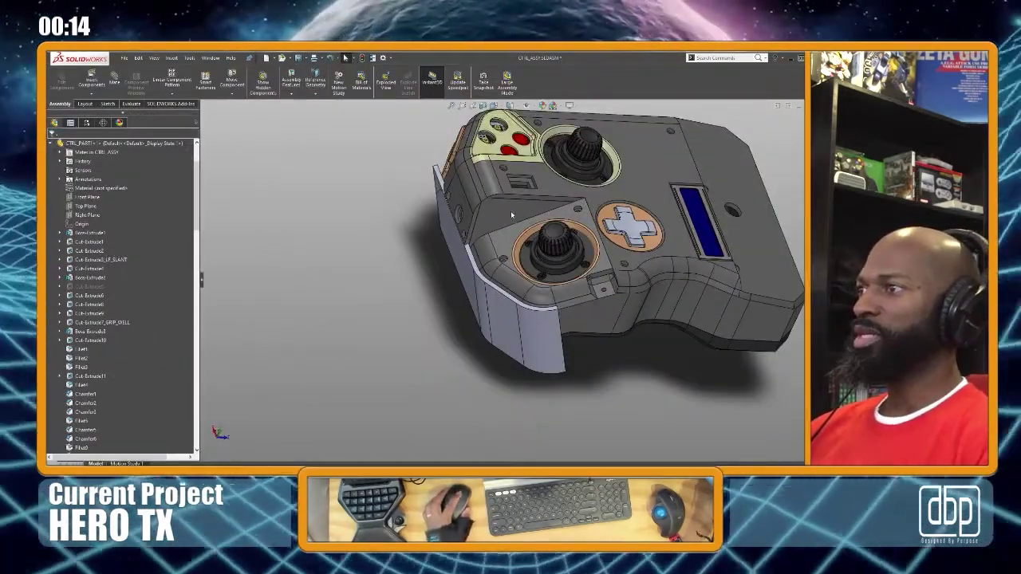
scroll(511, 214, "up", 3)
scroll(533, 220, "down", 3)
middle_click_drag(529, 247, 454, 324)
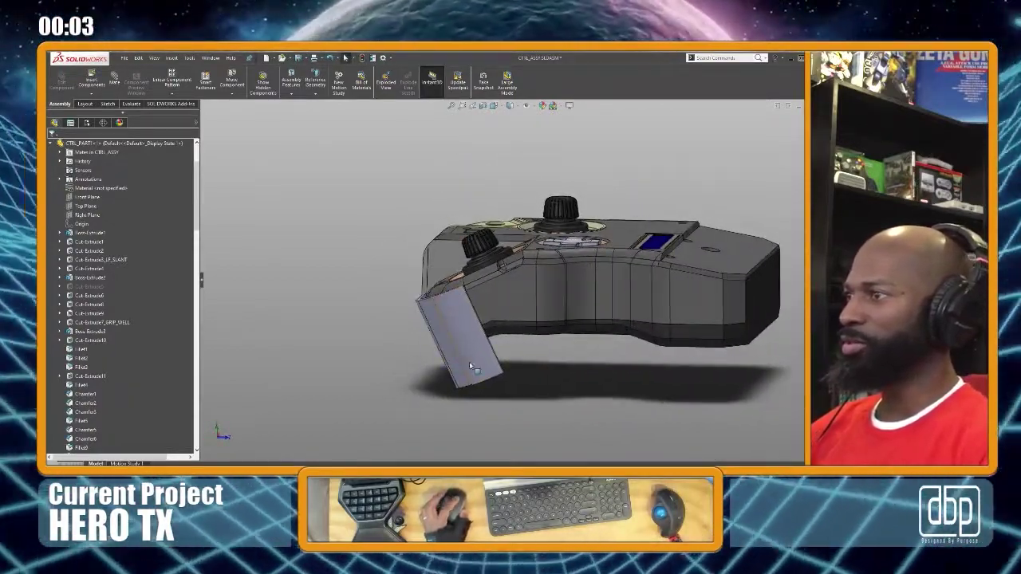
Switch to the BUMPER_PLATE_2 part and set the mid-plane depth of its boss extrusion to 1.5 in
left_click(470, 367)
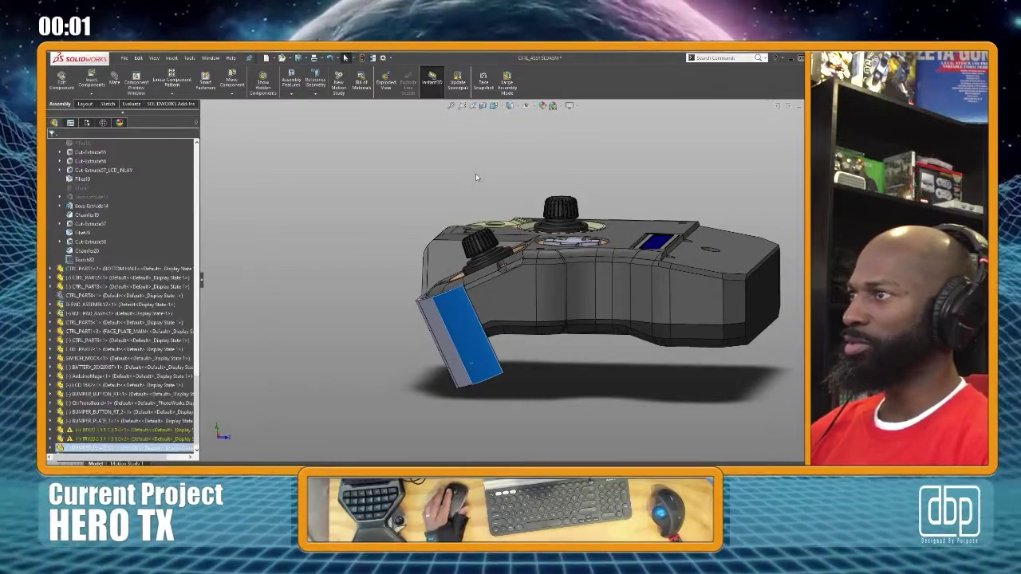
key("ctrl+Tab")
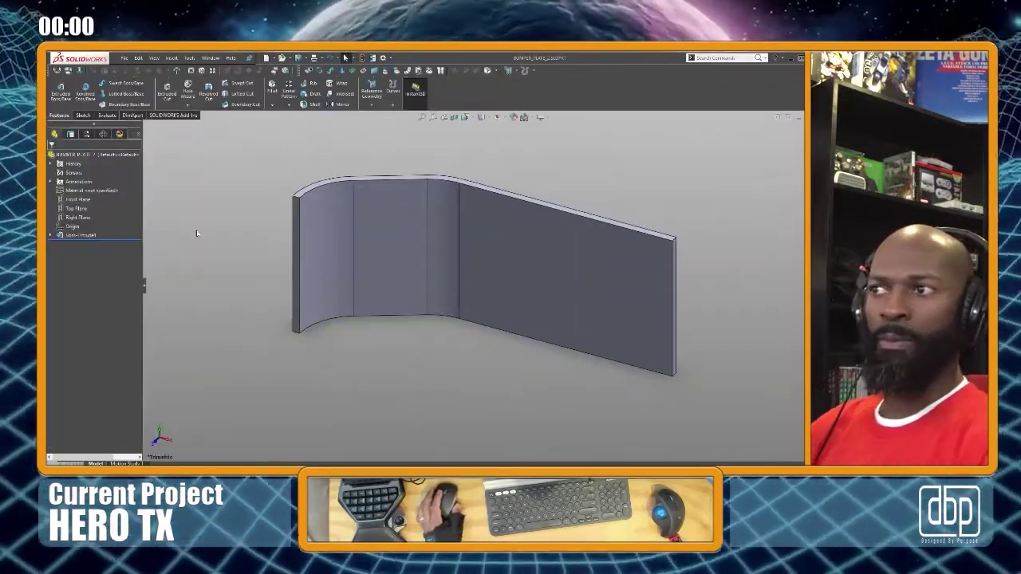
left_click(86, 235)
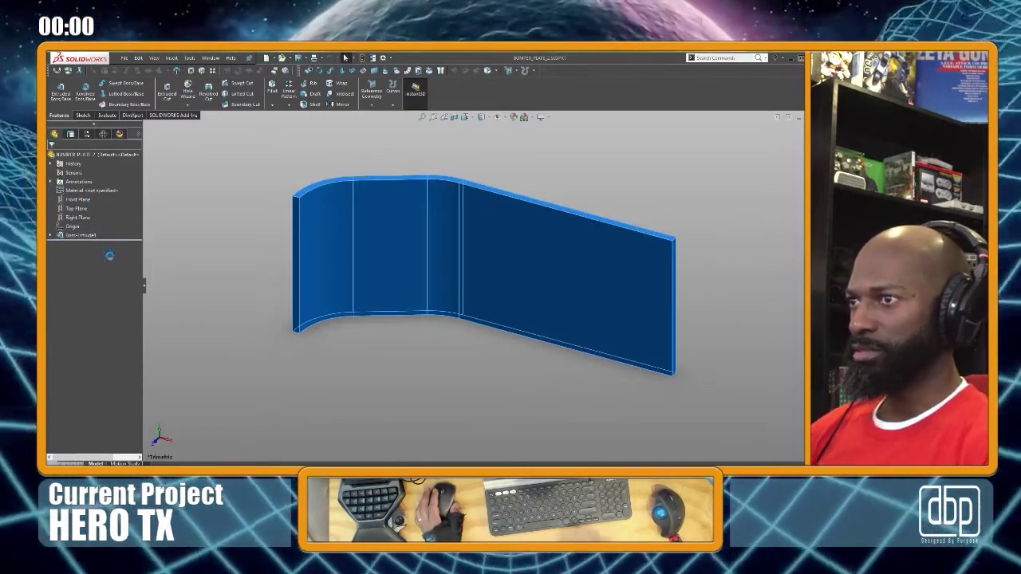
left_click(109, 249)
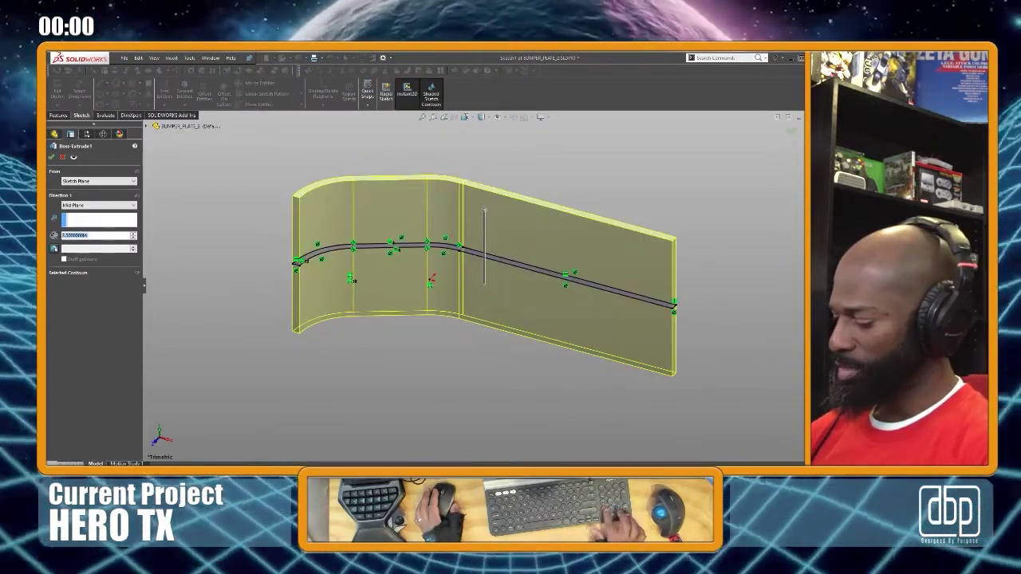
key("Return")
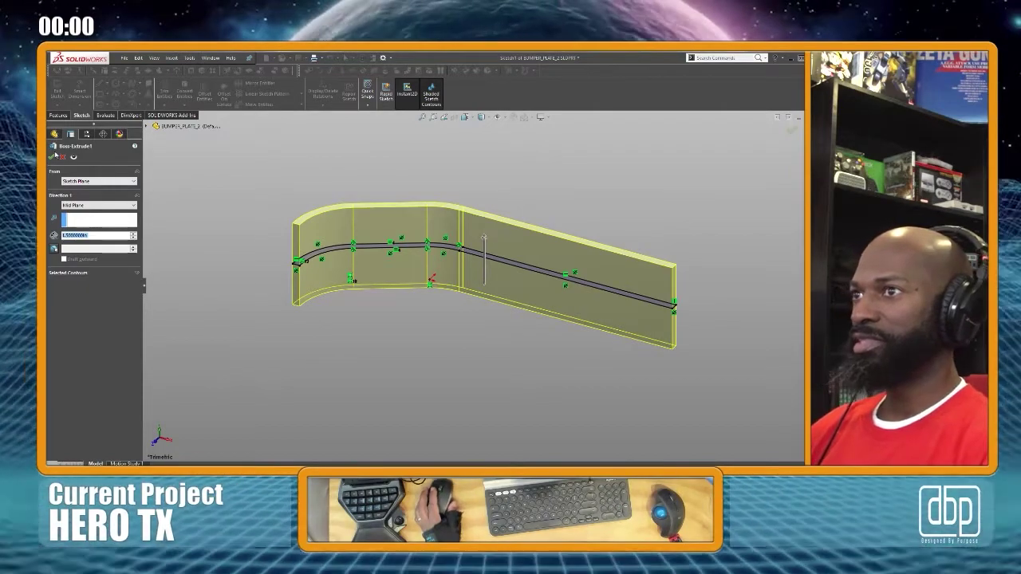
key("Return")
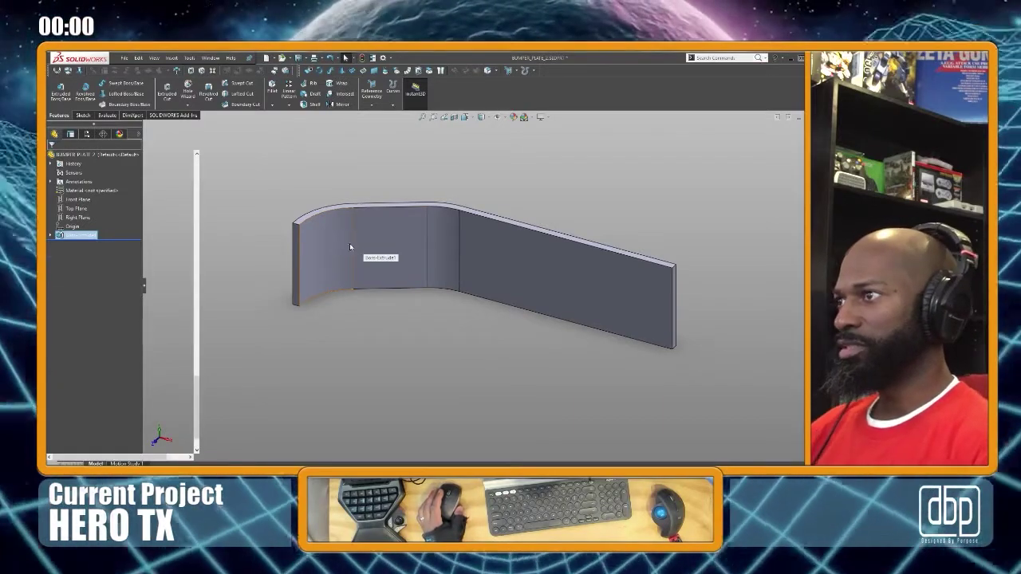
Return to the controller assembly and slide the shortened bumper plate upward along the controller's front face
key("ctrl+Tab")
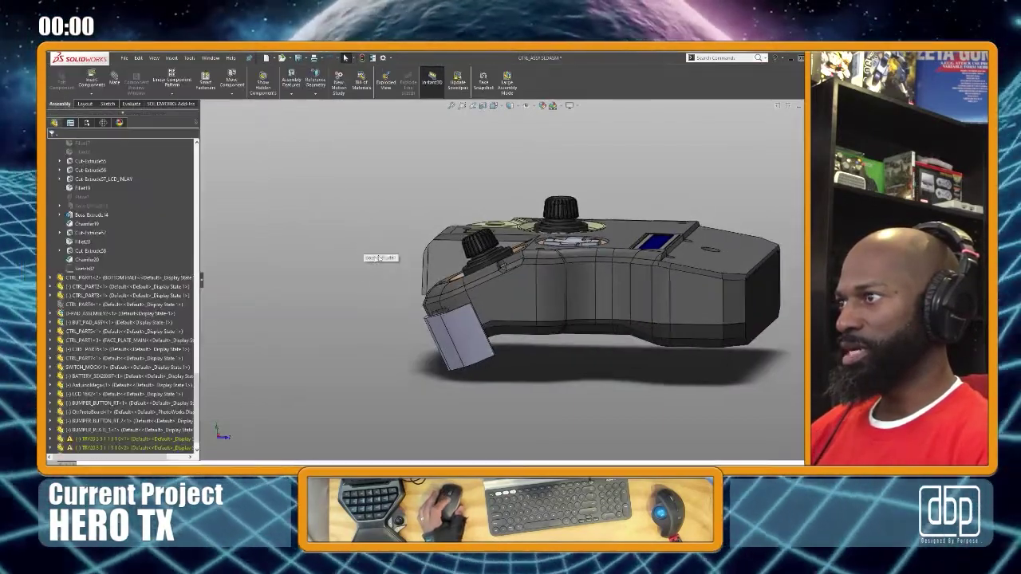
middle_click_drag(396, 251, 442, 308)
scroll(442, 308, "down", 3)
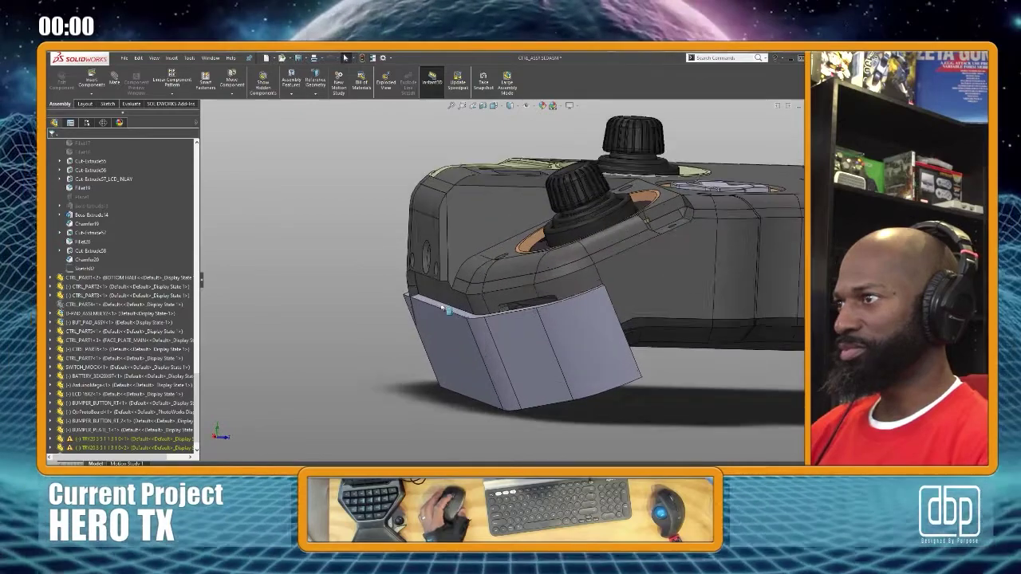
left_click_drag(447, 329, 437, 295)
key("Escape")
left_click(311, 276)
Examine from above and from the grip side how the bumper plate wraps around the corner by the orange-ringed joystick
middle_click_drag(427, 257, 509, 341)
scroll(506, 375, "up", 1)
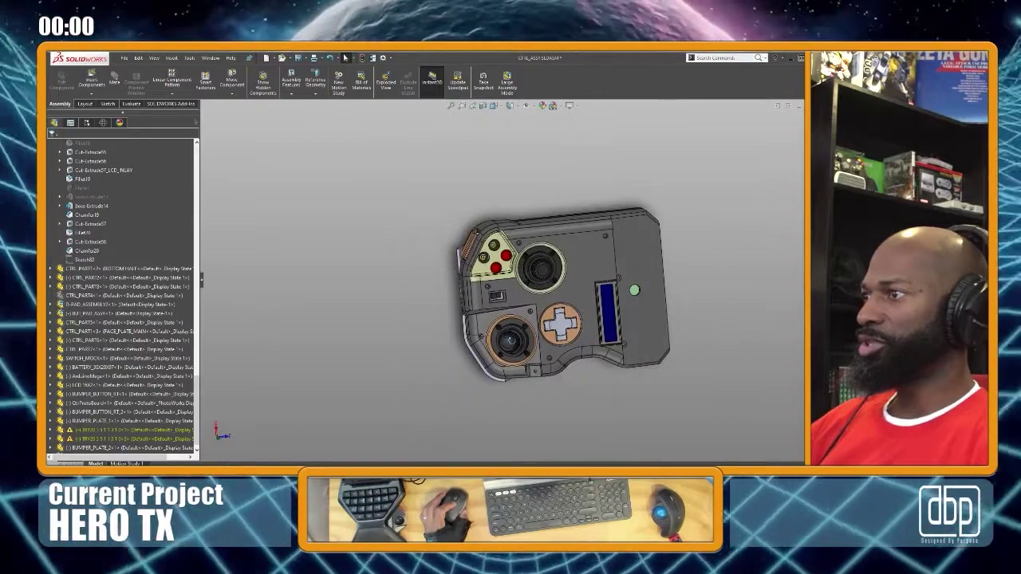
scroll(493, 391, "down", 5)
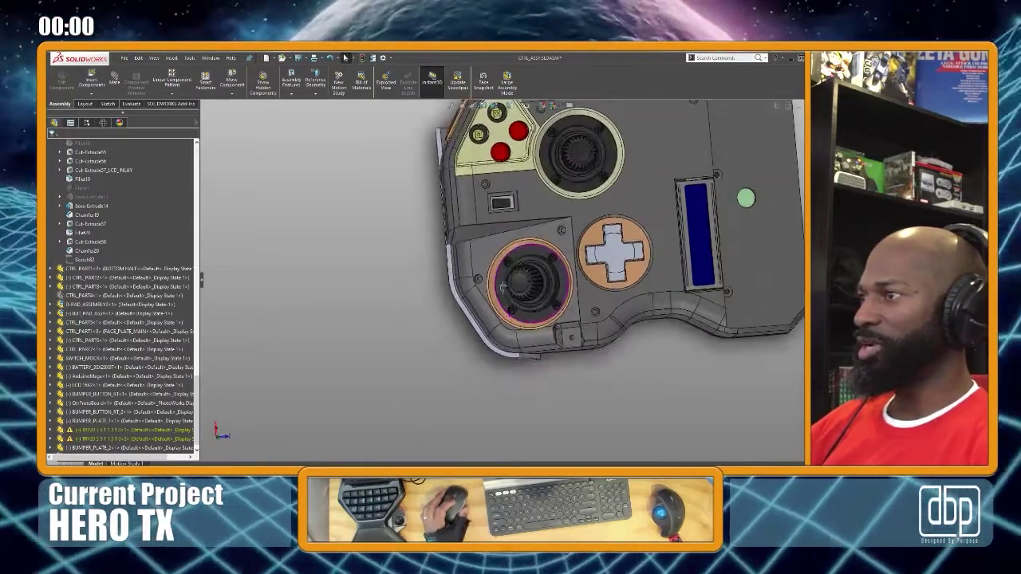
middle_click_drag(520, 351, 625, 382)
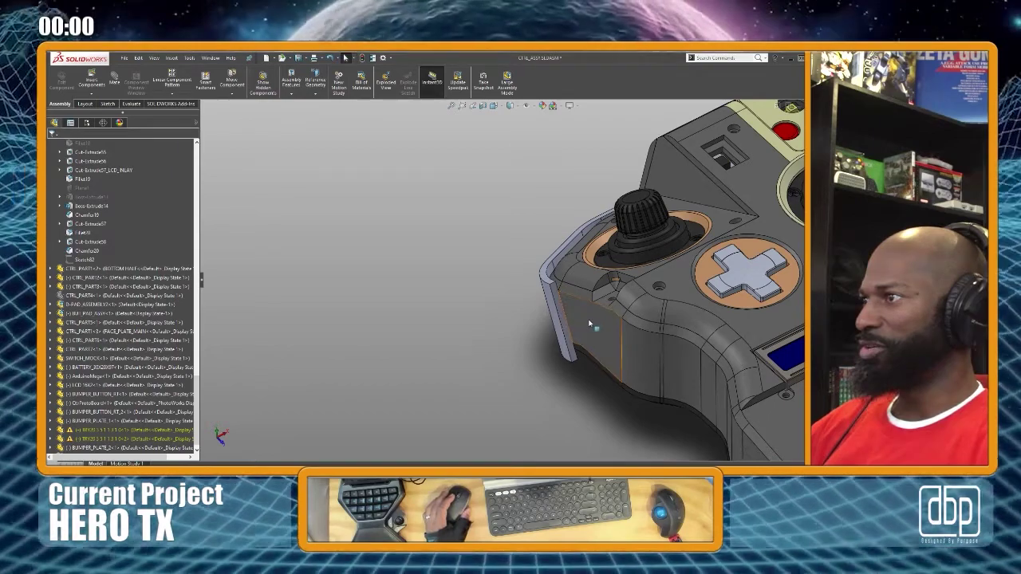
middle_click_drag(538, 304, 563, 351)
scroll(574, 236, "up", 5)
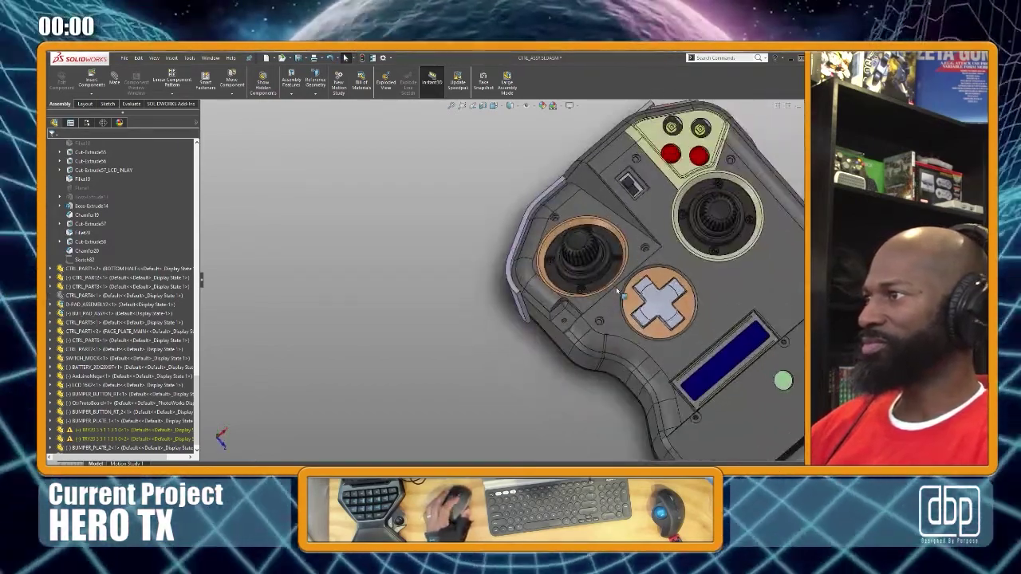
scroll(519, 247, "down", 6)
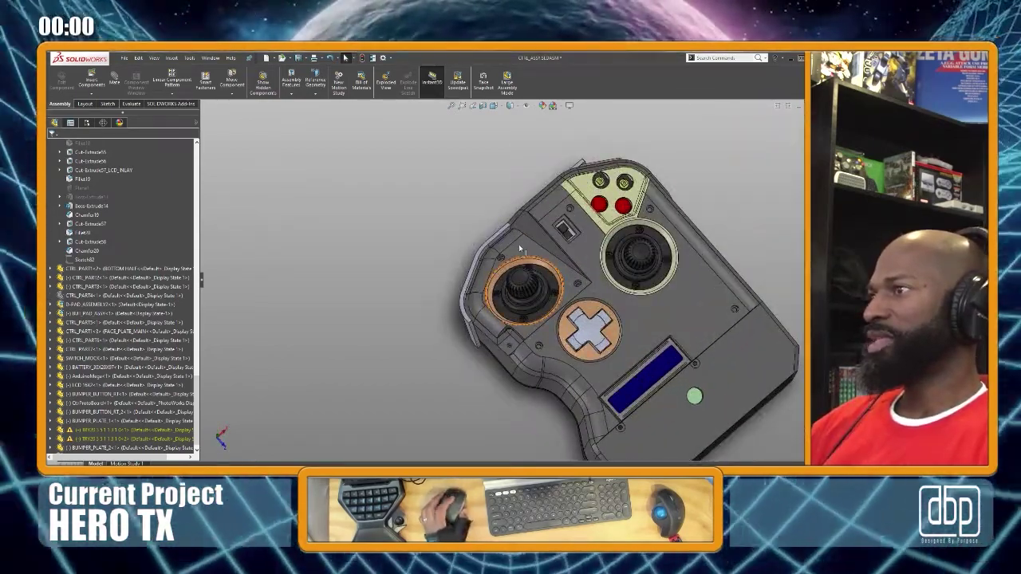
scroll(517, 267, "up", 4)
scroll(492, 369, "down", 1)
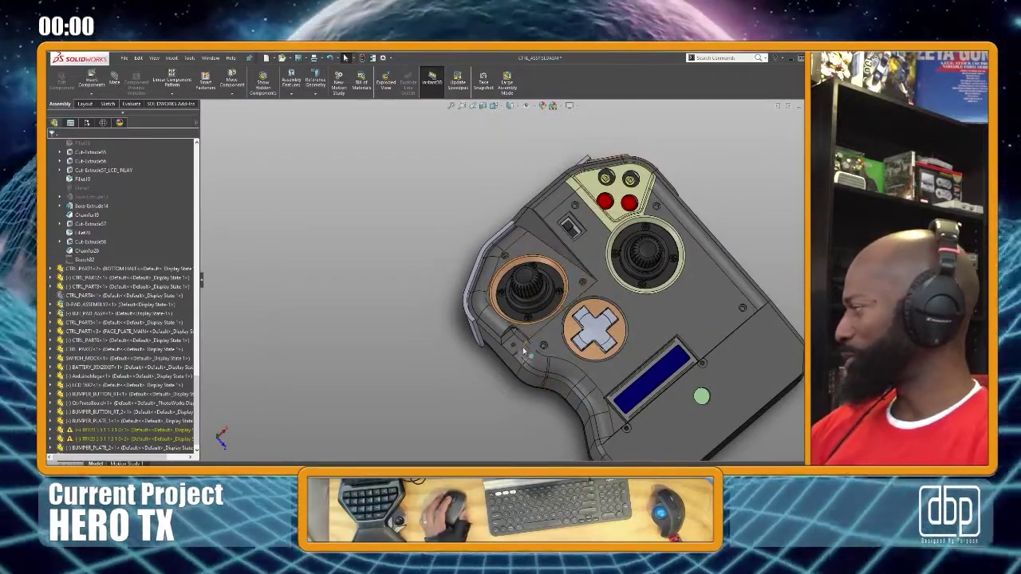
scroll(553, 230, "up", 2)
scroll(553, 230, "down", 2)
Examine the bumper plate's straight end beside the orange bumper buttons, and restore the top view of the controller
middle_click_drag(553, 230, 627, 326)
middle_click_drag(576, 287, 619, 376)
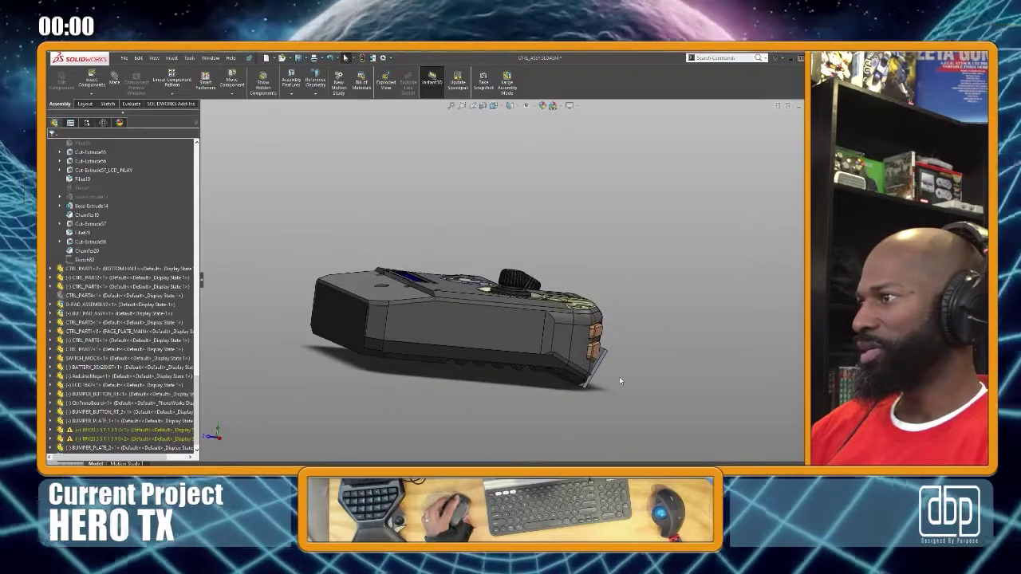
scroll(619, 376, "down", 4)
scroll(458, 373, "down", 3)
middle_click_drag(481, 320, 388, 283)
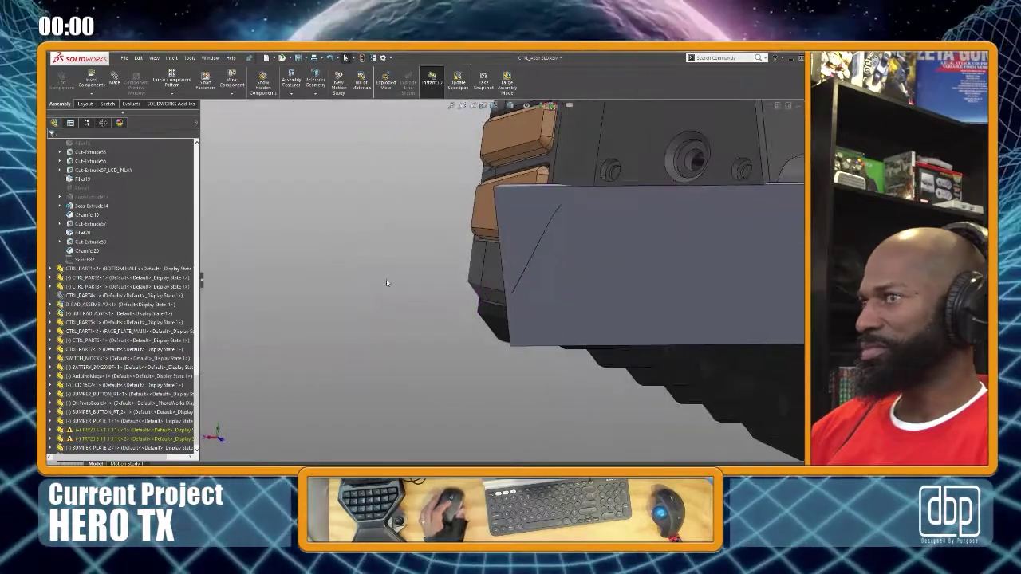
scroll(511, 282, "up", 4)
scroll(548, 280, "up", 2)
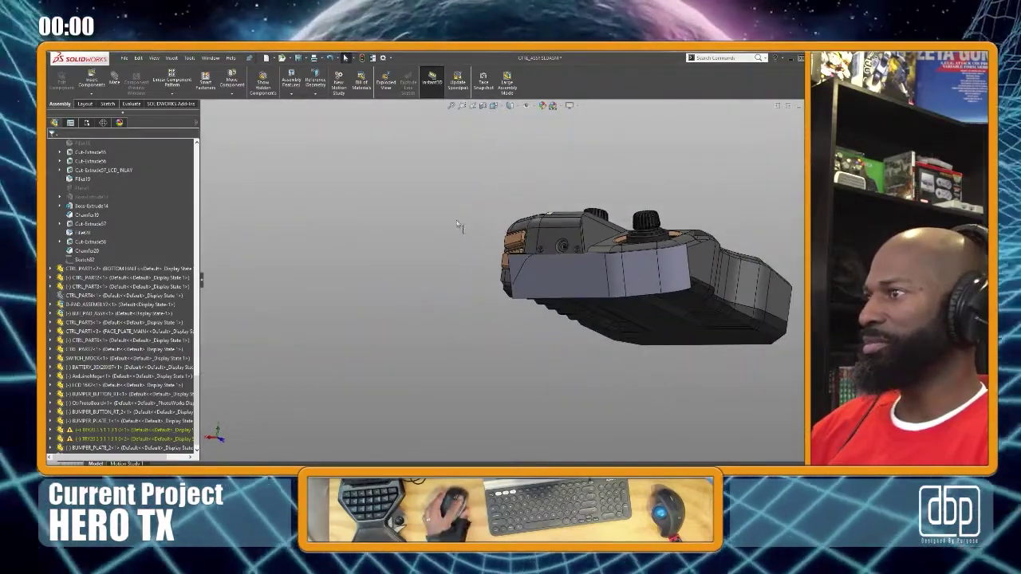
right_click_drag(457, 224, 457, 184)
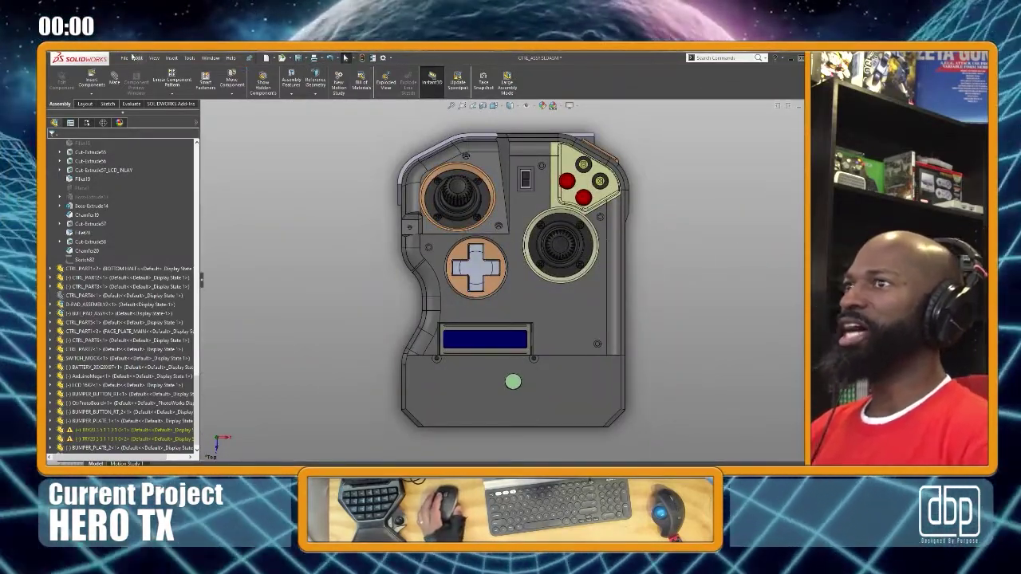